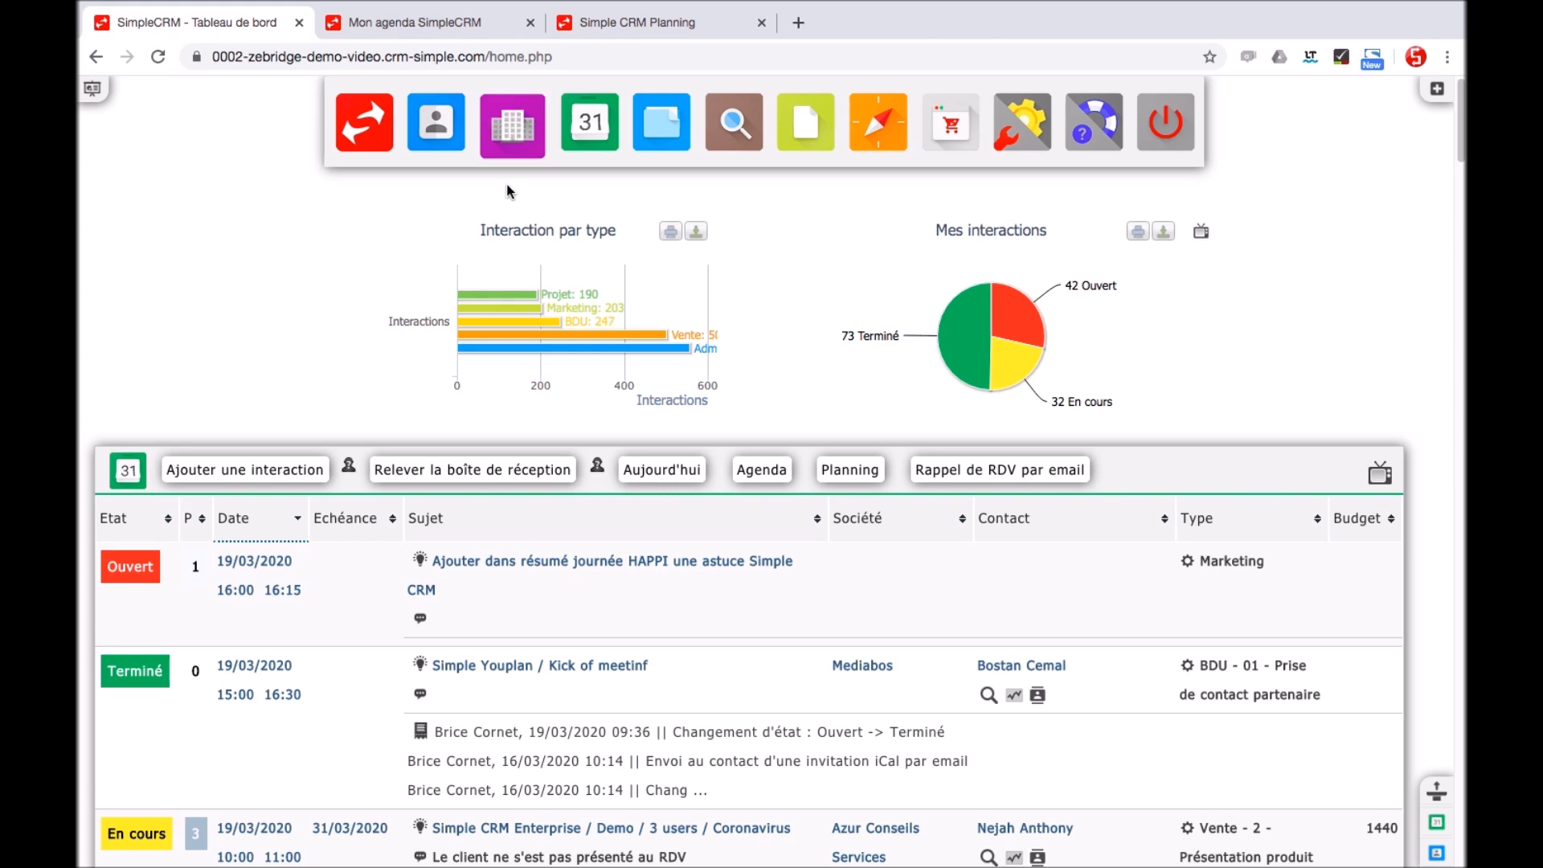
Open the Société module to show the Liste des sociétés company list
left_click(512, 154)
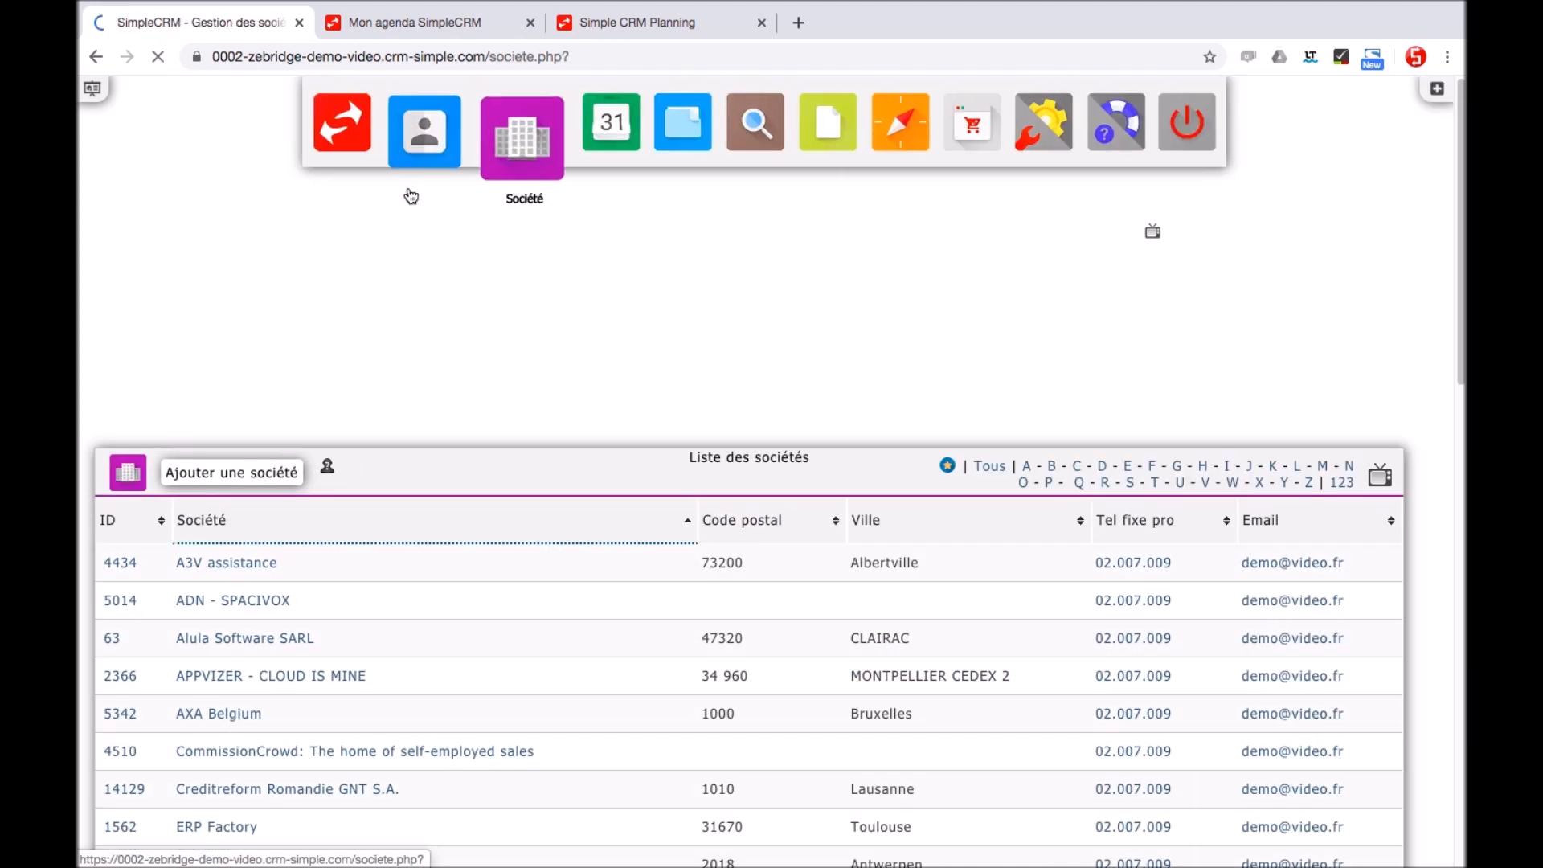
left_click(274, 483)
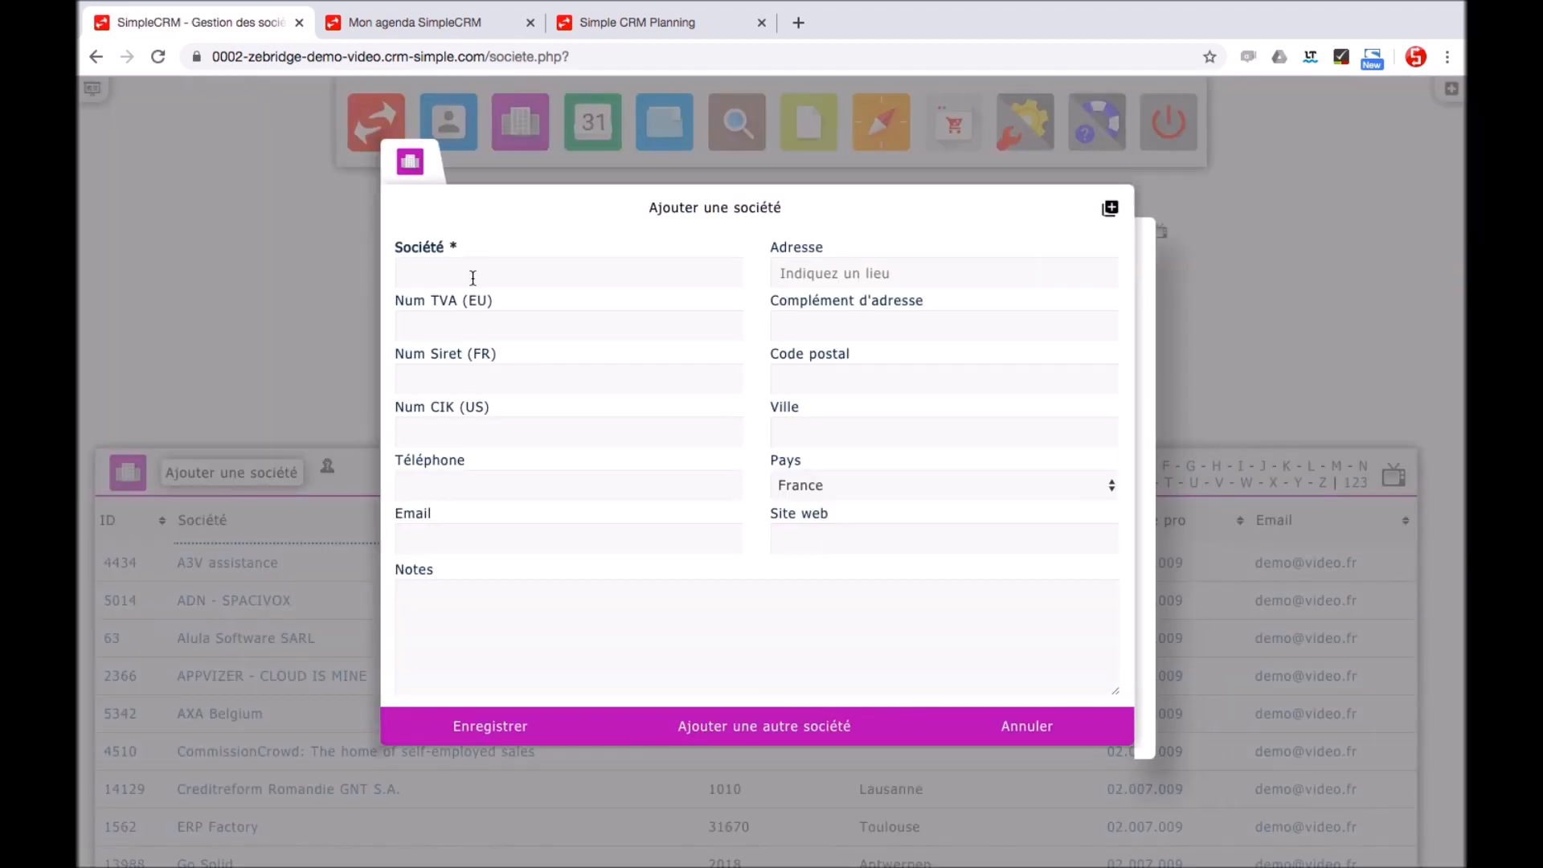
left_click(472, 274)
type("Tigroux SA")
left_click(790, 276)
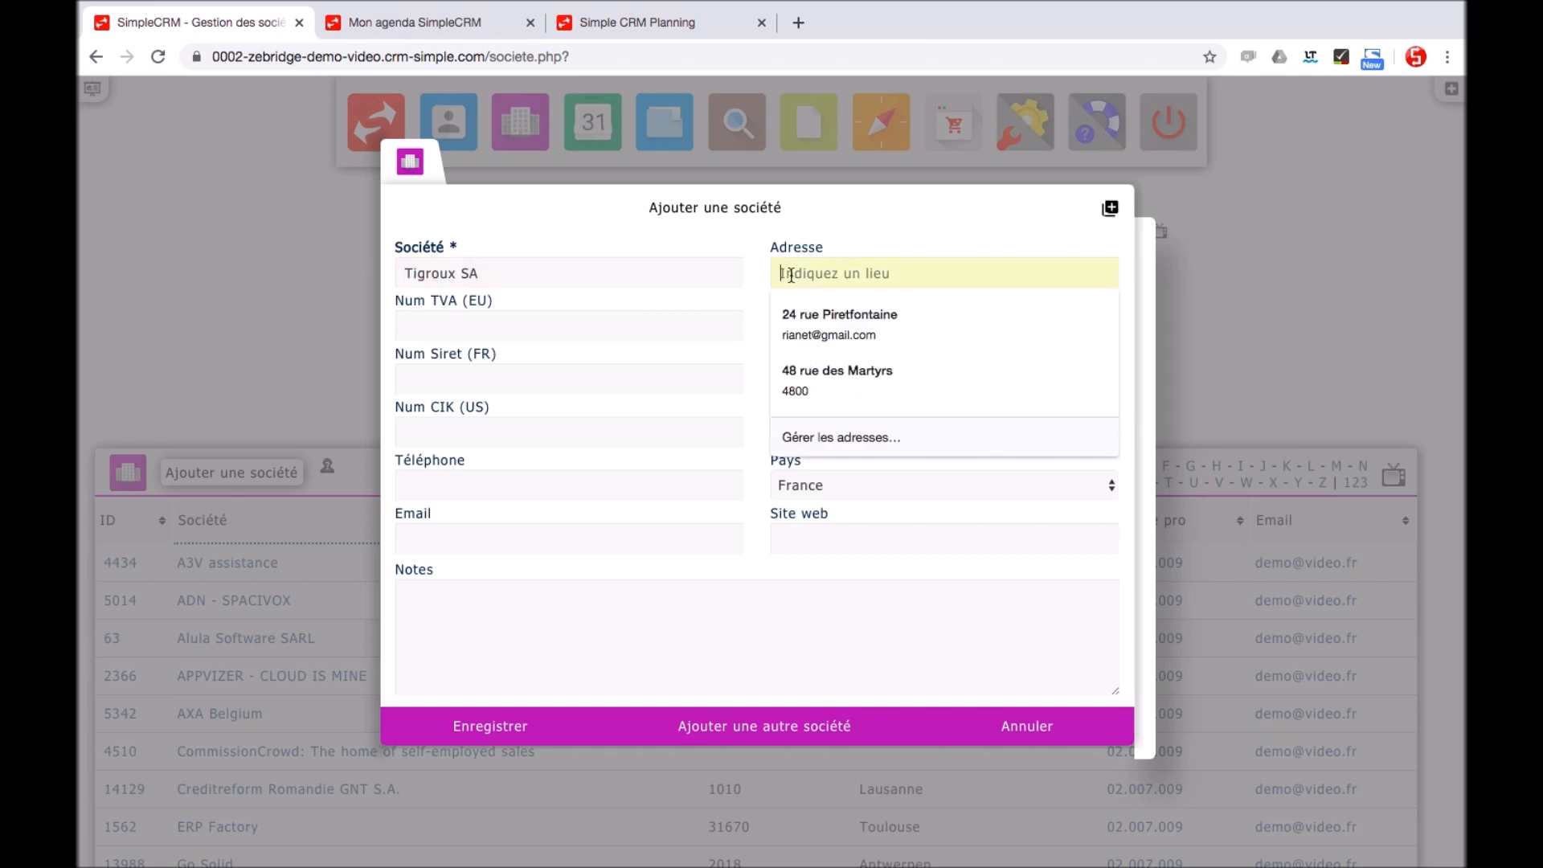
type("133 rue")
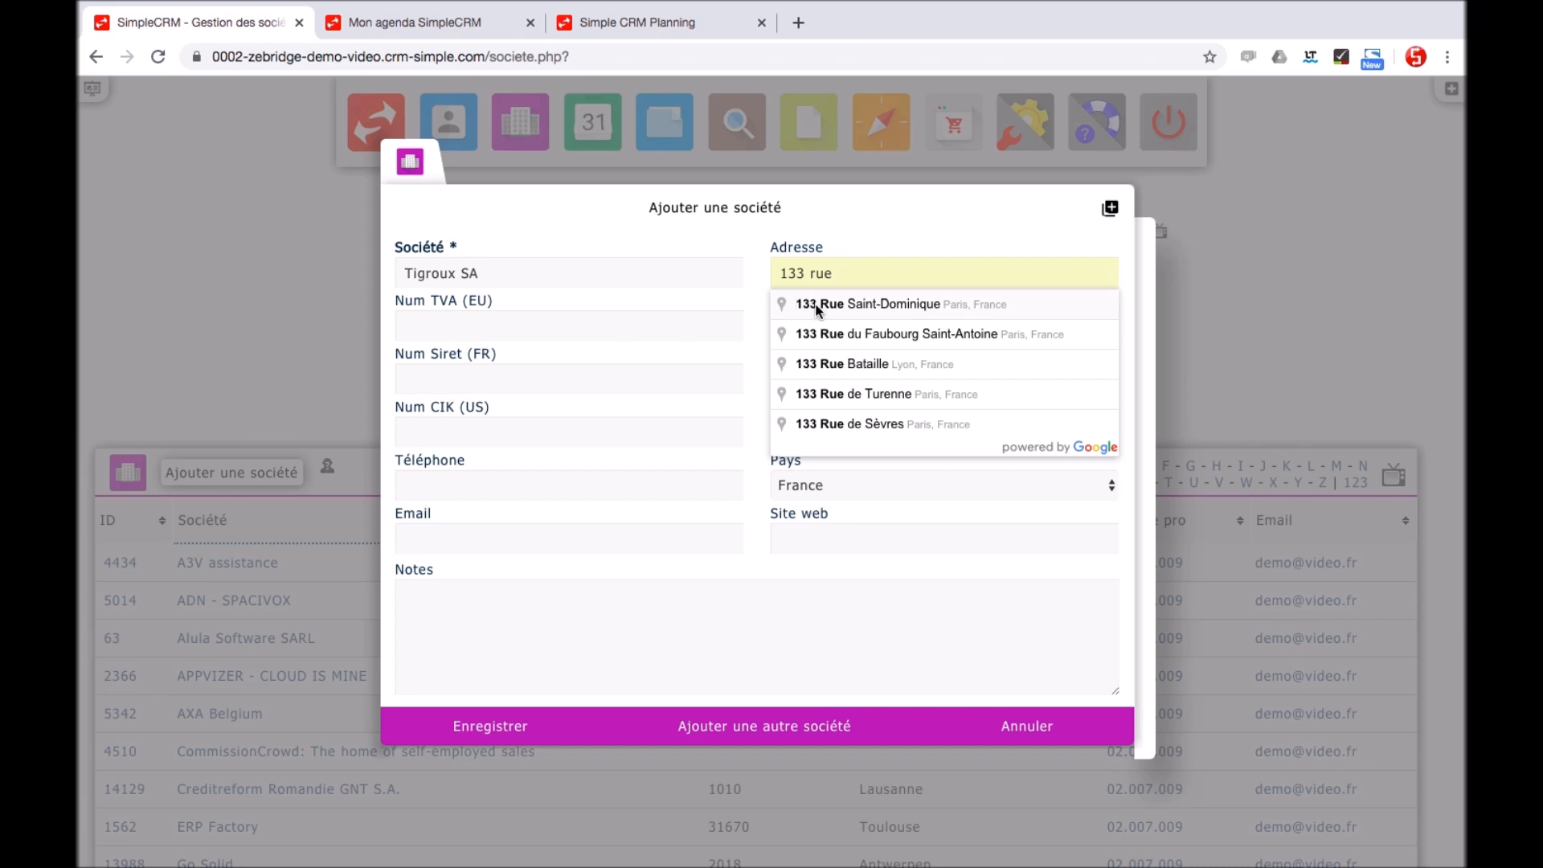
left_click(817, 310)
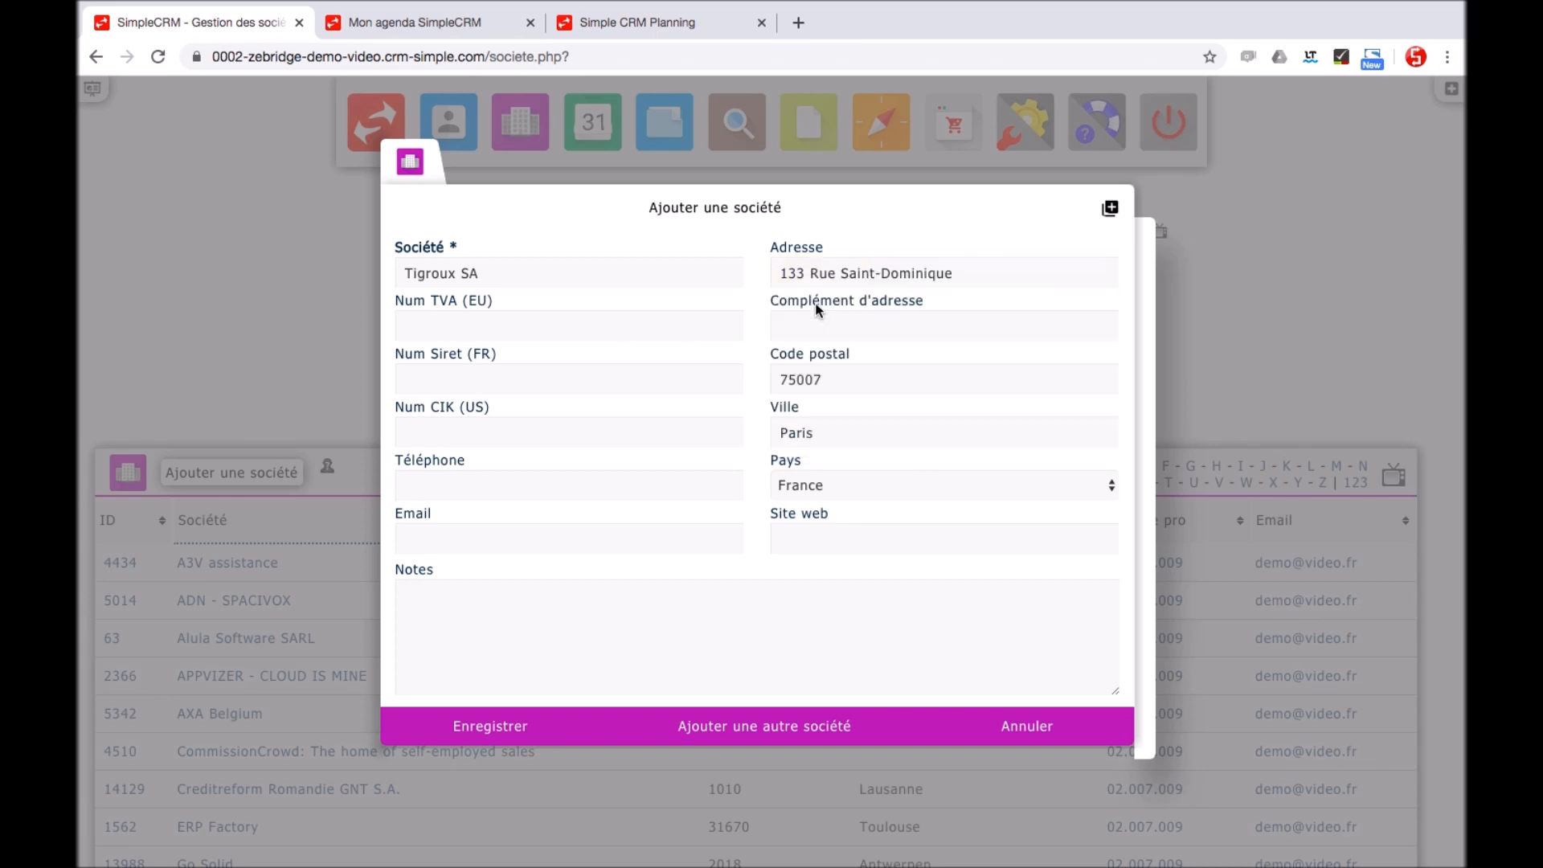
left_click(540, 738)
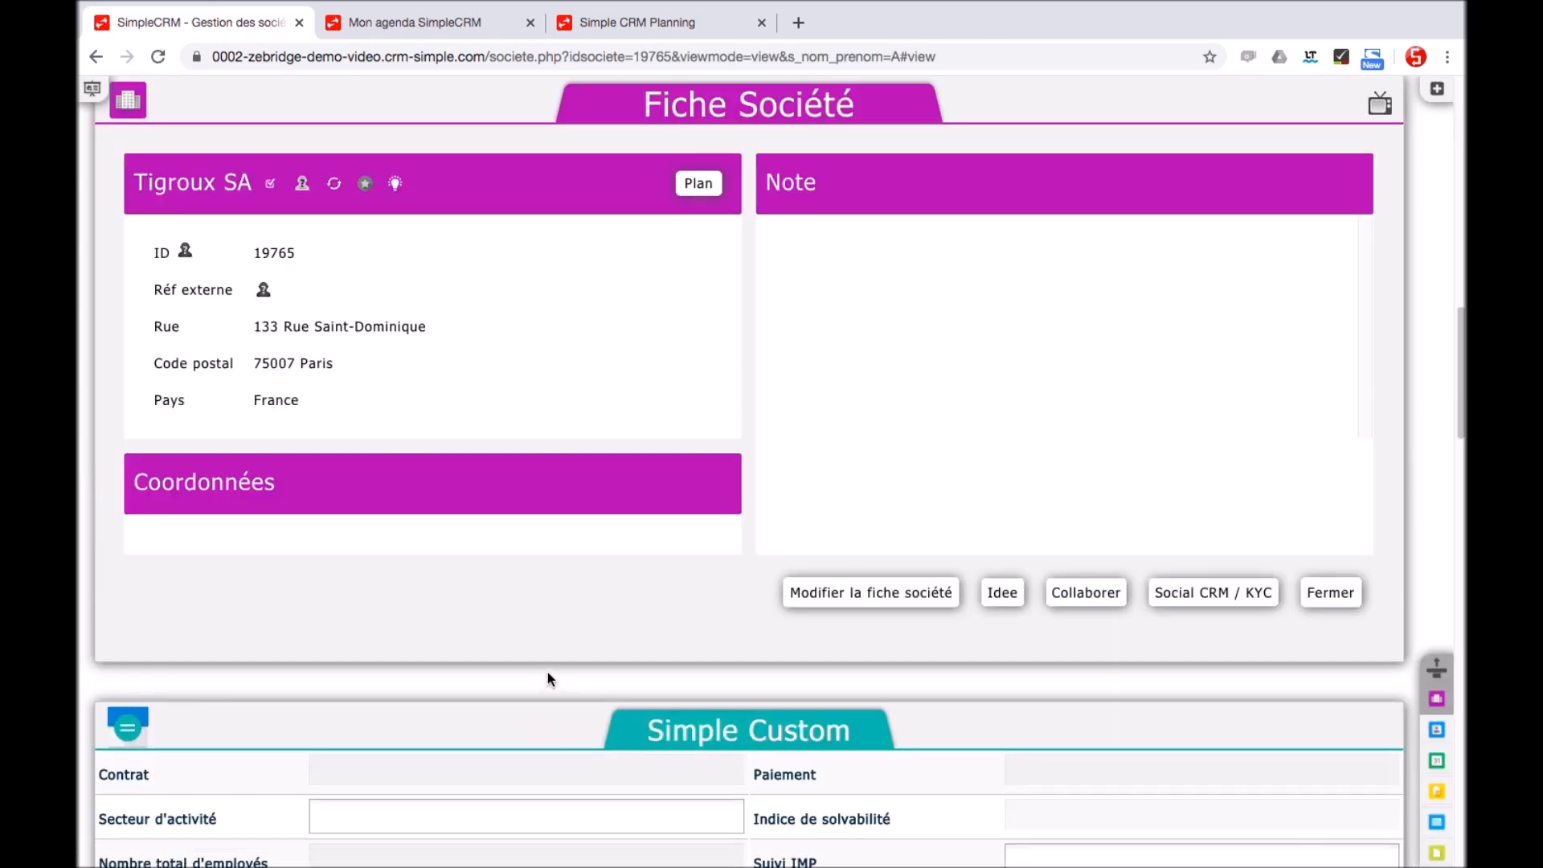
Create a contact for Tigroux SA with interests Simple ERP démo, Simple Marketing Demo and Simple CRM démo
left_click(1436, 729)
left_click(221, 100)
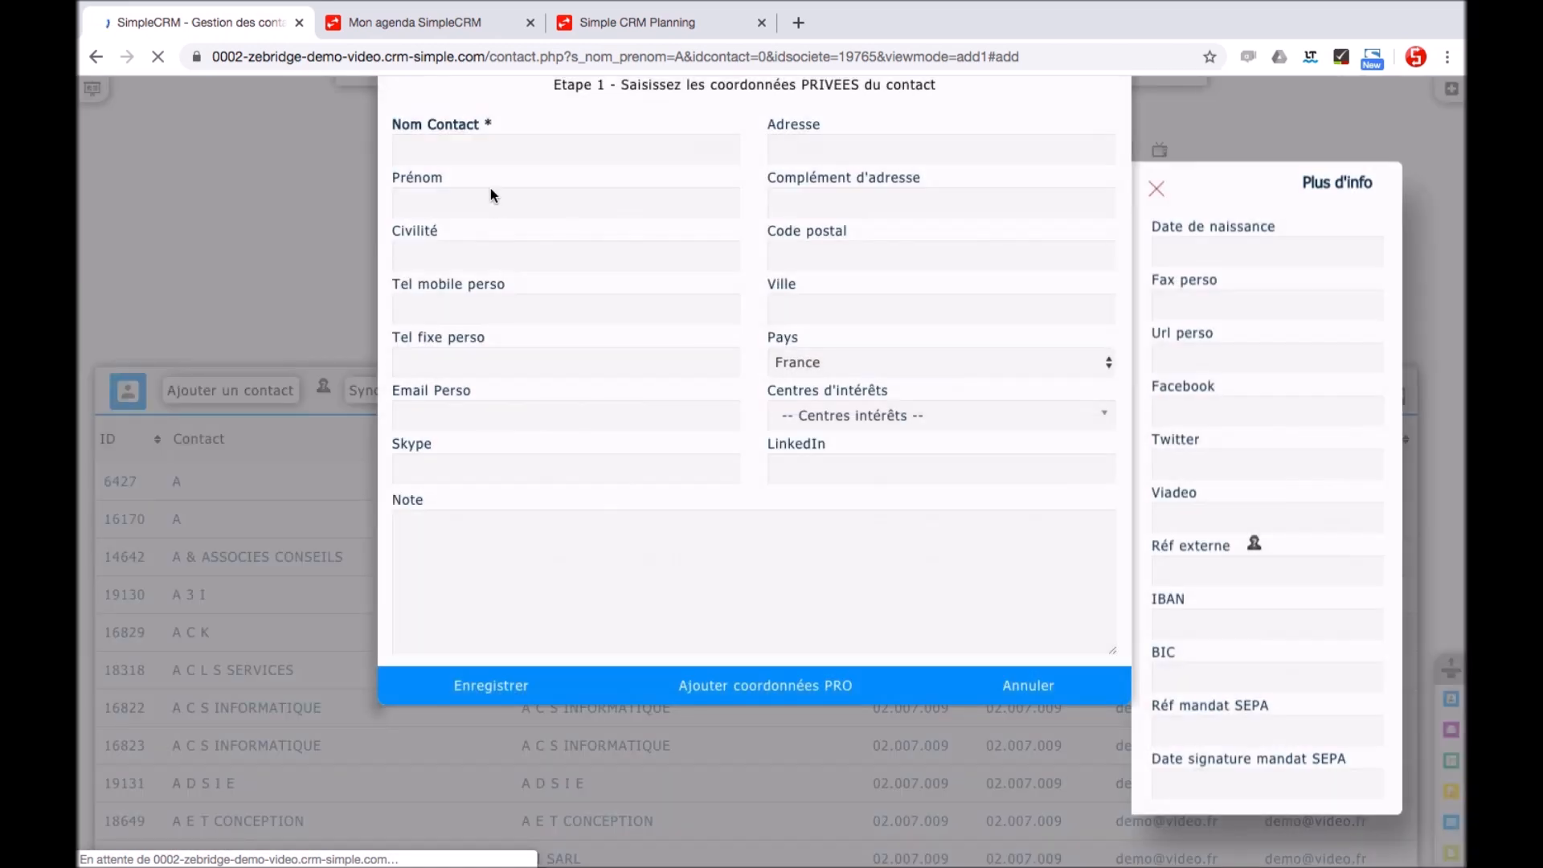
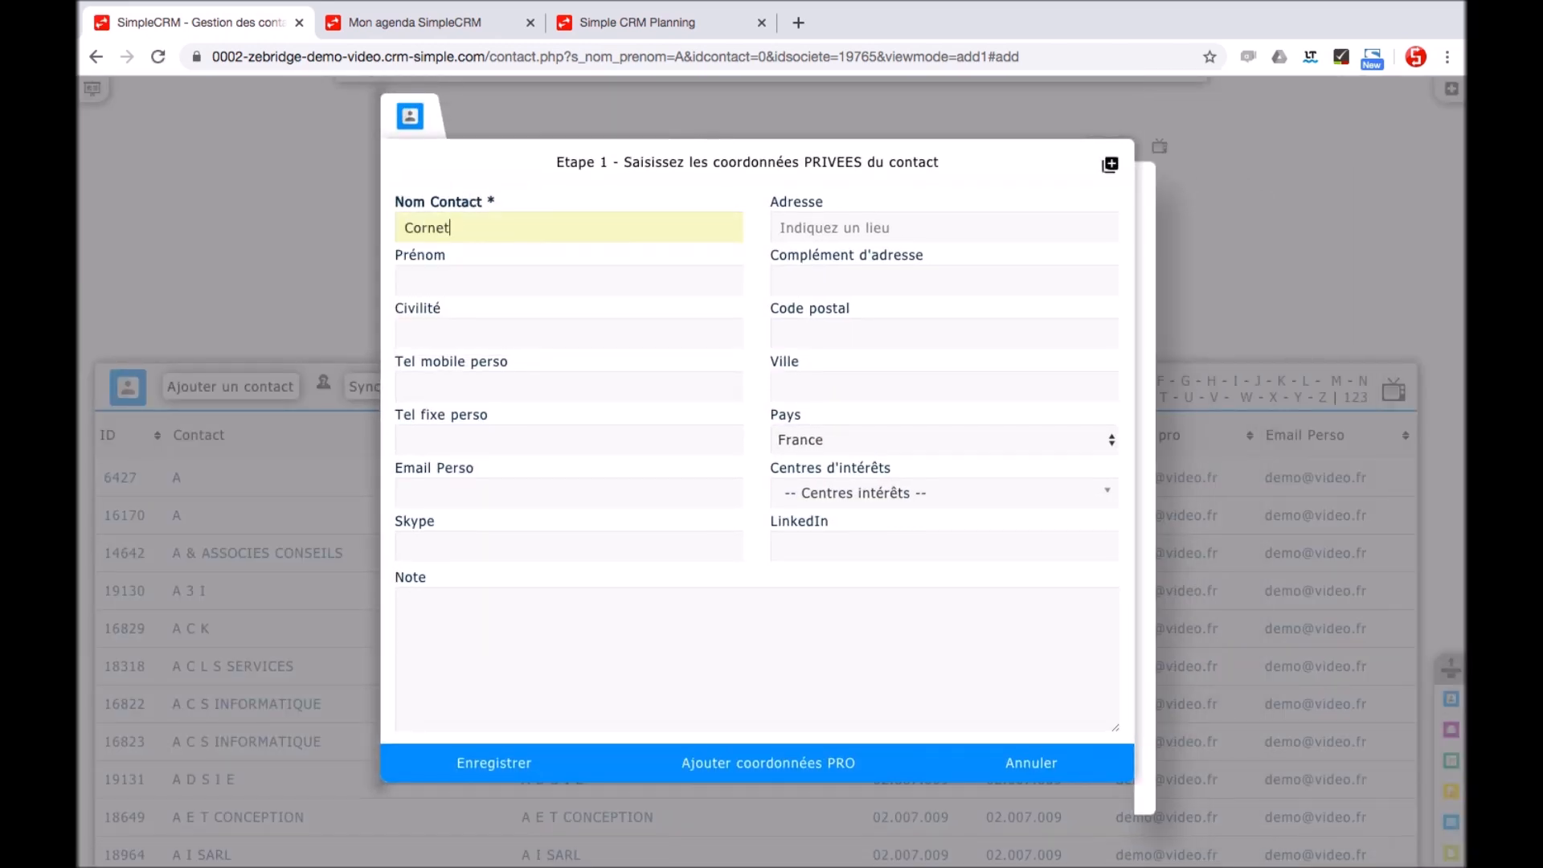
left_click(951, 493)
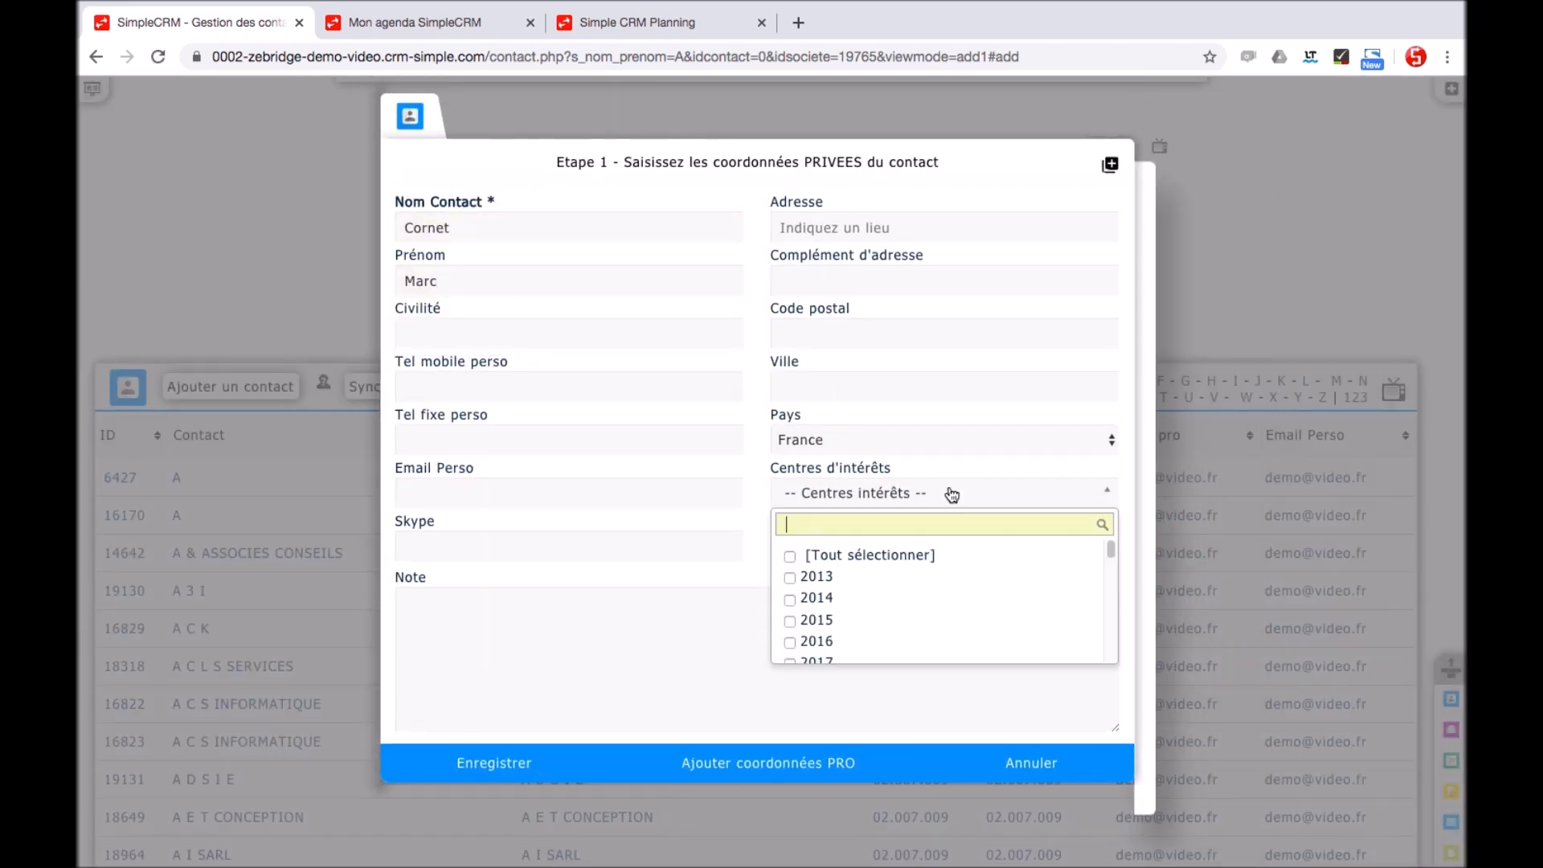
type("demo")
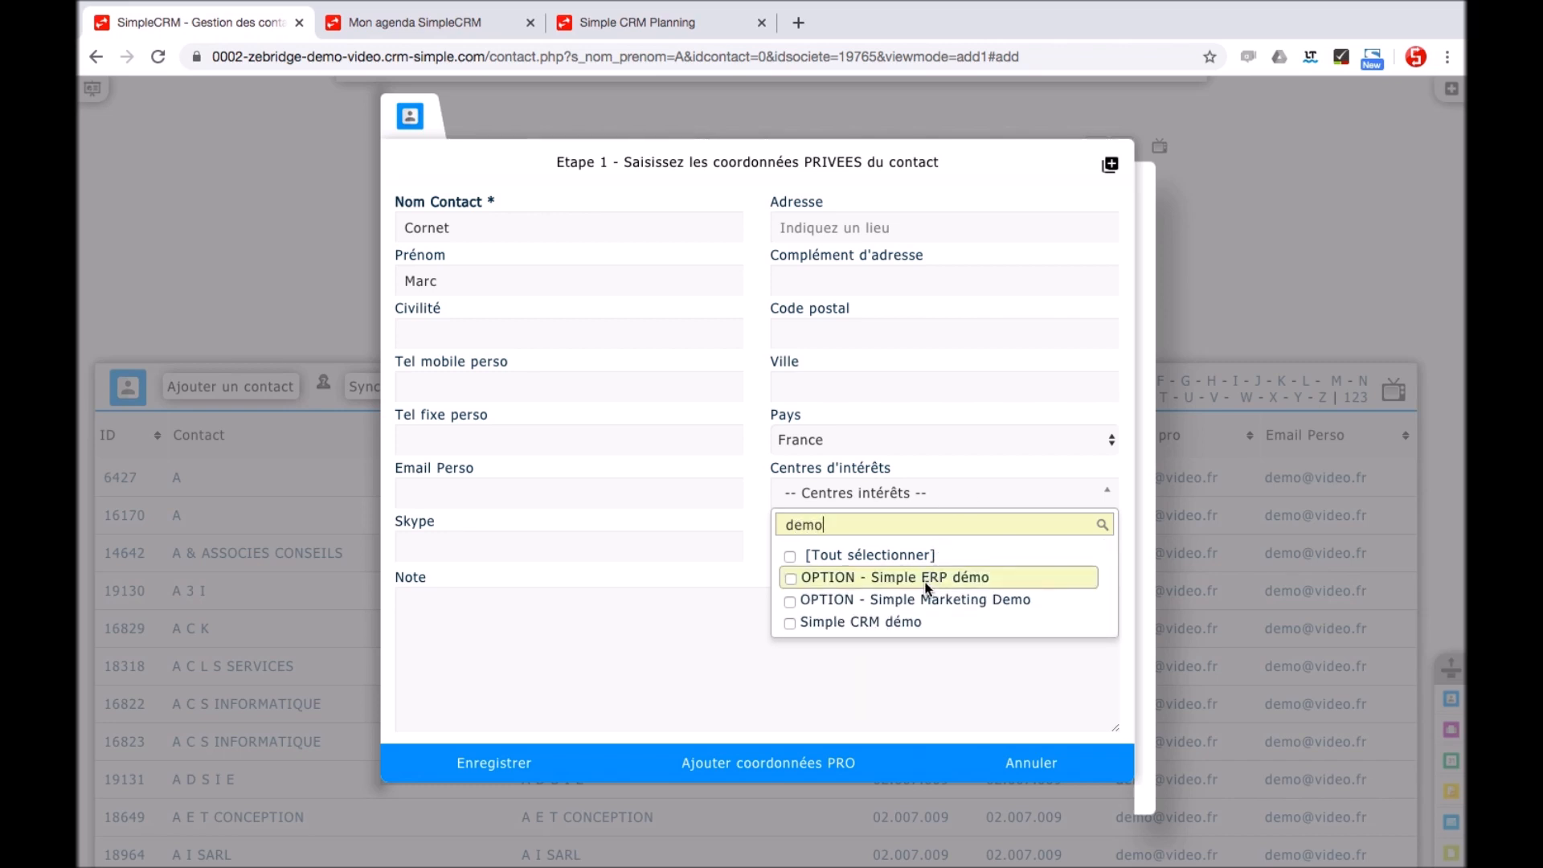
left_click(912, 579)
left_click(908, 599)
left_click(892, 621)
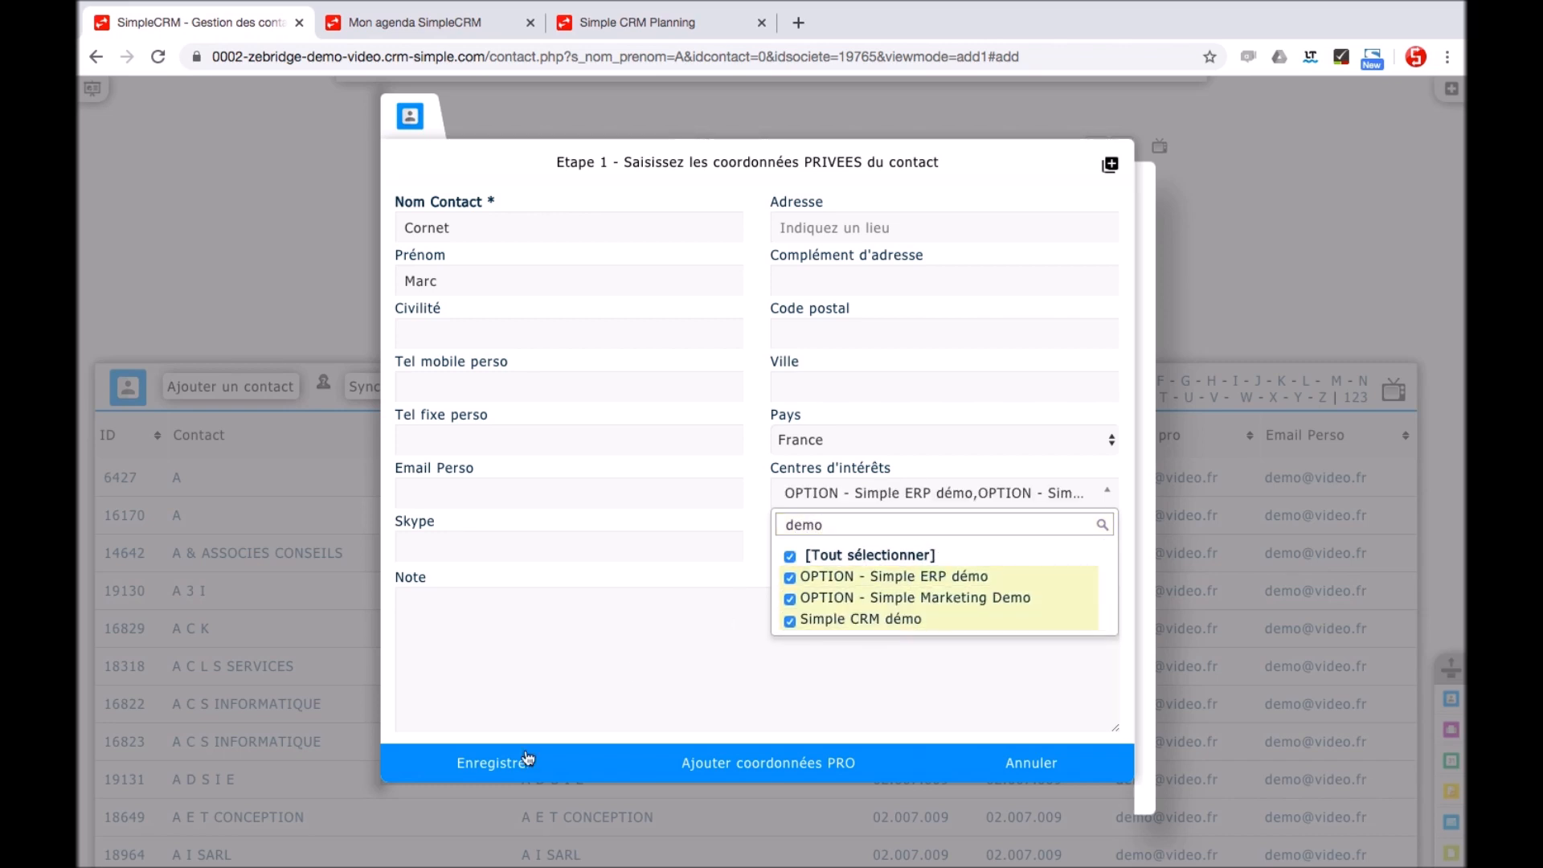
left_click(702, 776)
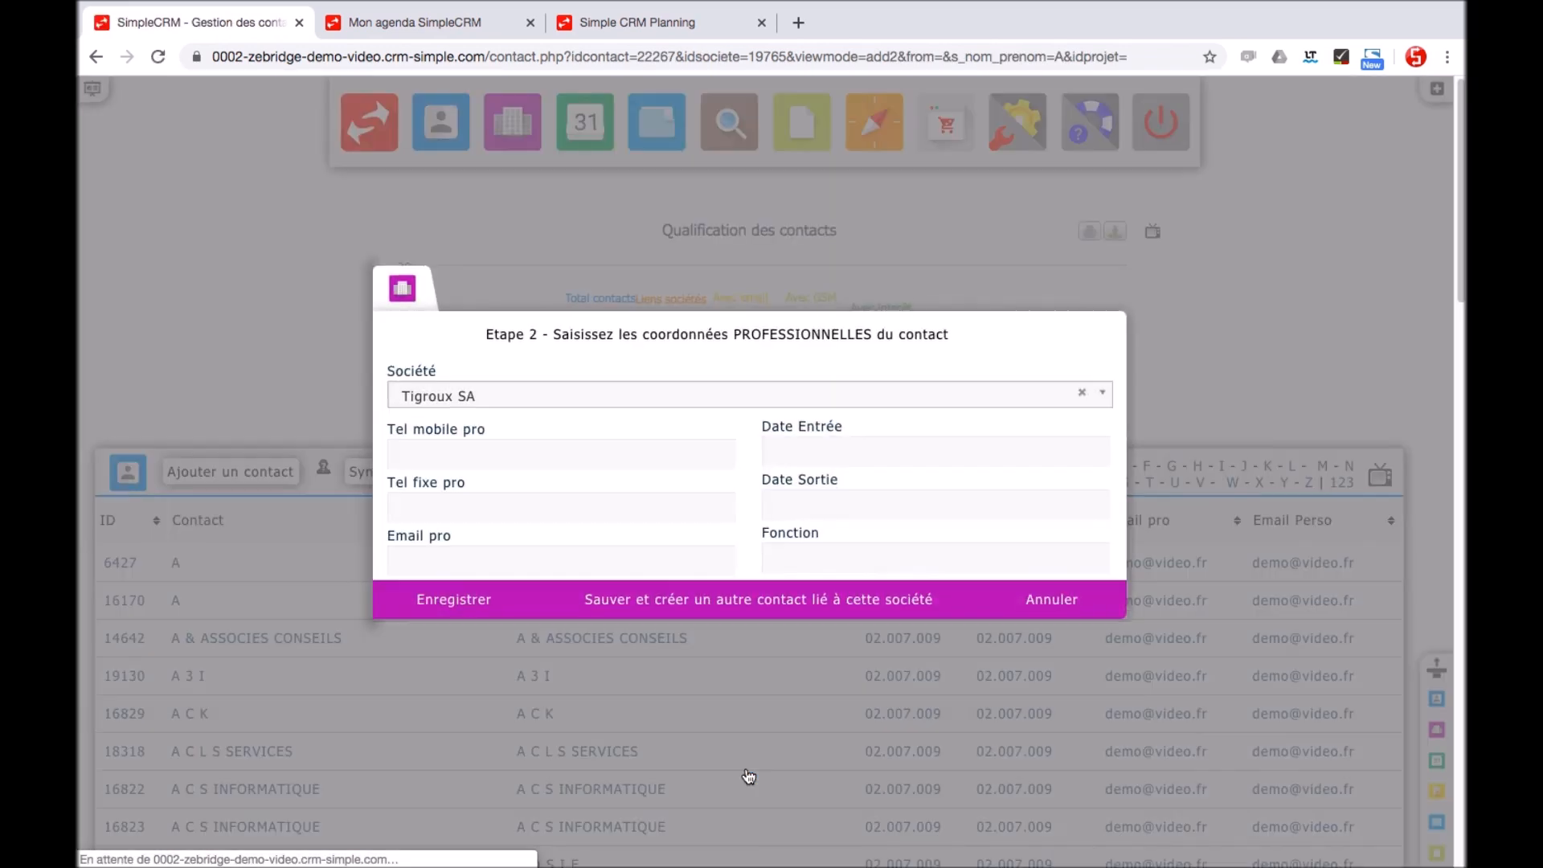
Fill the contact's professional details from saved data with entry date 19/03/2020, and save
left_click(434, 454)
left_click(432, 489)
left_click(776, 450)
left_click(879, 627)
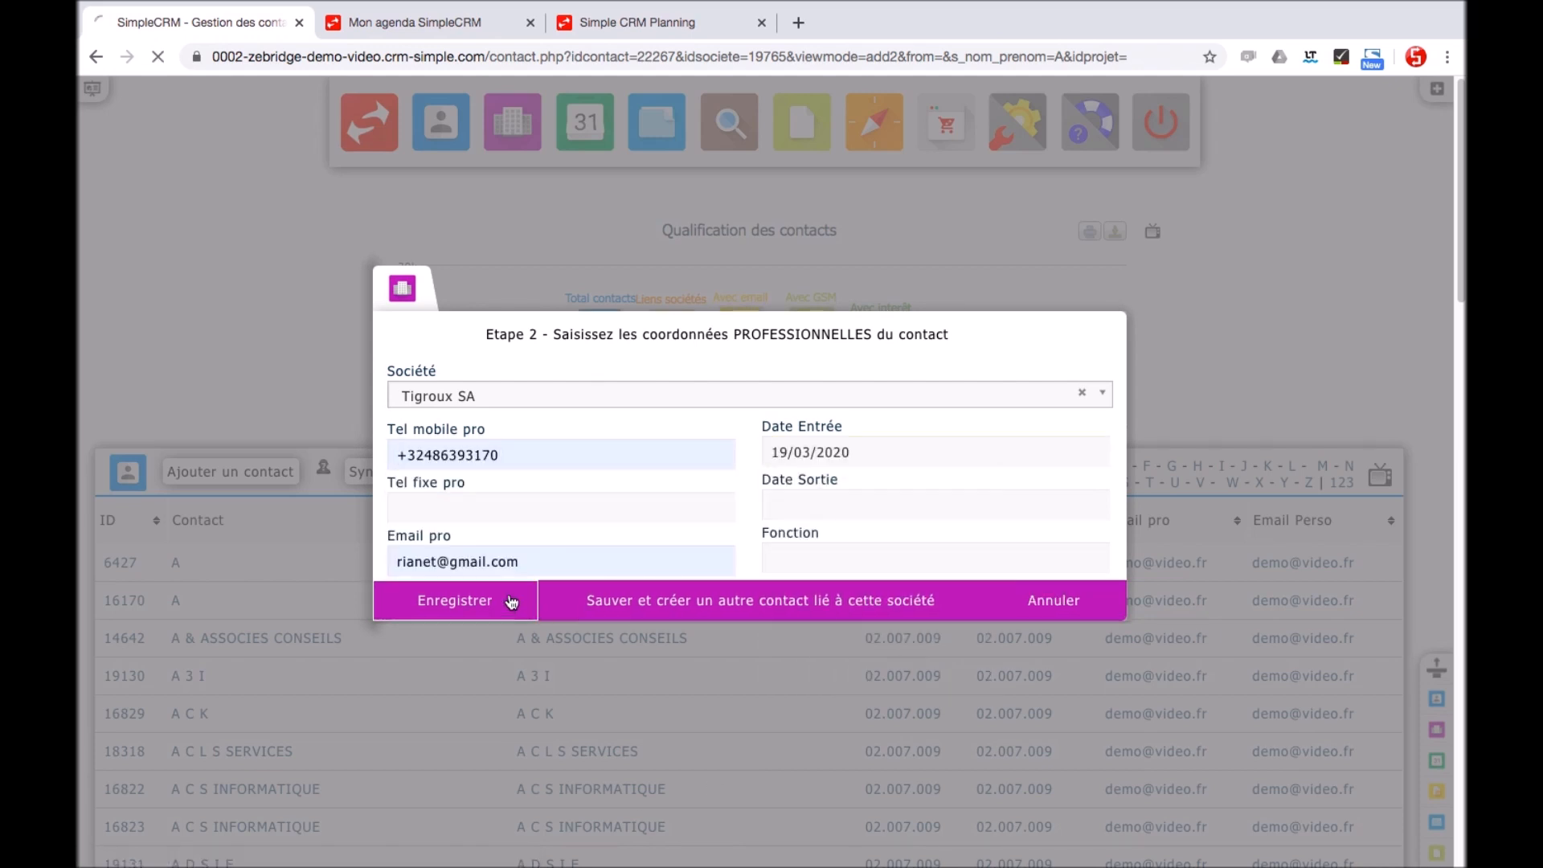
left_click(506, 603)
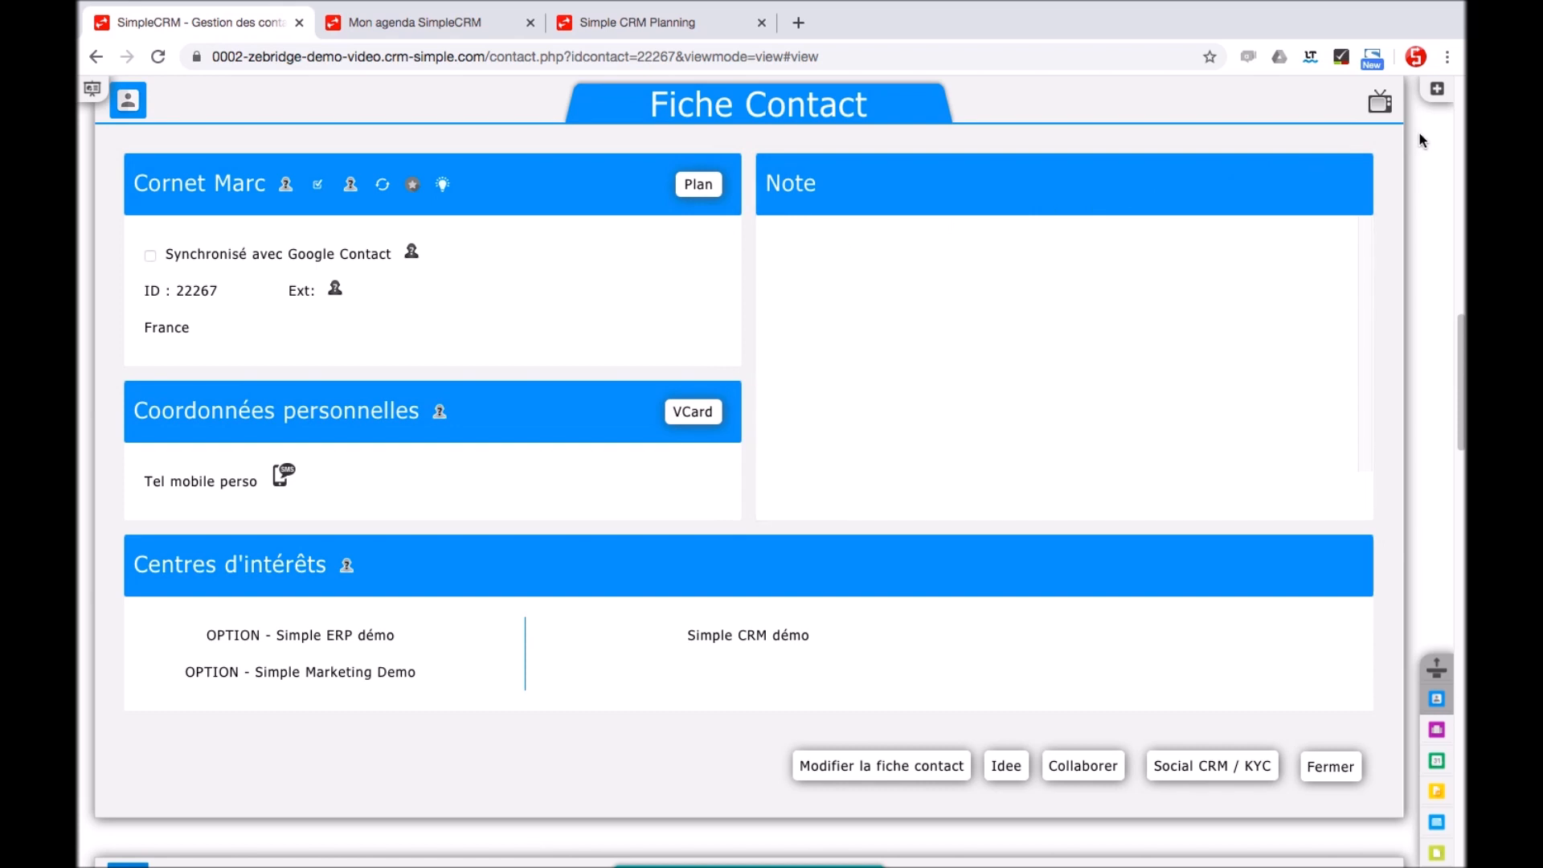
Create an interaction from preset 001 - Vente 40 licences: Simple CRM Classic / 40 users, budget 12000
left_click(1437, 92)
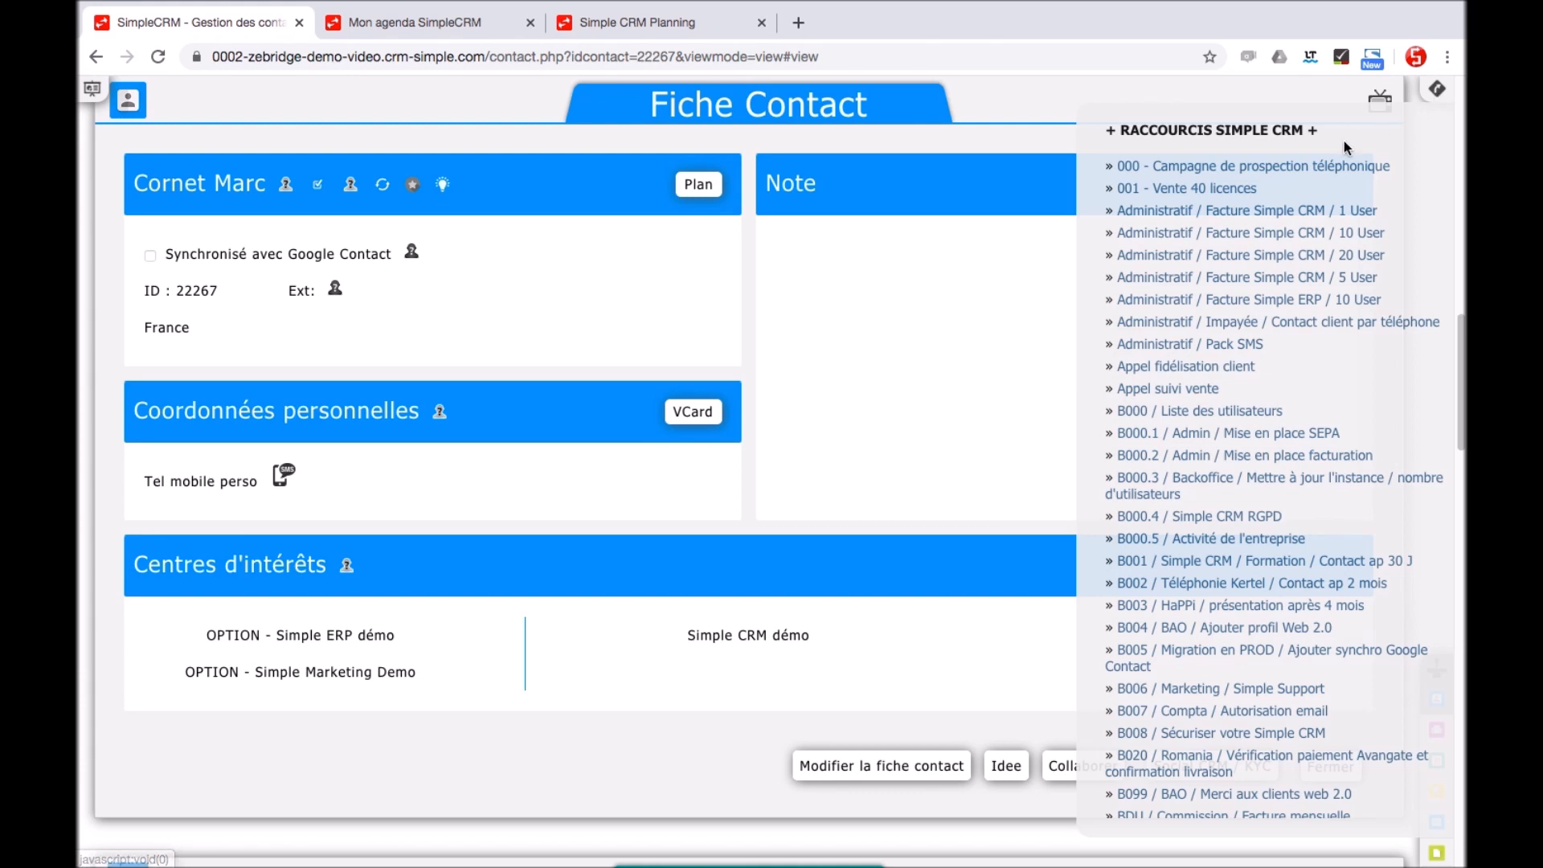
left_click(1224, 197)
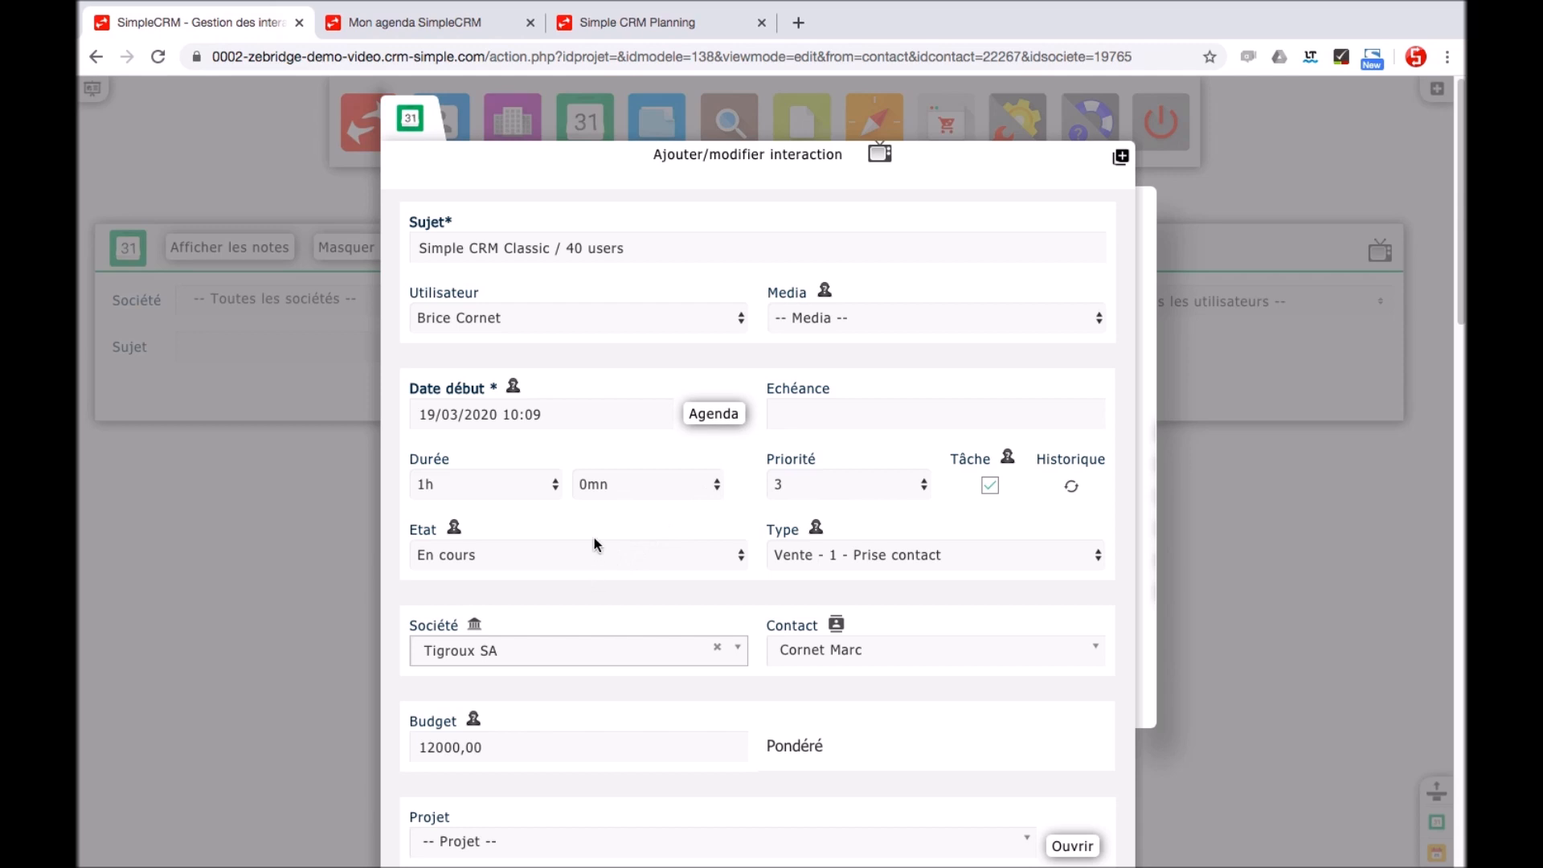
mouse_move(836, 625)
scroll(1233, 632, "down", 1)
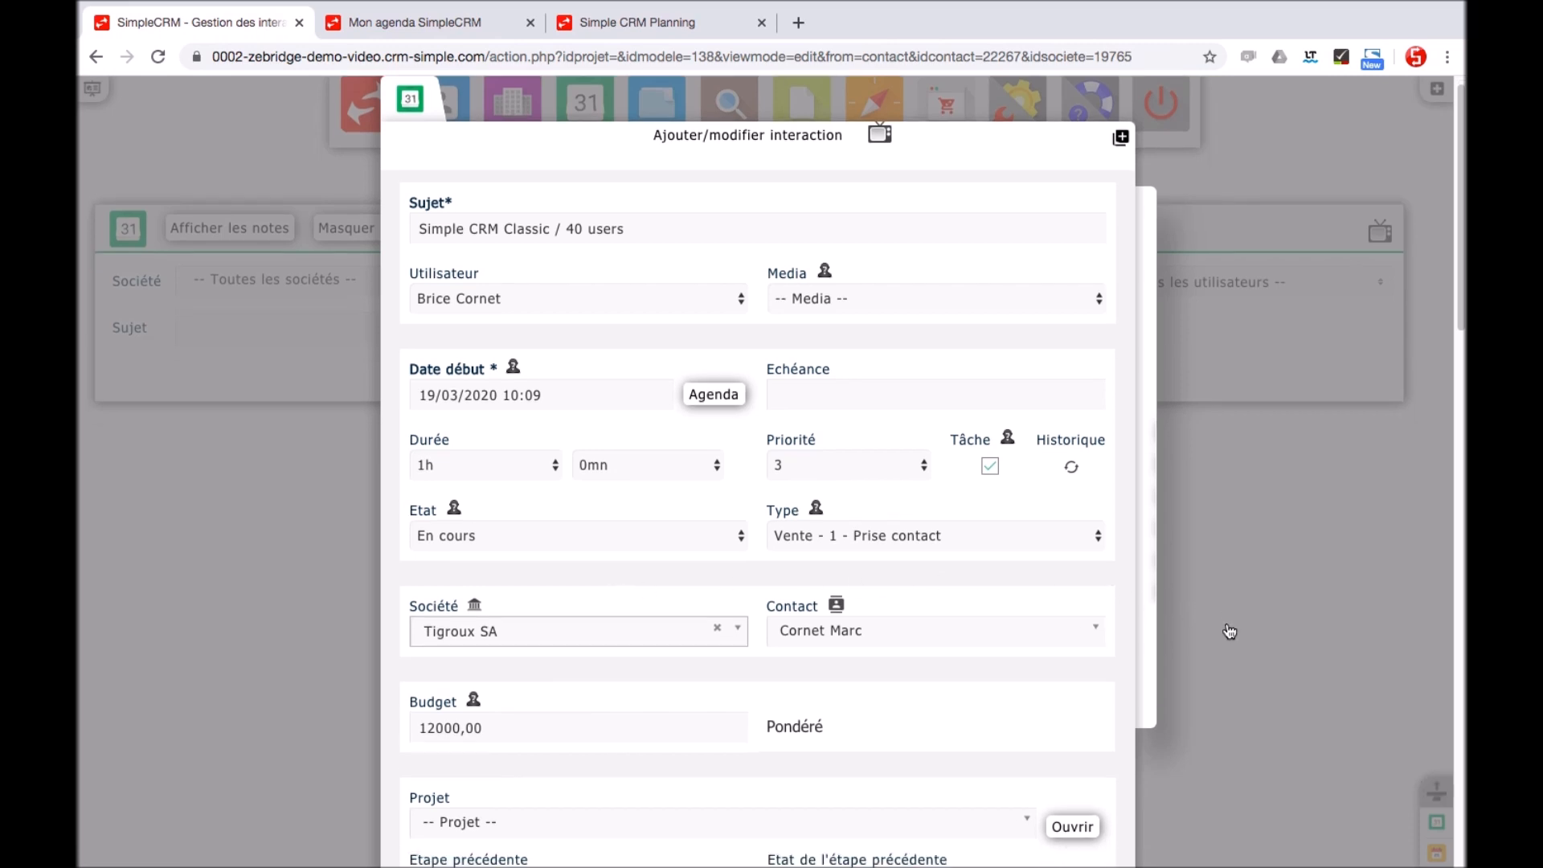
scroll(1230, 631, "down", 10)
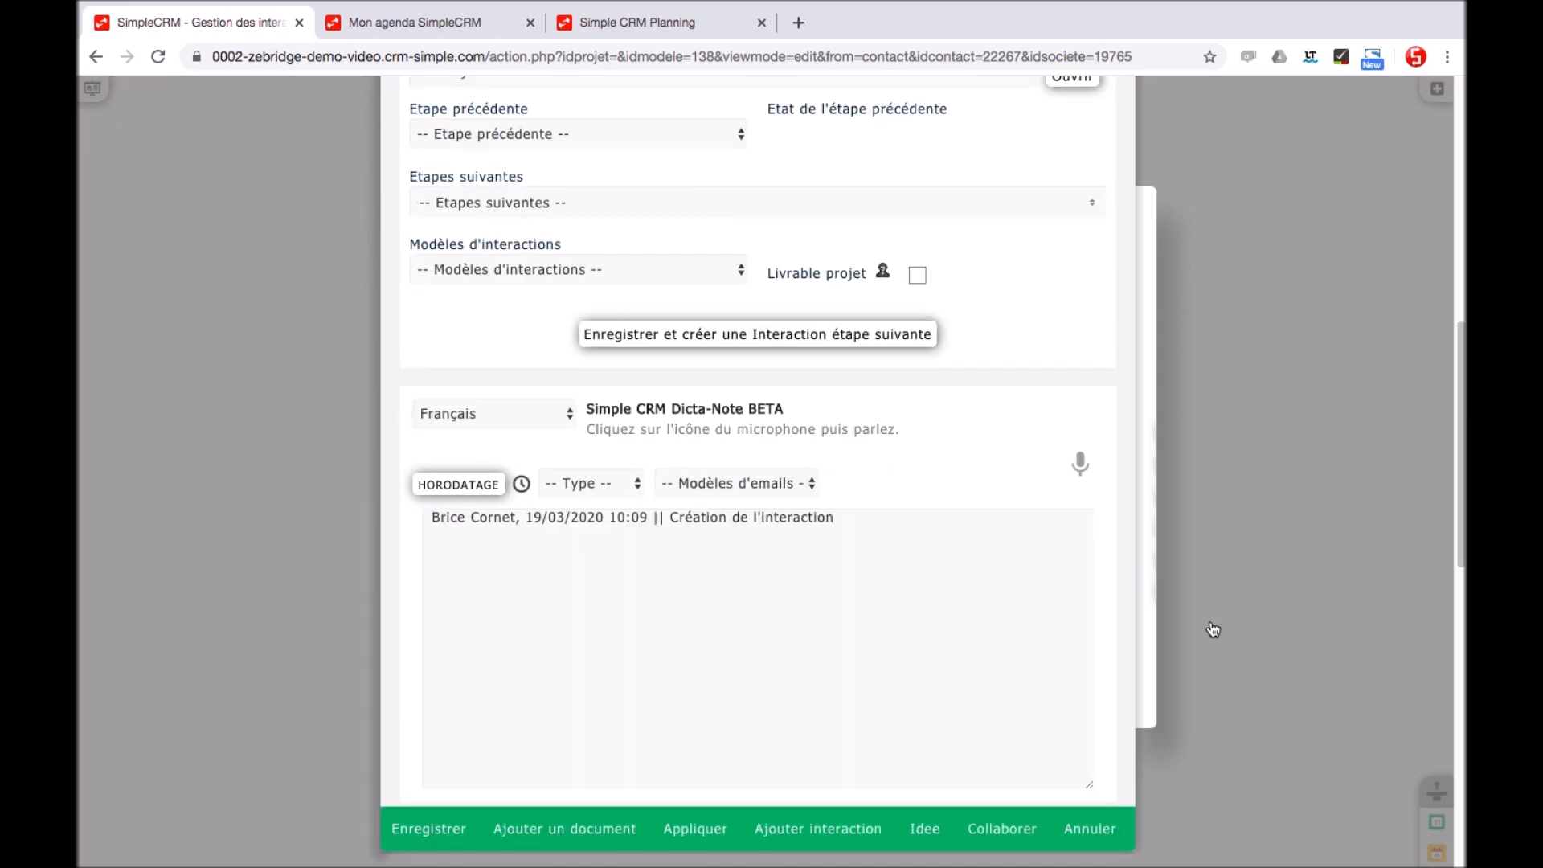
Dictate a note: the phone exchange was positive and the client wants a contract
left_click(1080, 466)
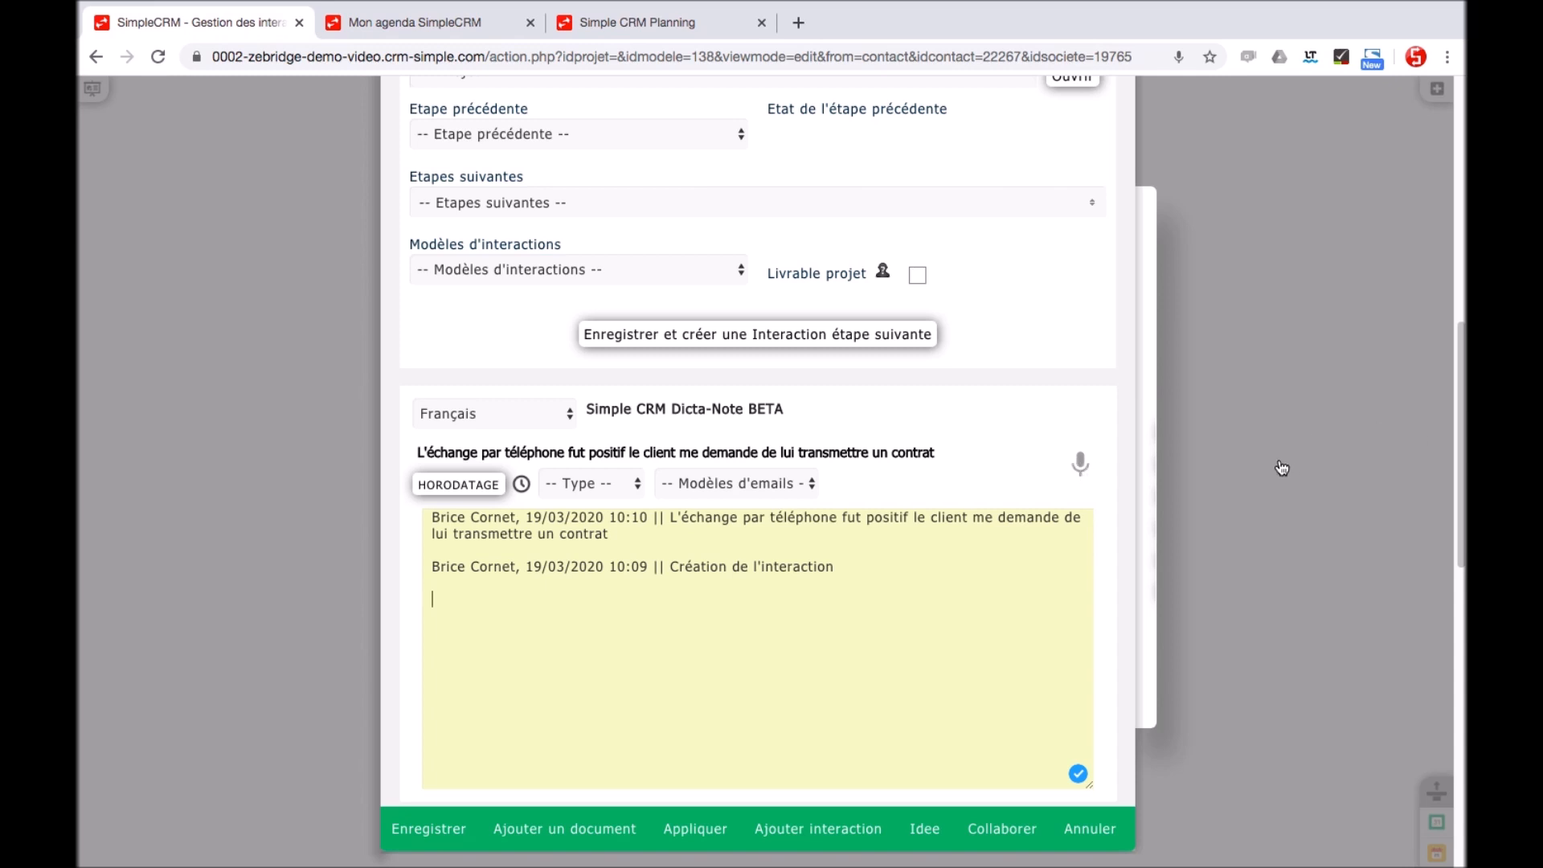
Merge the SEPA Alula Software SARL template into a new interaction document
left_click(601, 834)
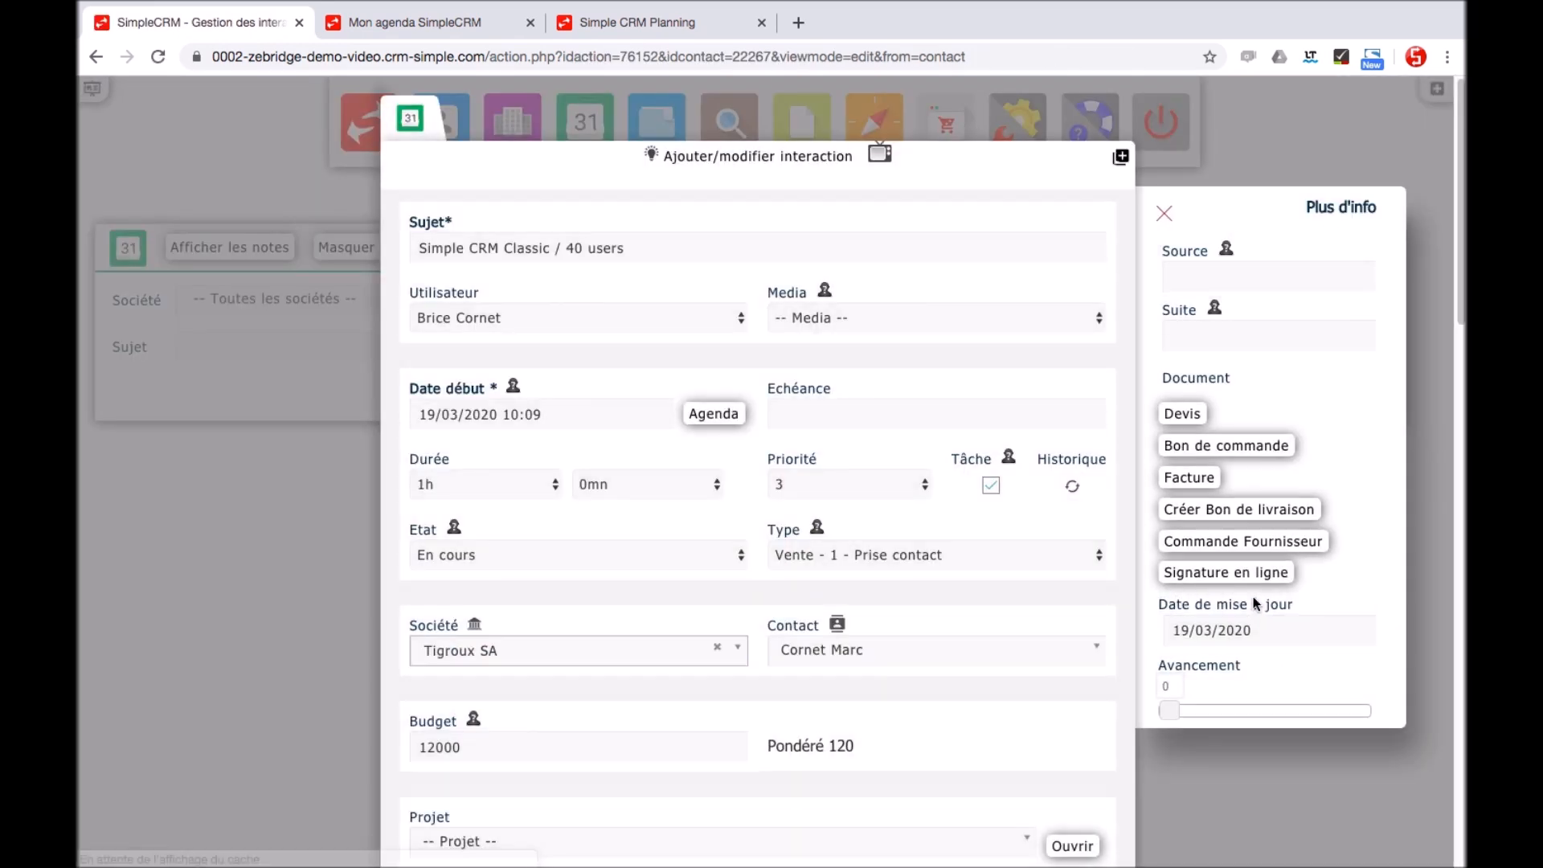
scroll(1256, 605, "down", 15)
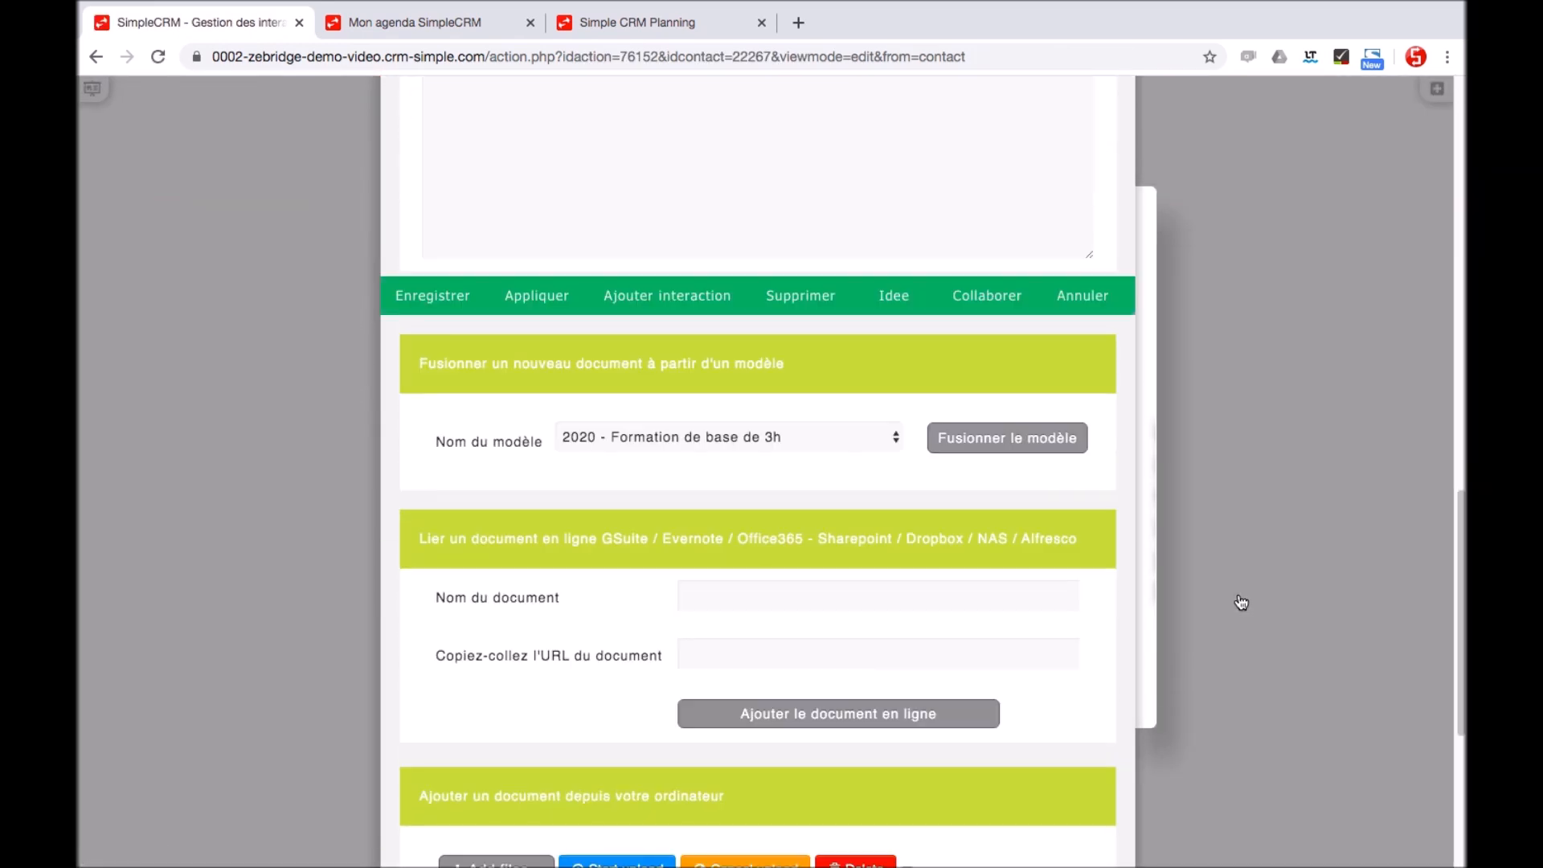
left_click(784, 439)
left_click(741, 546)
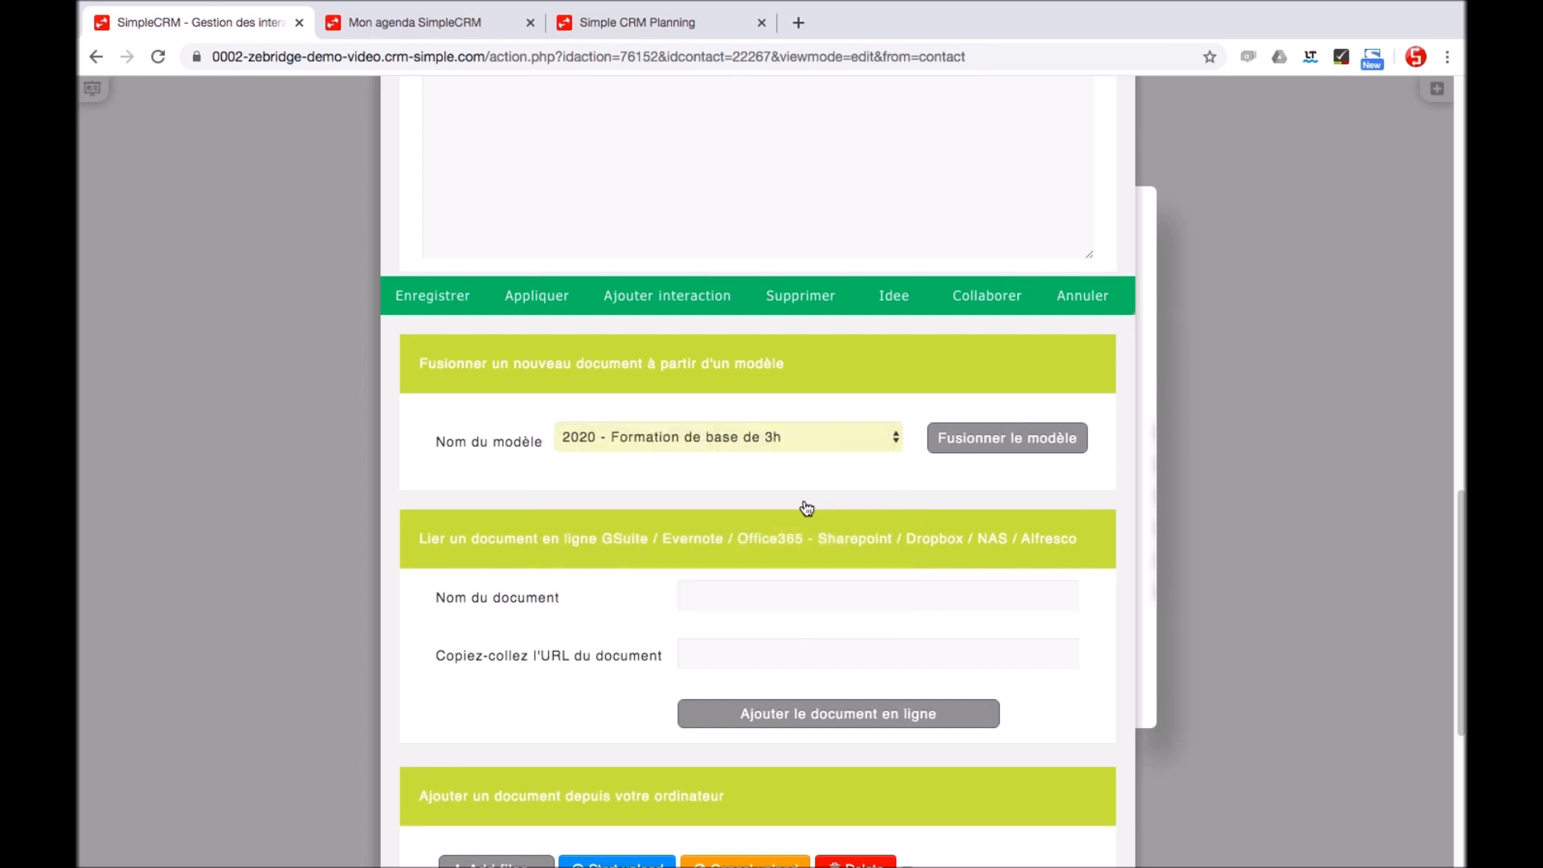
left_click(986, 439)
Generate the contract email from template 09 - Etape 1 - Contrat Simple CRM à signer
scroll(1195, 489, "down", 5)
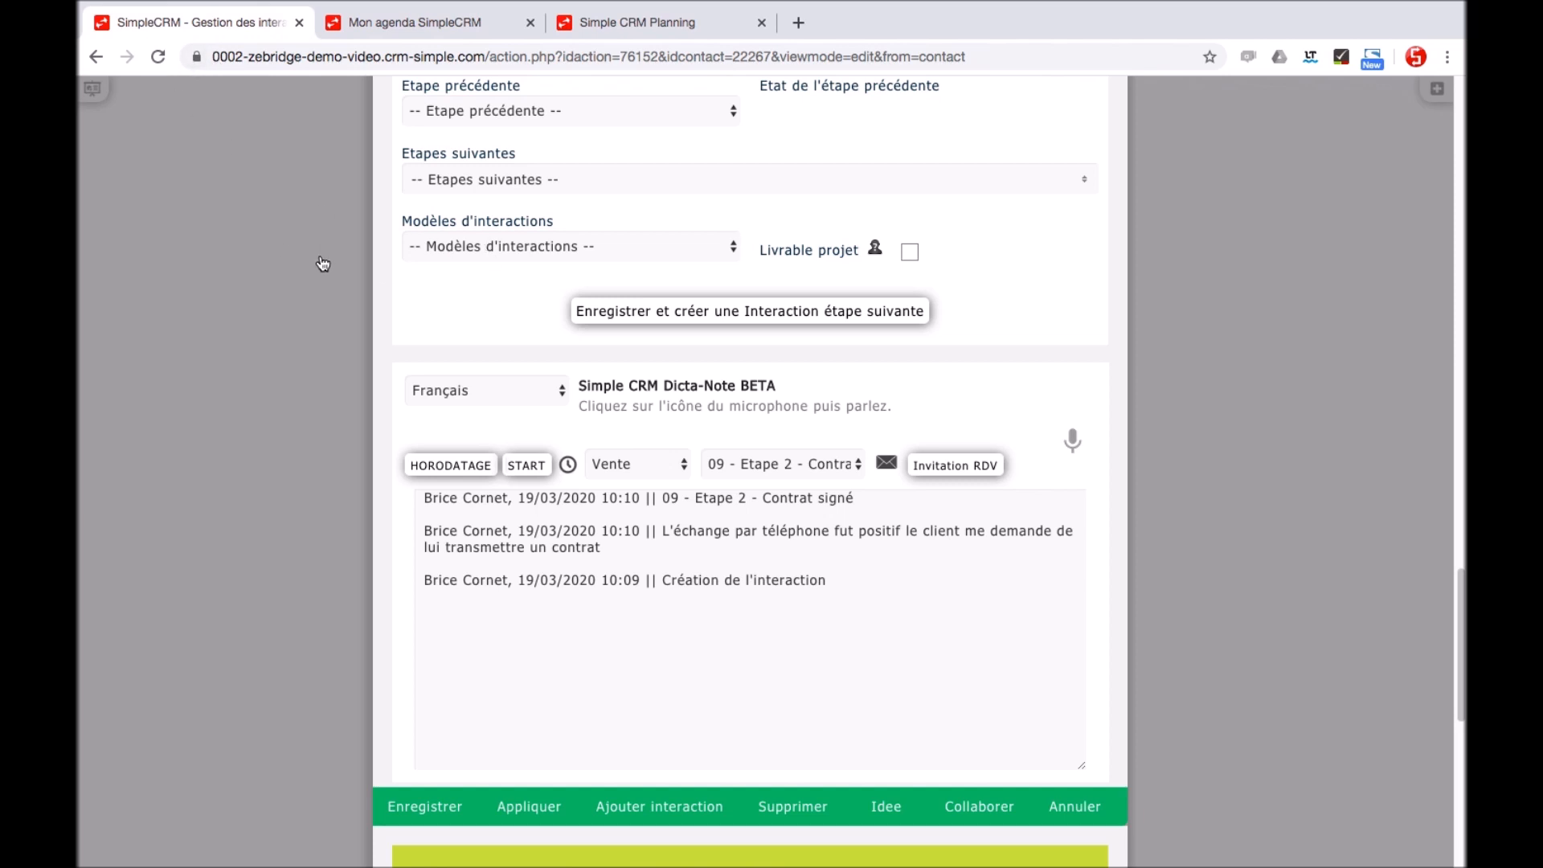
left_click(795, 470)
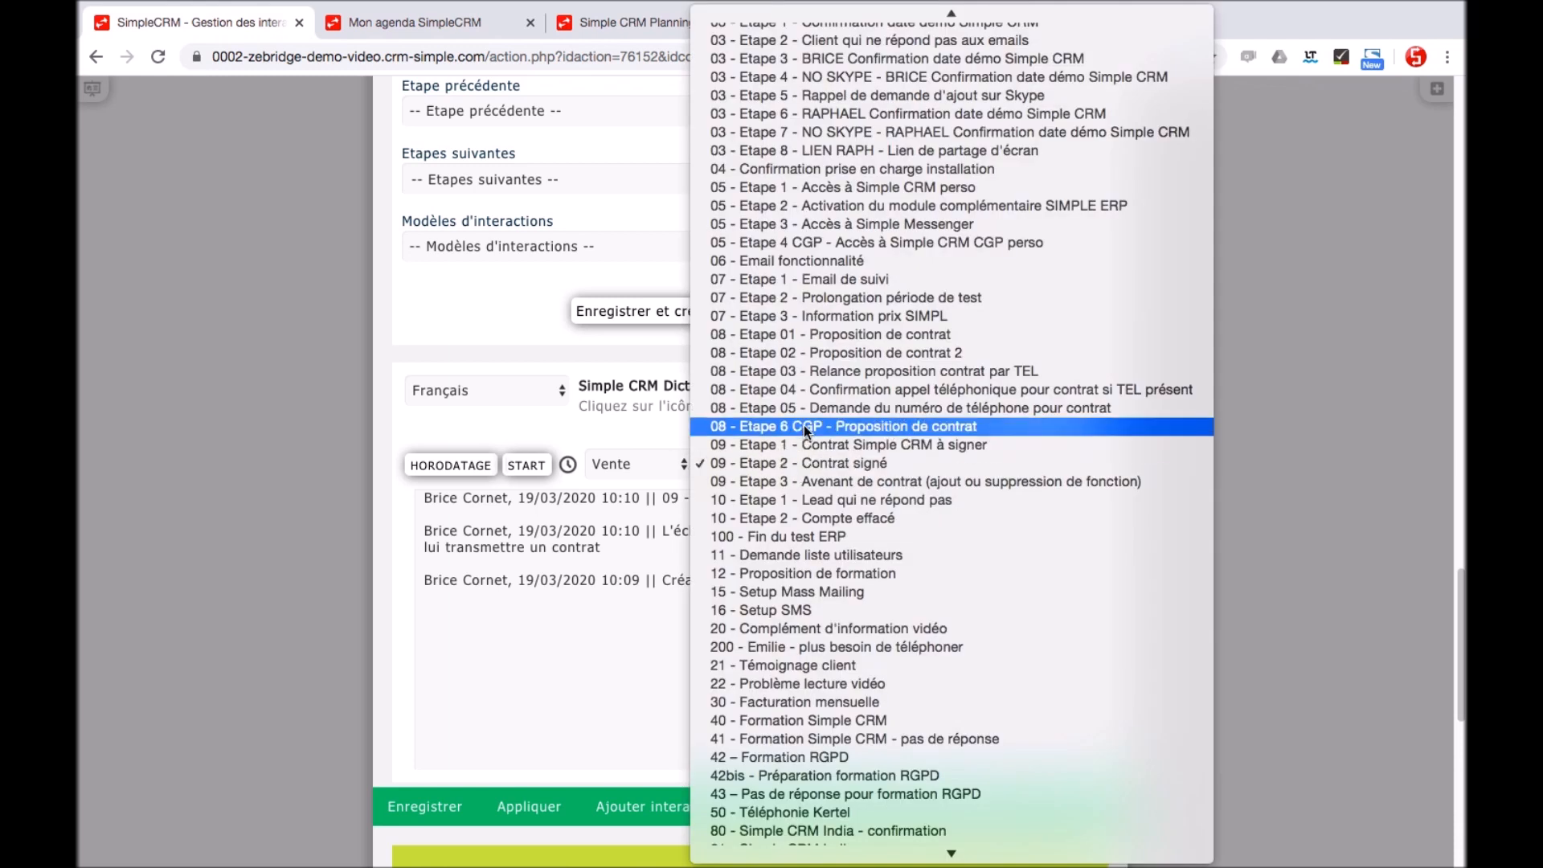
left_click(799, 446)
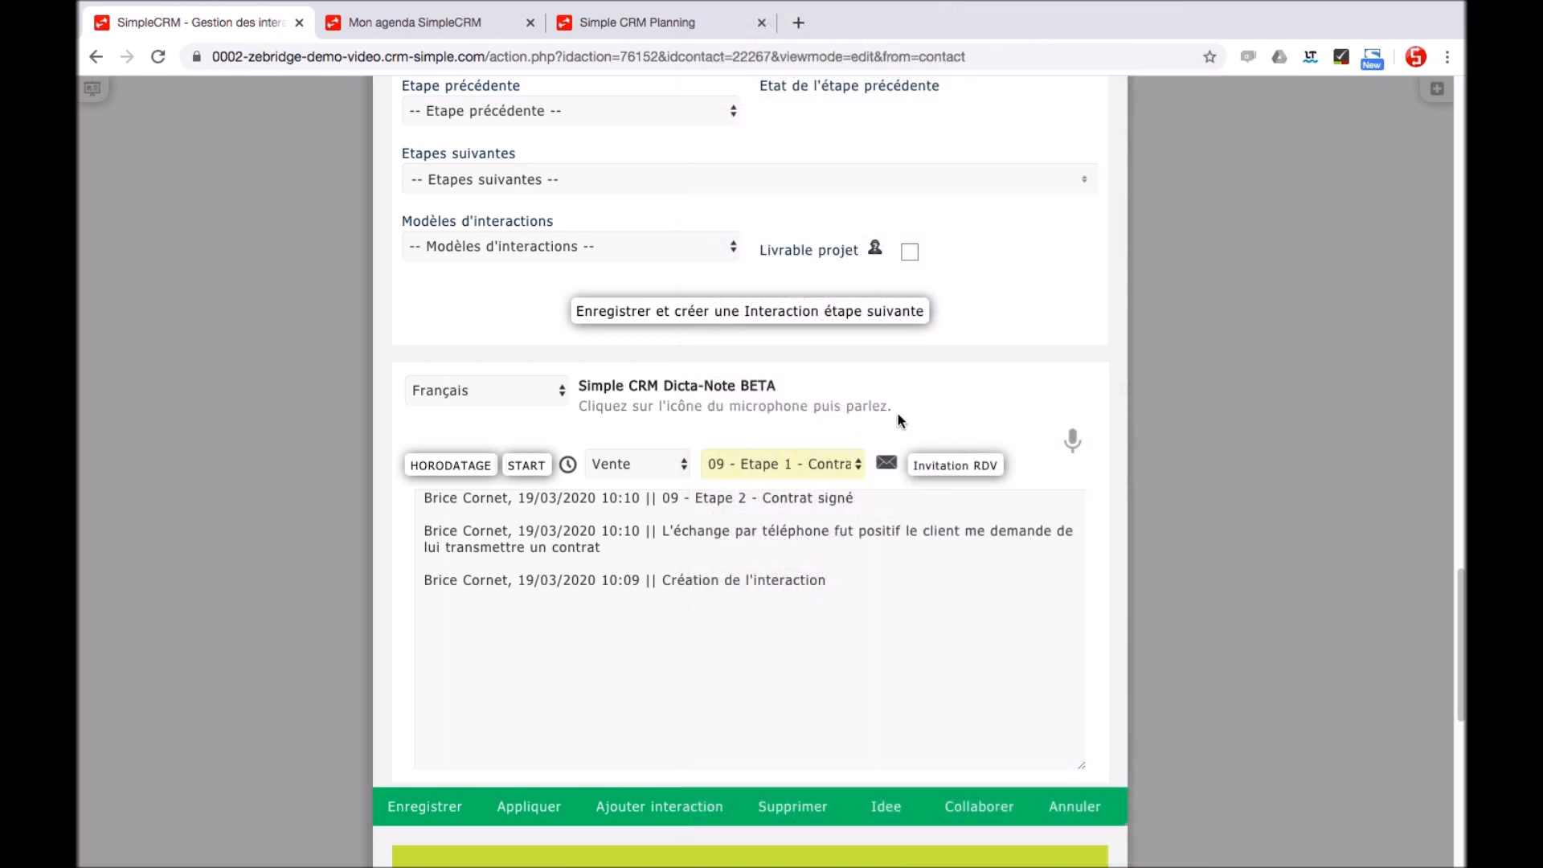
left_click(888, 466)
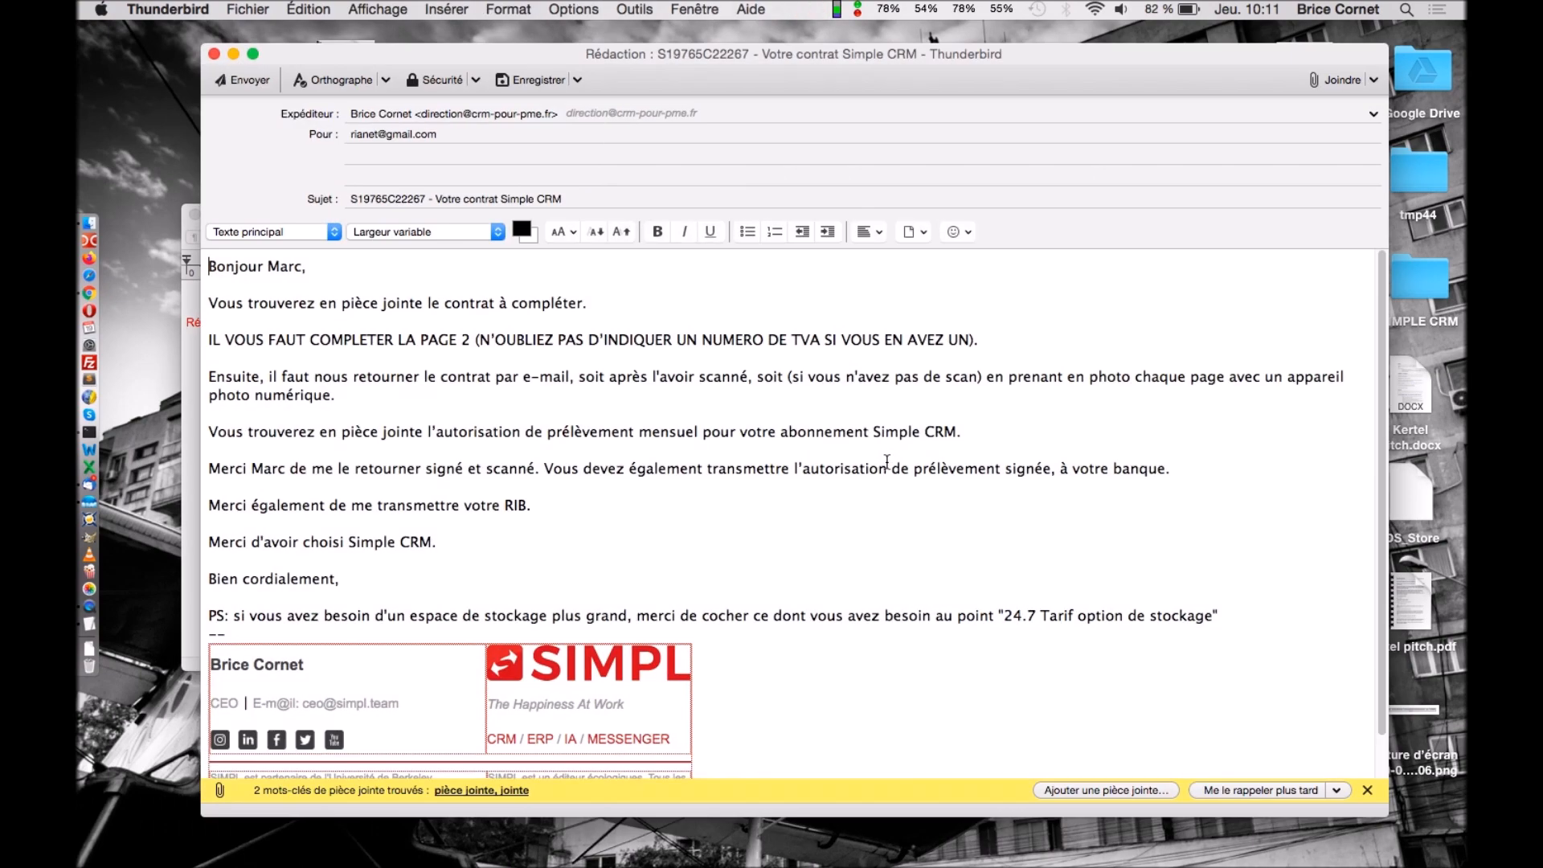
key("super+Tab")
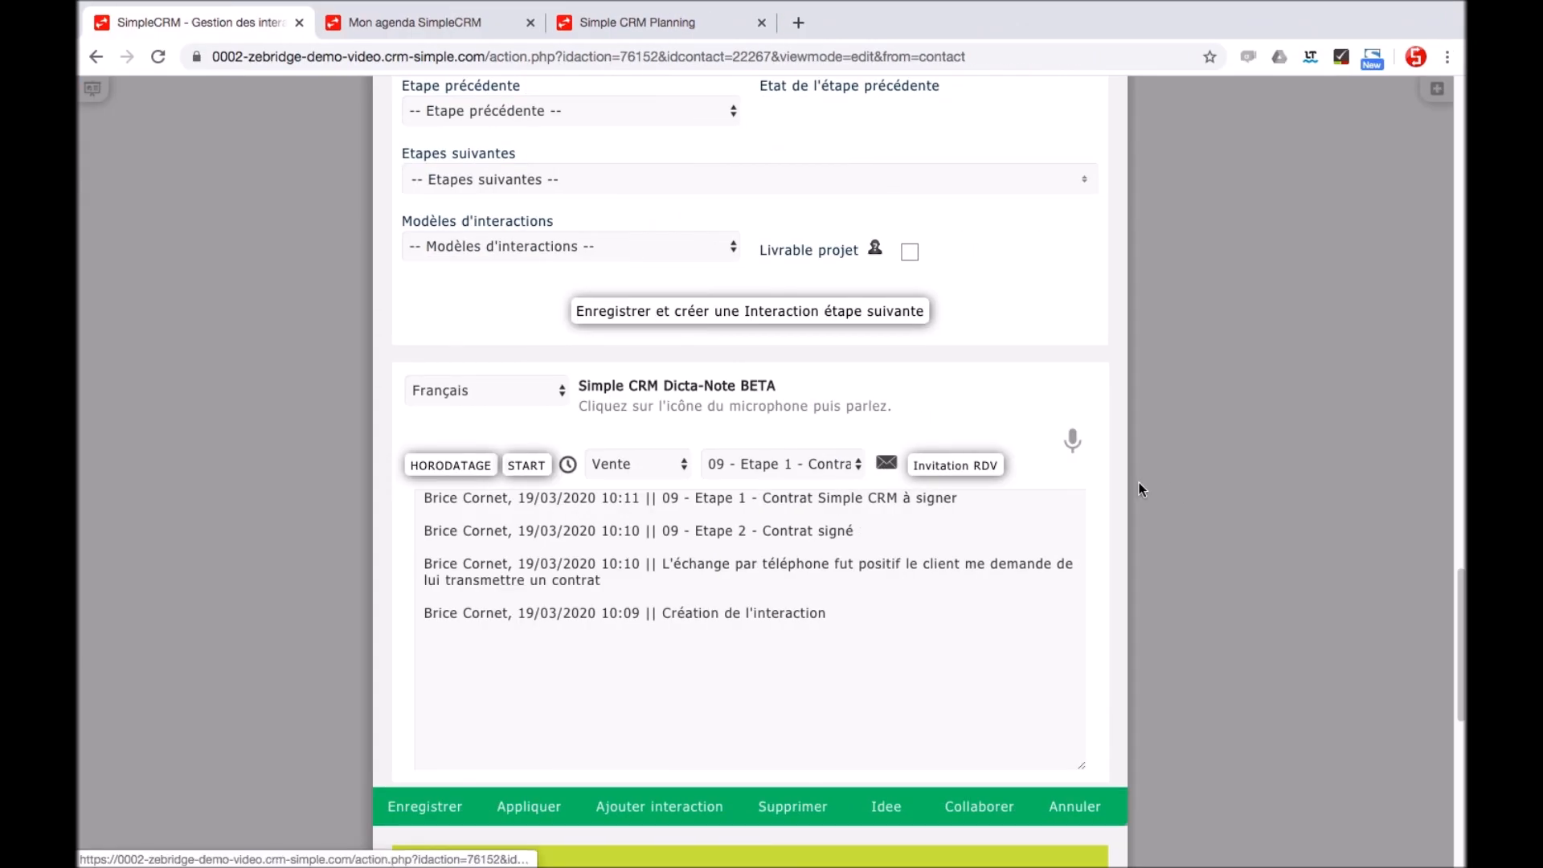
Upload Kertel pitch.pdf to the interaction's documents
scroll(1212, 524, "down", 6)
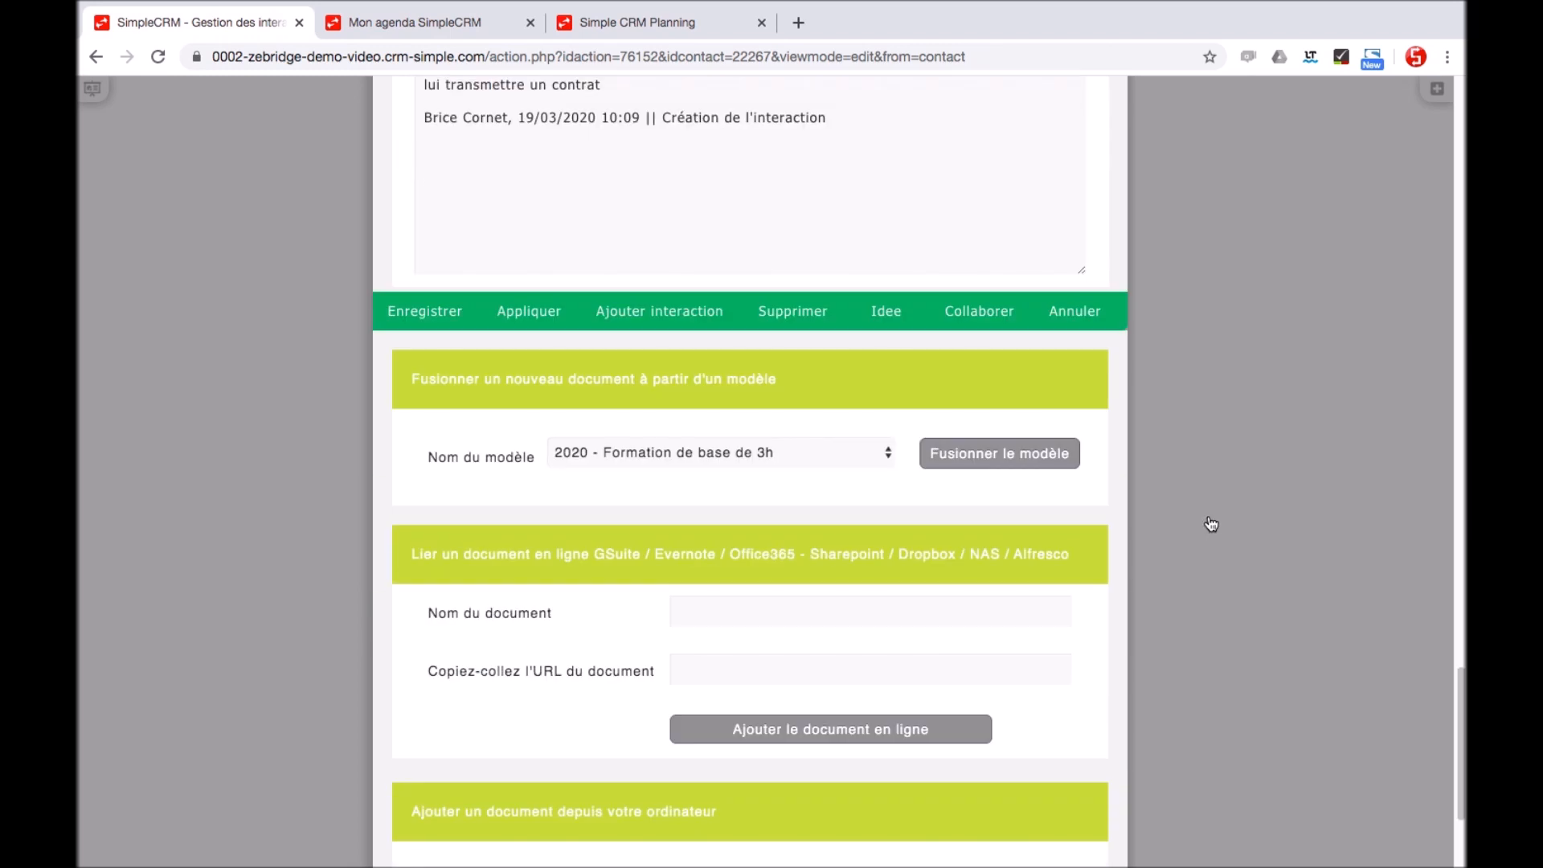
scroll(1210, 524, "down", 3)
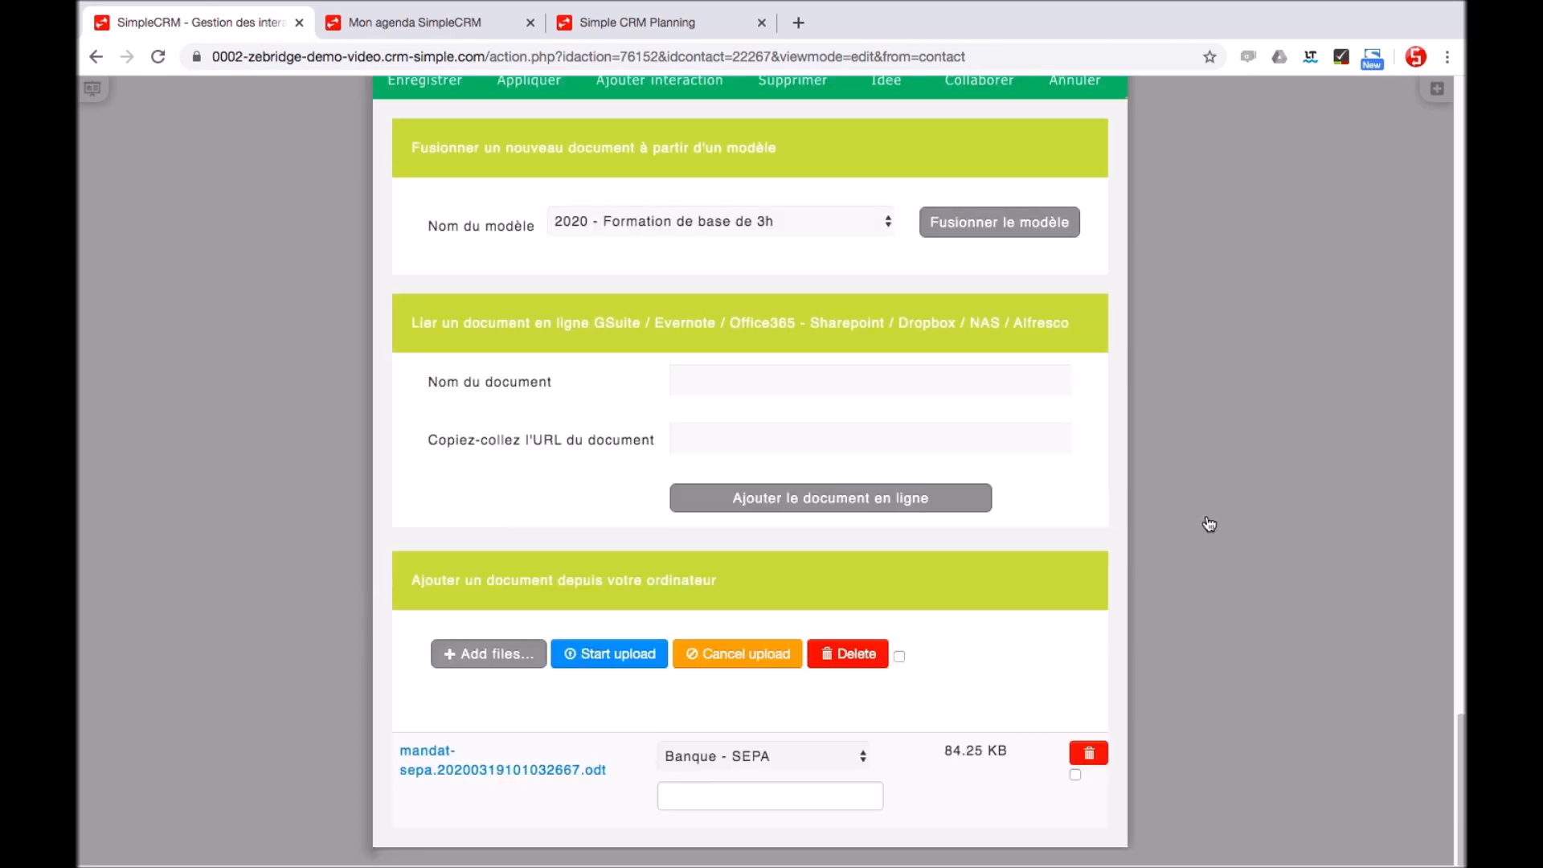
left_click(511, 659)
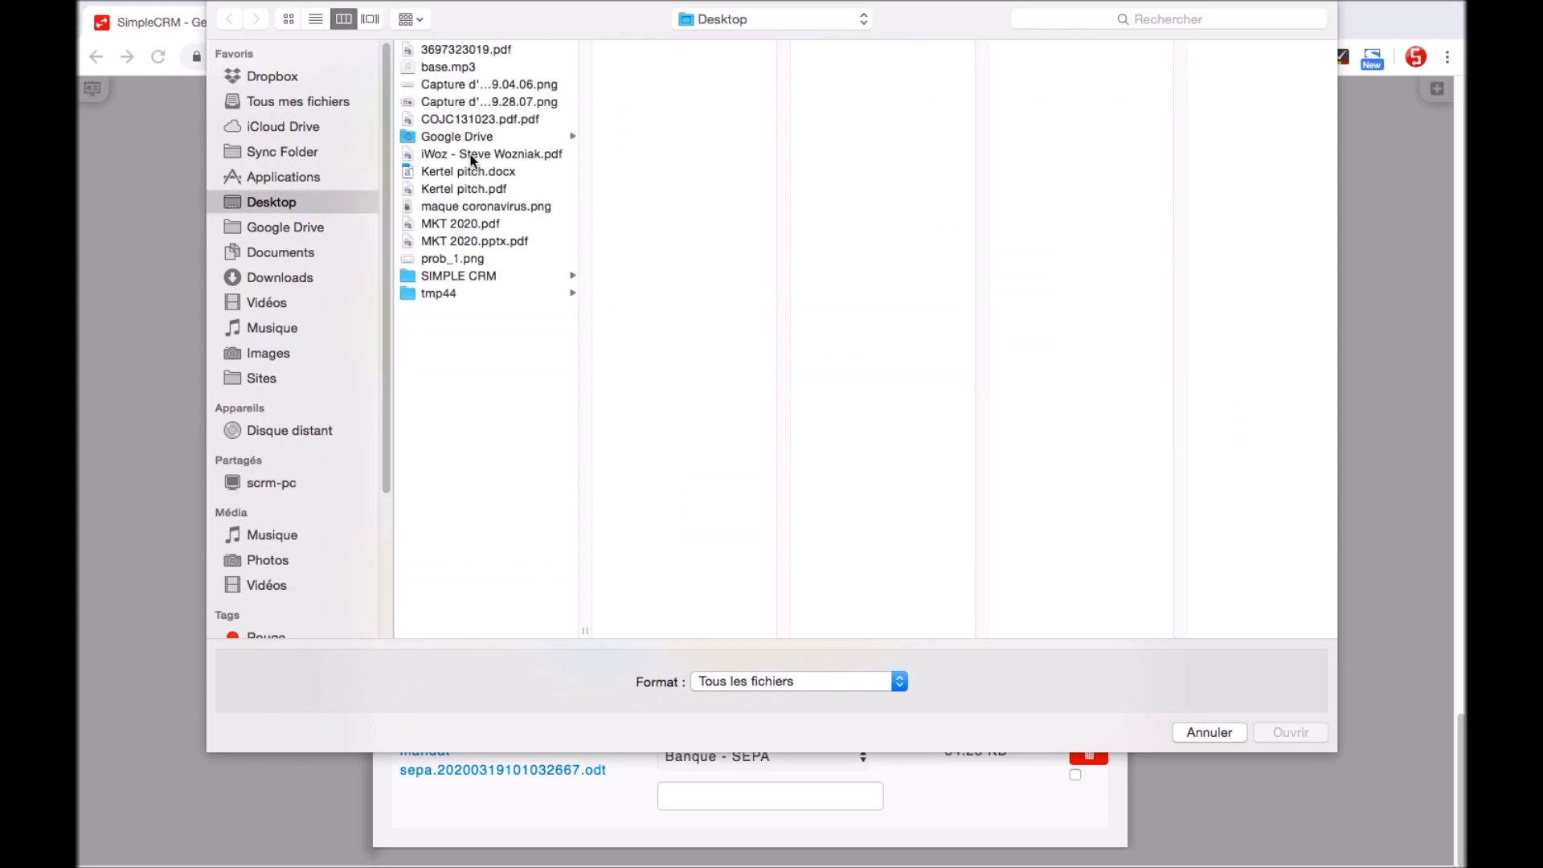
left_click(461, 189)
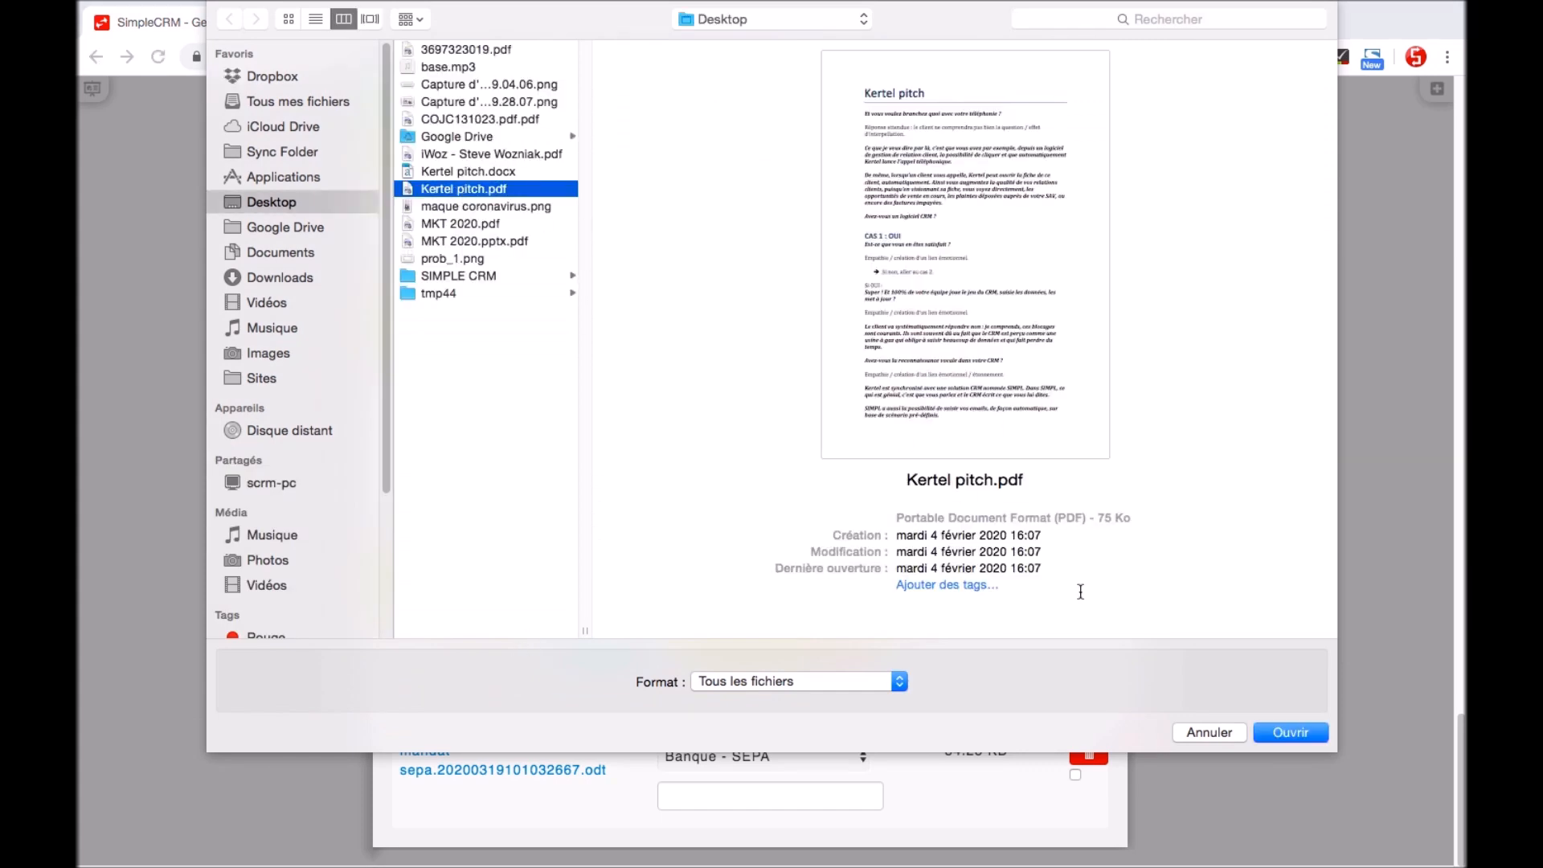
left_click(1278, 733)
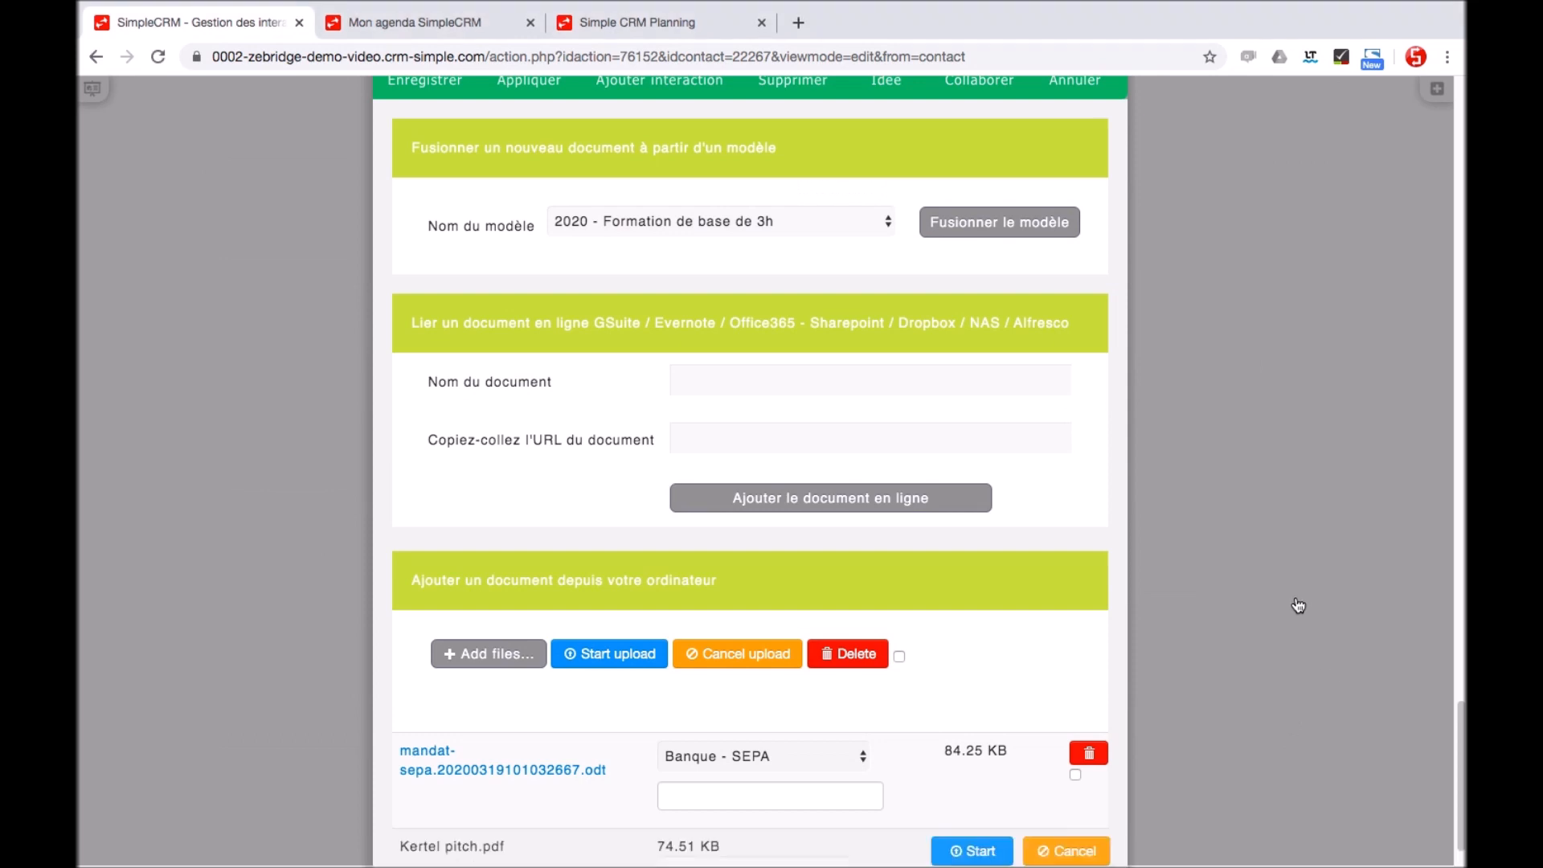
scroll(1305, 659, "down", 2)
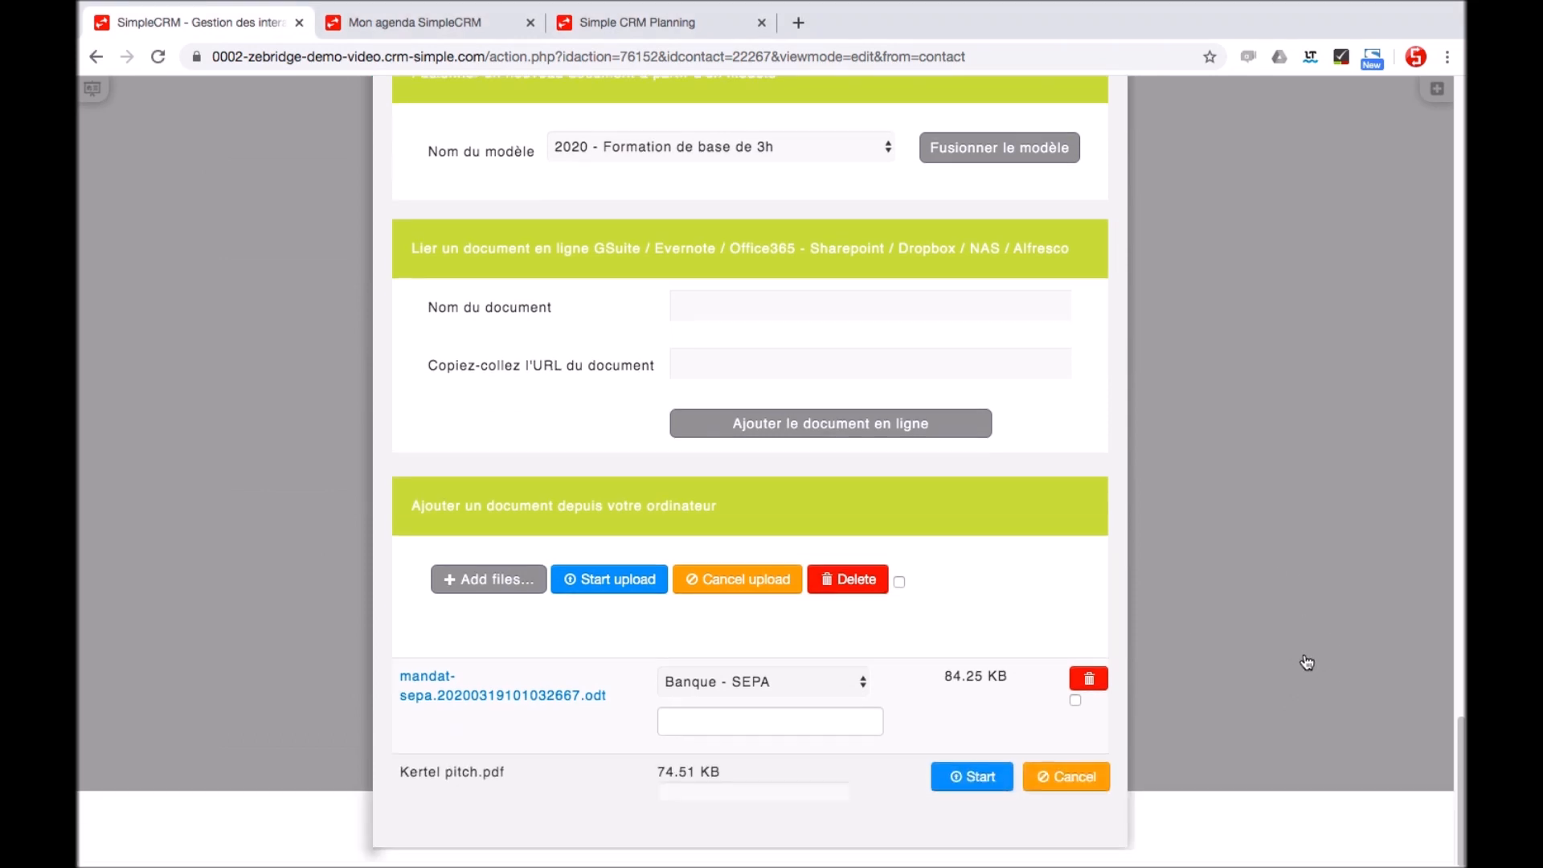
left_click(973, 777)
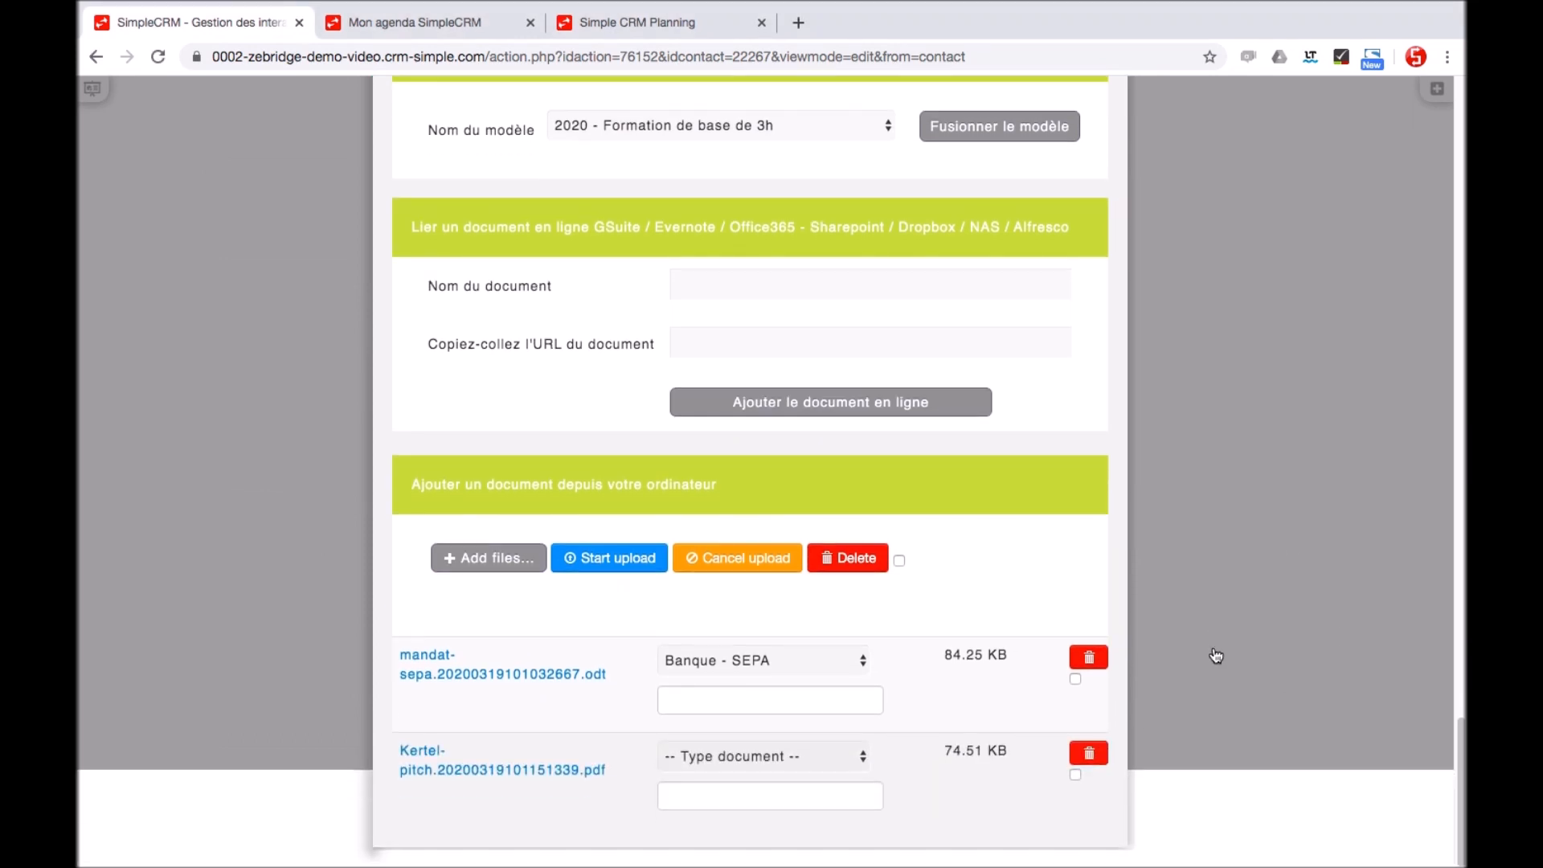
Set the Kertel pitch.pdf document type to Vente - Contrat
left_click(789, 764)
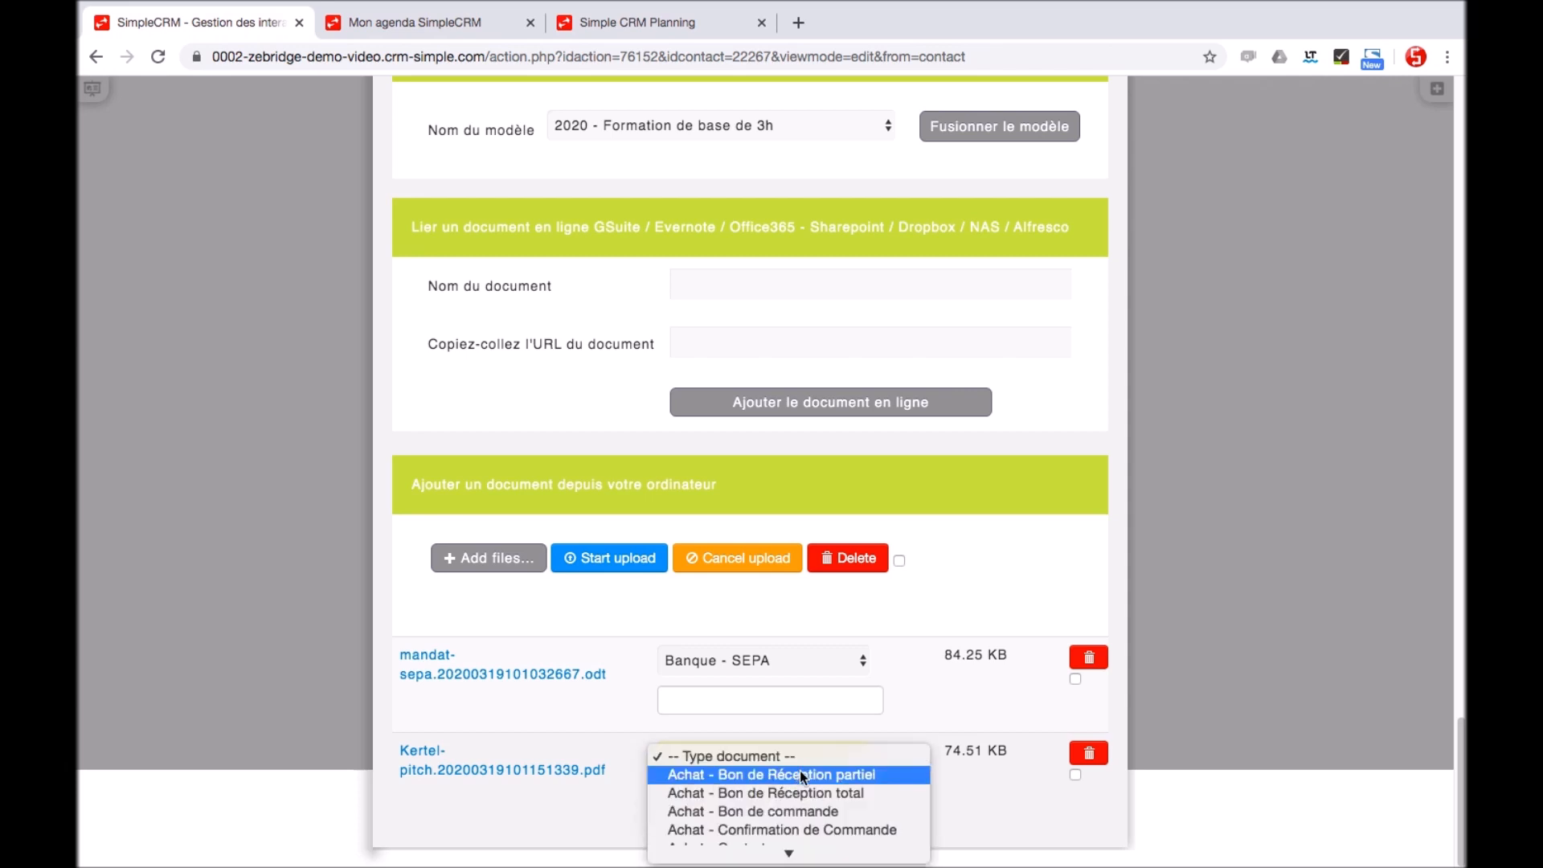
scroll(799, 770, "down", 3)
scroll(802, 776, "down", 15)
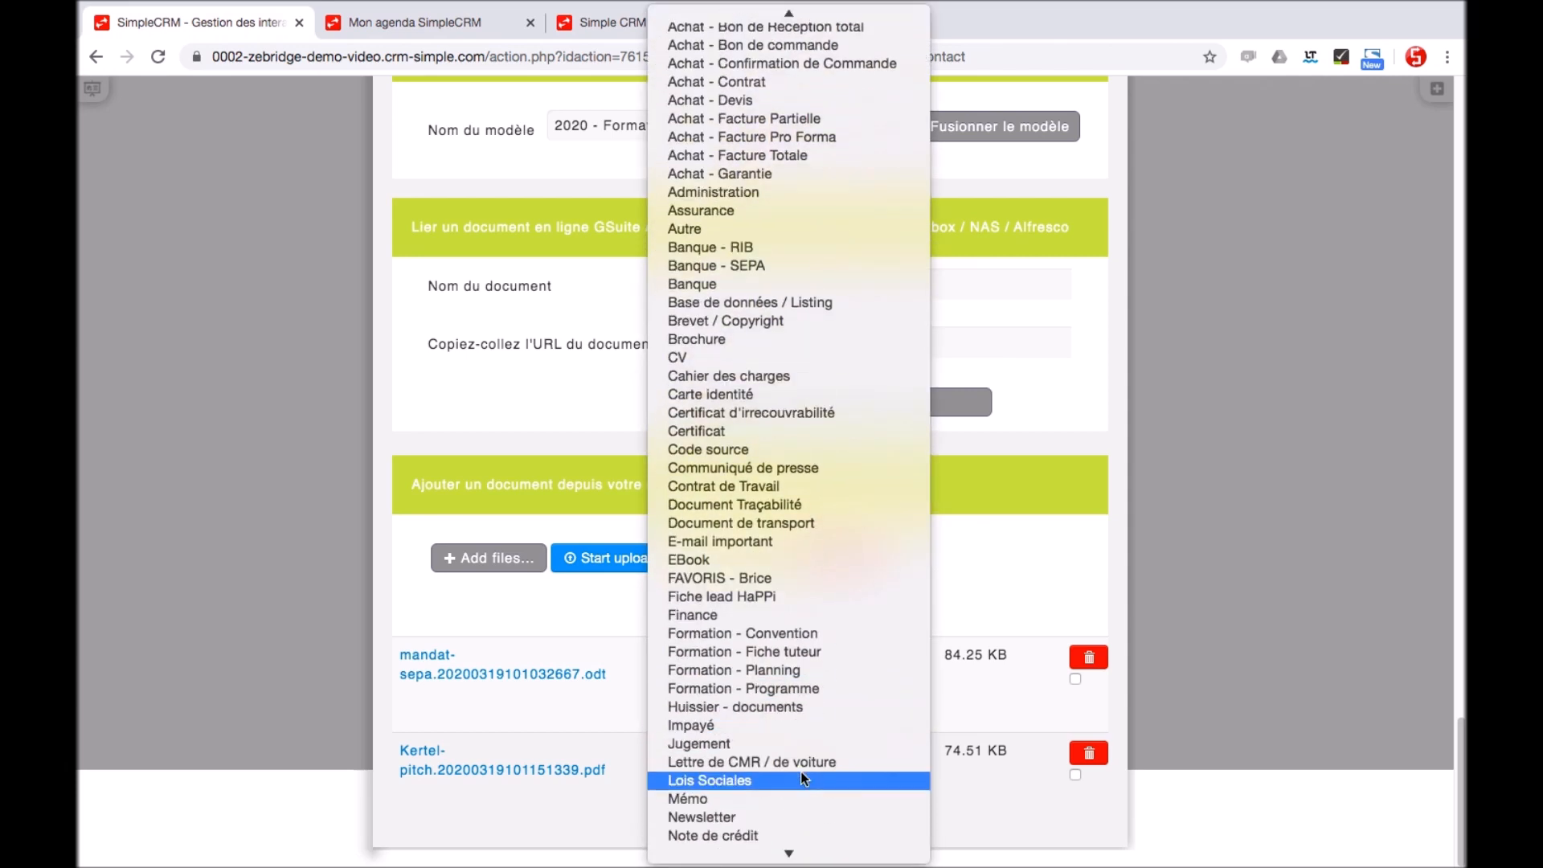
scroll(802, 776, "down", 3)
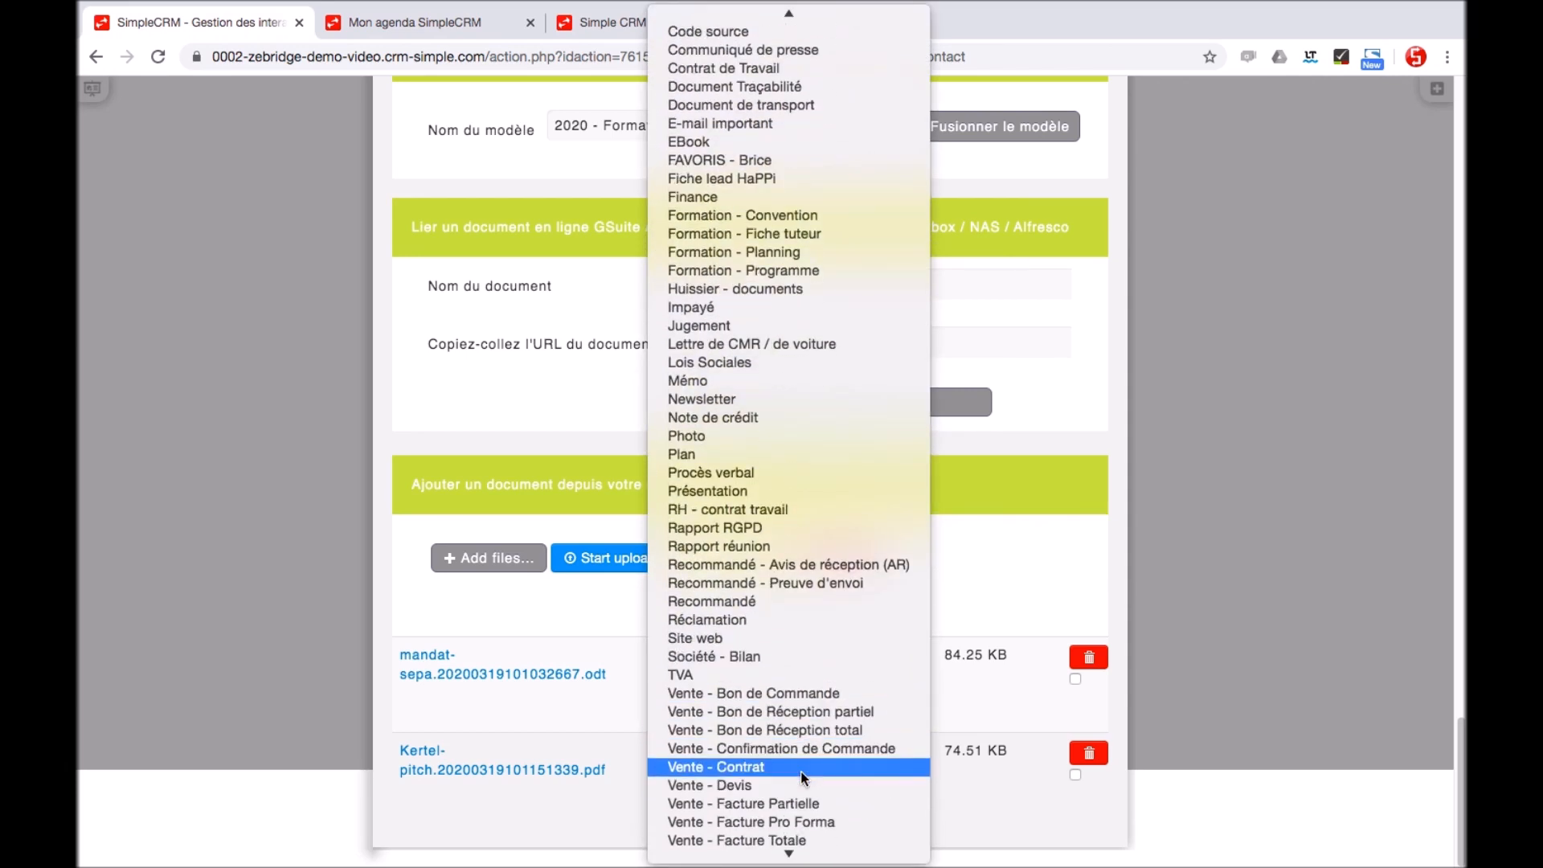
left_click(804, 777)
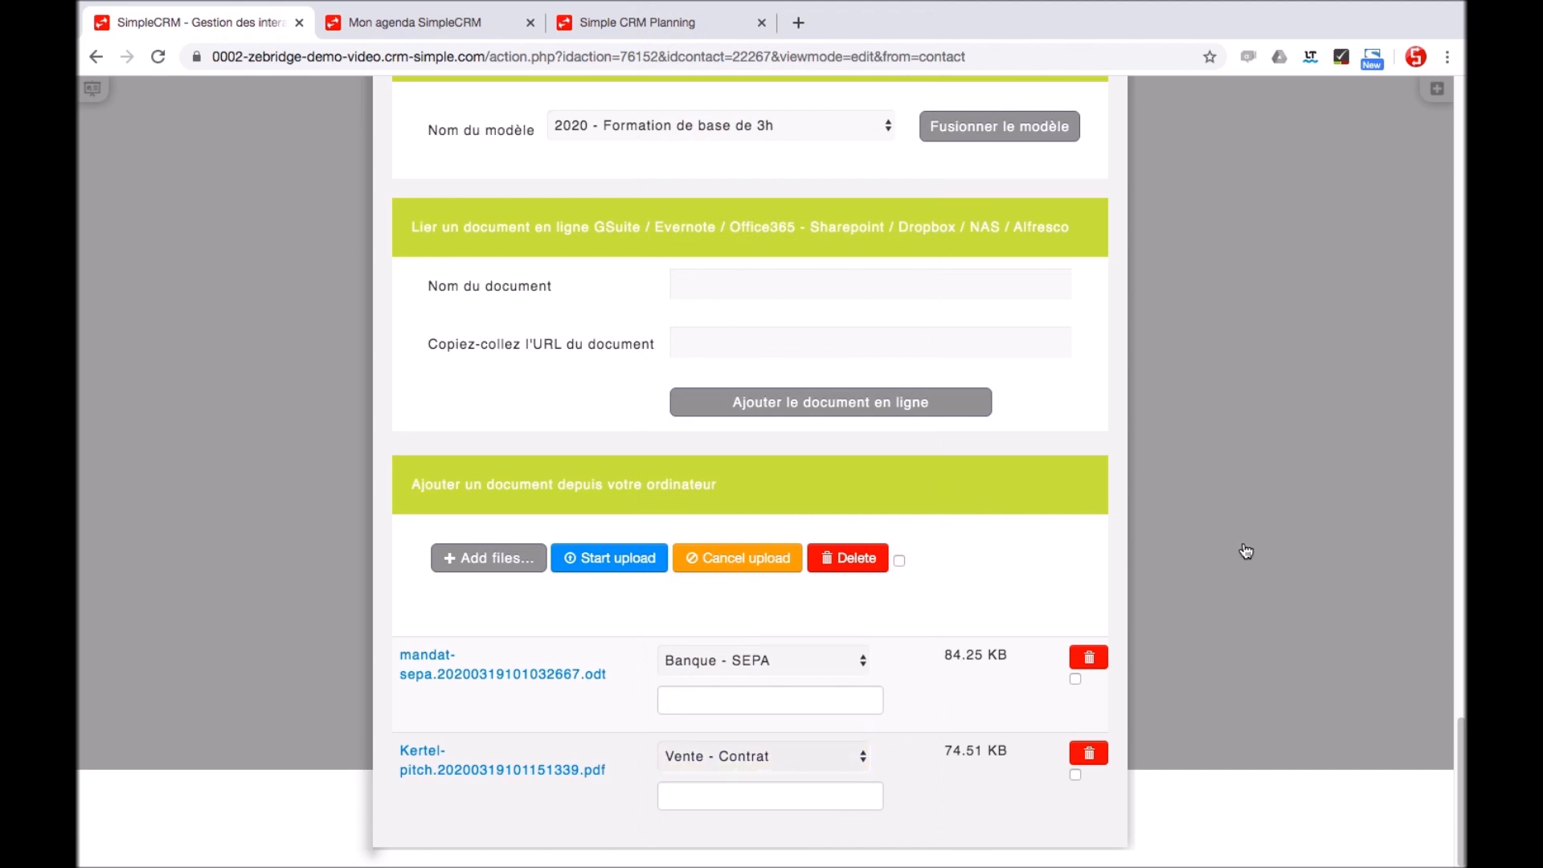
scroll(1203, 551, "up", 10)
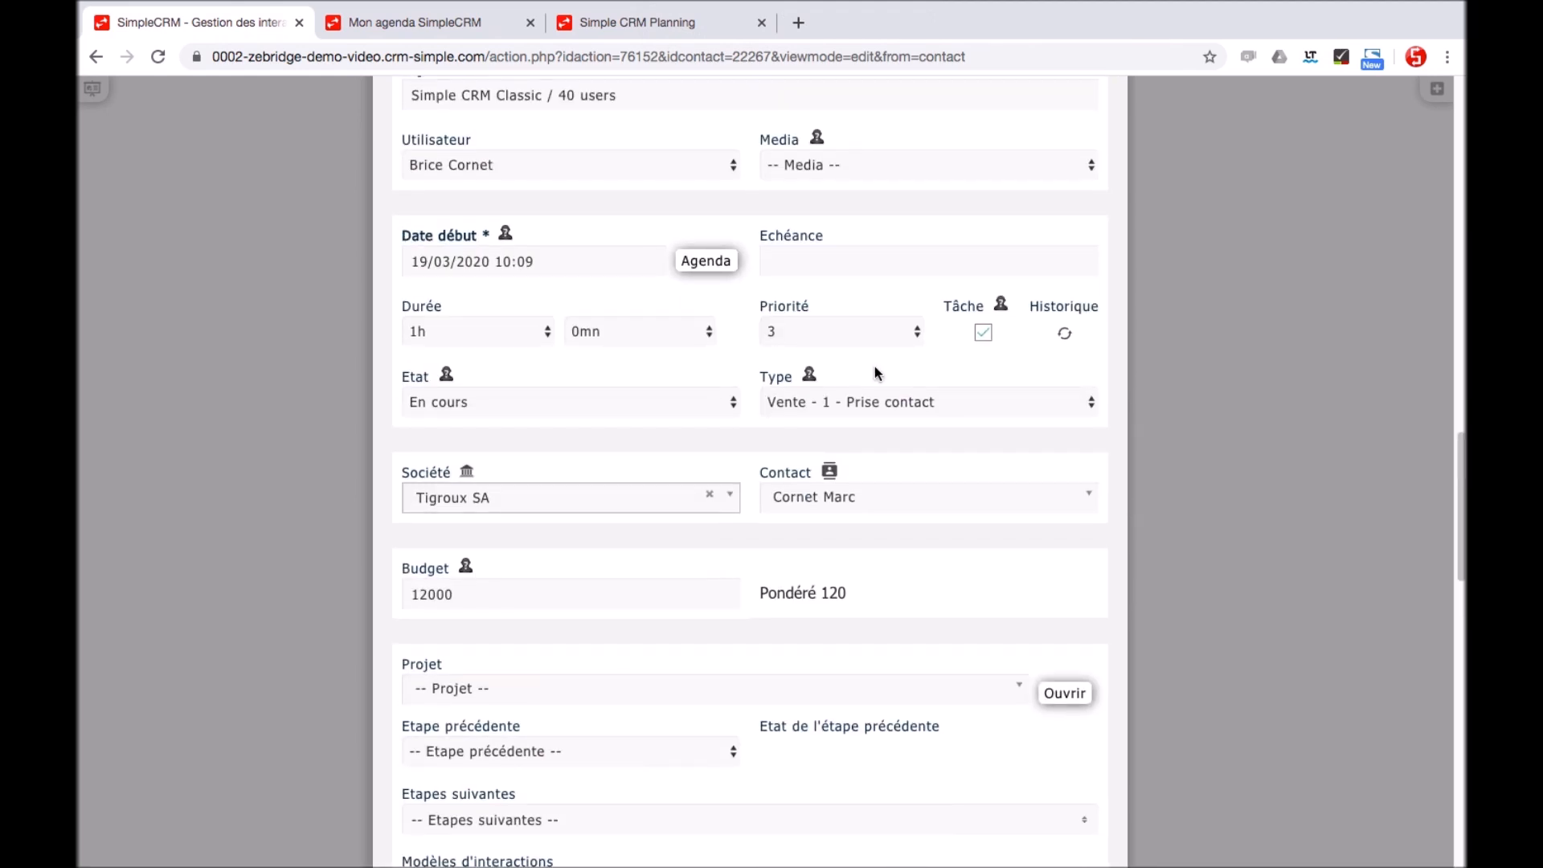
Set the interaction type to Vente - 6 - Gagné and status Terminé, and save
left_click(875, 401)
left_click(885, 498)
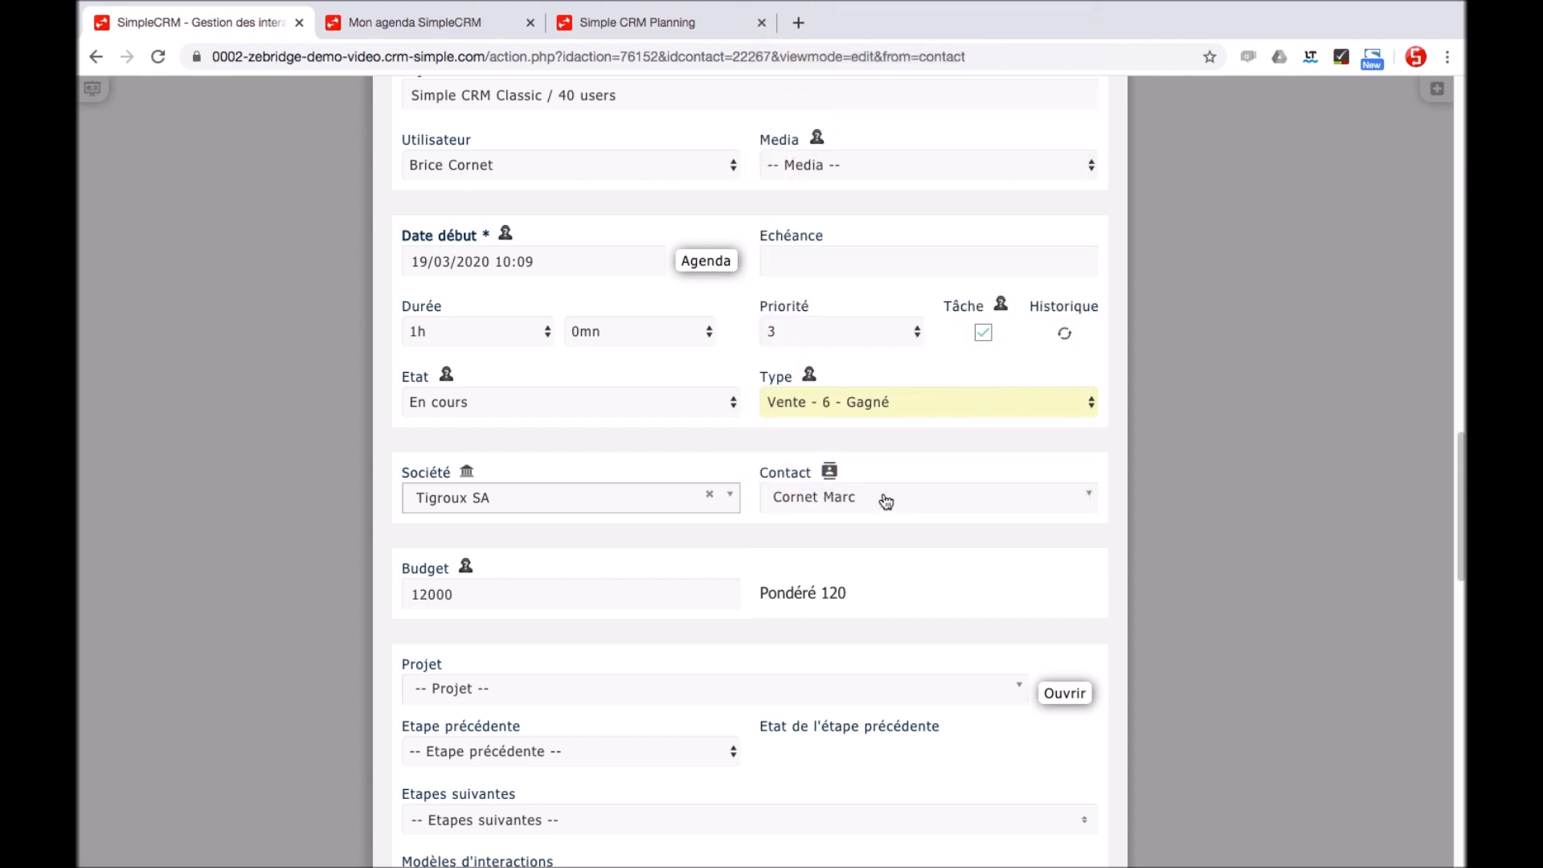
left_click(624, 398)
left_click(609, 426)
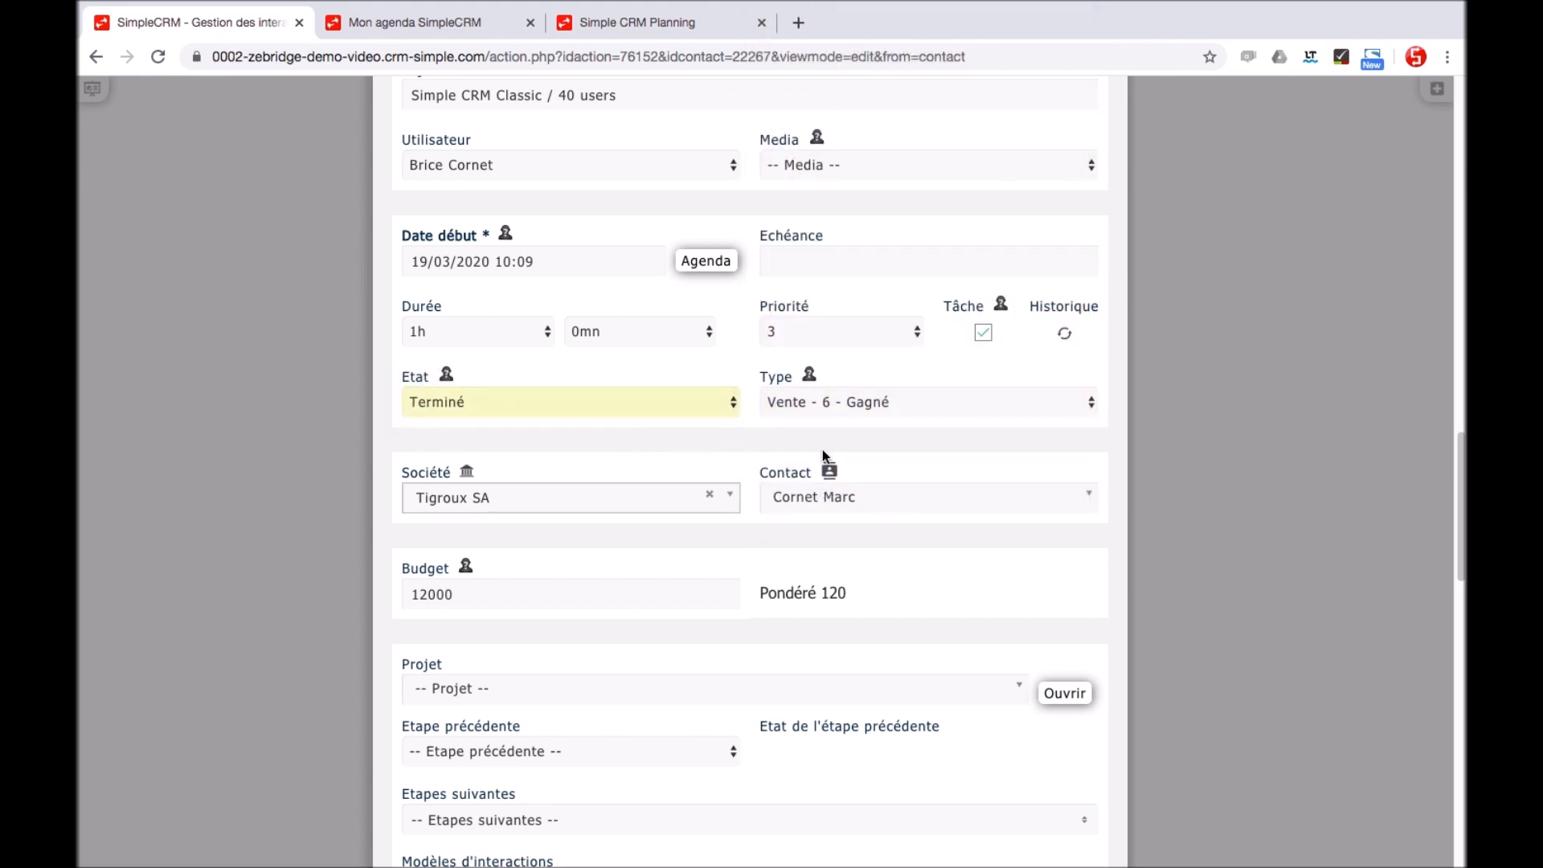
scroll(1232, 499, "down", 10)
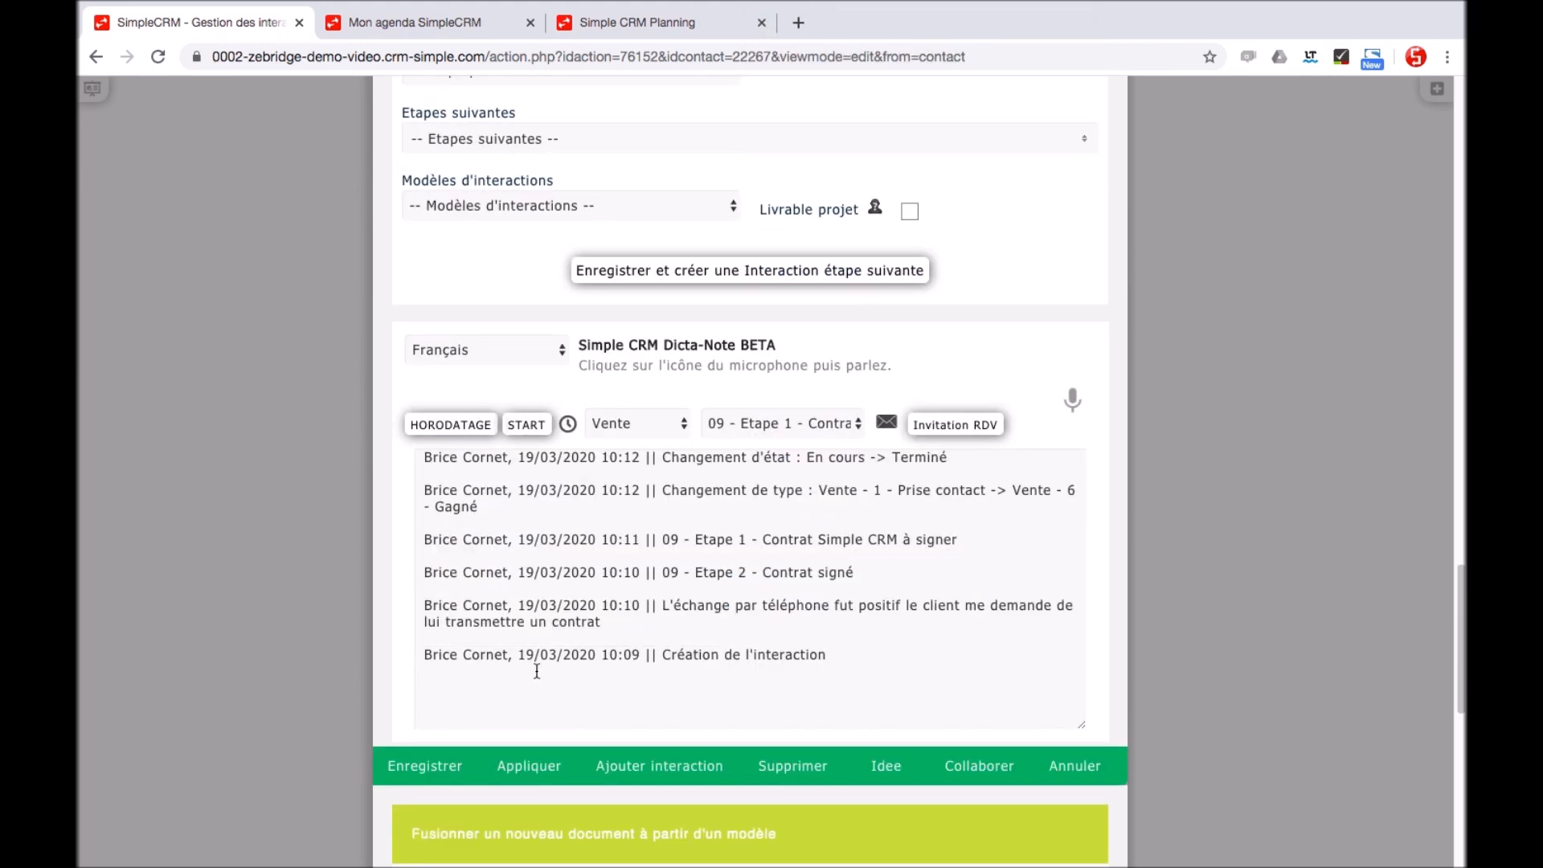
left_click(426, 784)
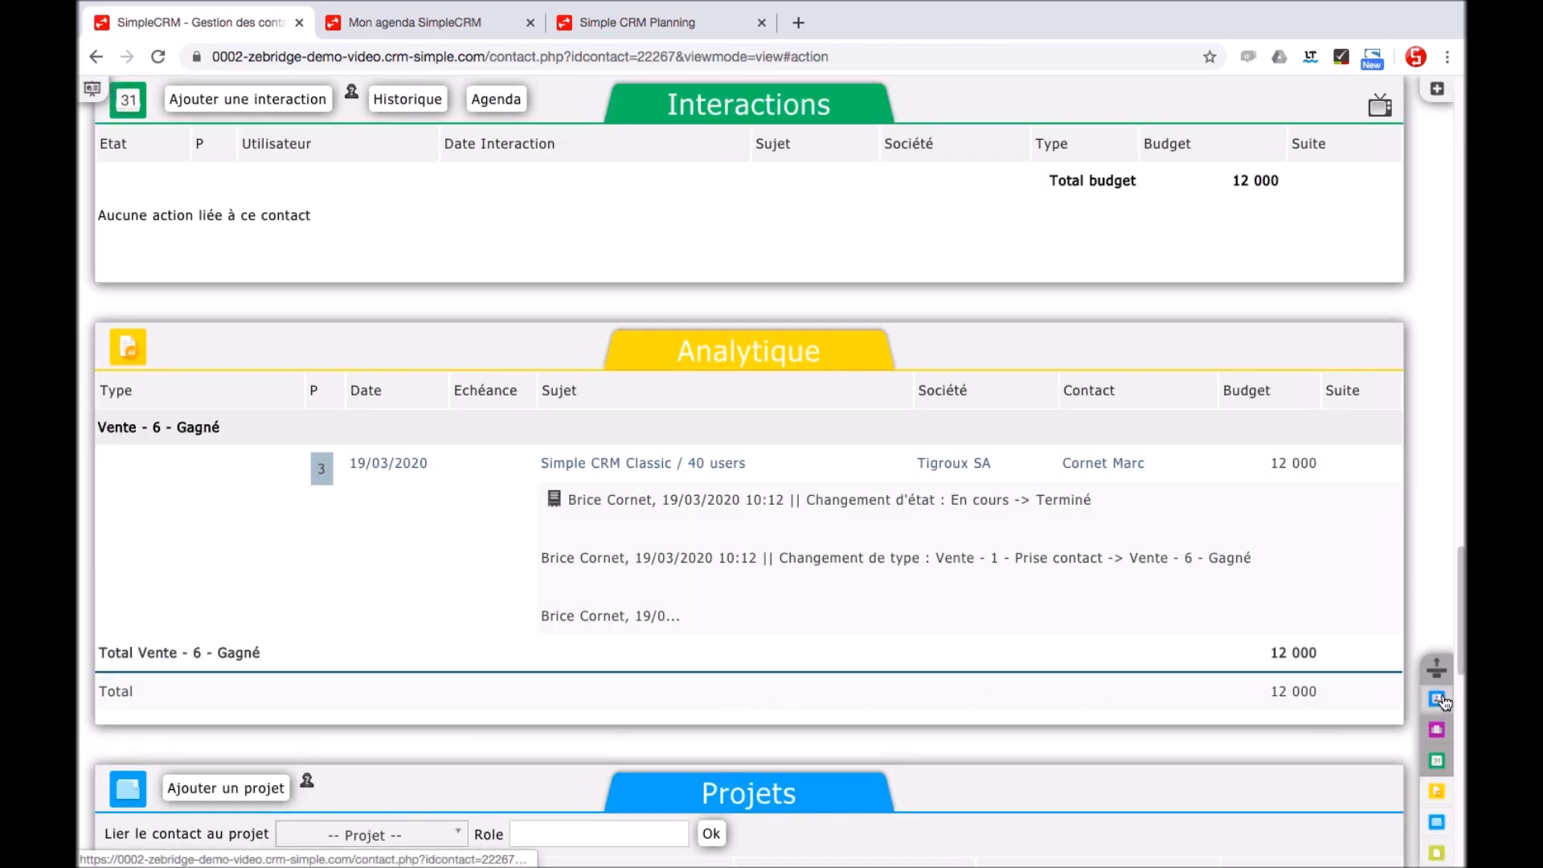
Generate the after-sales follow-up project with a project manager and start date 19/03/2020
left_click(1442, 700)
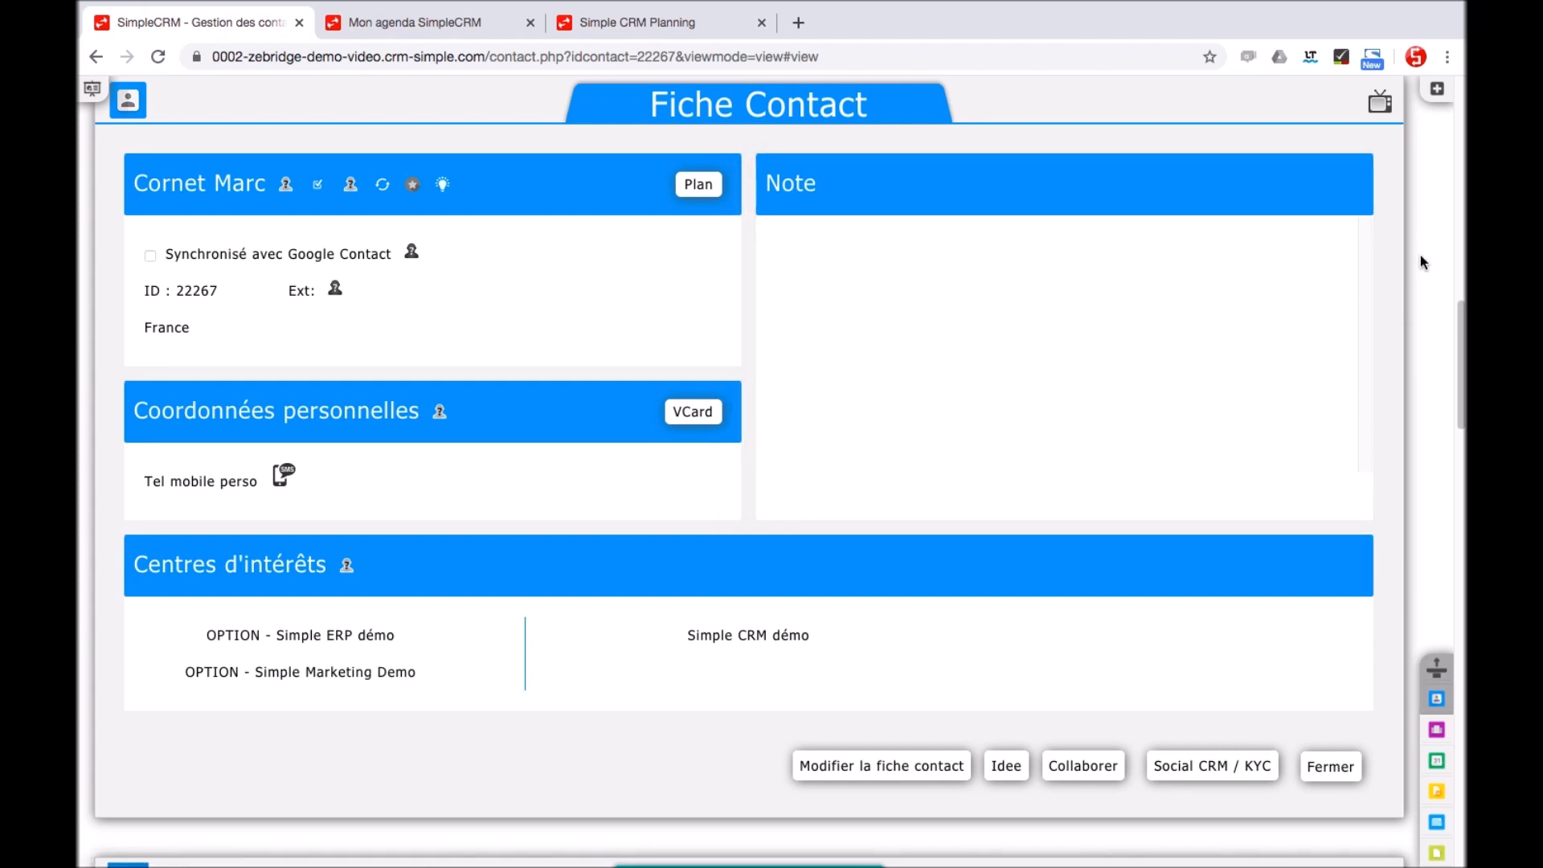
left_click(1432, 93)
scroll(1358, 480, "down", 15)
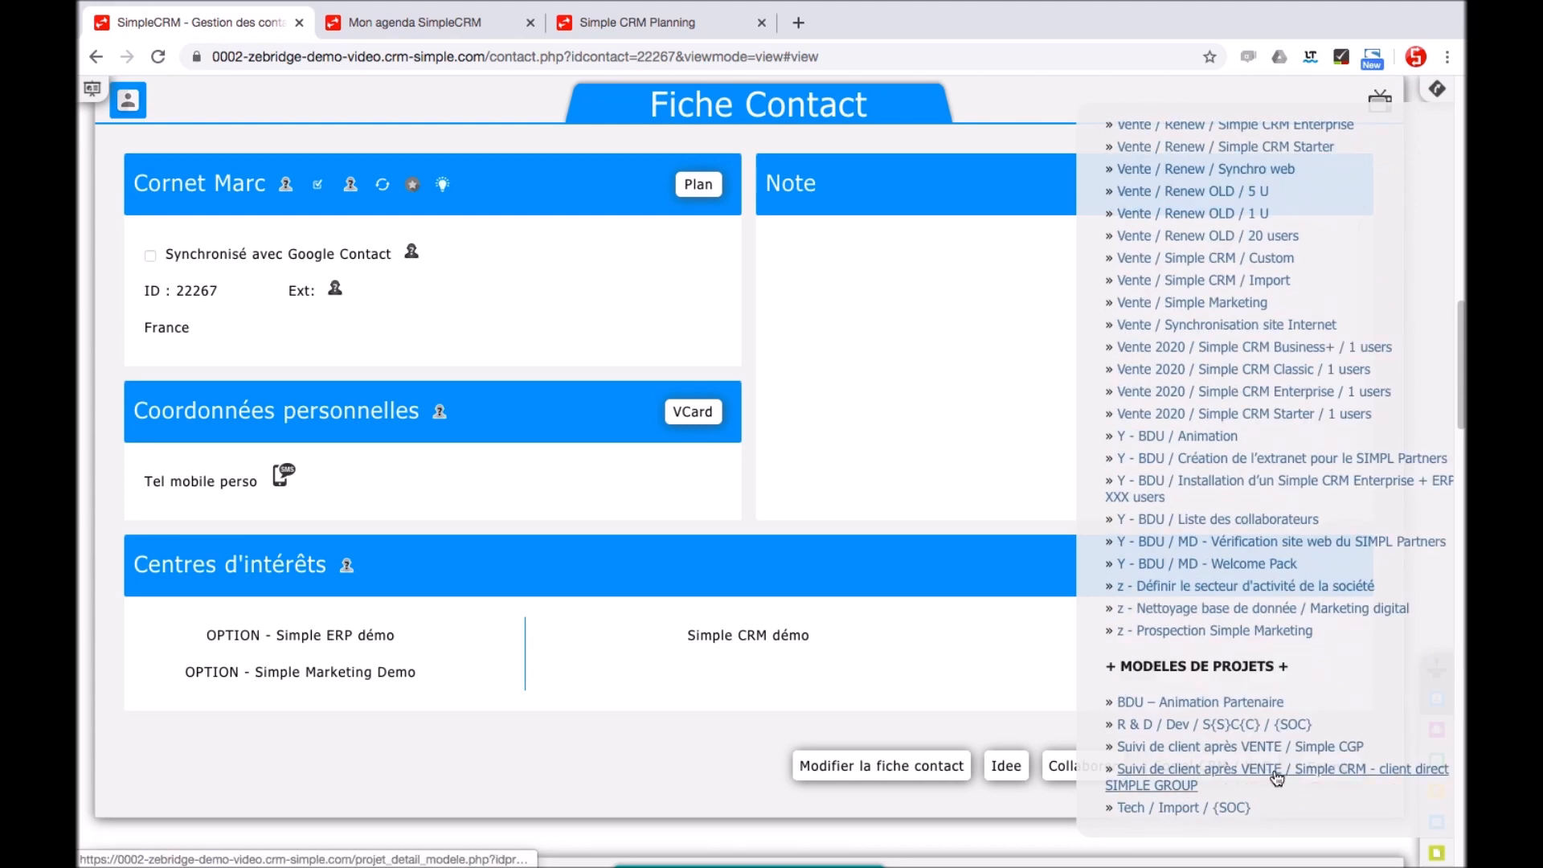
left_click(1277, 775)
left_click(629, 414)
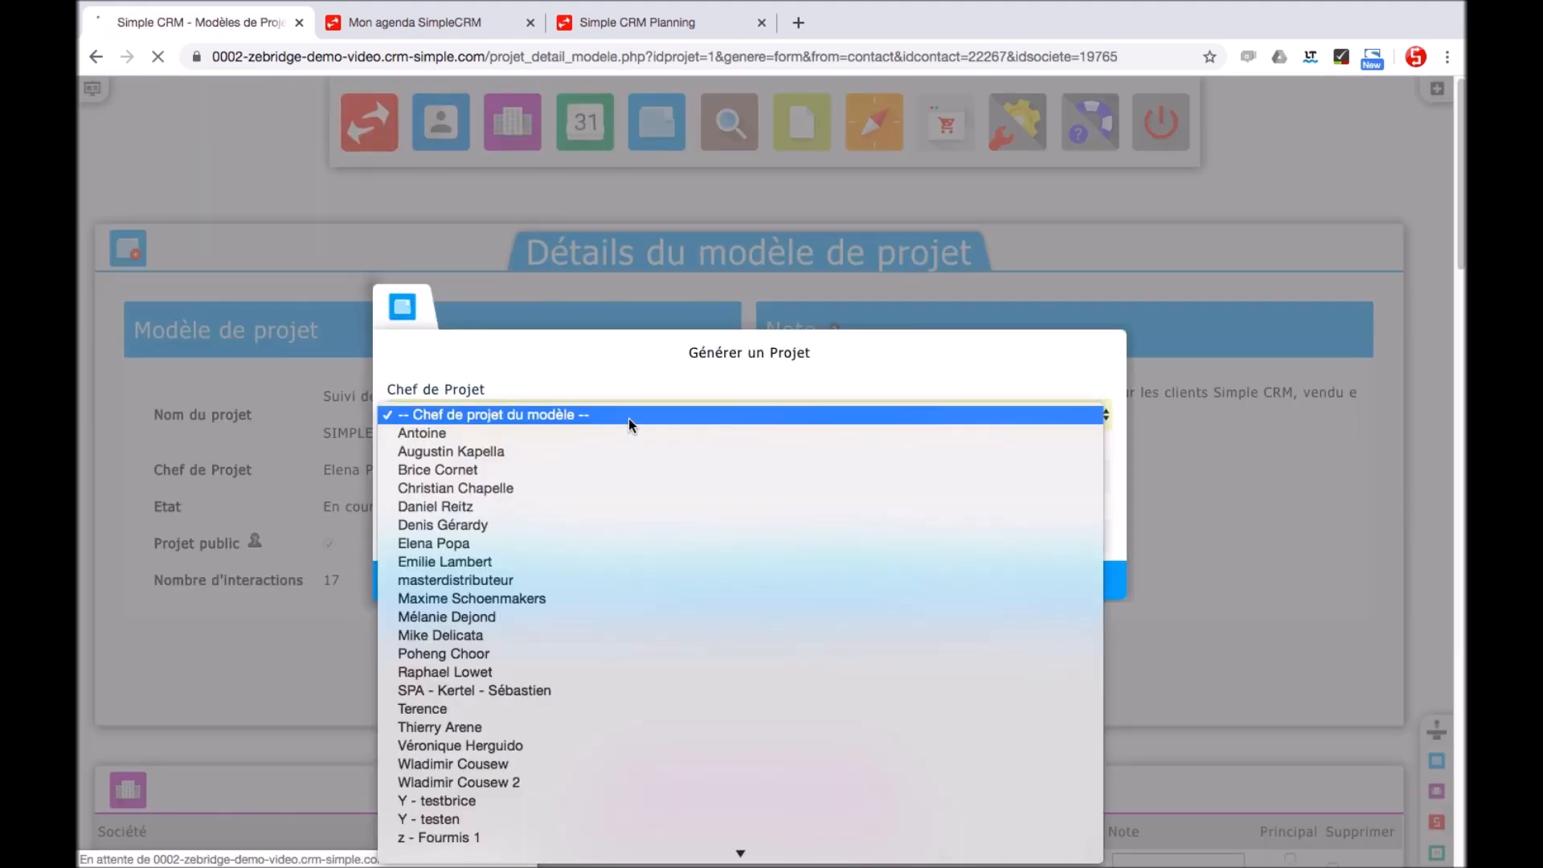
left_click(600, 469)
left_click(872, 476)
left_click(880, 643)
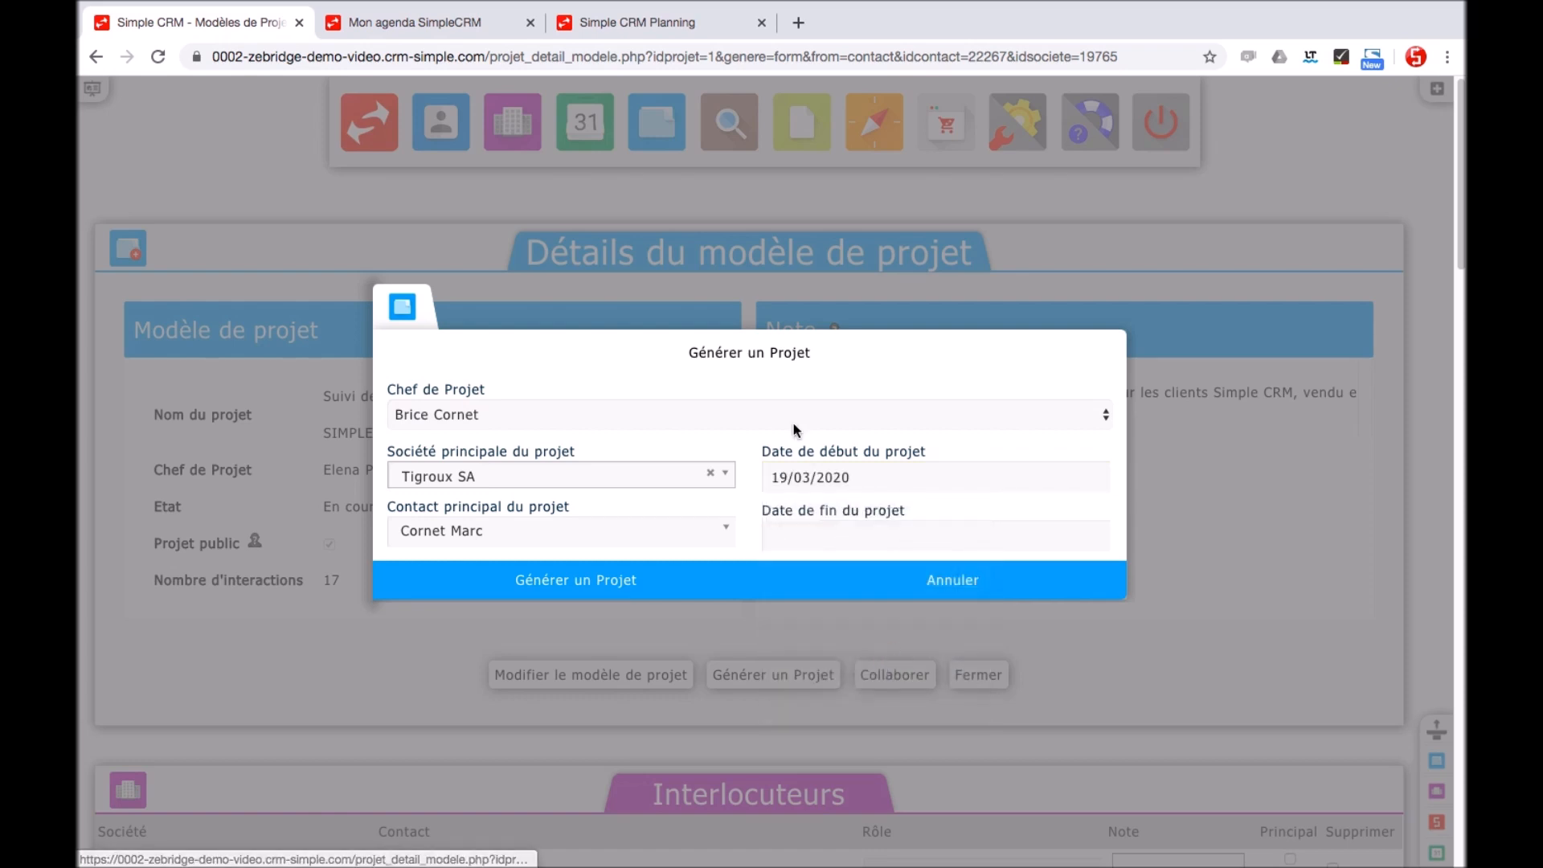
left_click(612, 580)
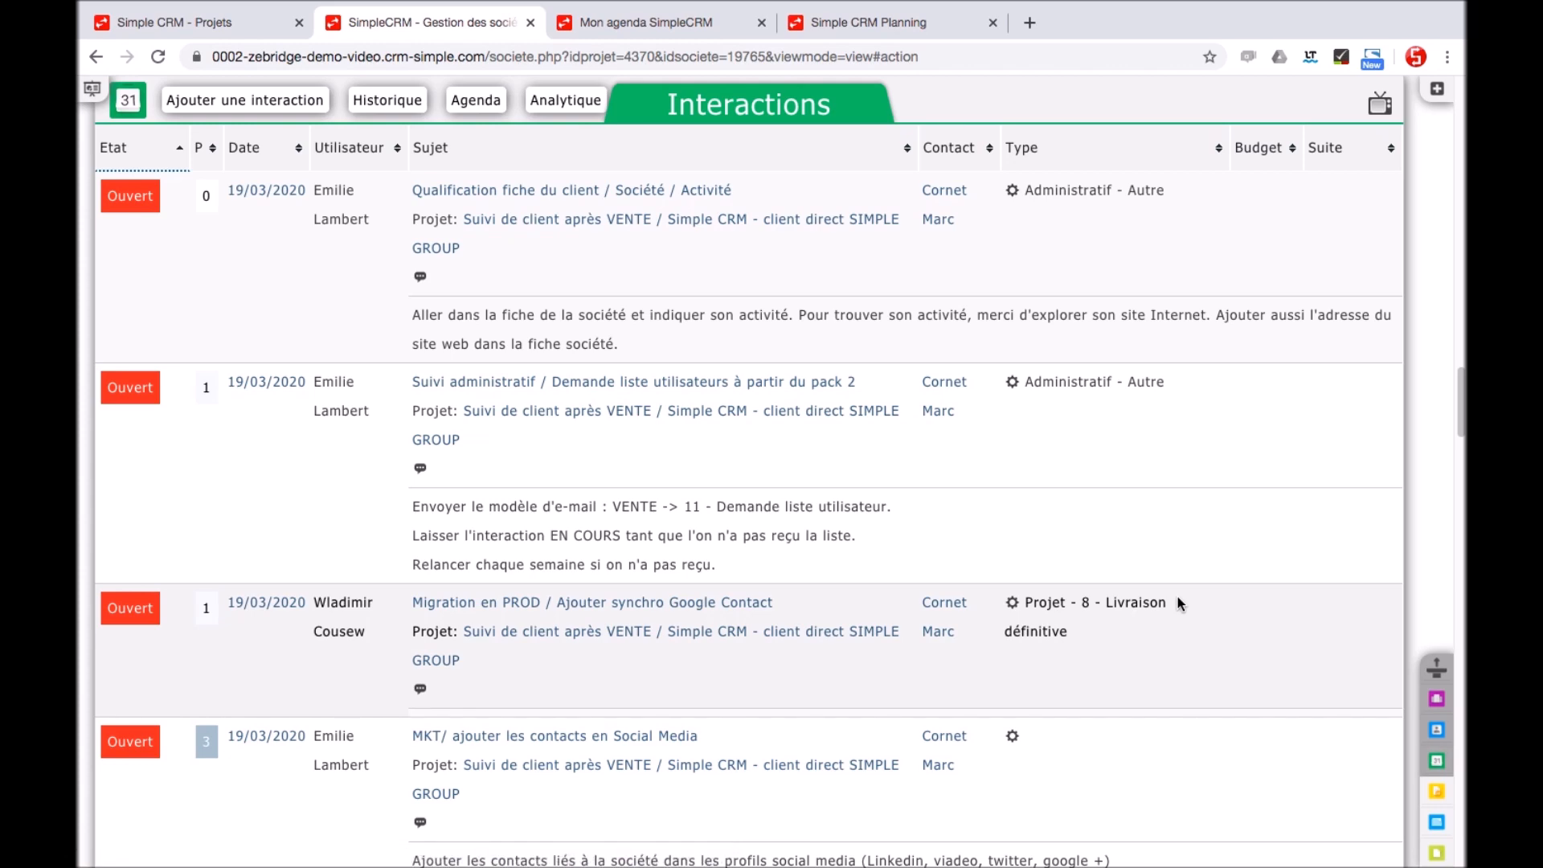
scroll(1178, 596, "down", 5)
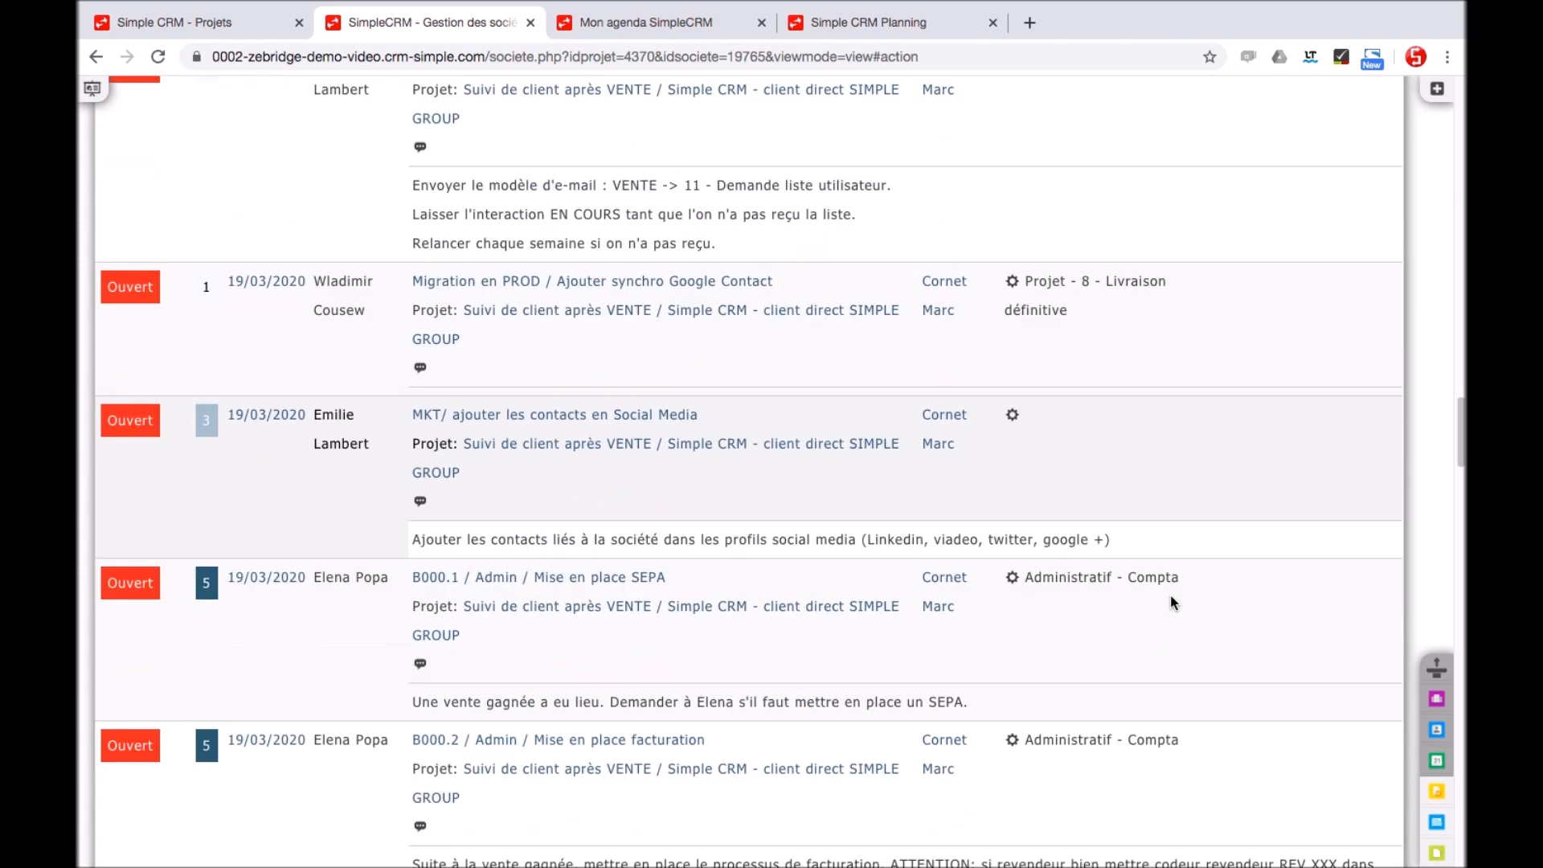
scroll(1166, 597, "down", 7)
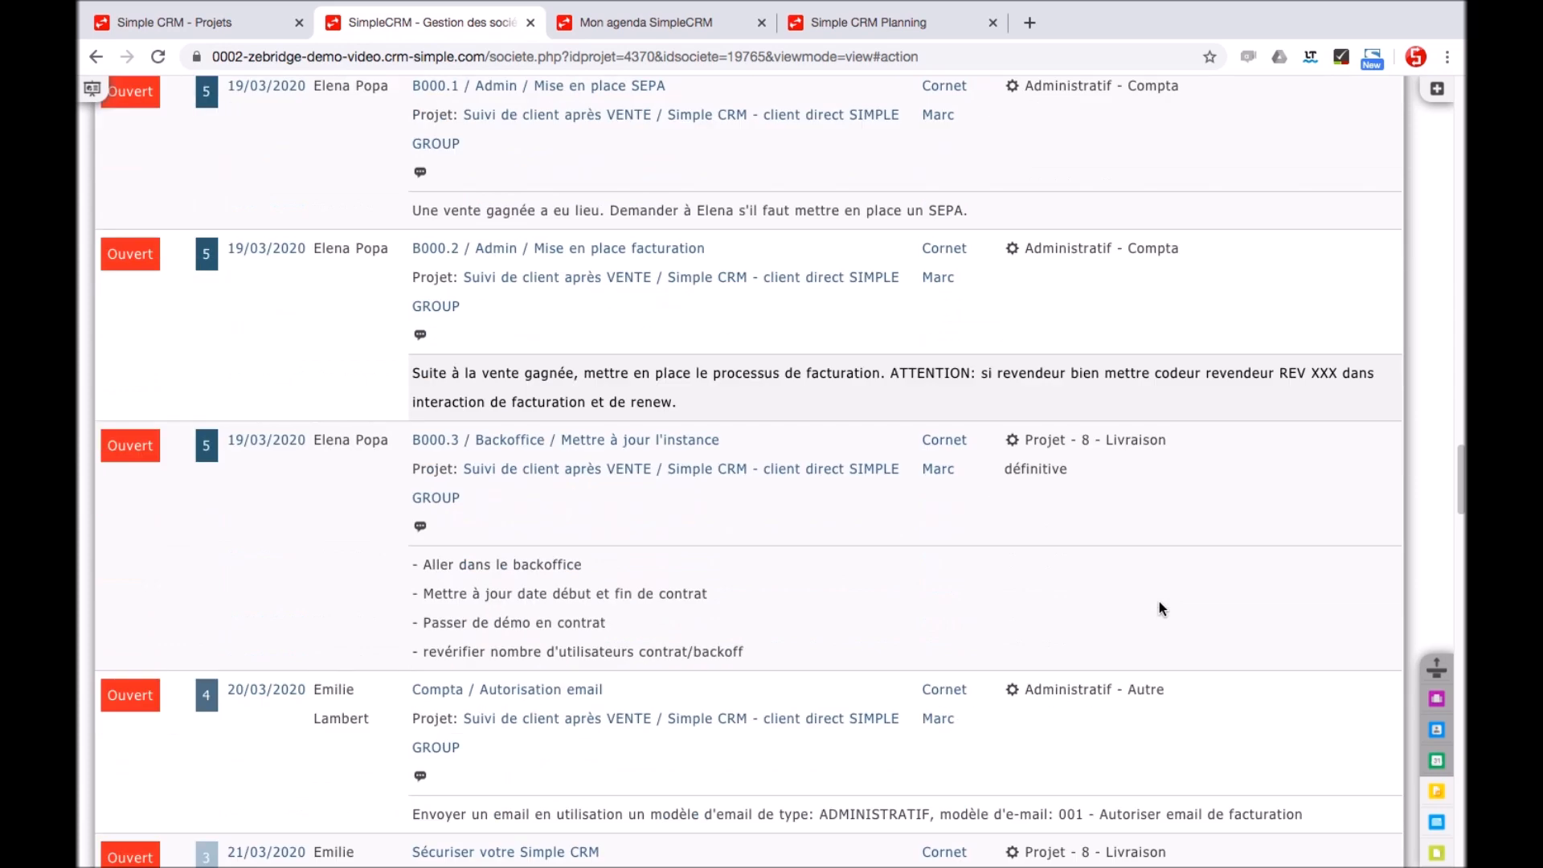
scroll(1158, 603, "down", 1)
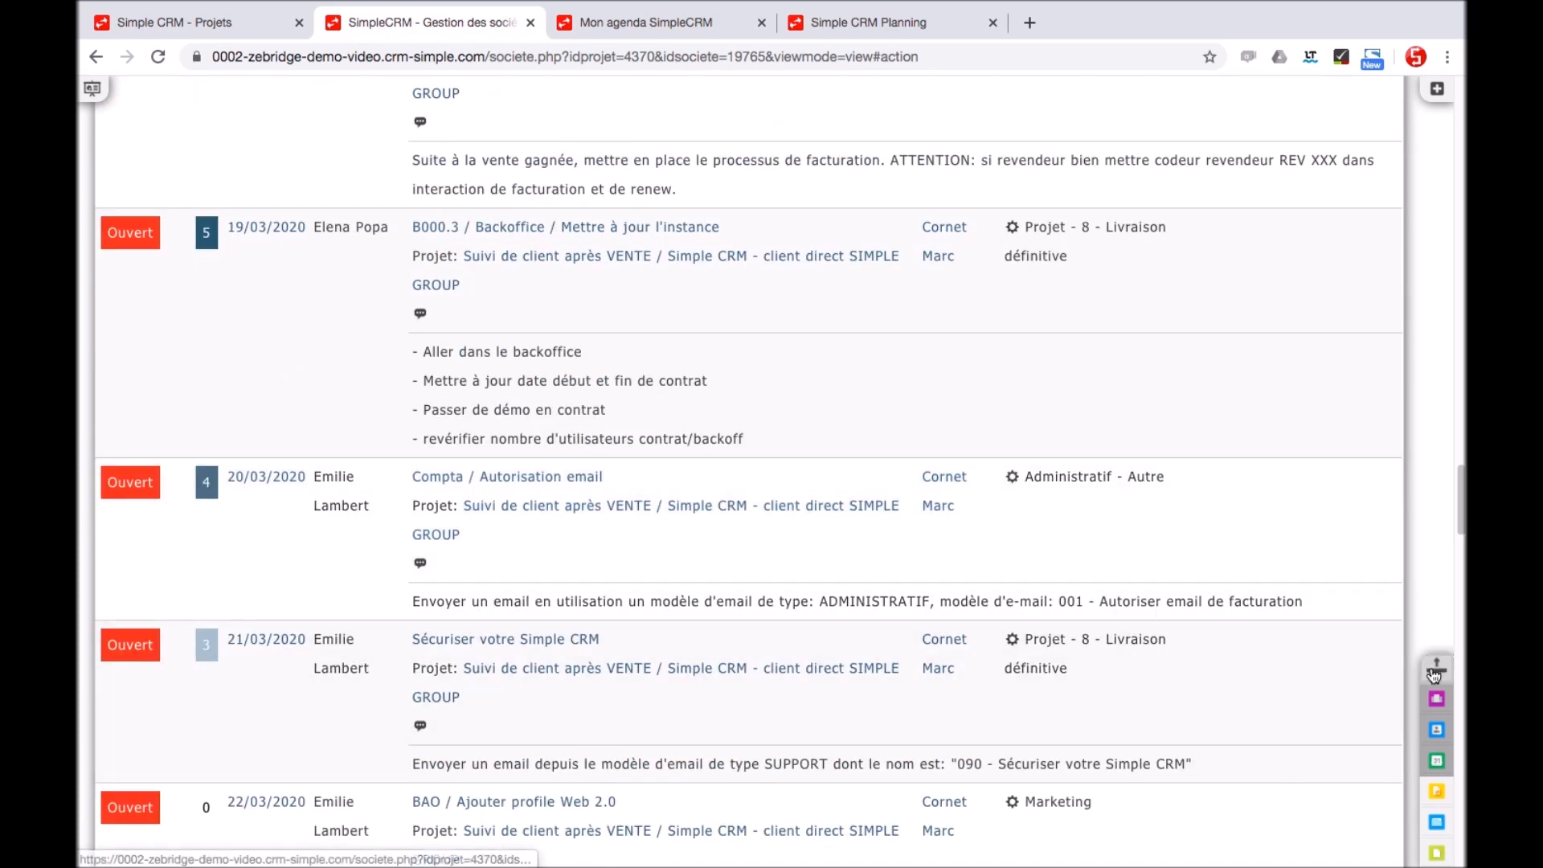
left_click(1436, 670)
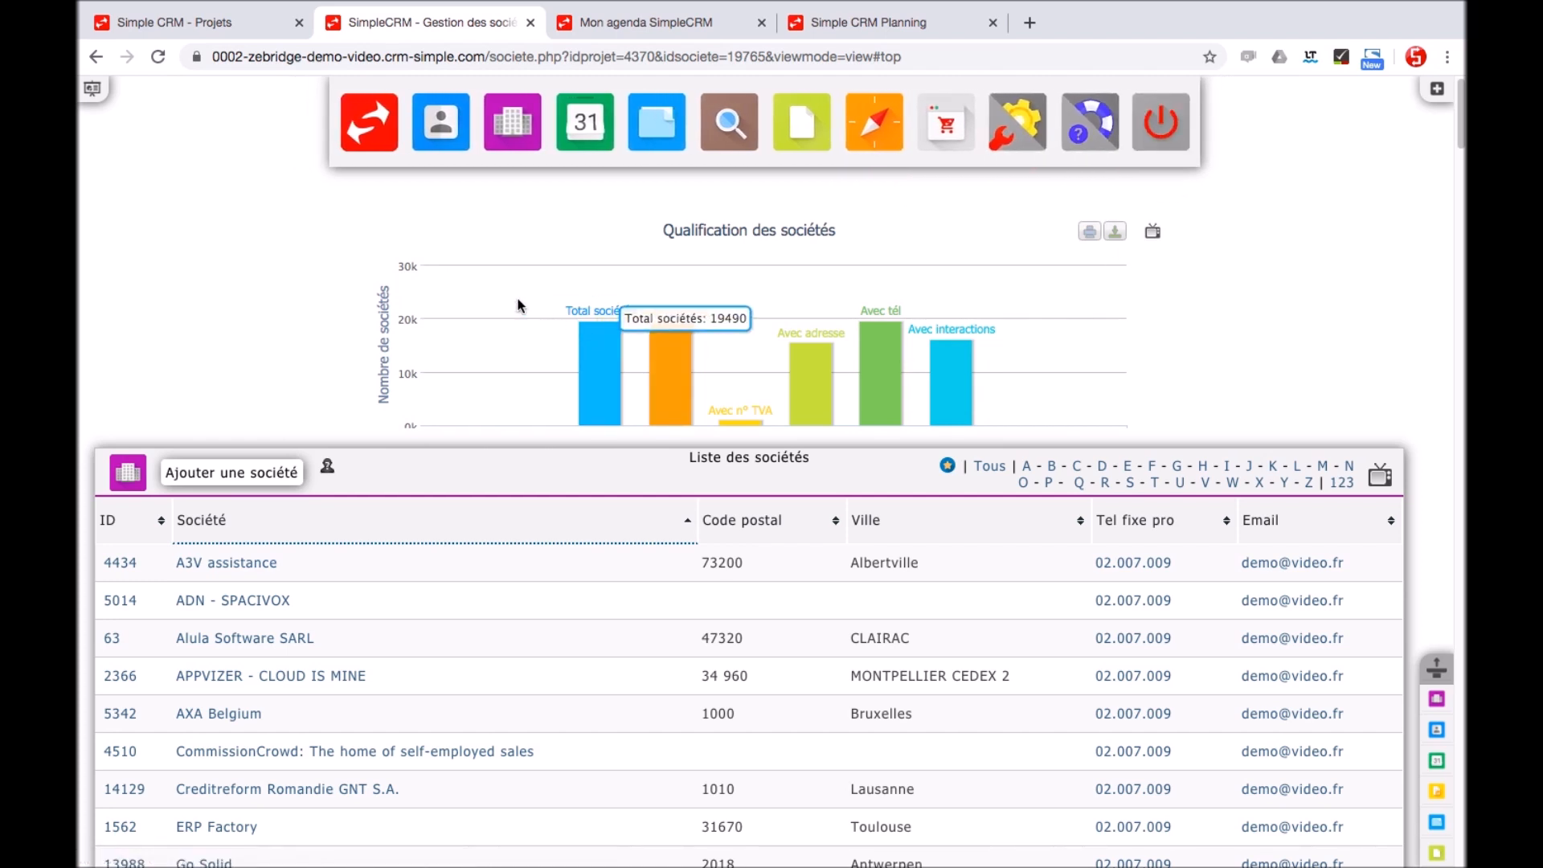
Open the Bureau dashboard and browse its interaction charts and list
left_click(369, 144)
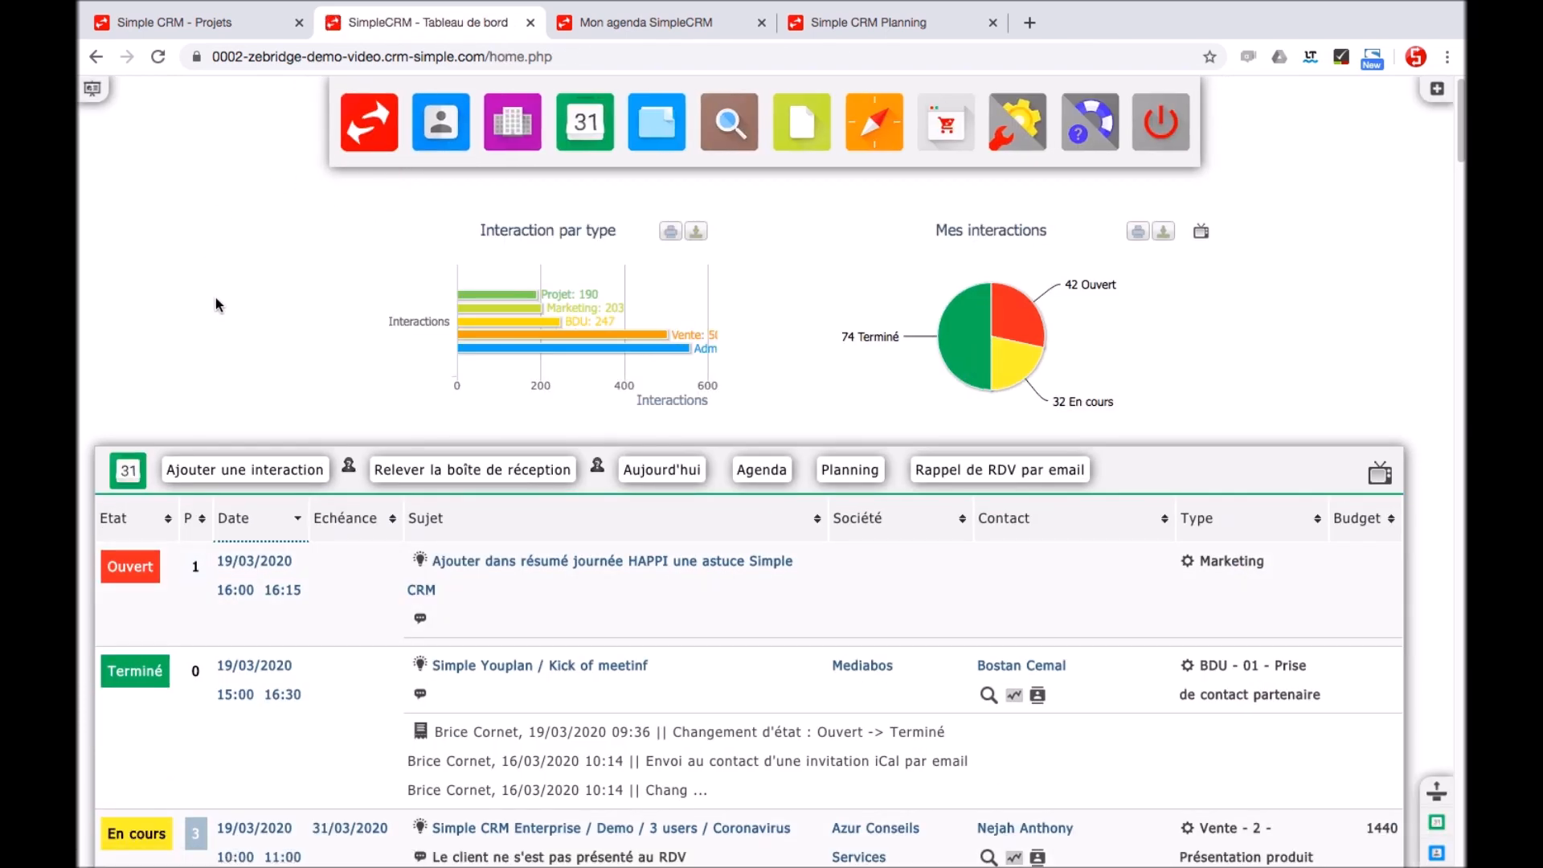
scroll(215, 298, "down", 3)
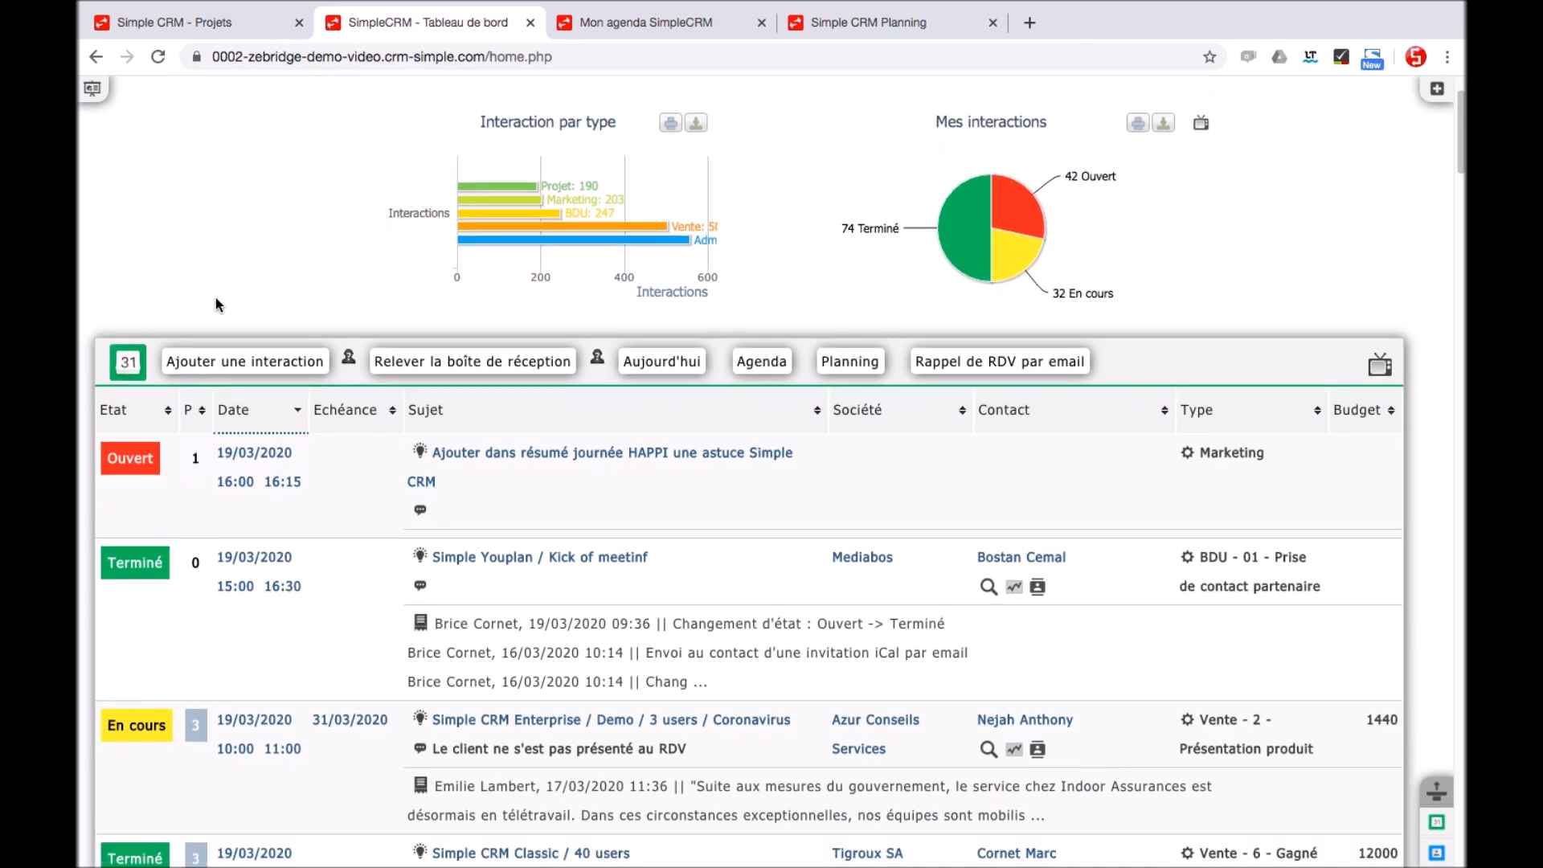
scroll(215, 297, "down", 5)
scroll(217, 304, "down", 4)
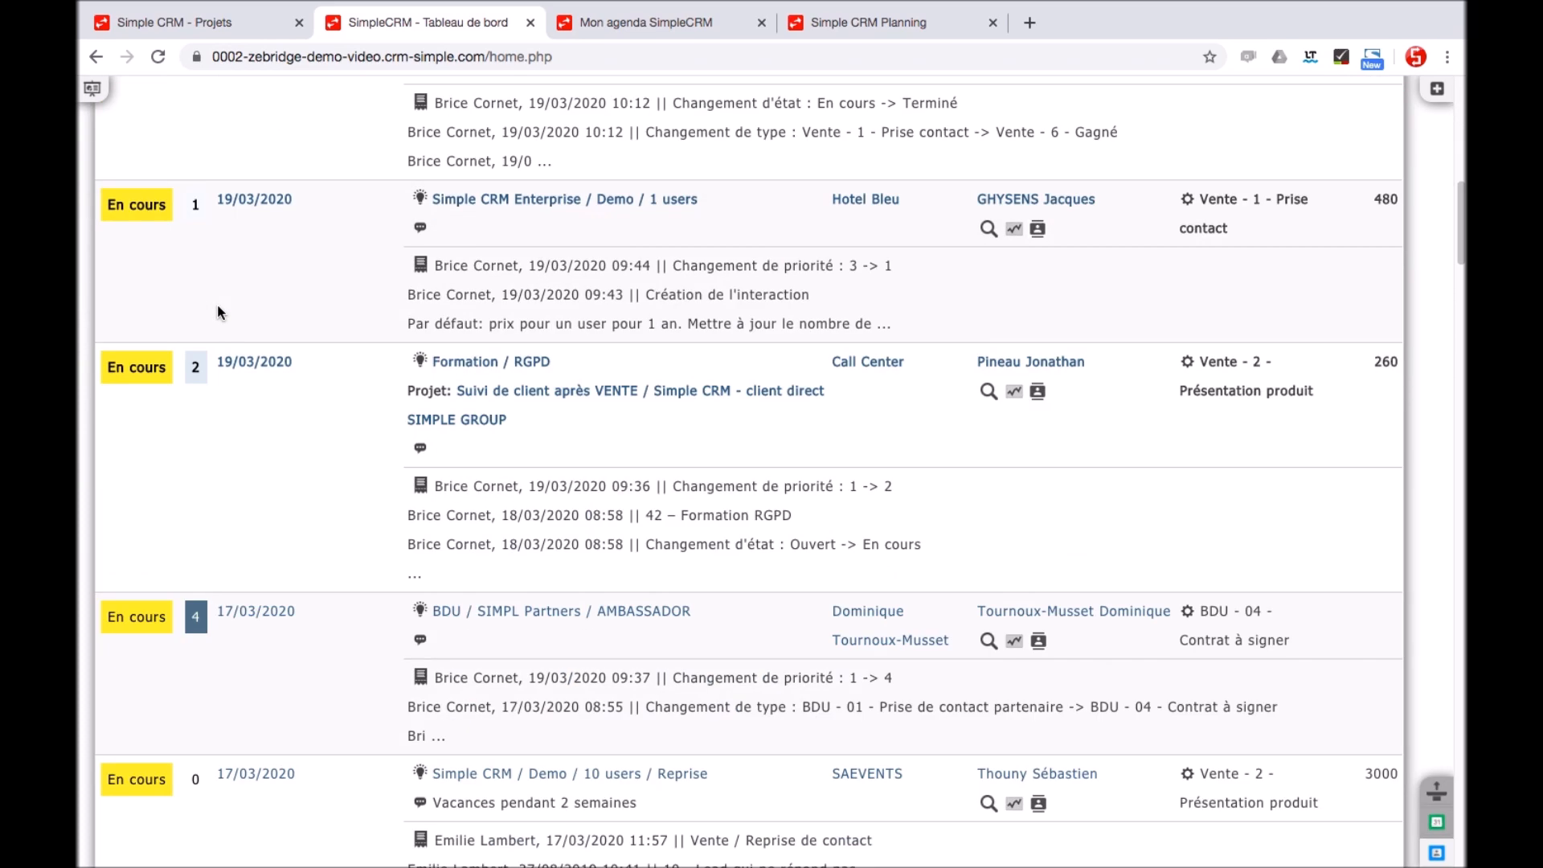
scroll(217, 303, "down", 6)
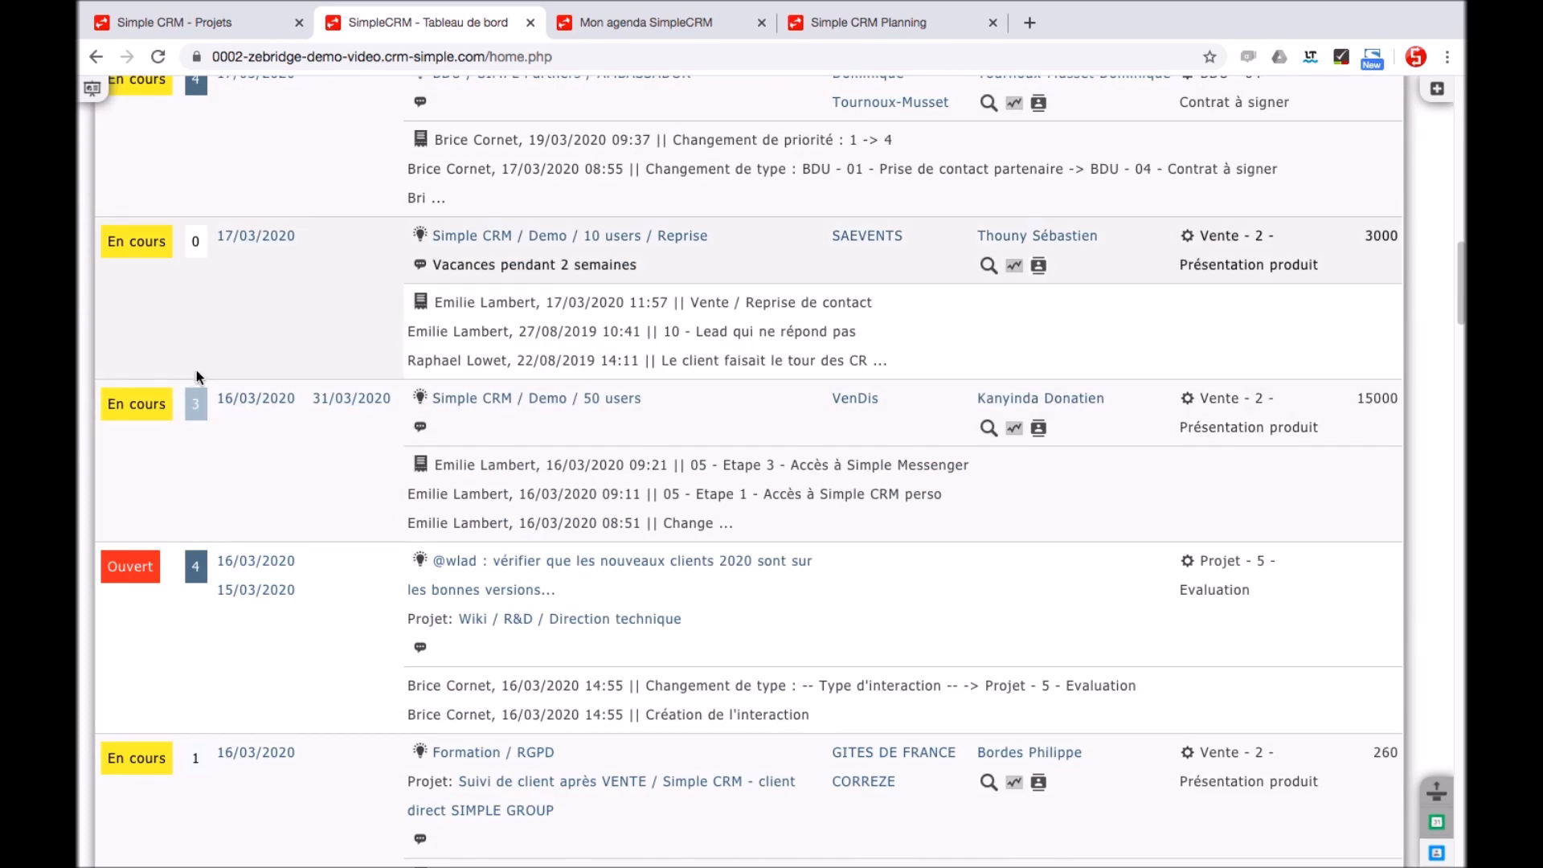
scroll(704, 339, "up", 15)
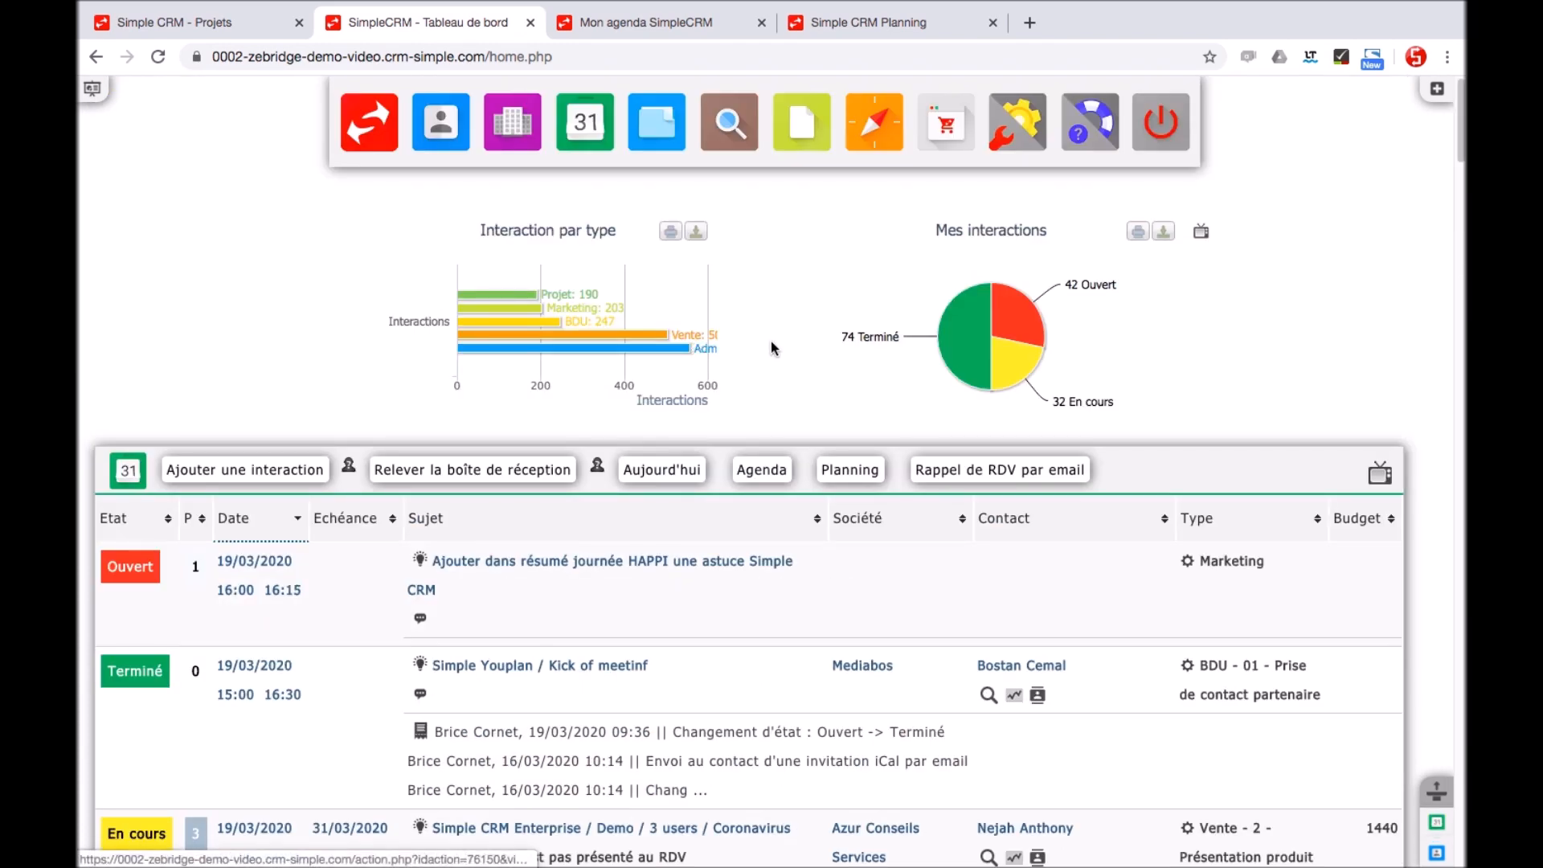
Review the first interaction's type options, leaving it as Marketing
left_click(1236, 561)
left_click(1236, 561)
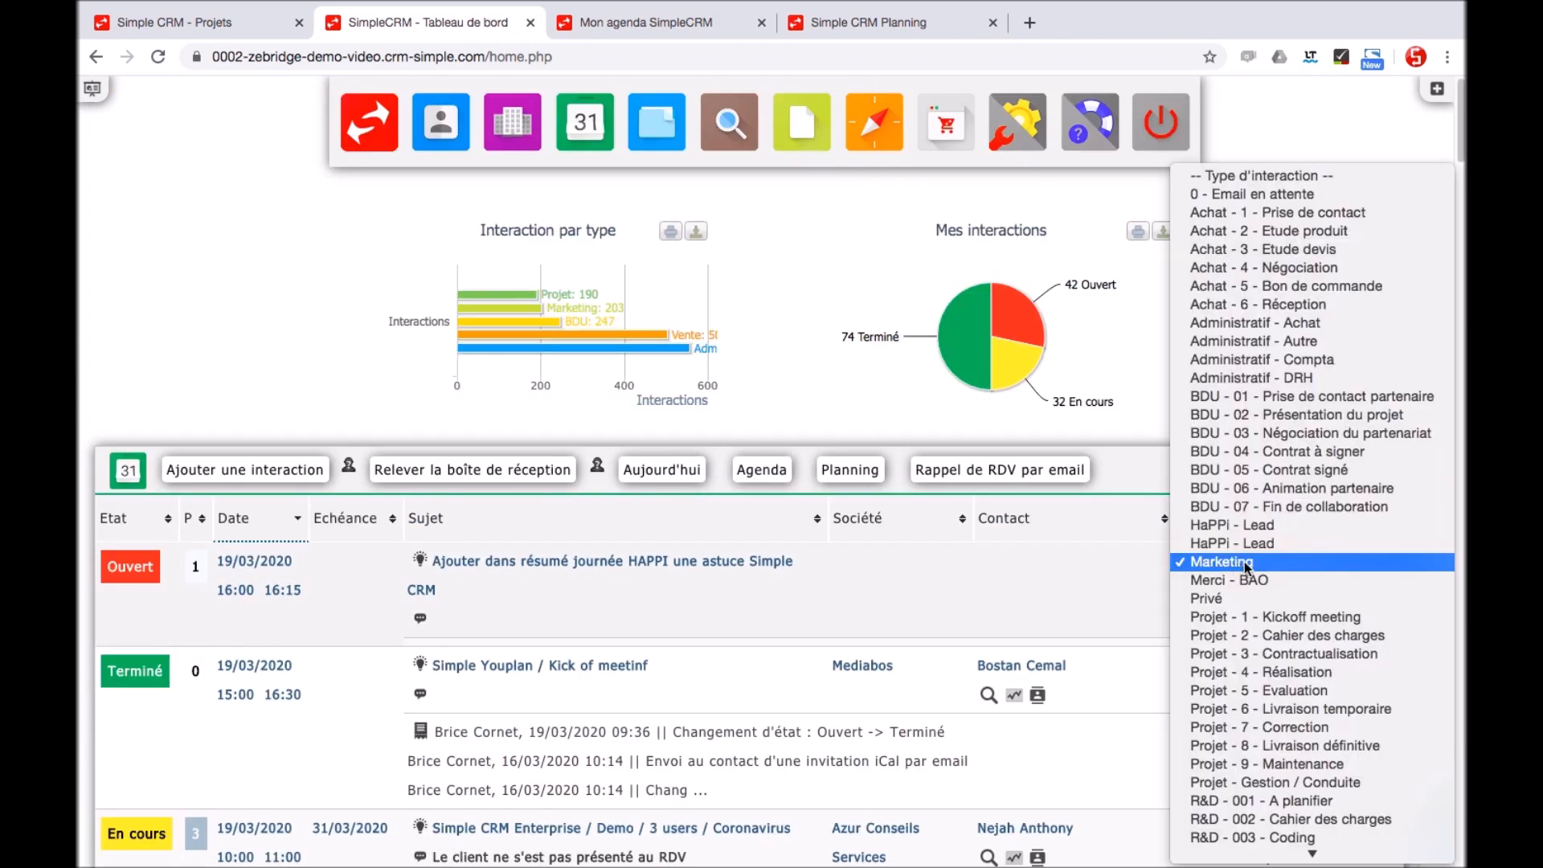
scroll(1298, 440, "down", 5)
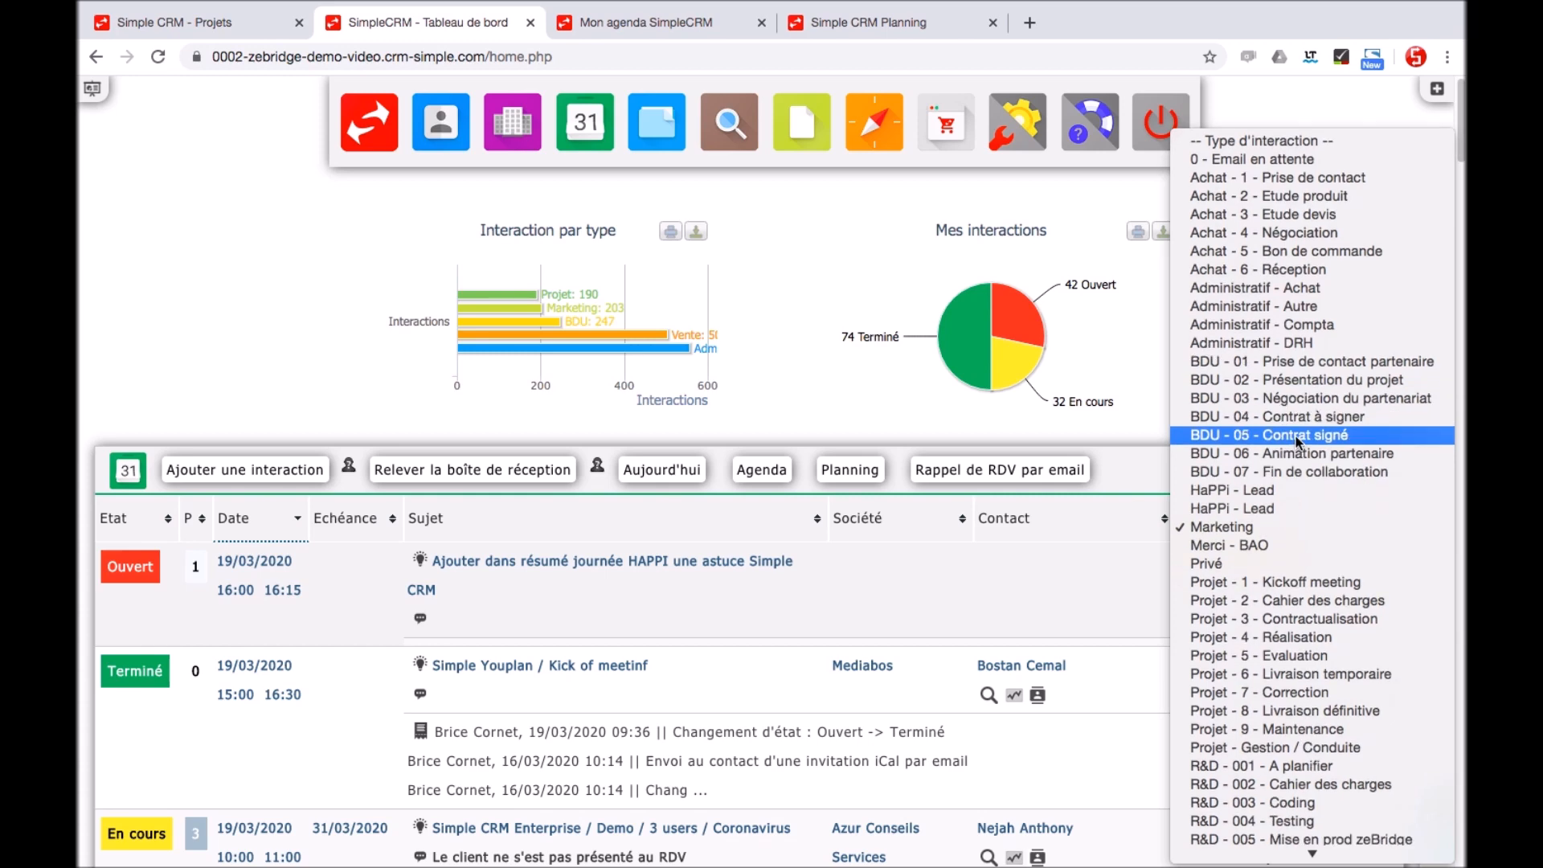
scroll(1298, 440, "up", 3)
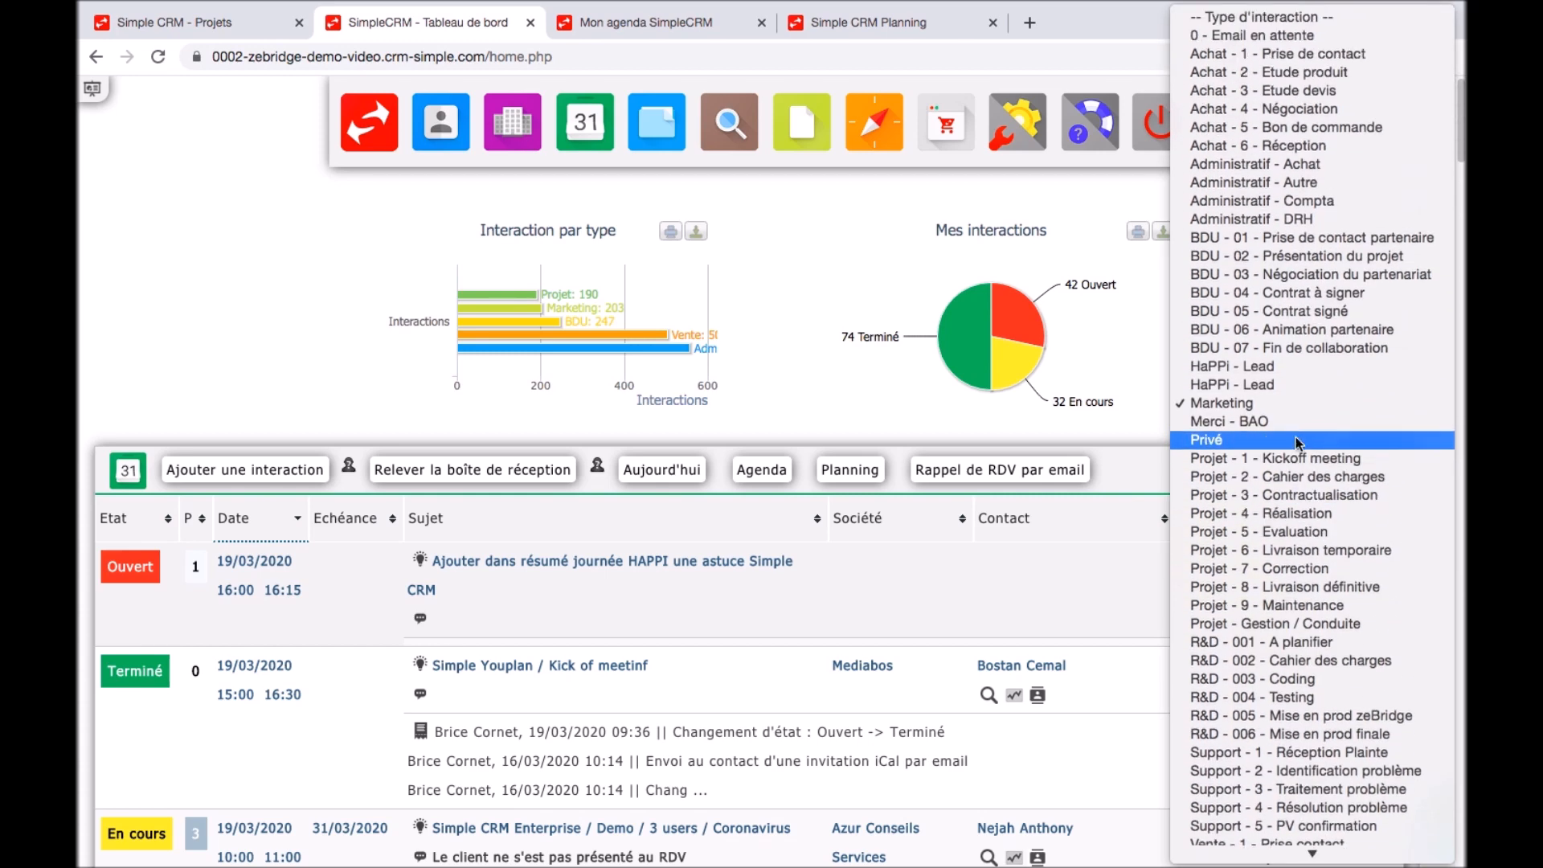
left_click(204, 315)
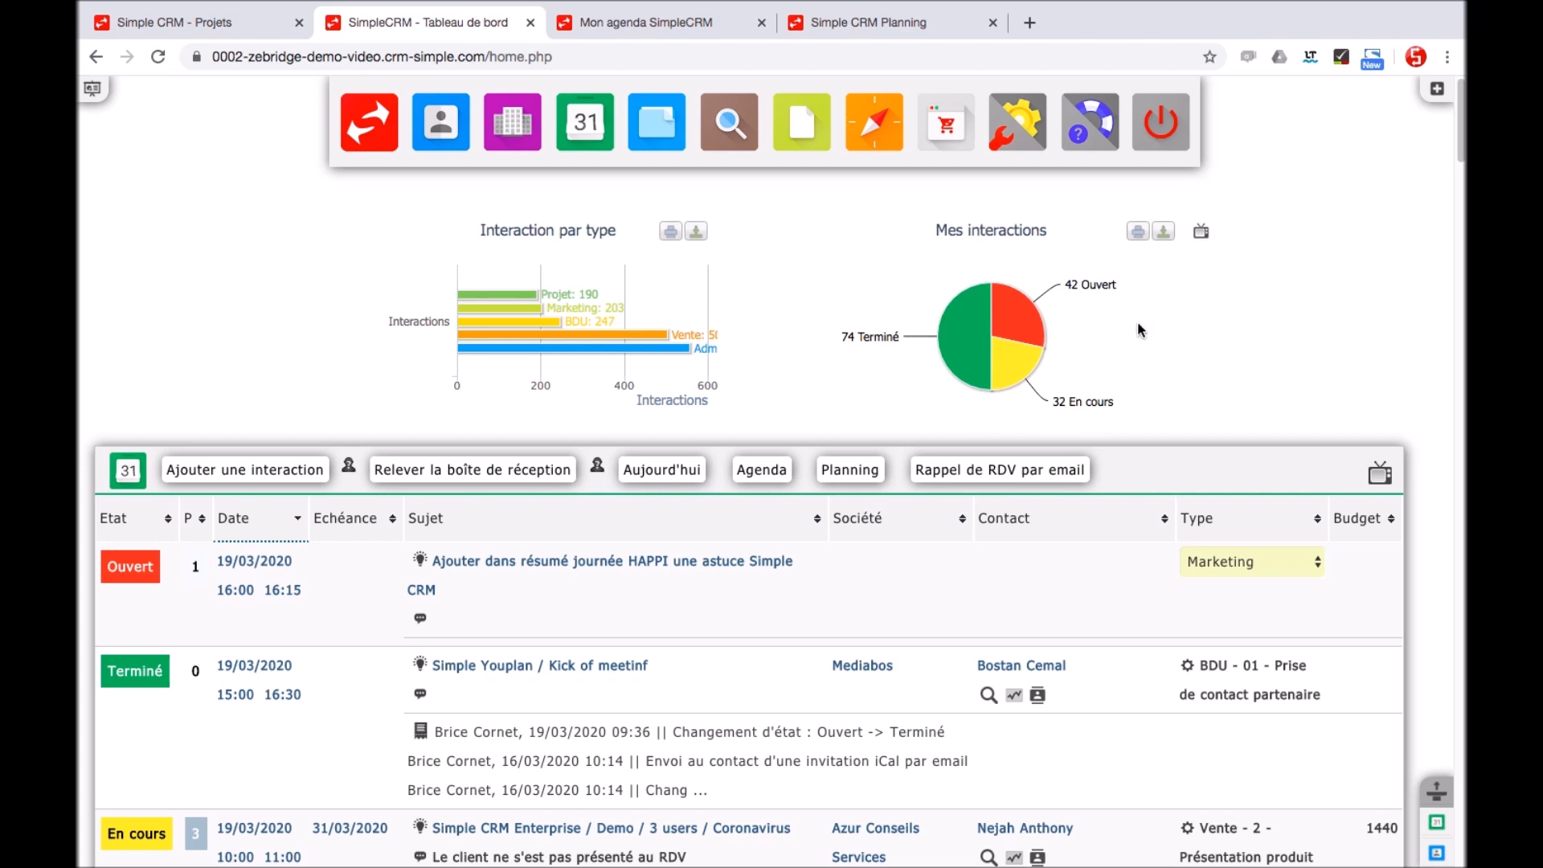
Highlight the Ouvert, En cours and Terminé slices of the interactions pie chart
left_click(1044, 327)
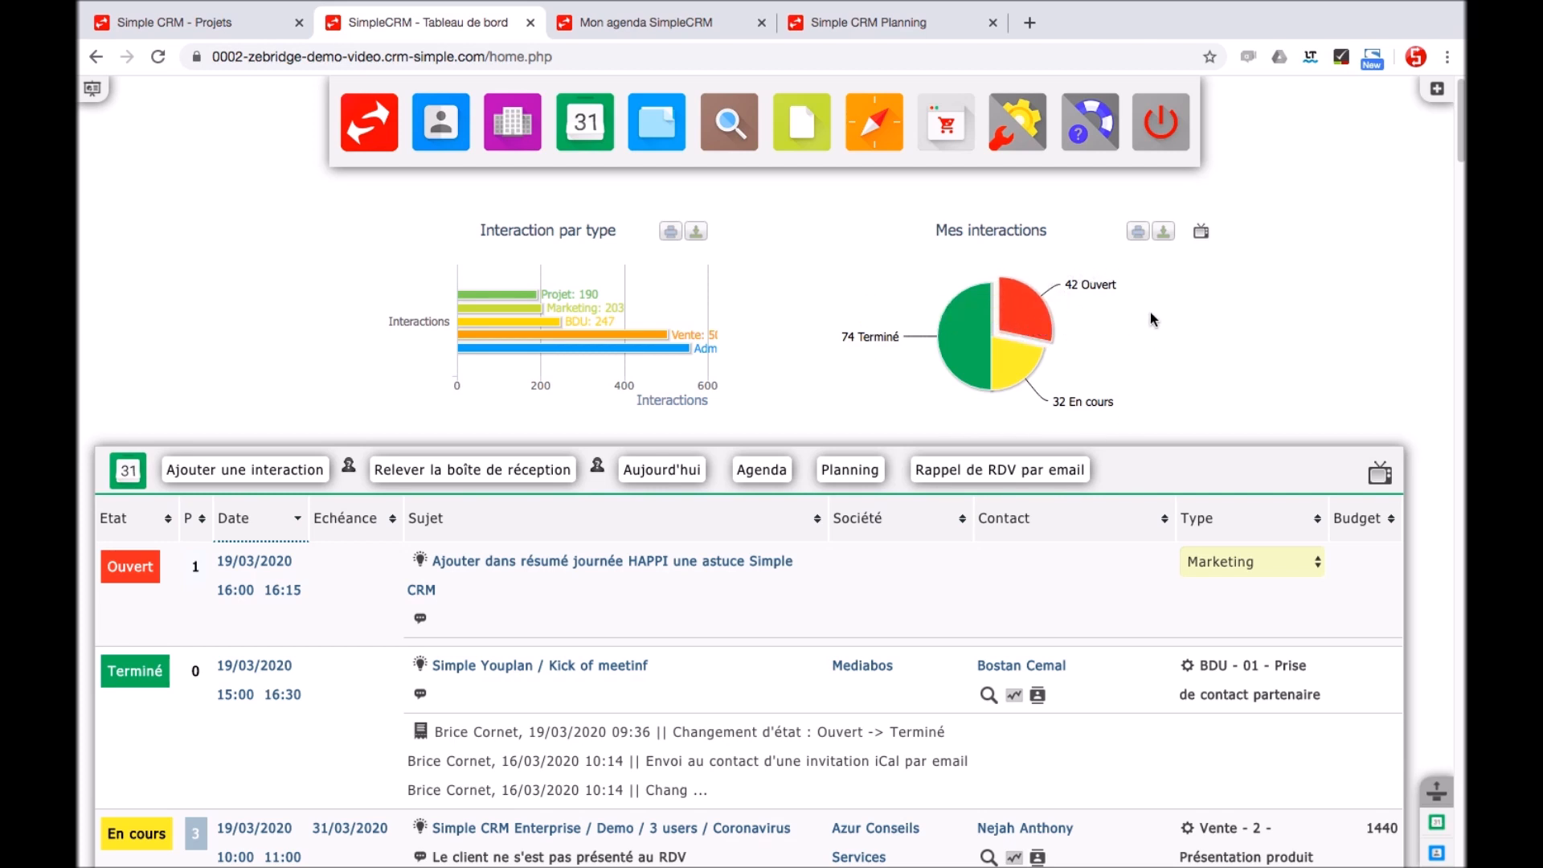
left_click(1019, 366)
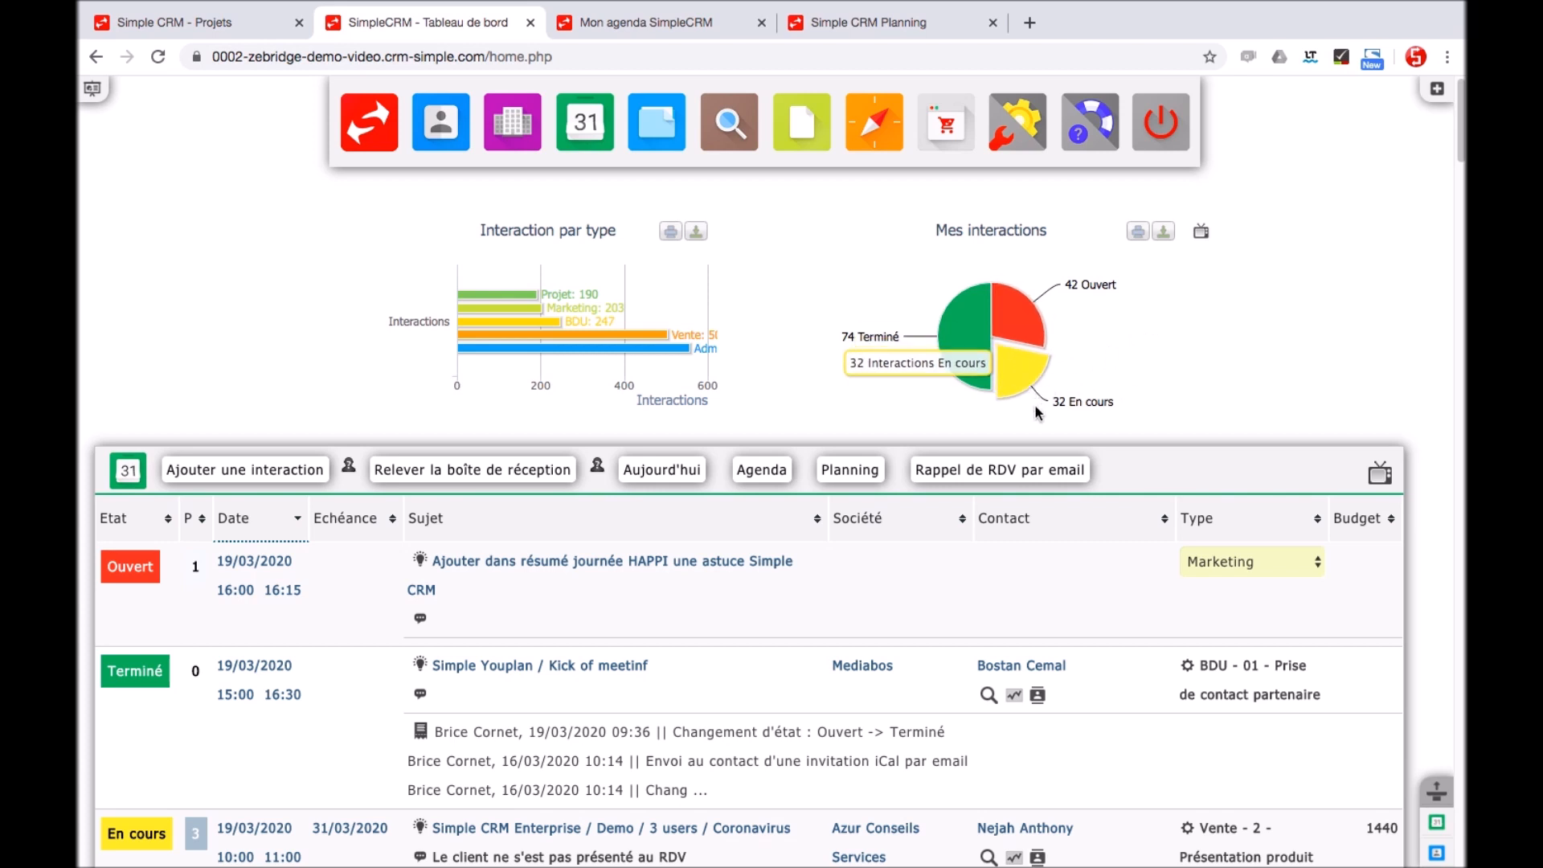
left_click(968, 336)
Change the first interaction's status from Ouvert to En cours, then show the weekly agenda
left_click(157, 563)
left_click(133, 557)
left_click(136, 575)
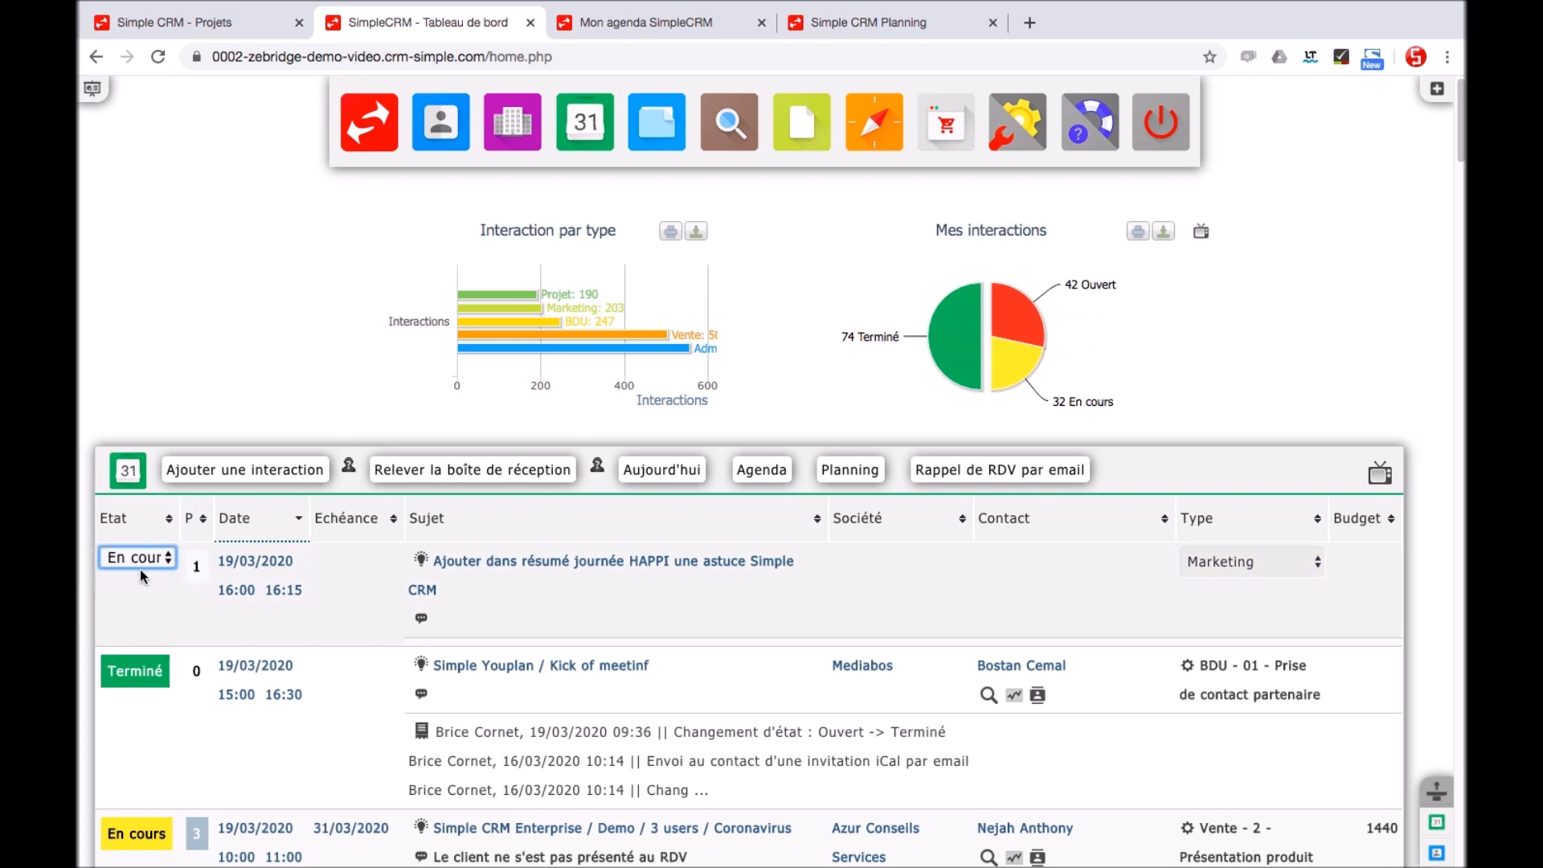
left_click(142, 582)
left_click(141, 577)
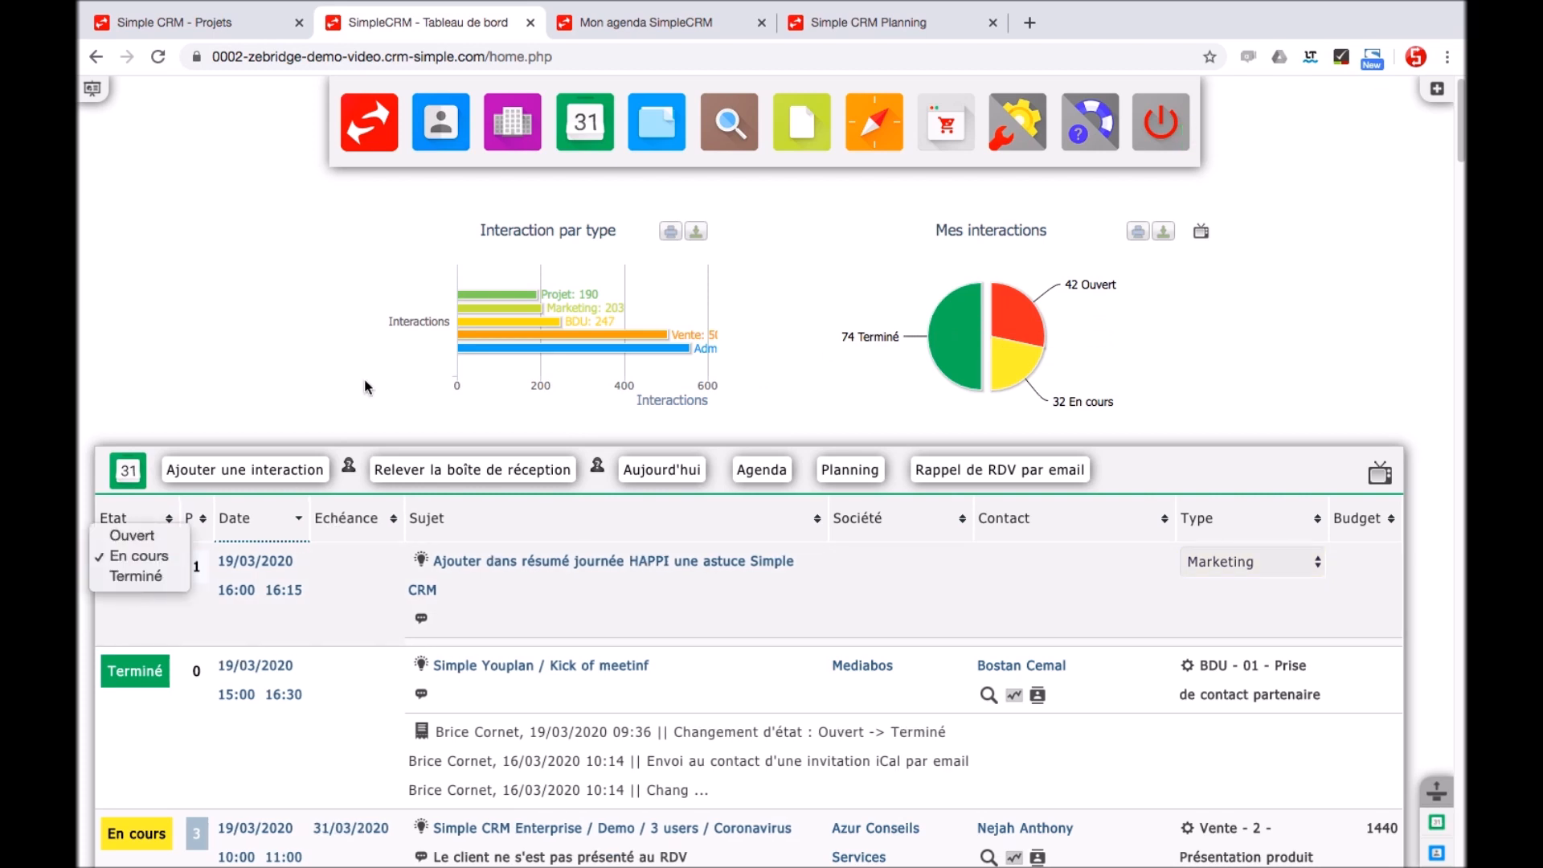
left_click(660, 26)
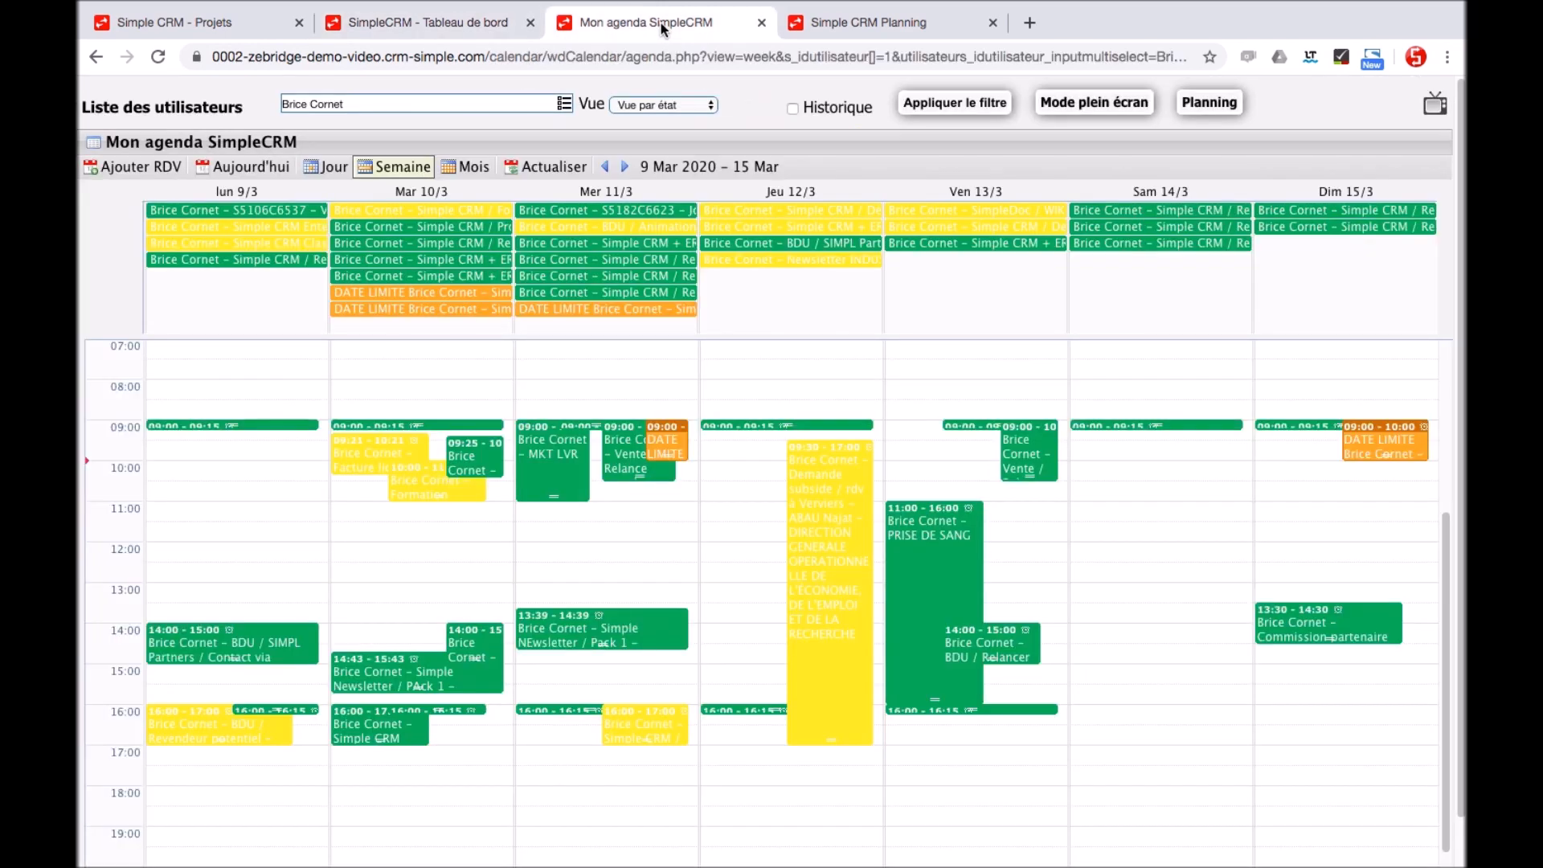
Keep the same user in the agenda and switch to the Planning grid for weeks 11–15
left_click(565, 104)
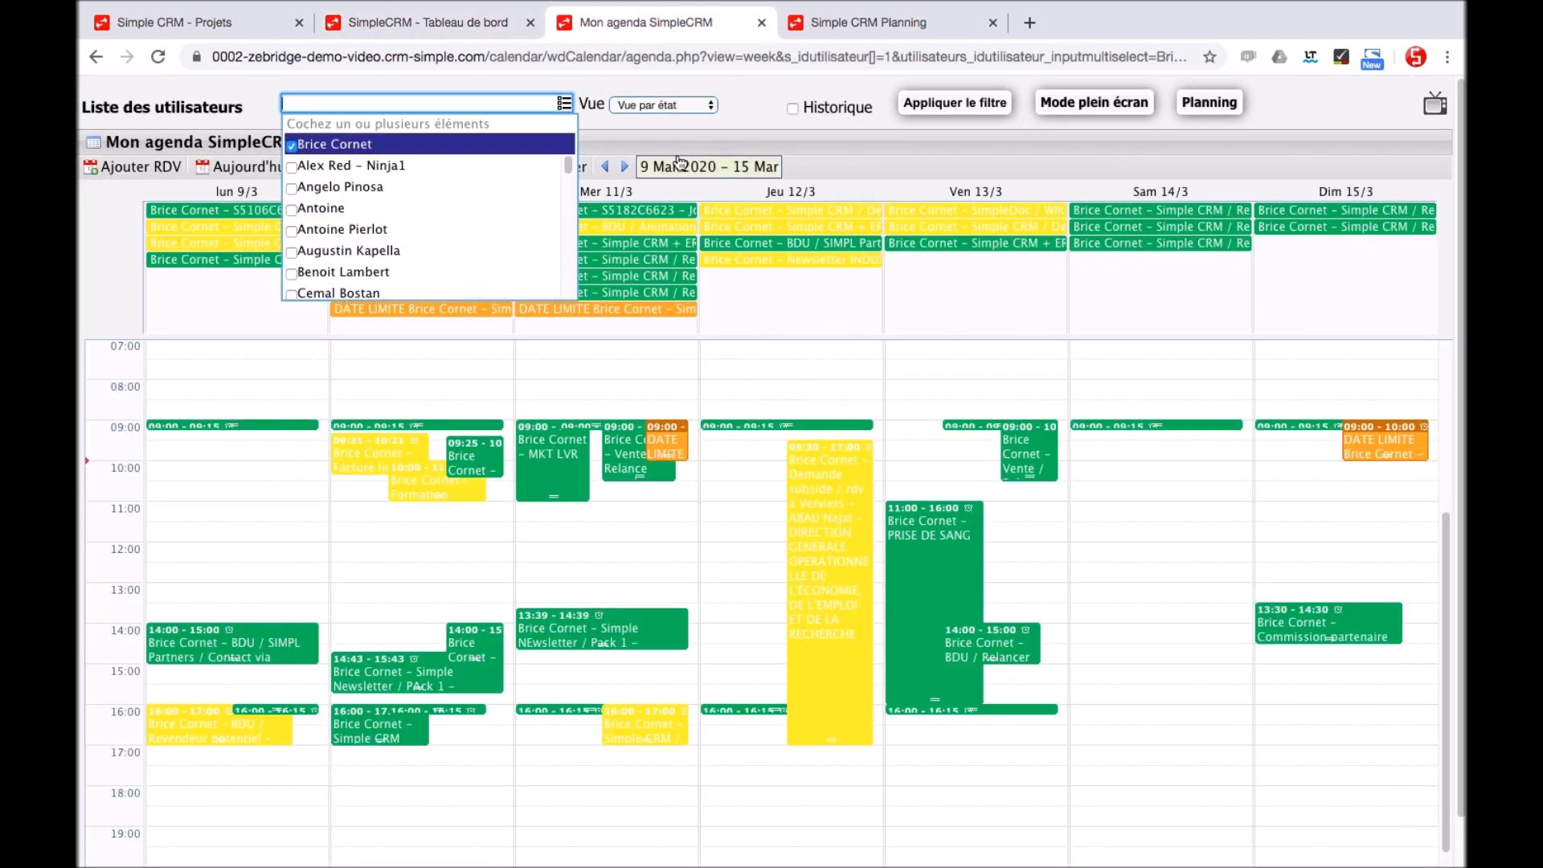
left_click(738, 113)
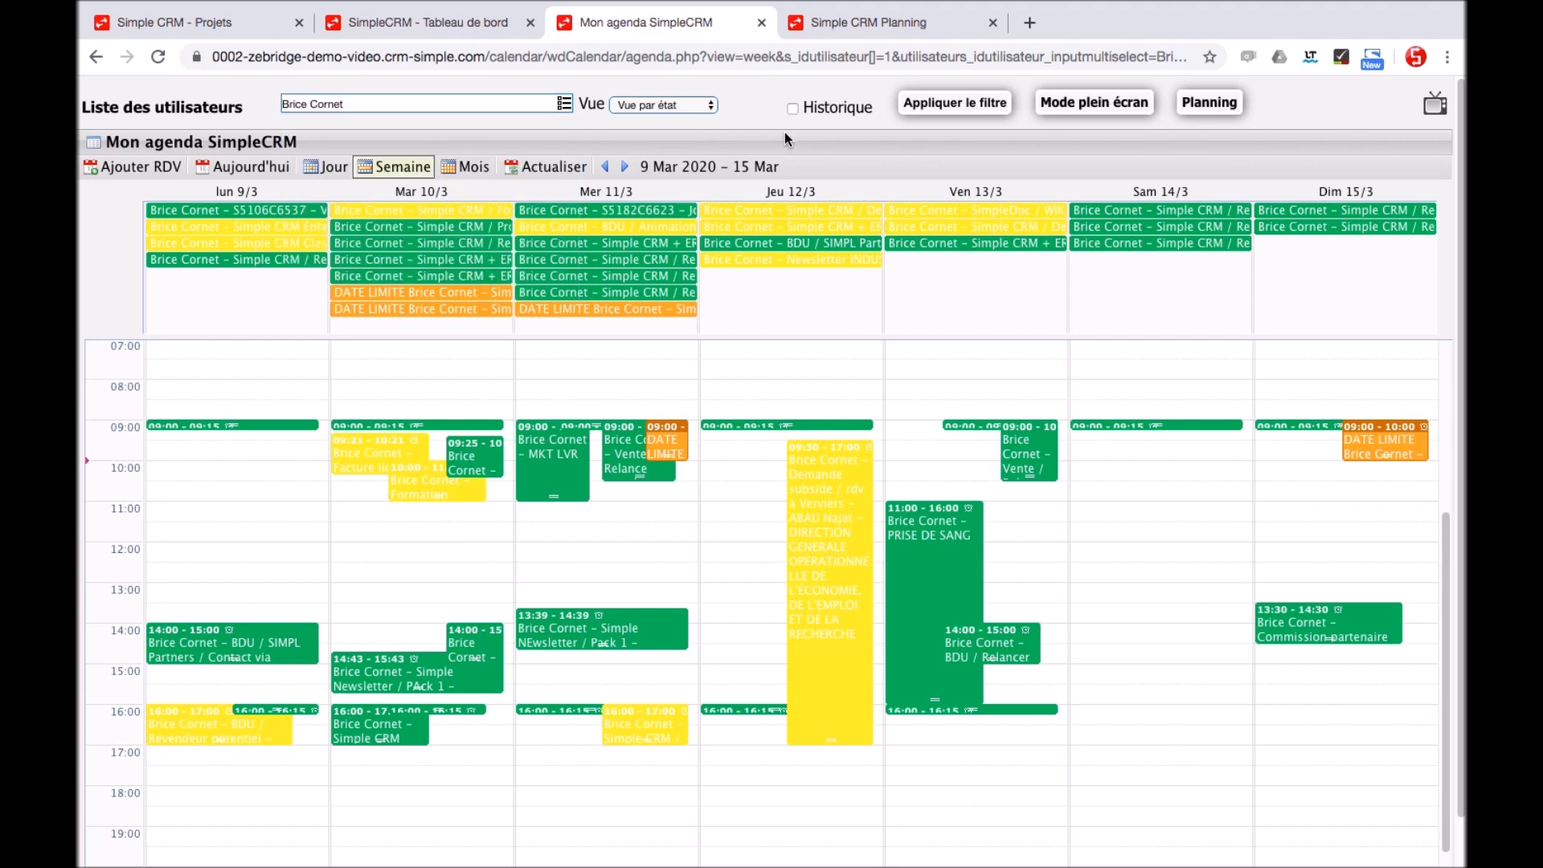
left_click(901, 22)
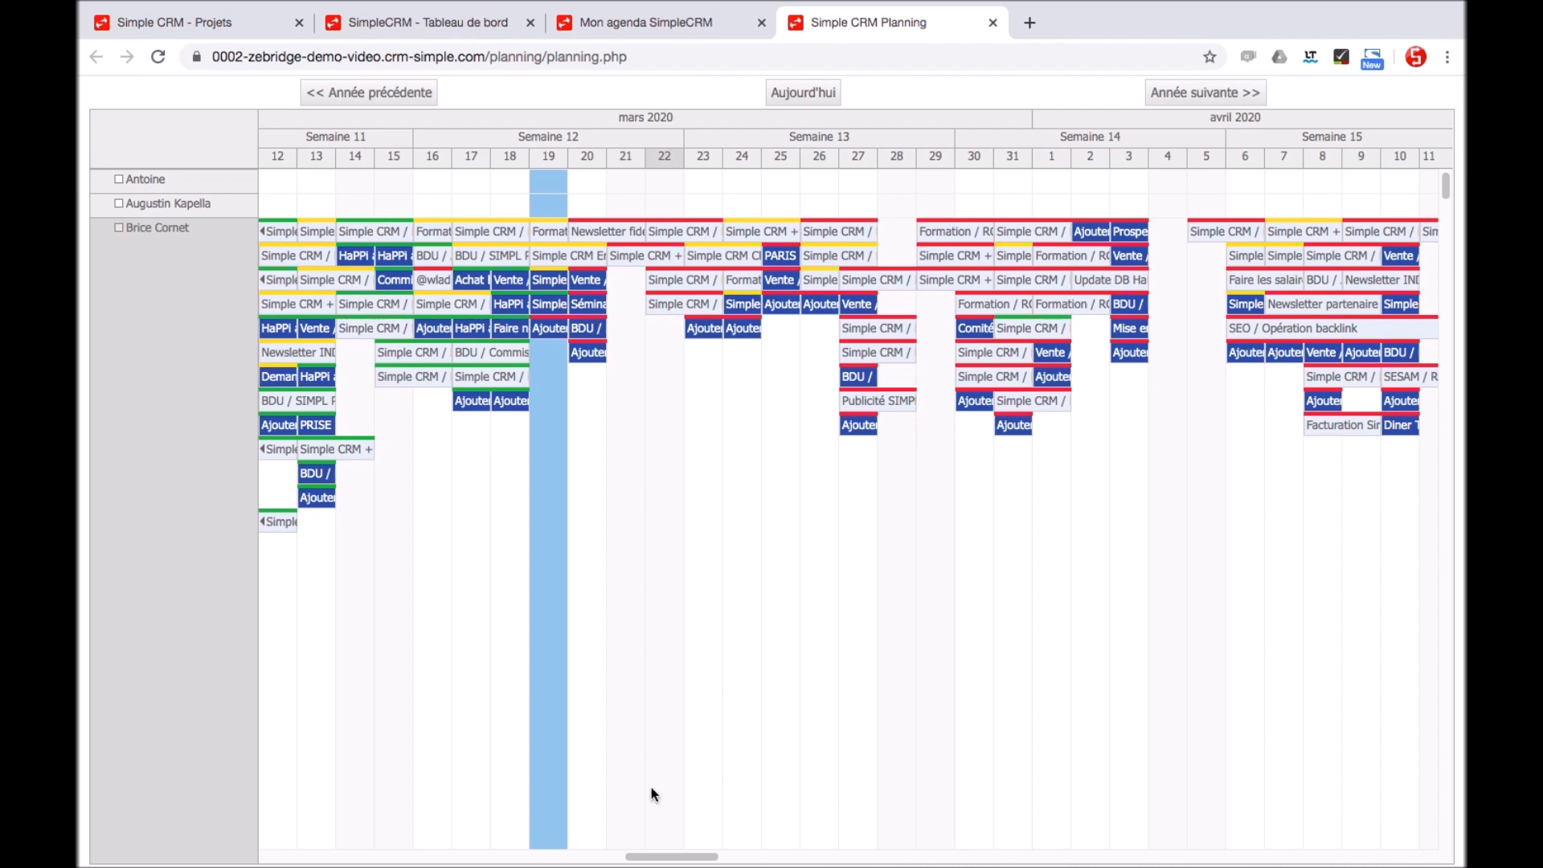
Go from the planning grid to the Contacts module with its qualification chart and contact list
left_click_drag(679, 857, 929, 861)
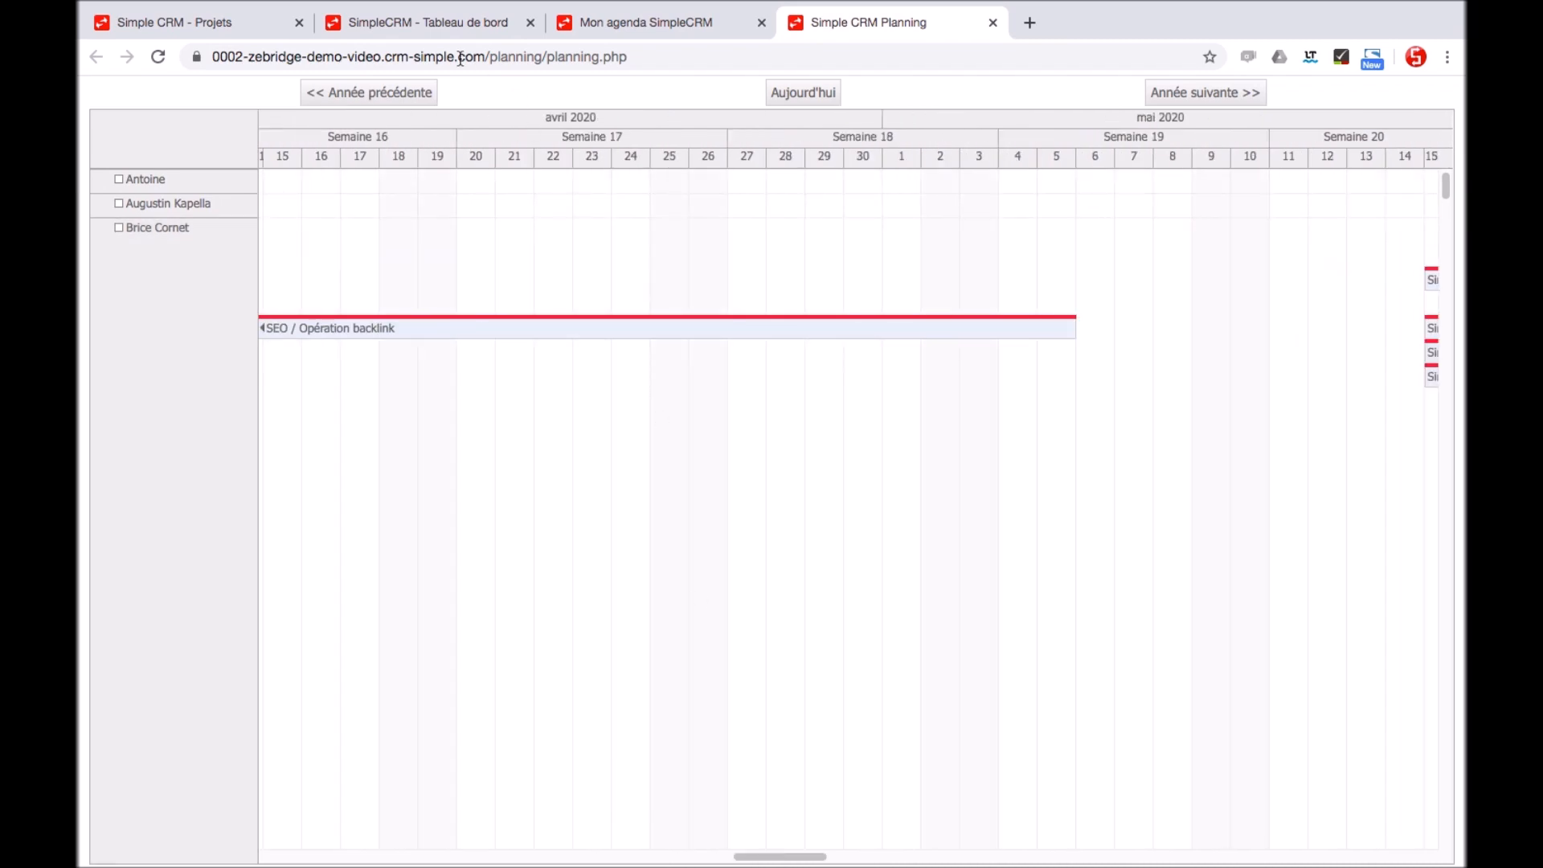
left_click(448, 24)
left_click(440, 131)
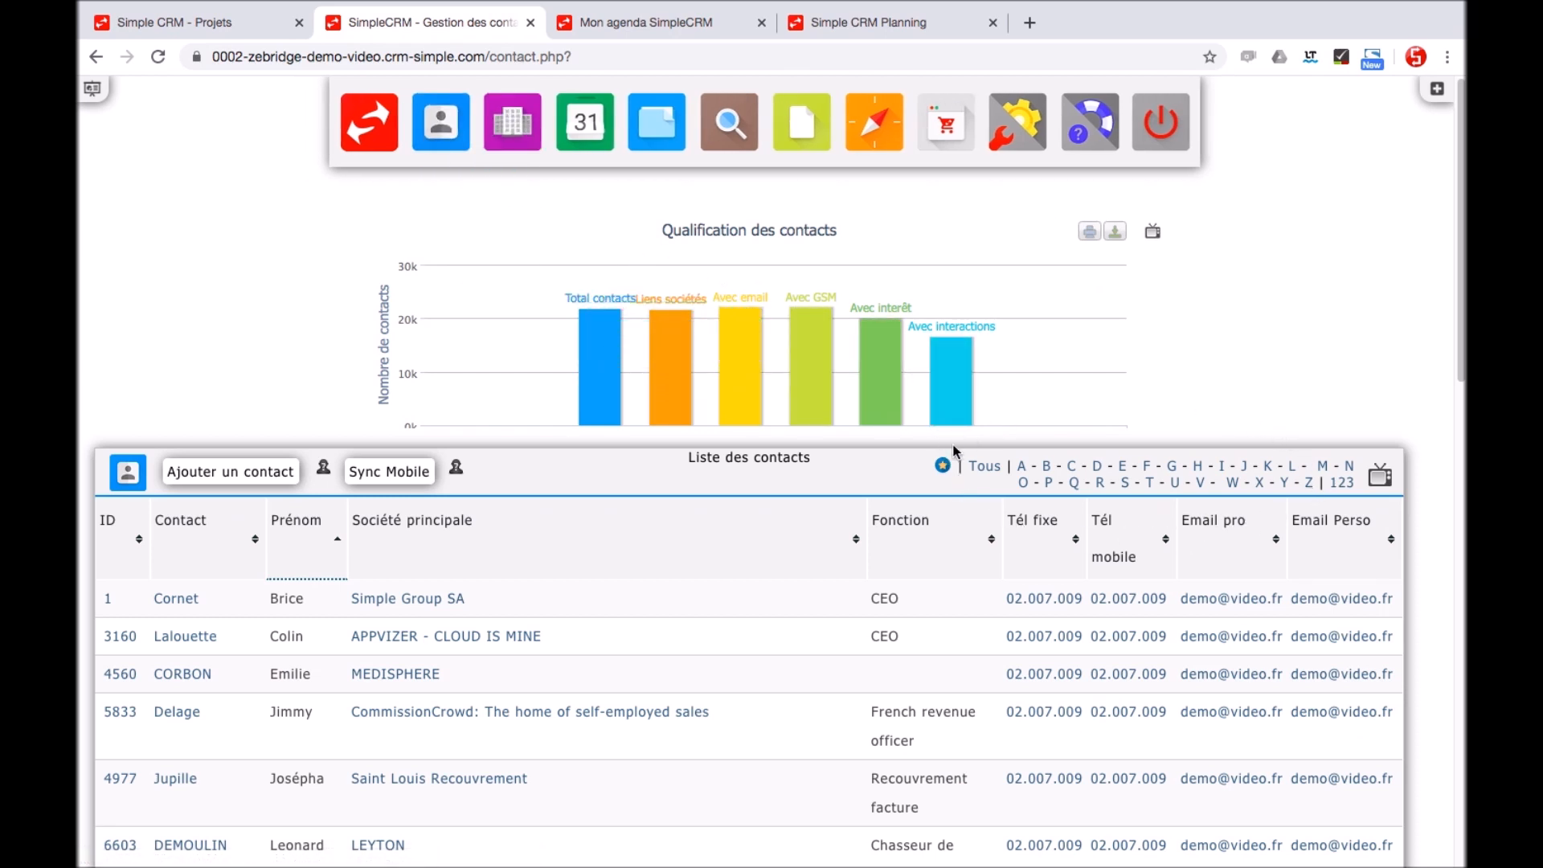
Search the CRM search engine for 'ghy' and open the matching contact's record
left_click(736, 141)
left_click(475, 322)
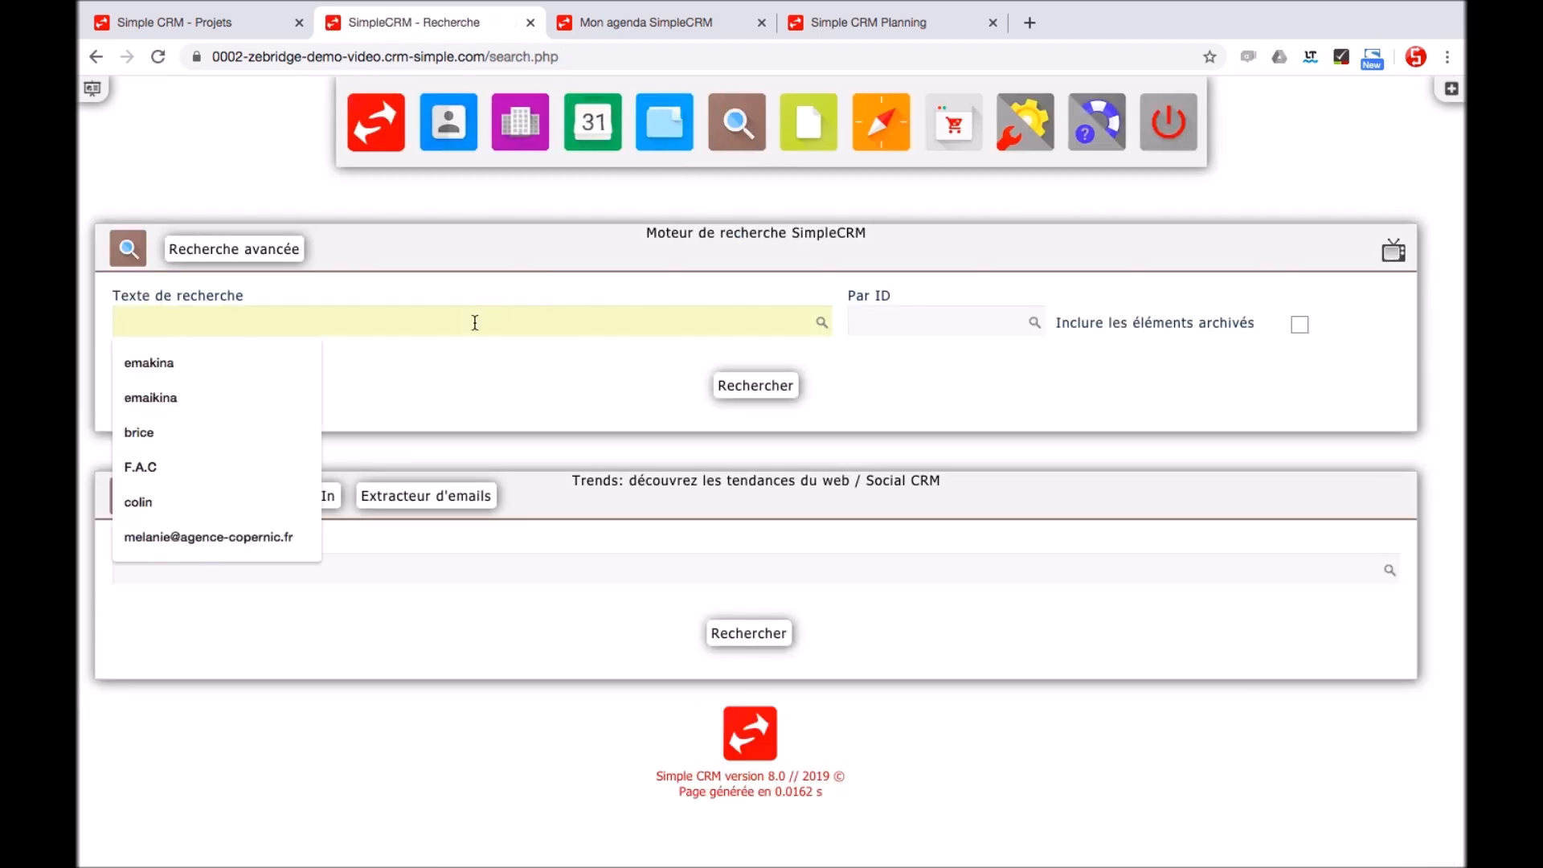
type("ghy")
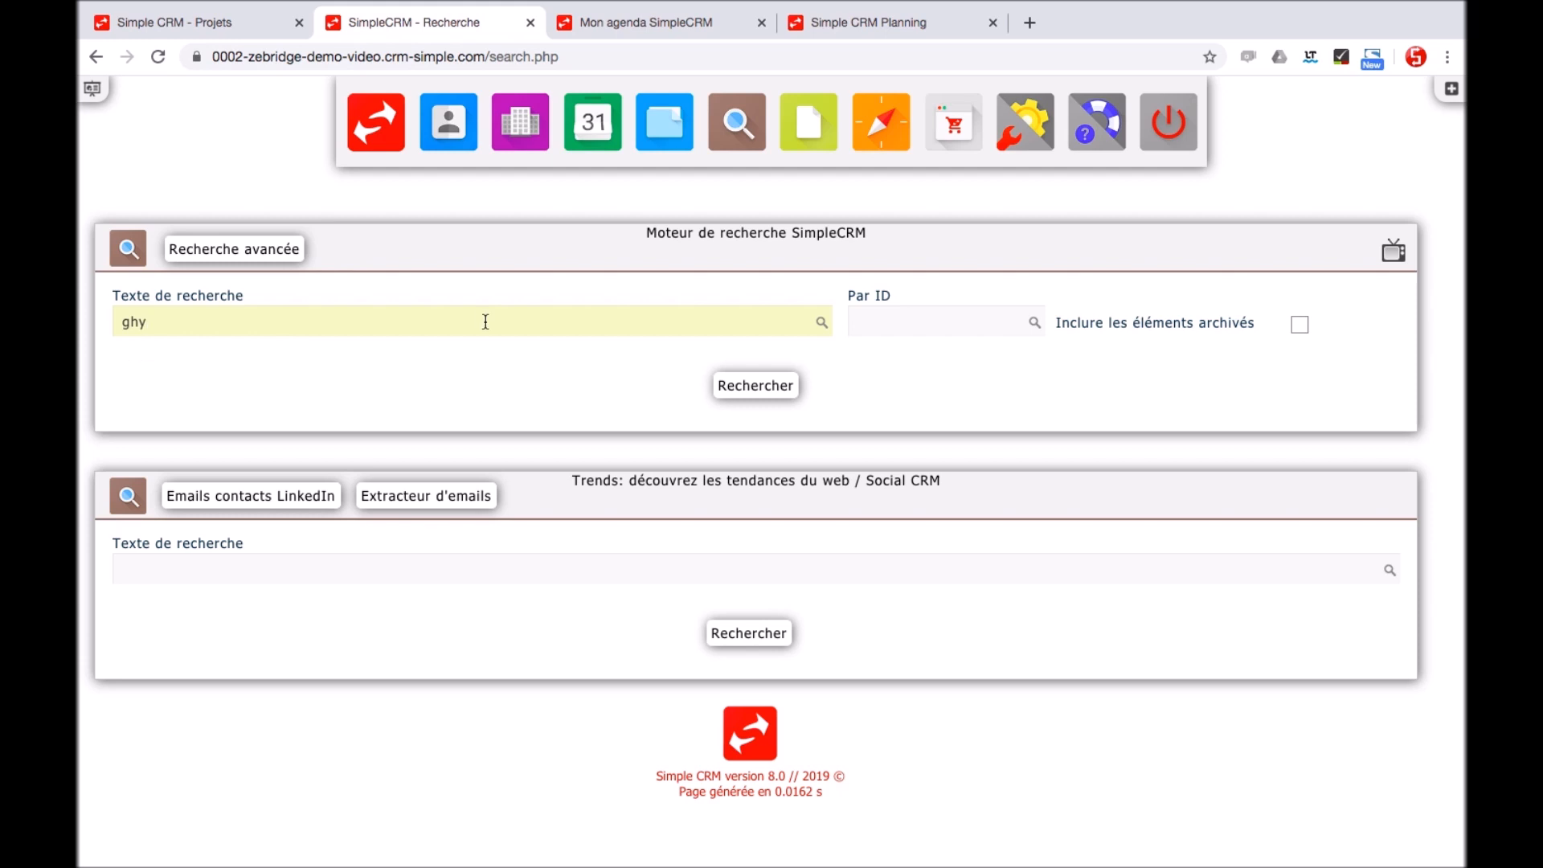
left_click(735, 384)
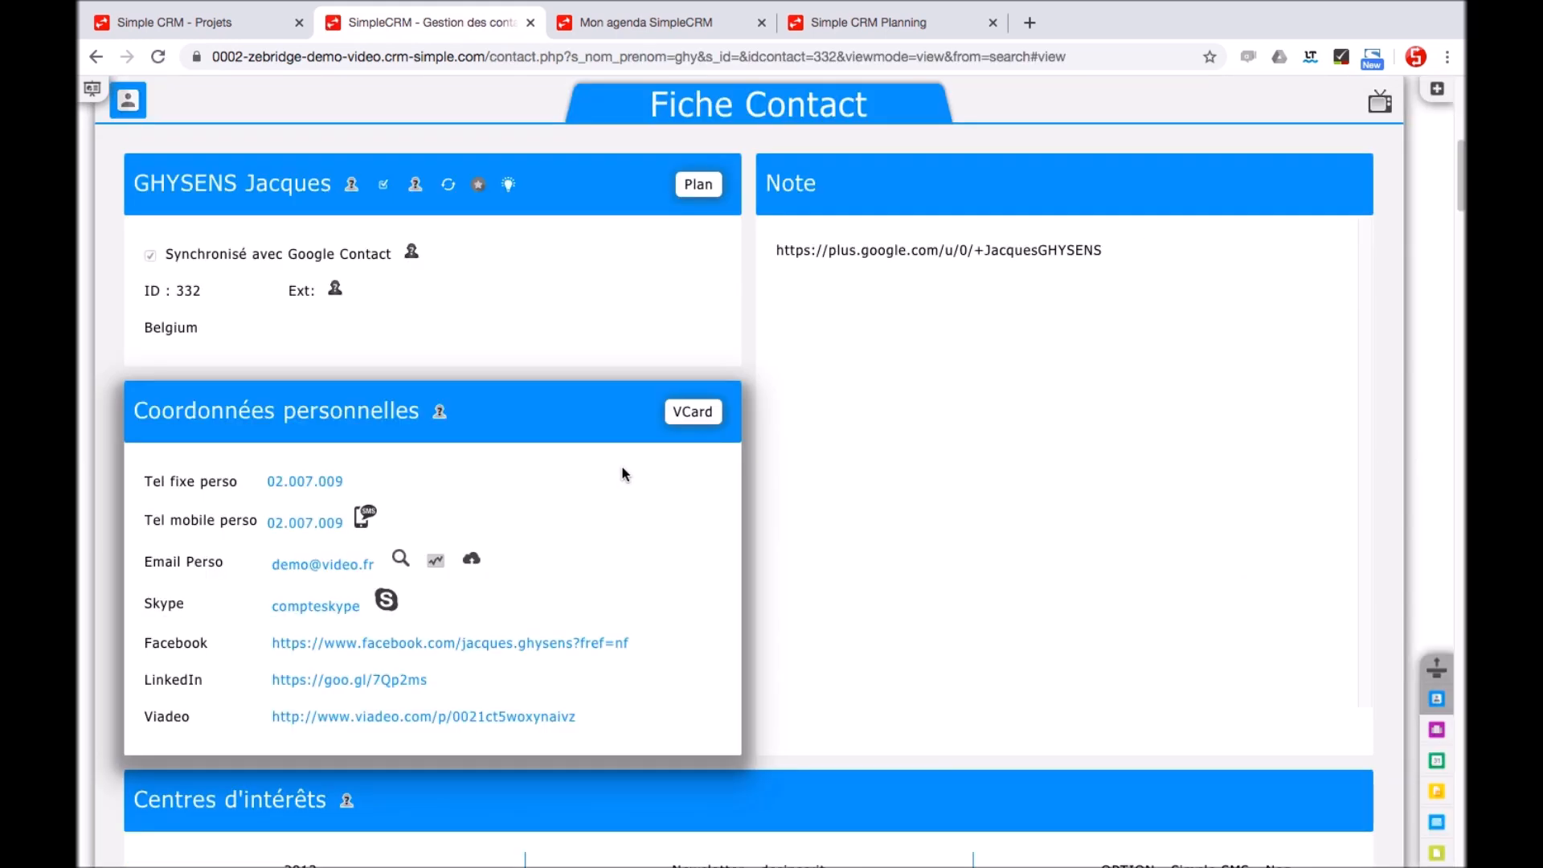
Scroll through the contact's record sections, then open the linked company Hotel Bleu (ID 3855)
scroll(631, 549, "down", 2)
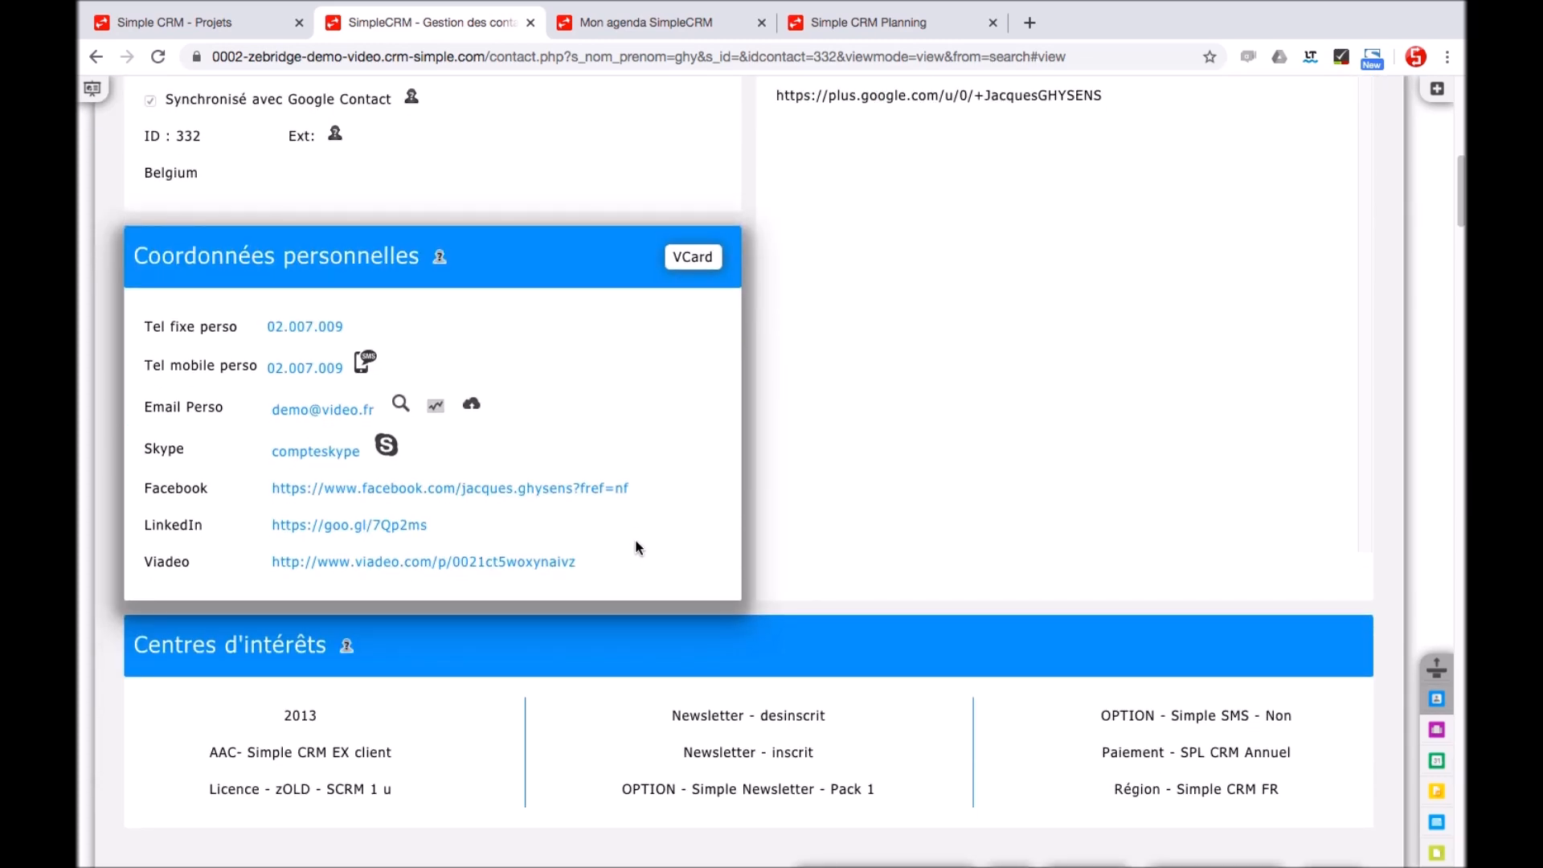
scroll(637, 547, "down", 10)
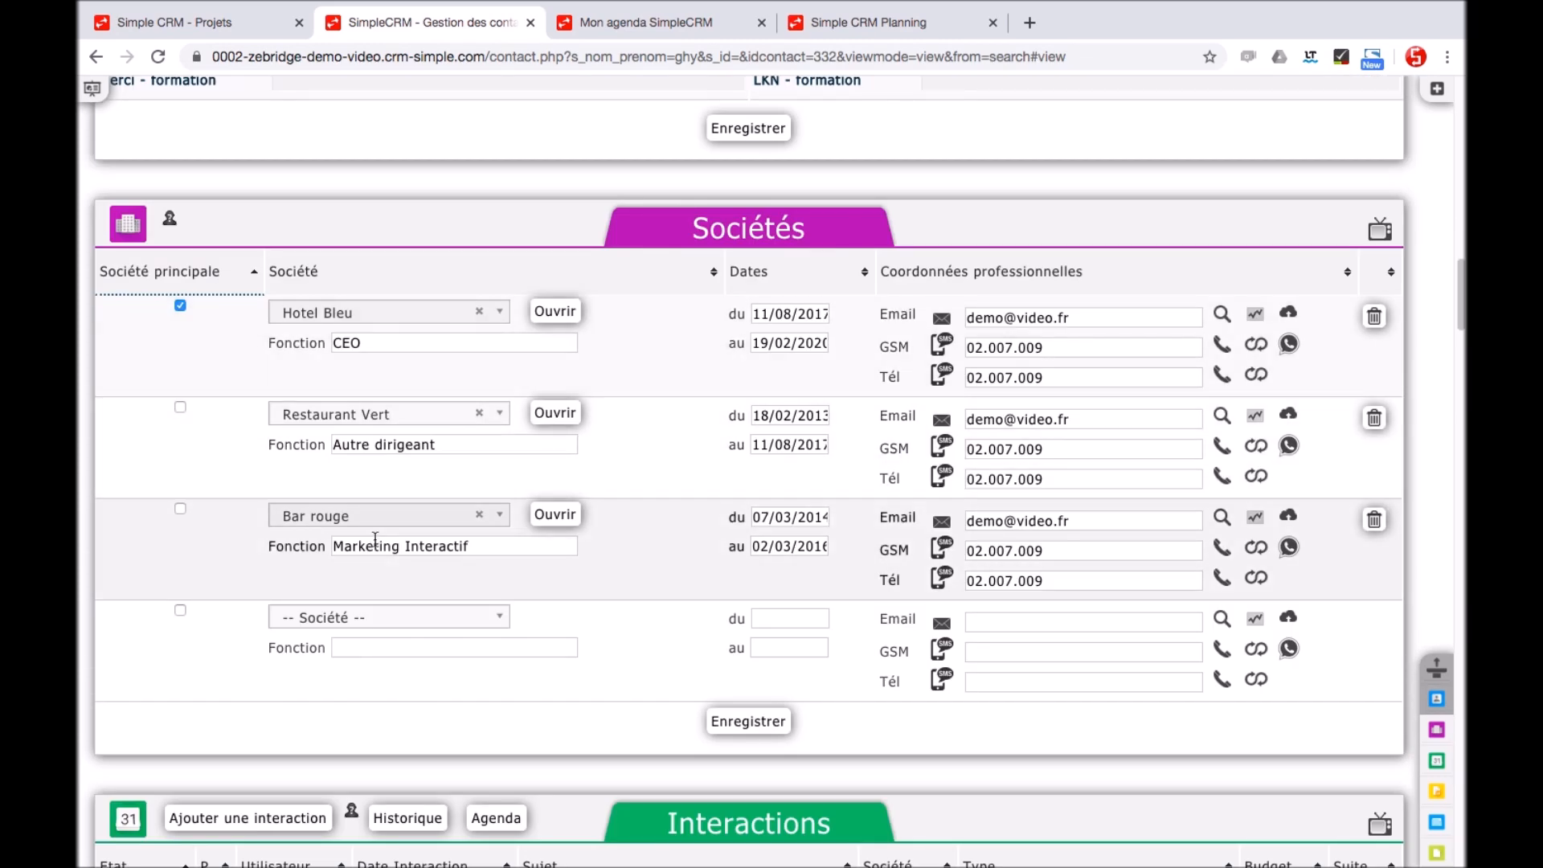
scroll(639, 511, "down", 4)
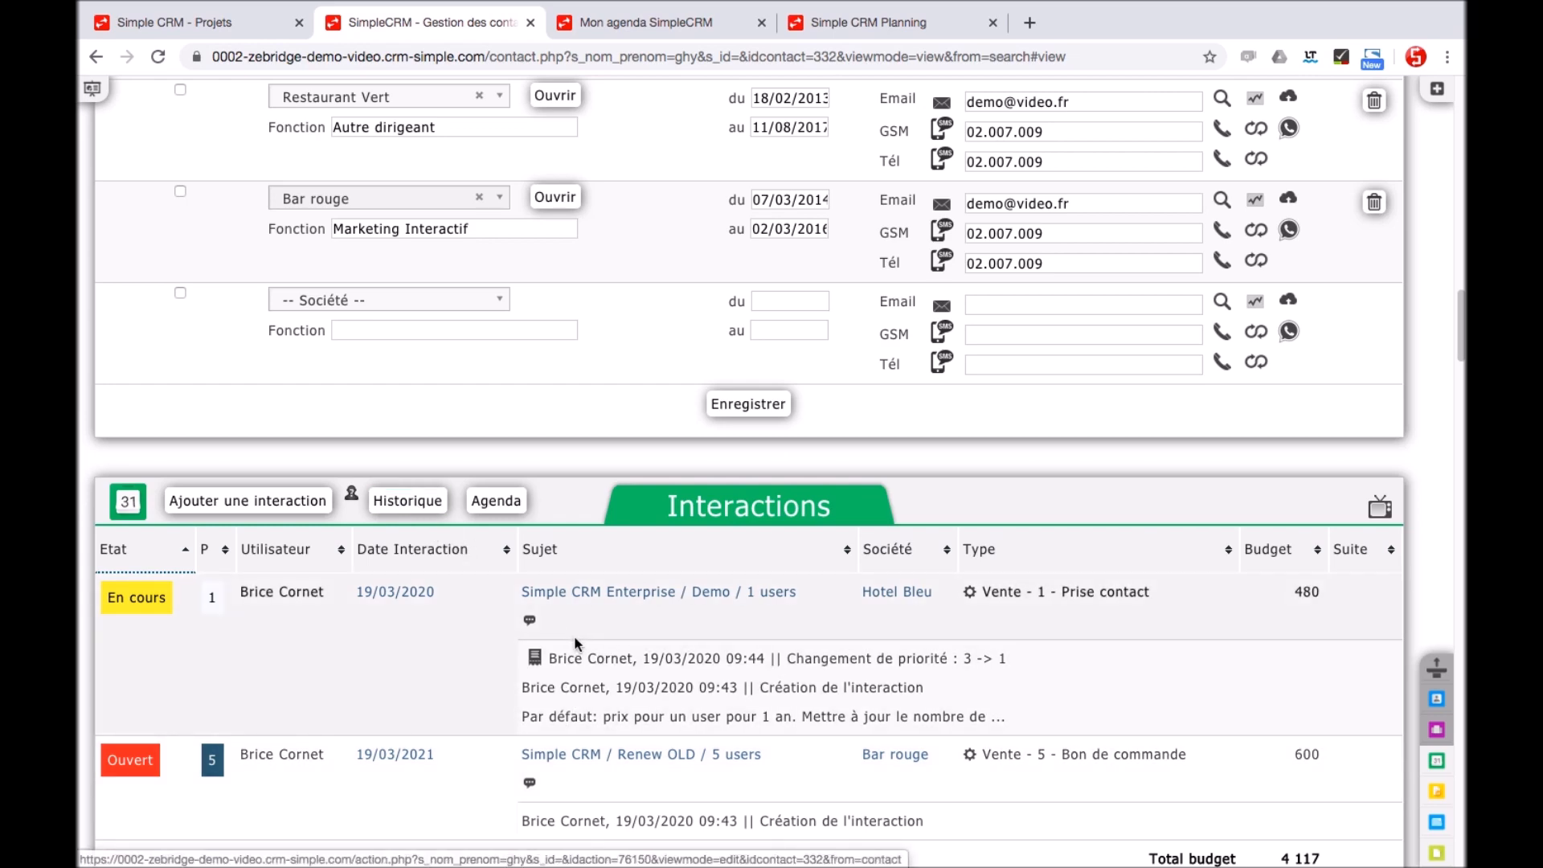
scroll(573, 635, "down", 7)
scroll(572, 639, "down", 4)
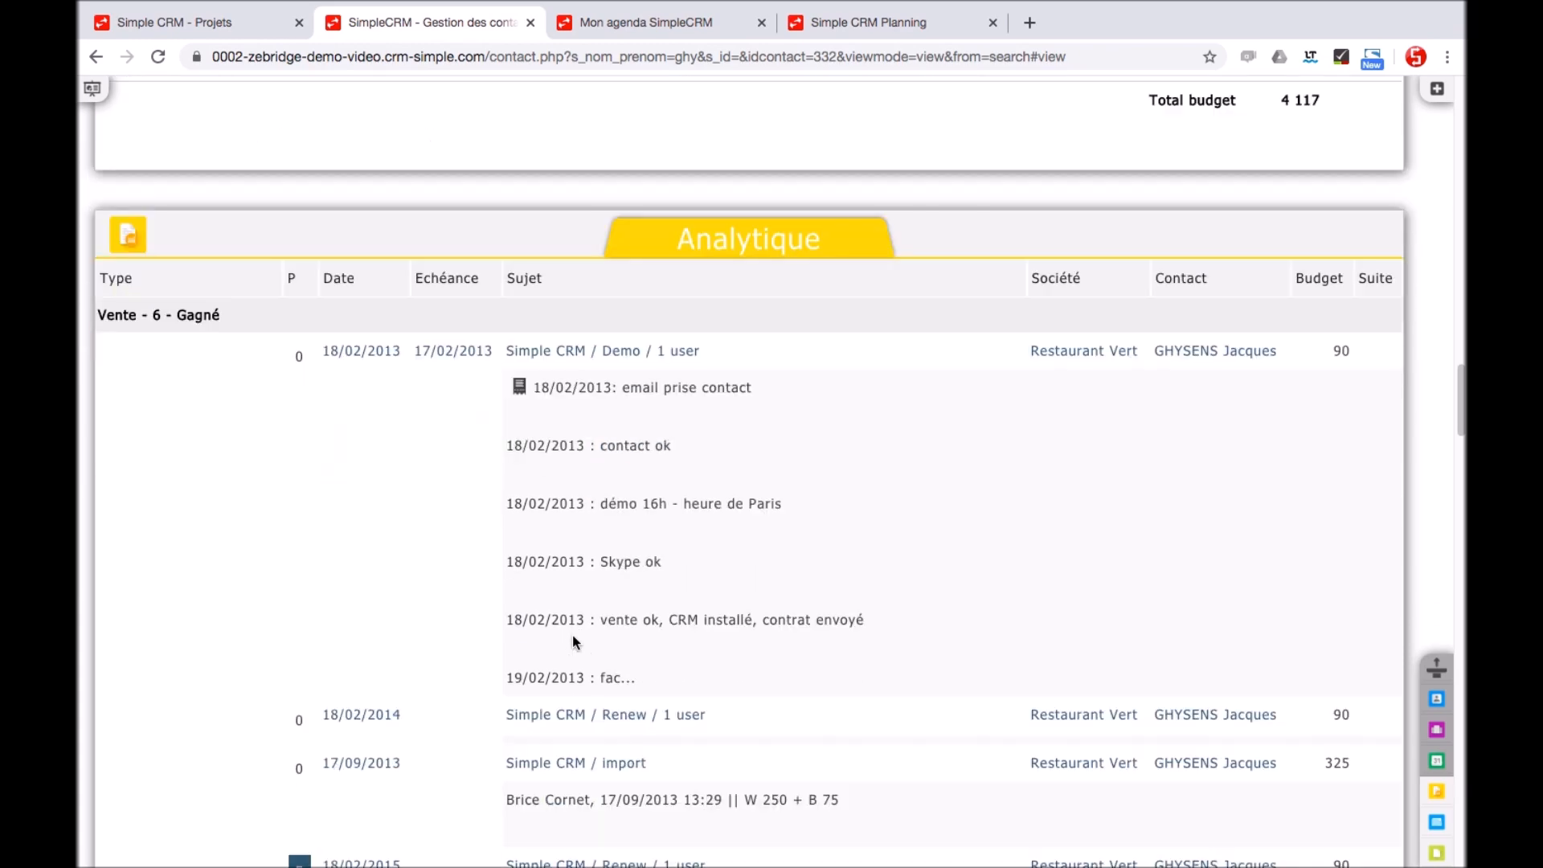
scroll(570, 640, "down", 13)
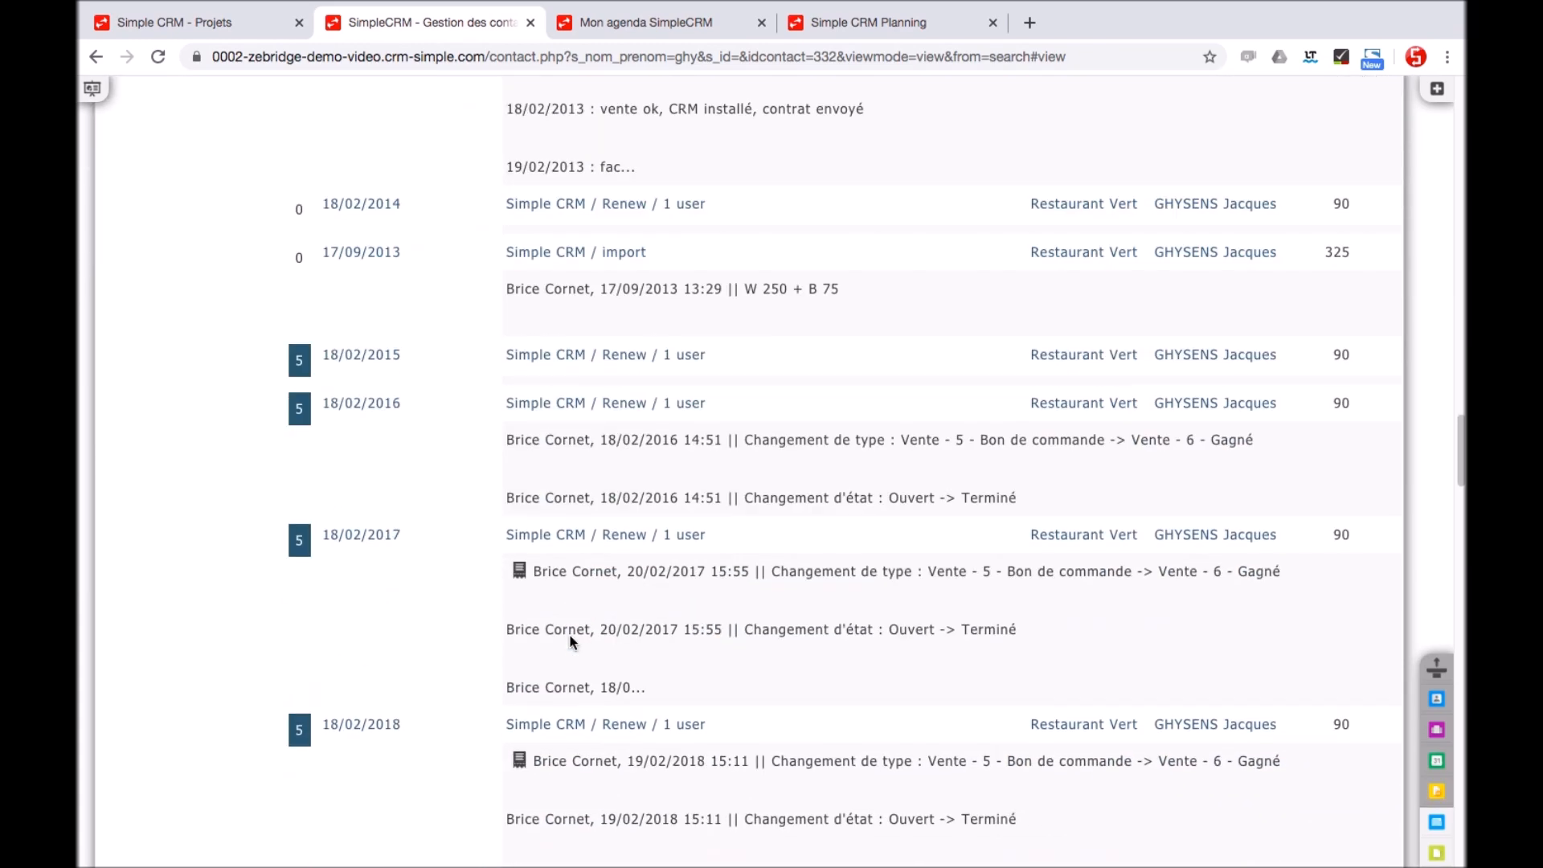
scroll(569, 640, "down", 3)
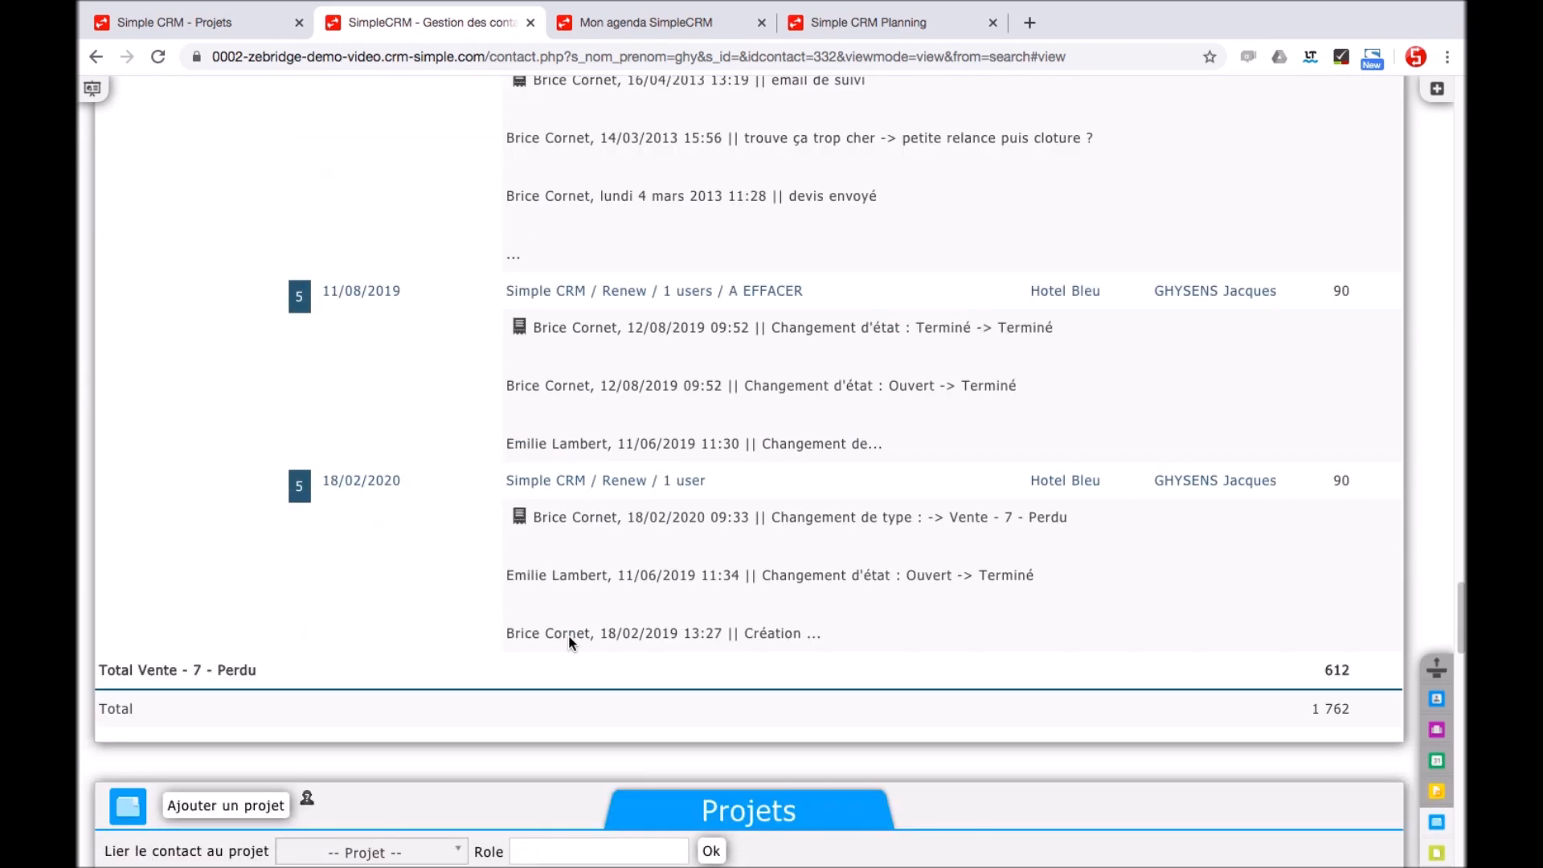
scroll(569, 638, "down", 8)
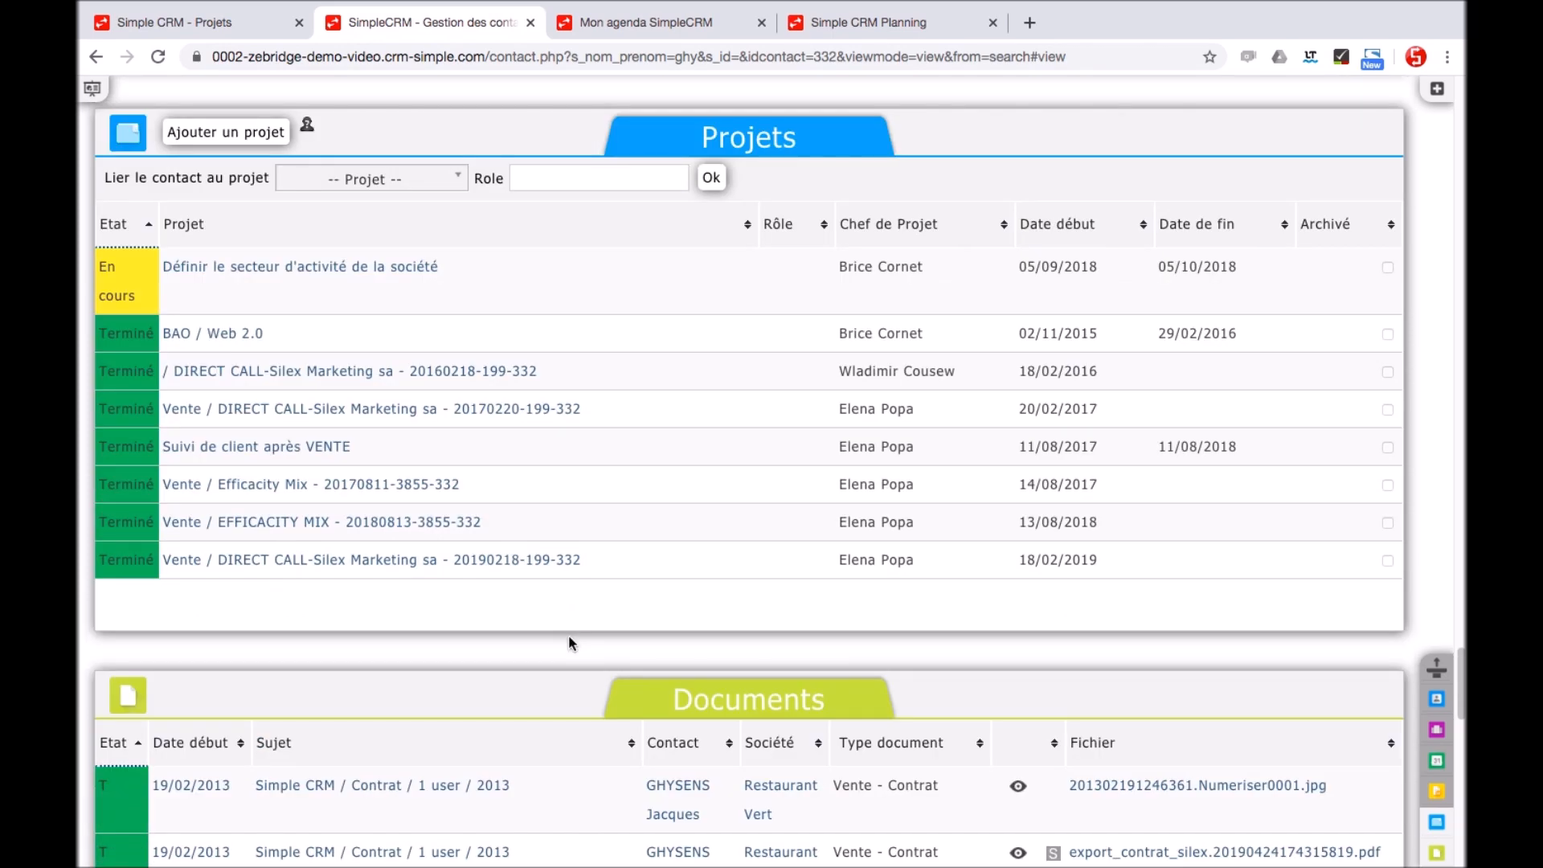
scroll(569, 643, "down", 2)
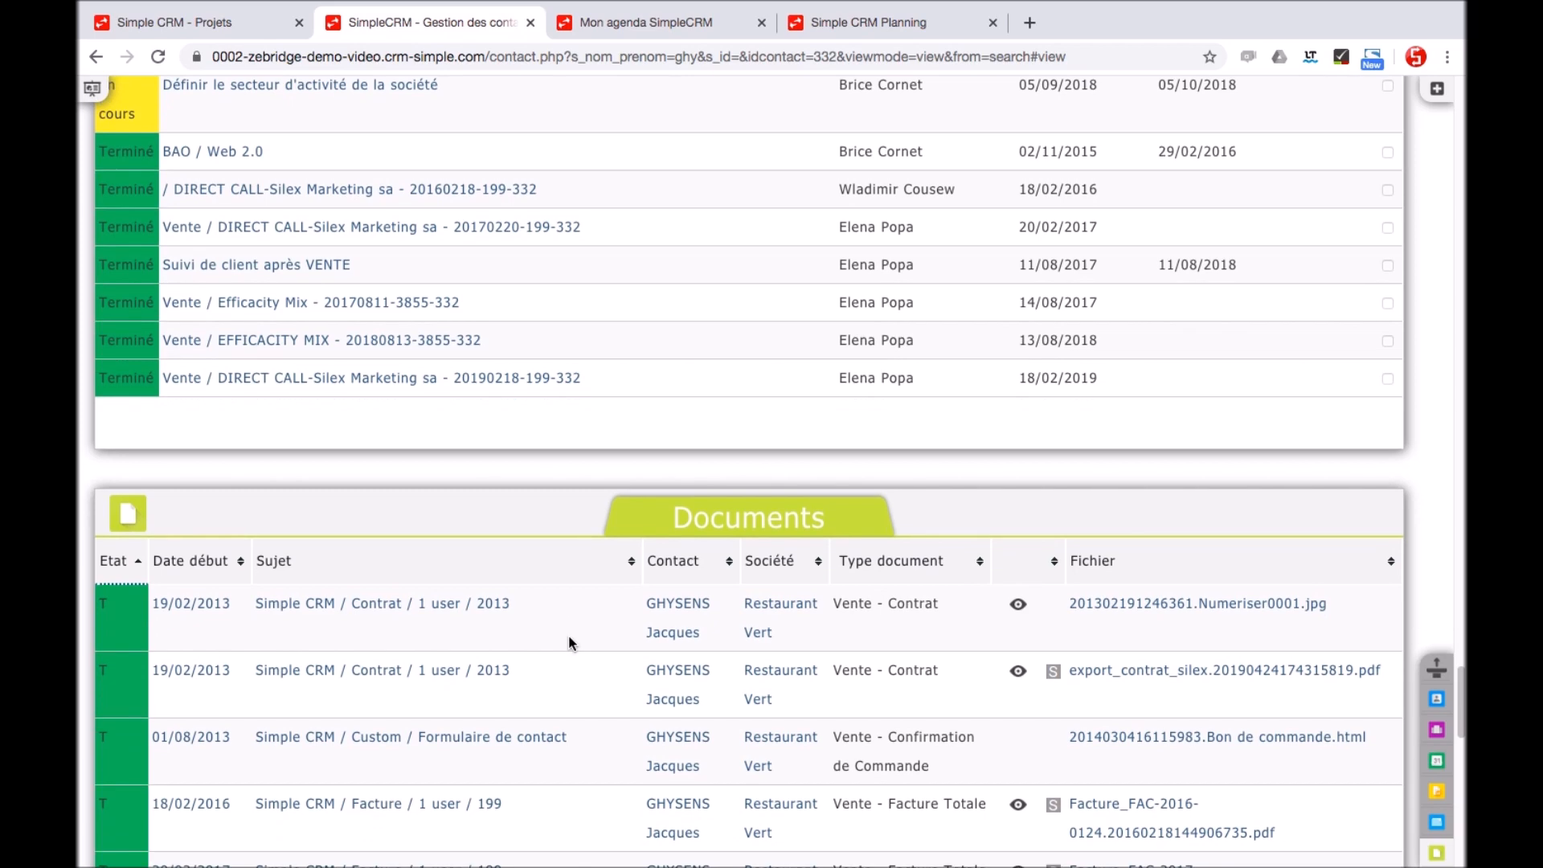
left_click(1437, 729)
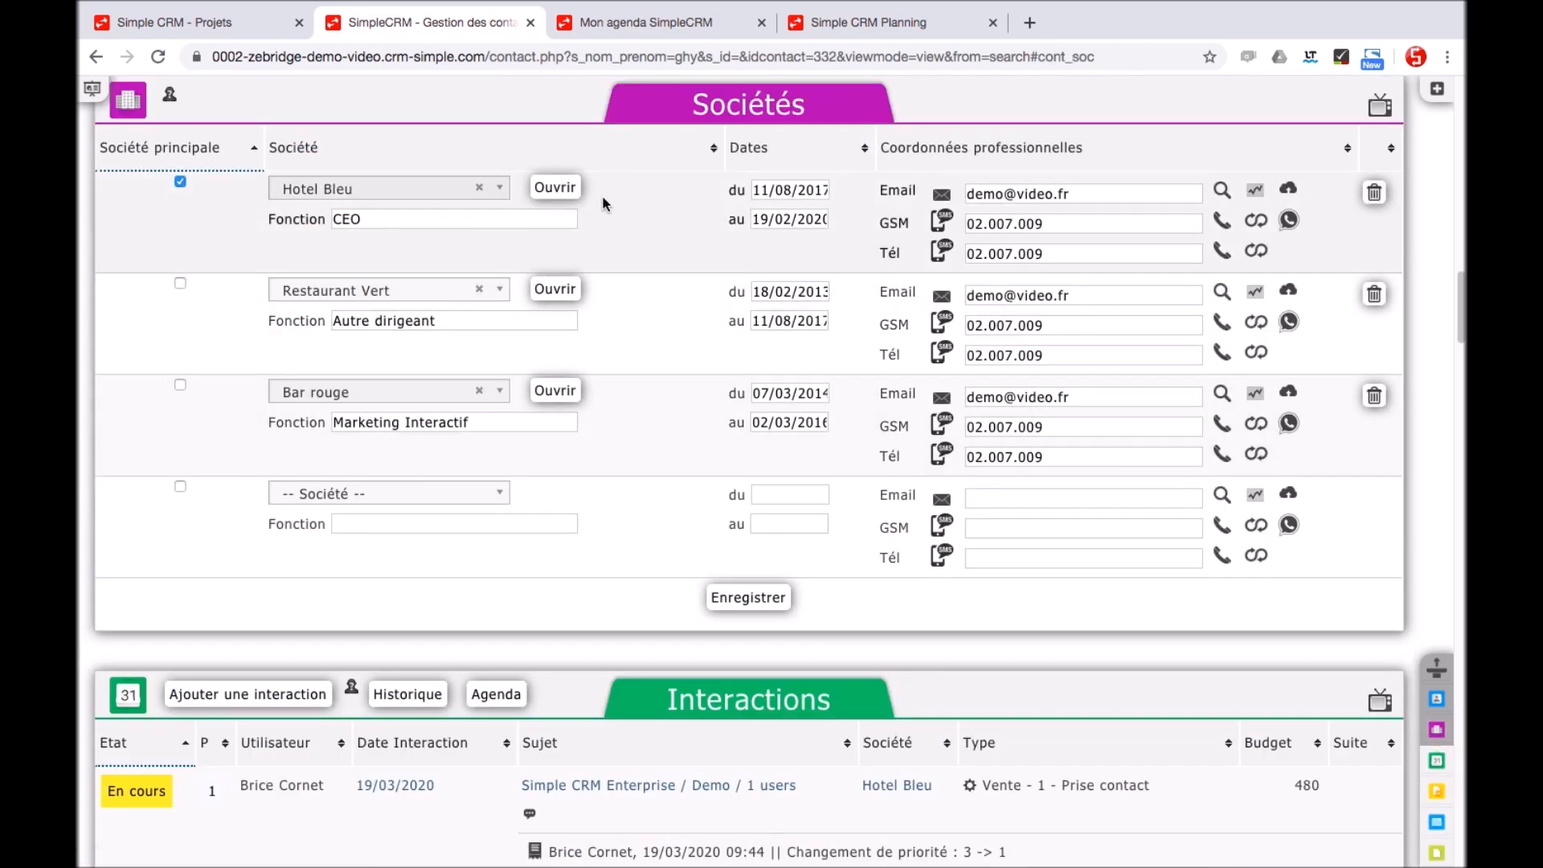
left_click(555, 190)
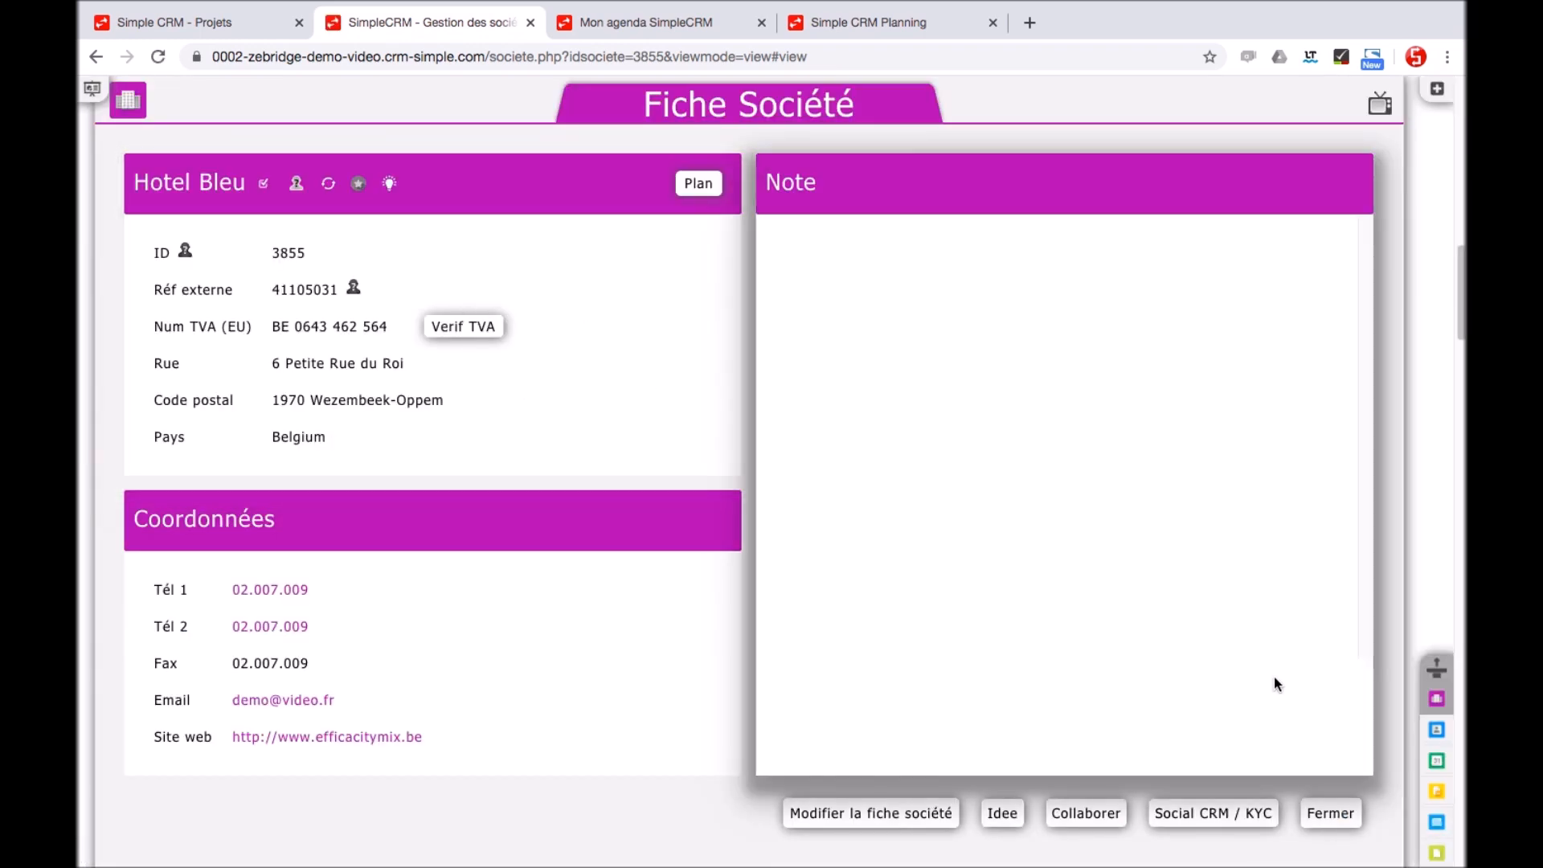
Enter 34 total employees and set the first cold call date to 19/03/2020
scroll(1106, 648, "down", 5)
scroll(1107, 651, "down", 4)
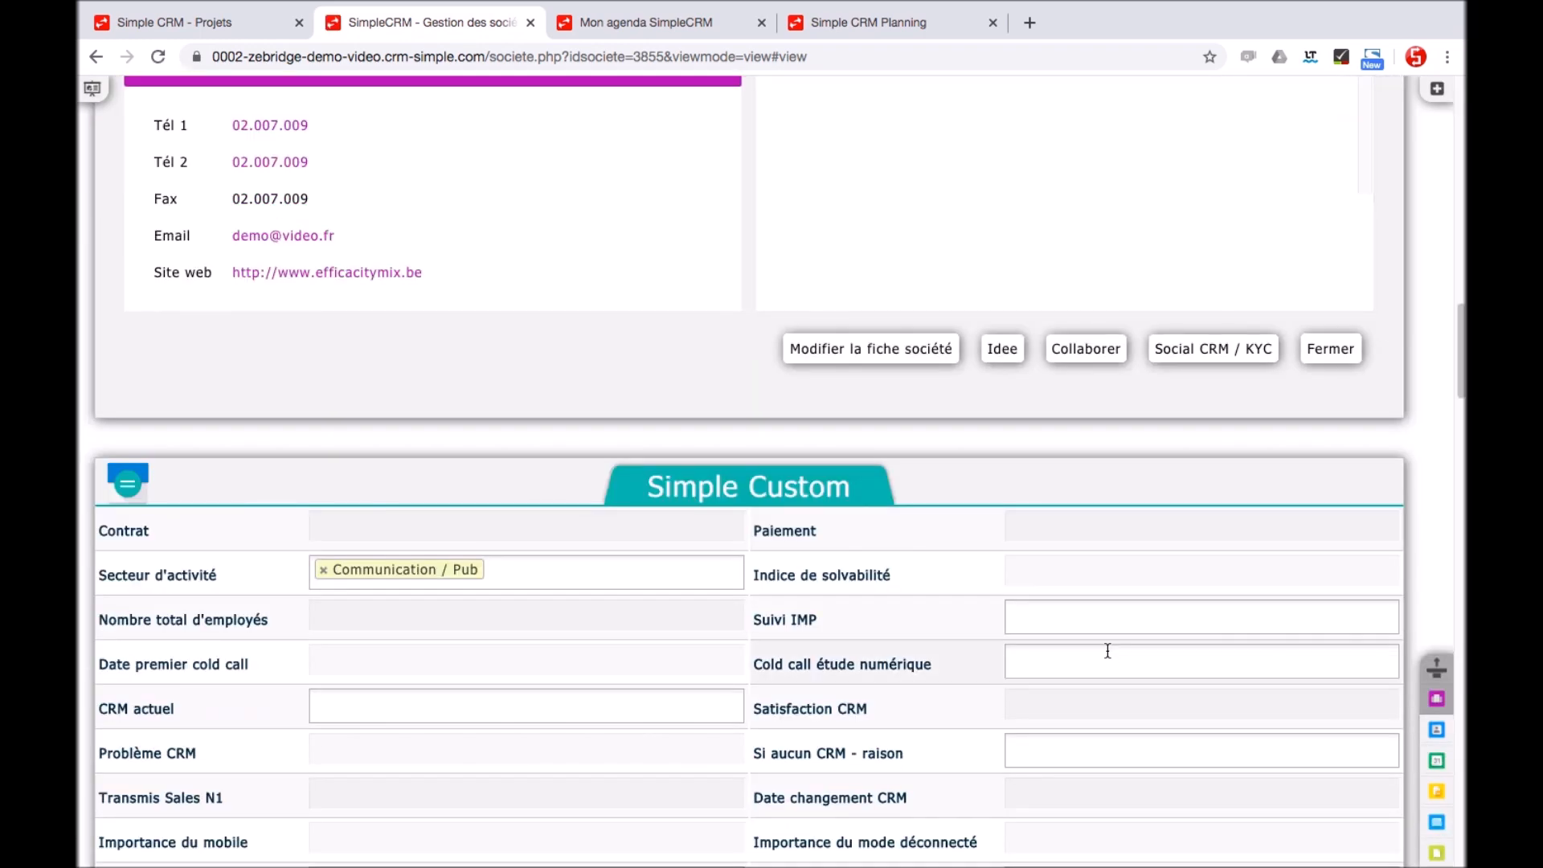
scroll(1107, 651, "down", 1)
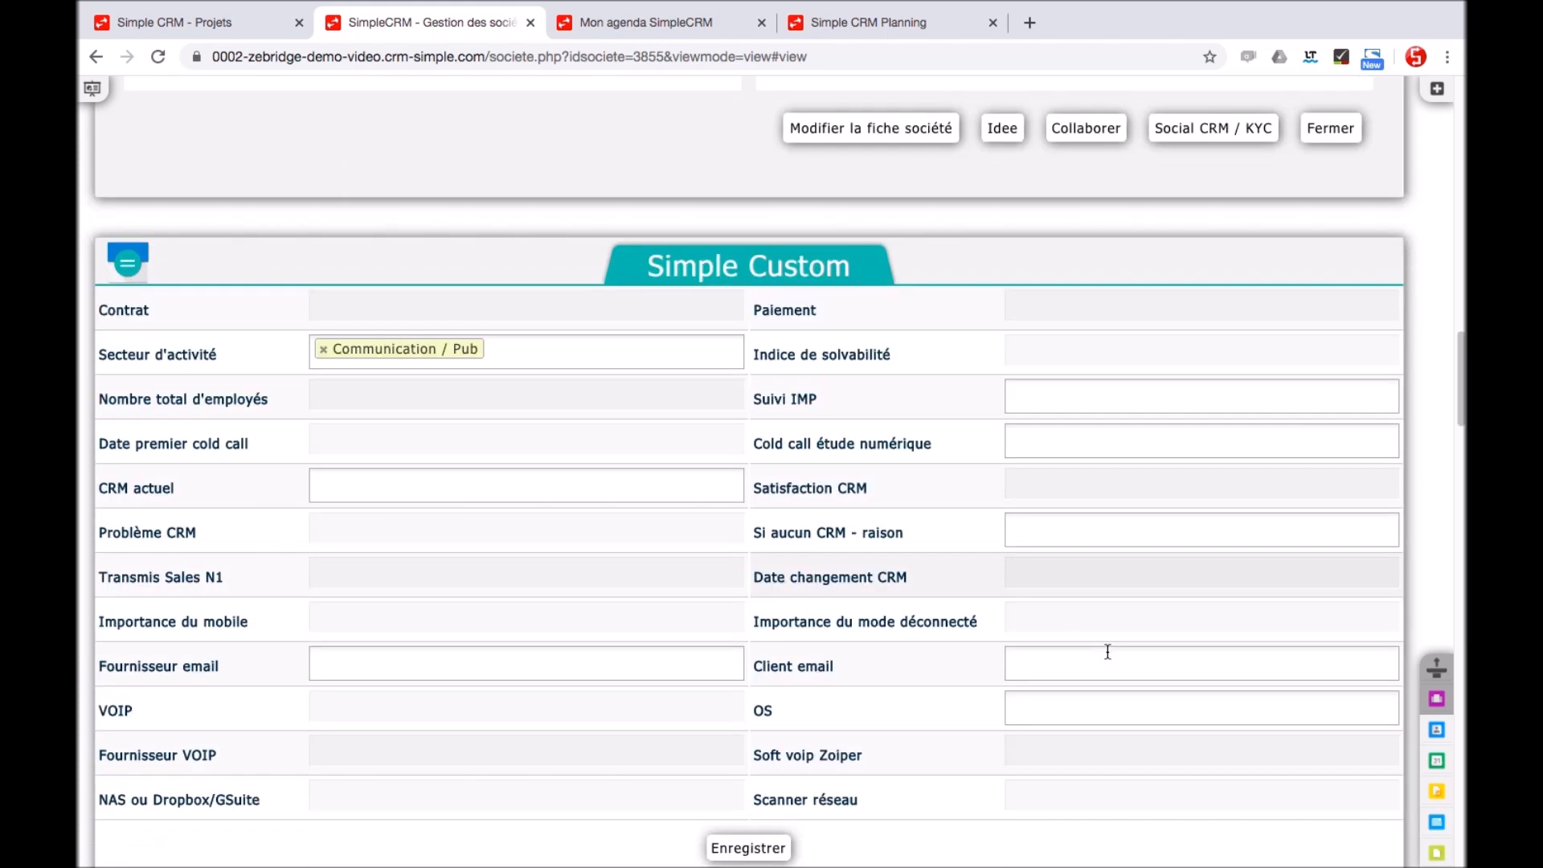
left_click(470, 394)
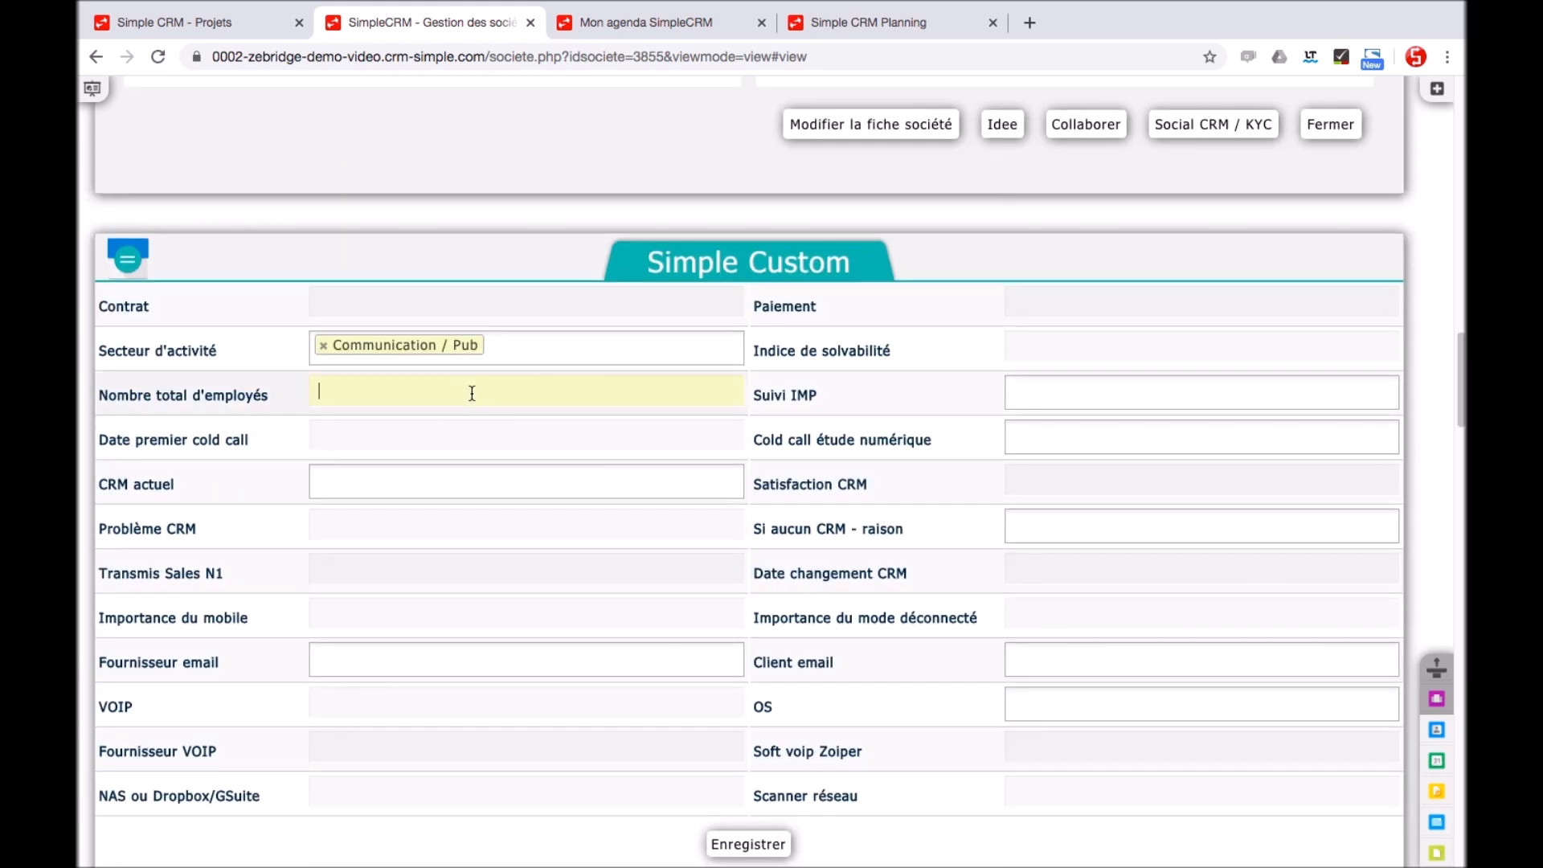
left_click(454, 440)
left_click(429, 614)
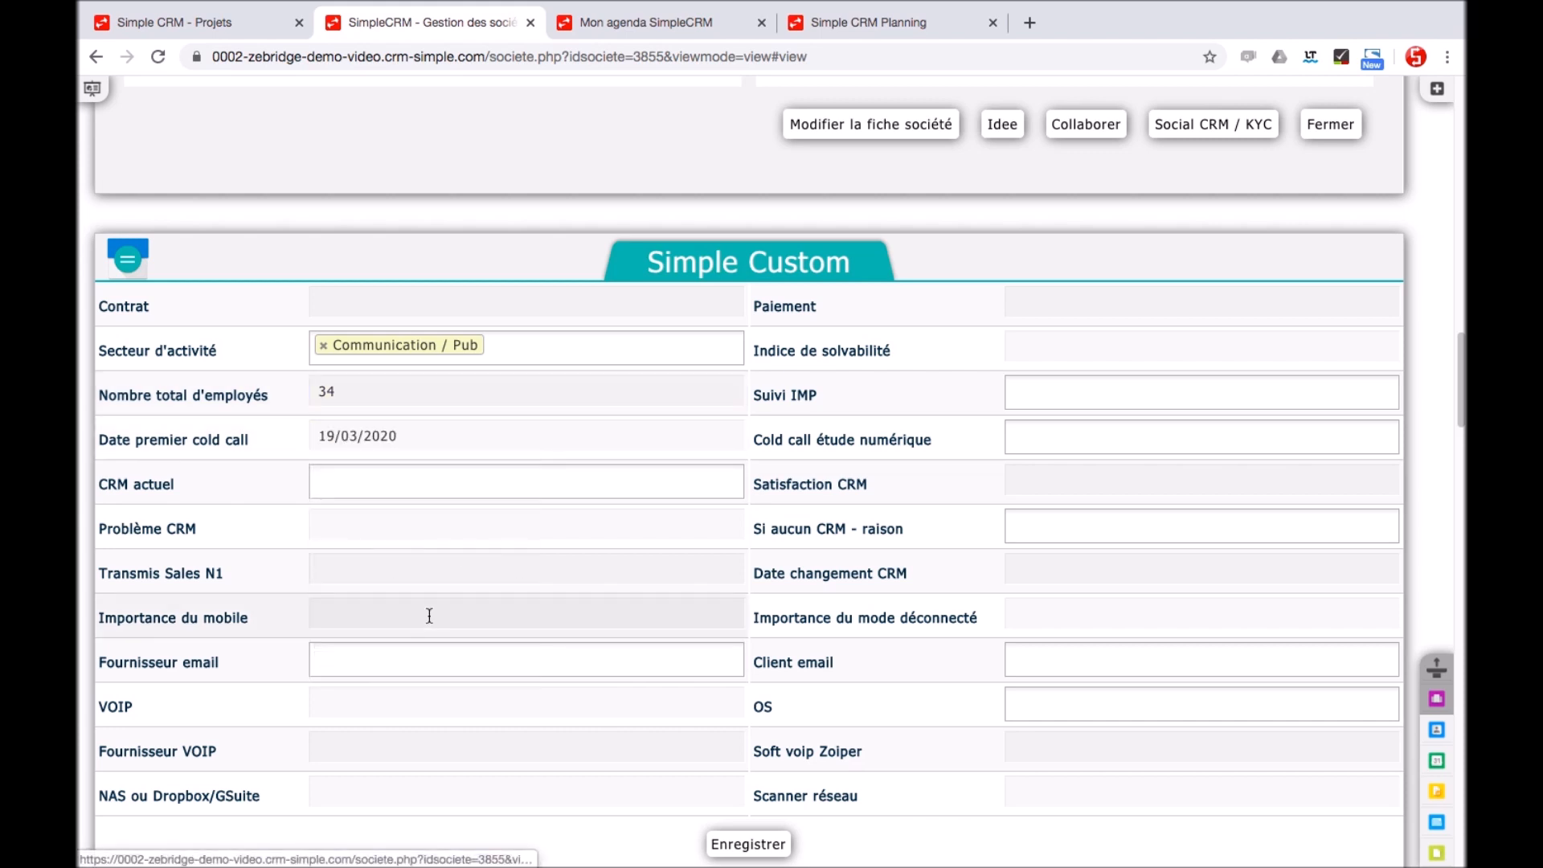
Set Transmis Sales N1 to Non
left_click(414, 576)
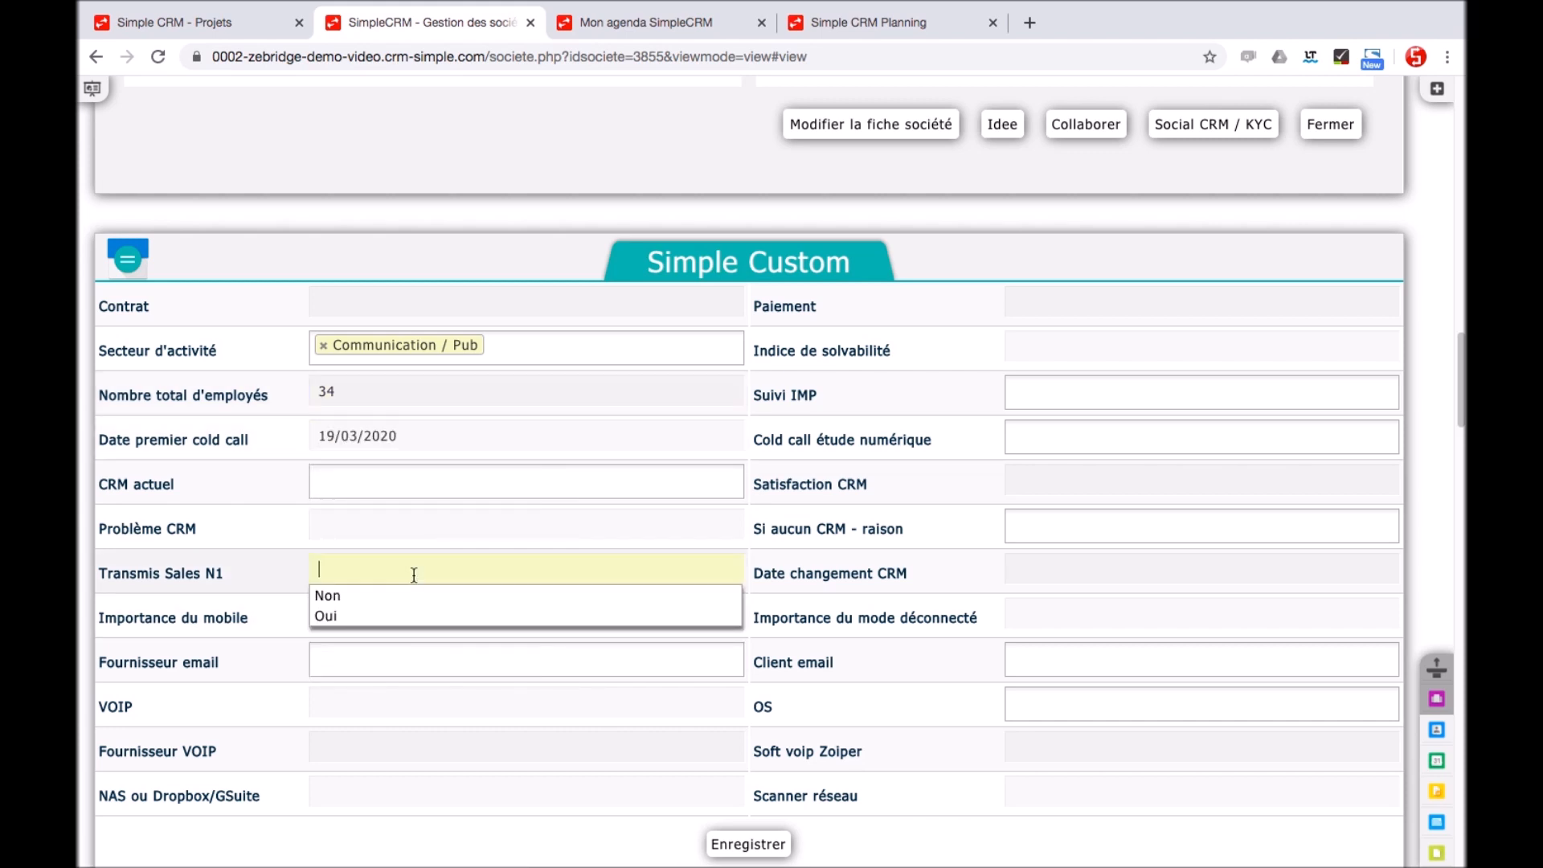
left_click(390, 598)
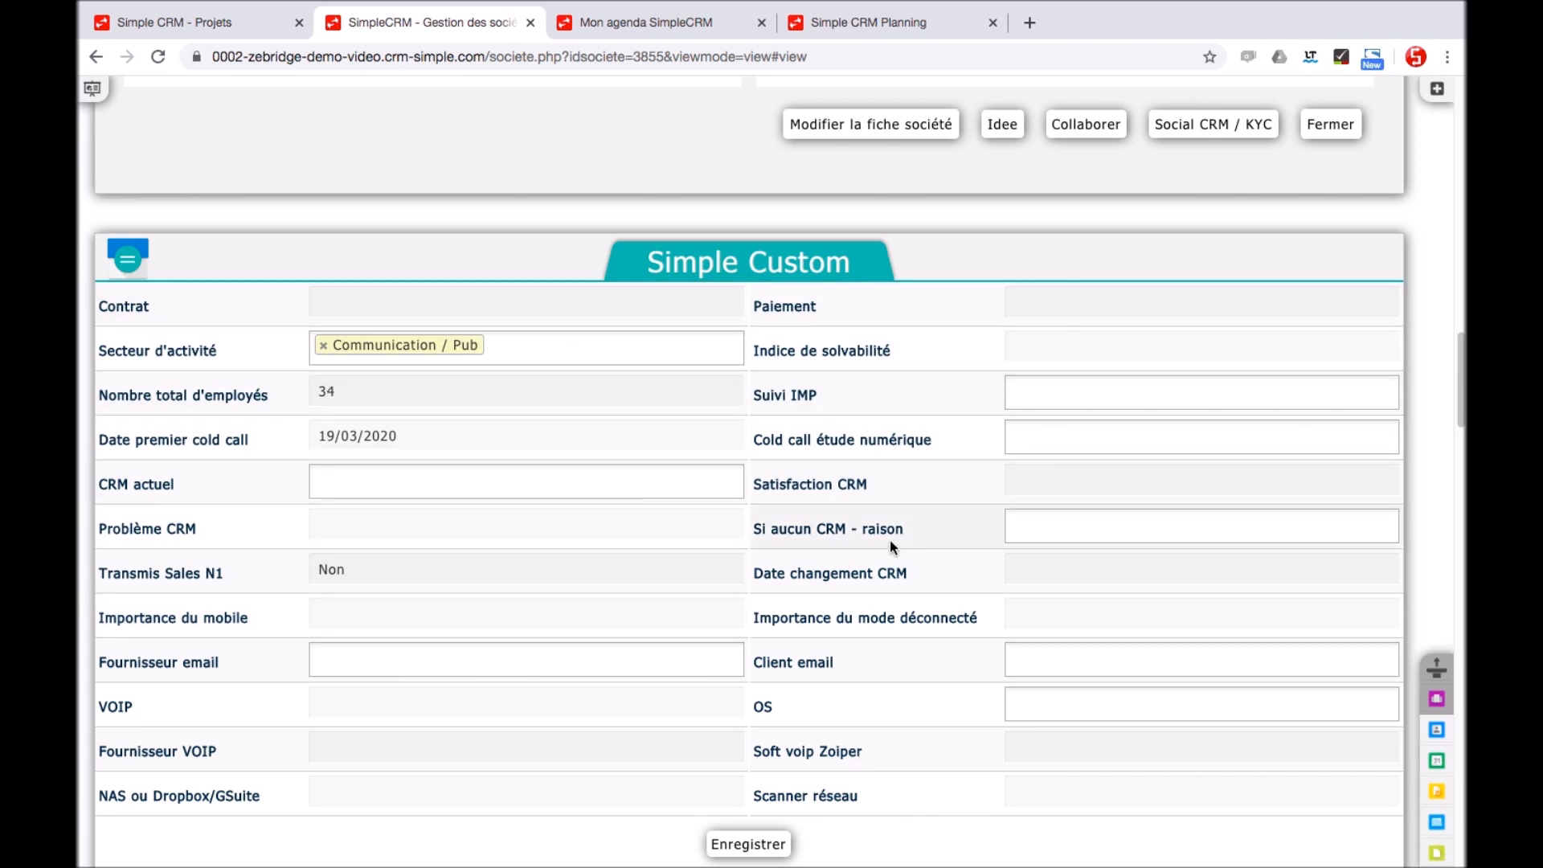
scroll(889, 540, "down", 8)
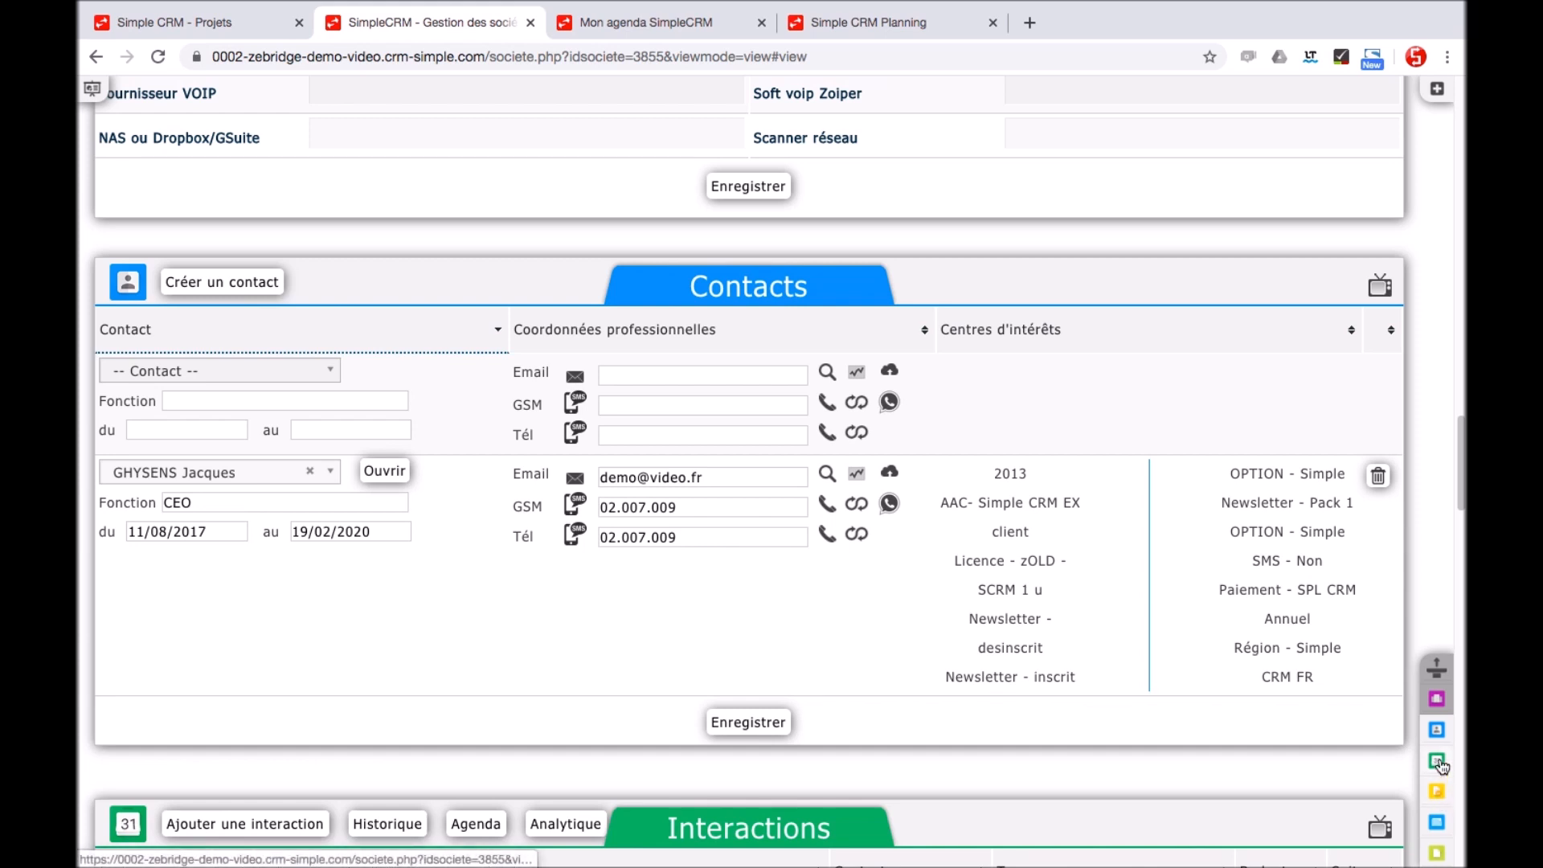
Jump through Hotel Bleu's Interactions, Analytique, Projets and Documents sections, then back to the top
left_click(1438, 762)
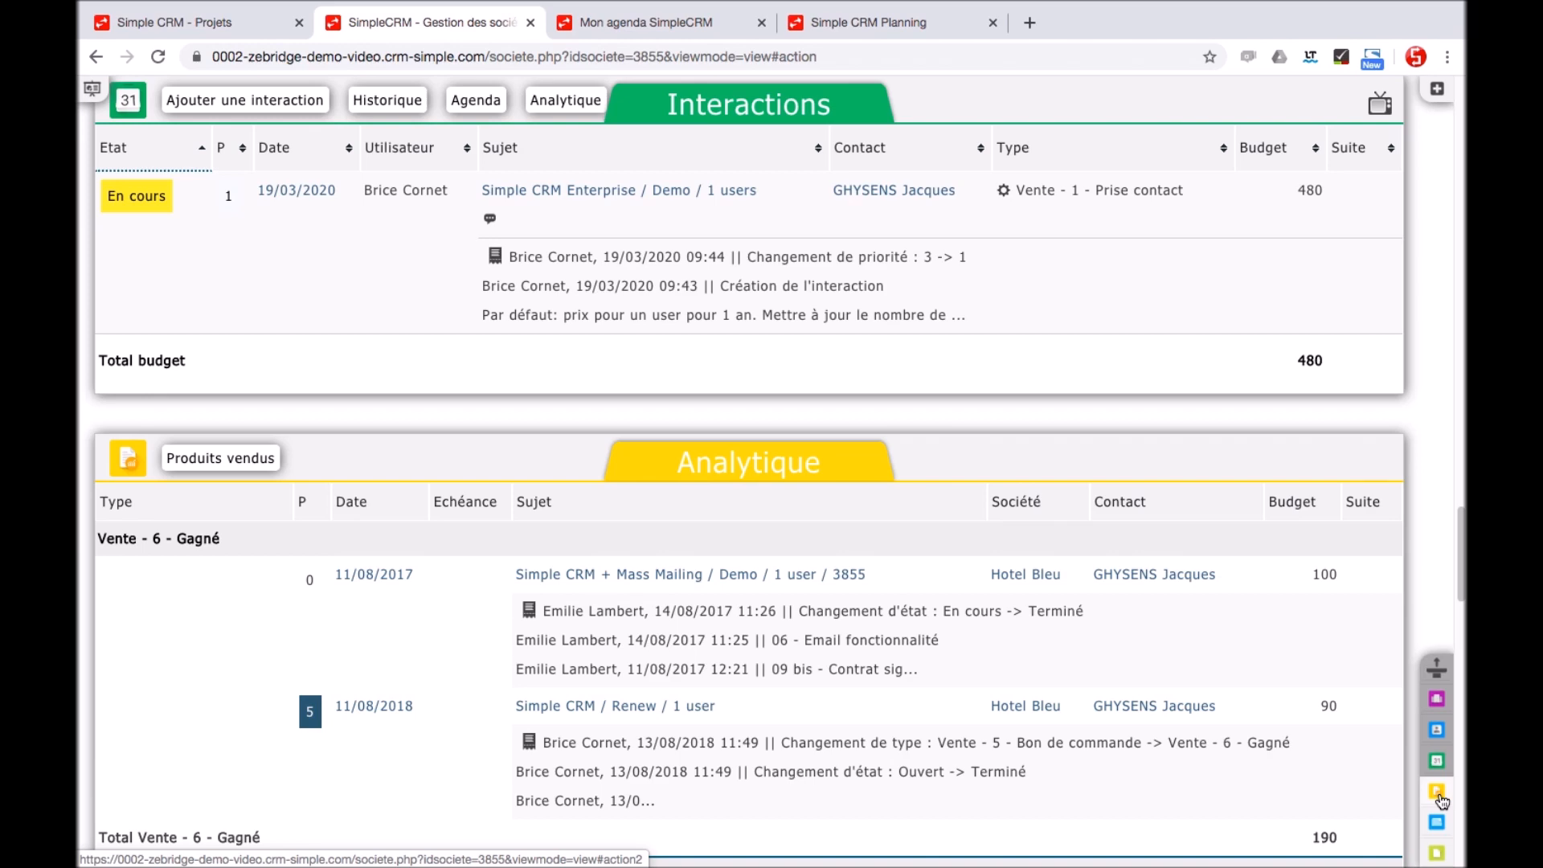
left_click(1438, 796)
left_click(1439, 824)
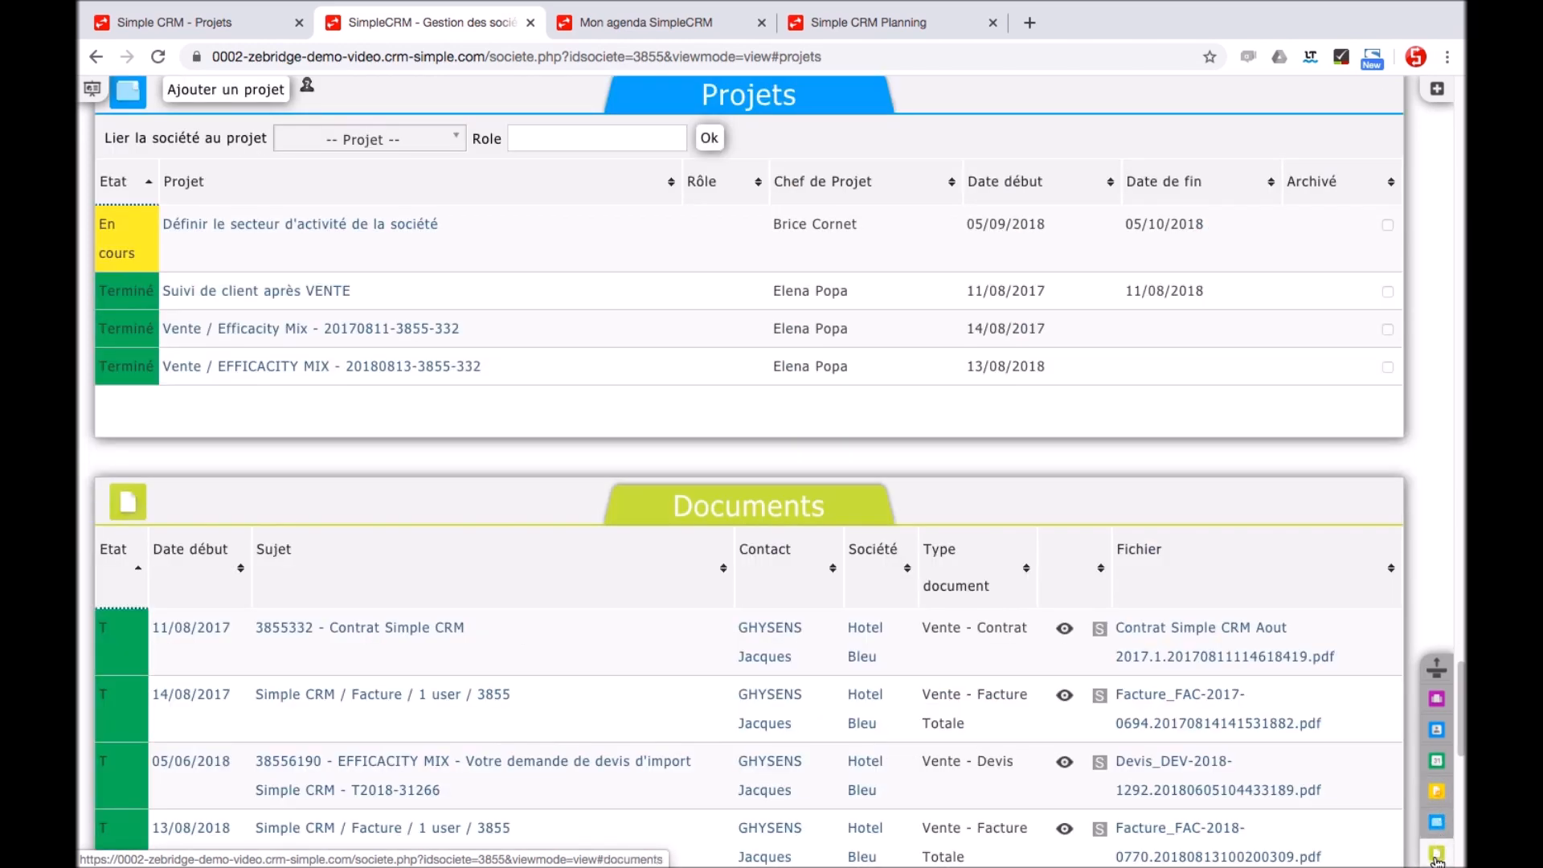
left_click(1437, 853)
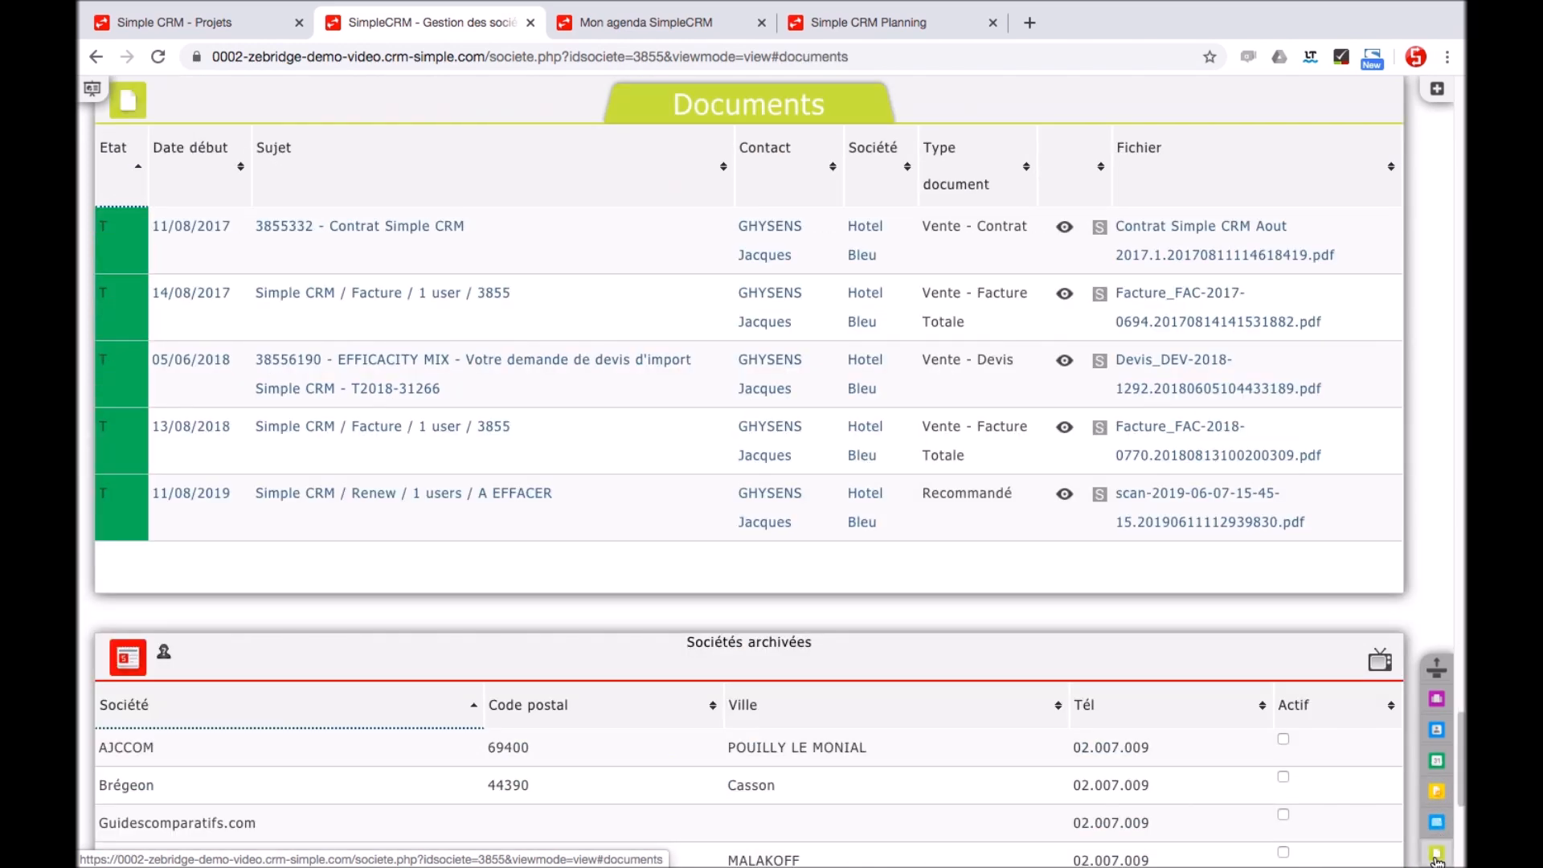
left_click(1437, 670)
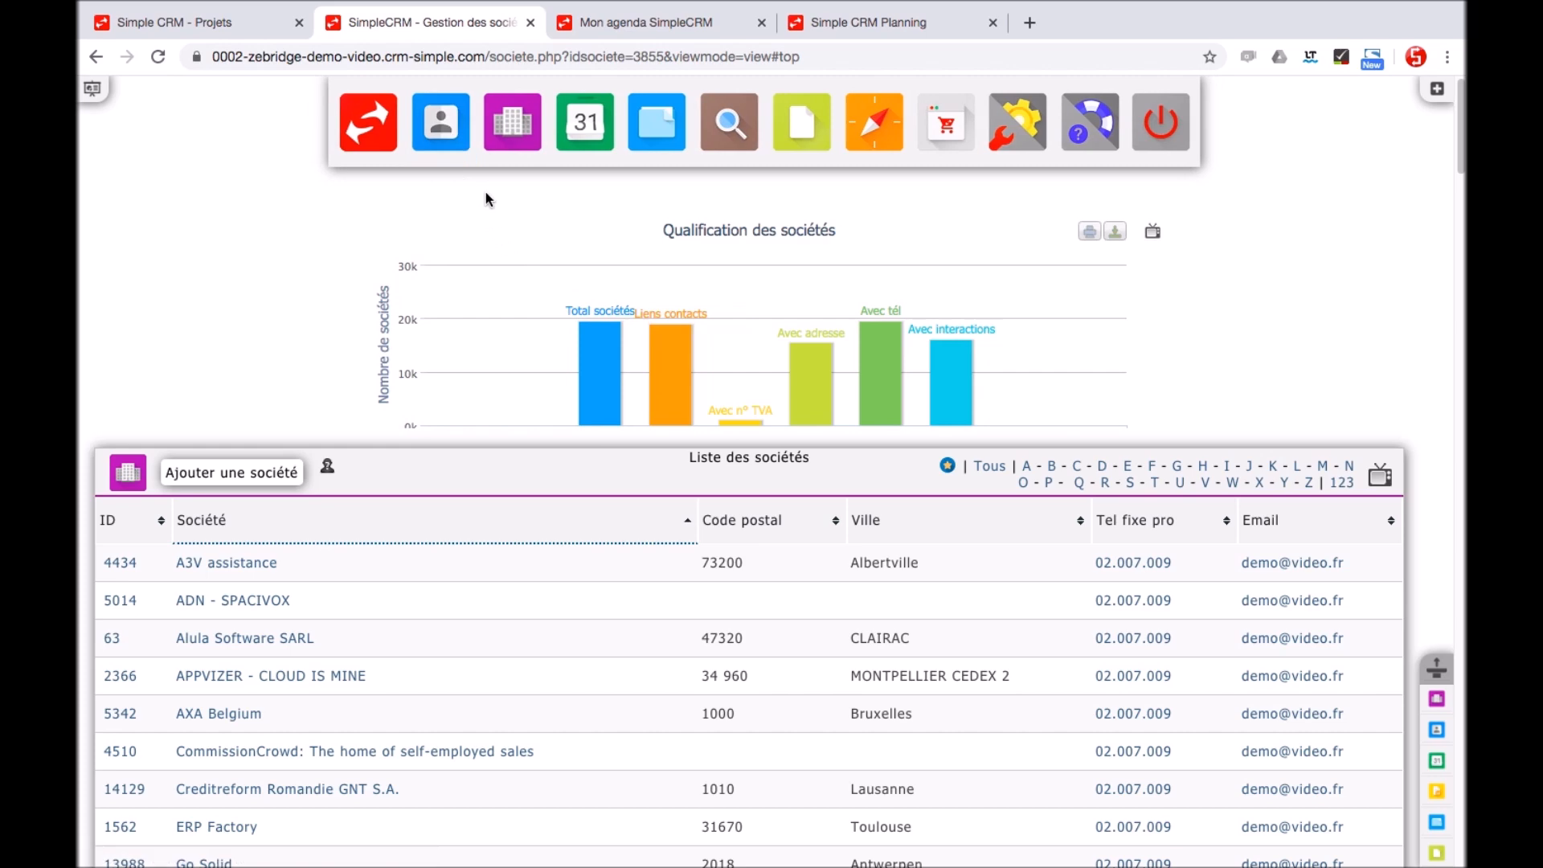
Filter interactions to the week 16/03–22/03/2020 and map their route in Google Maps (40 h, 4 229 km)
left_click(584, 157)
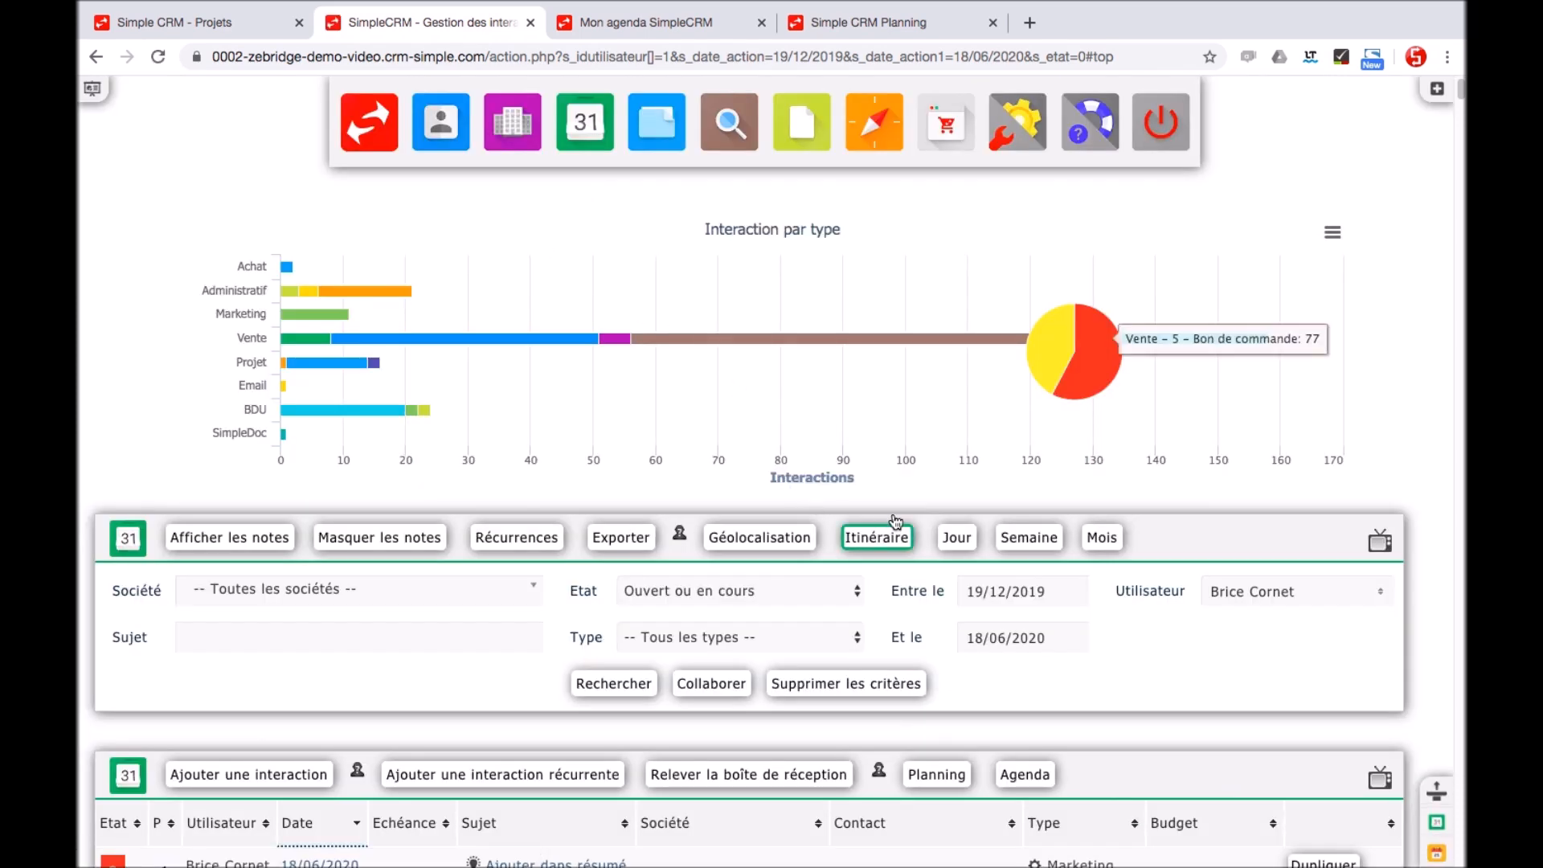
left_click(1302, 595)
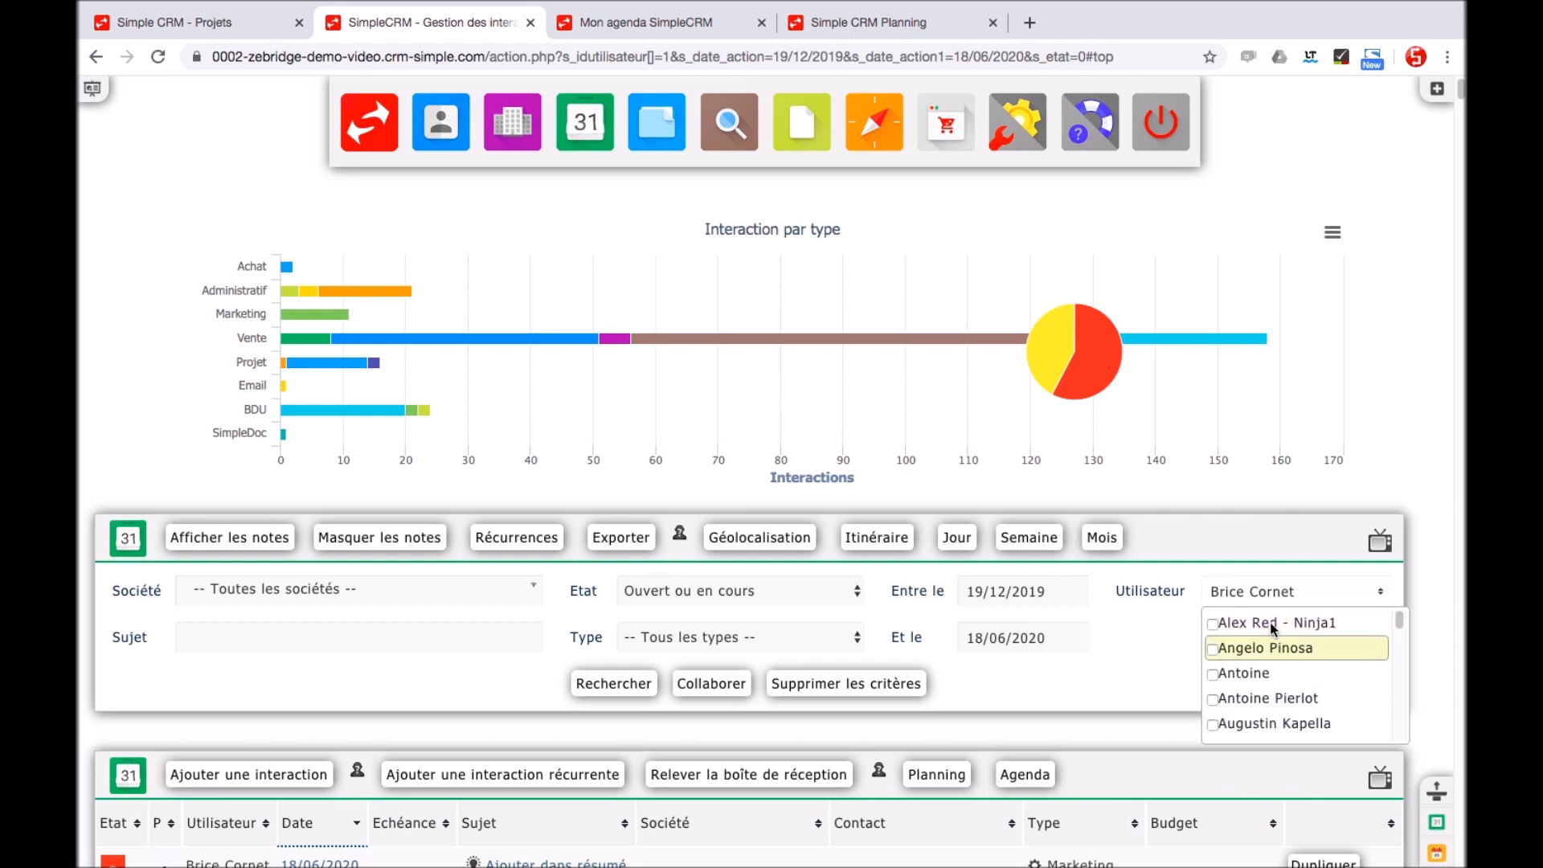
left_click(1135, 630)
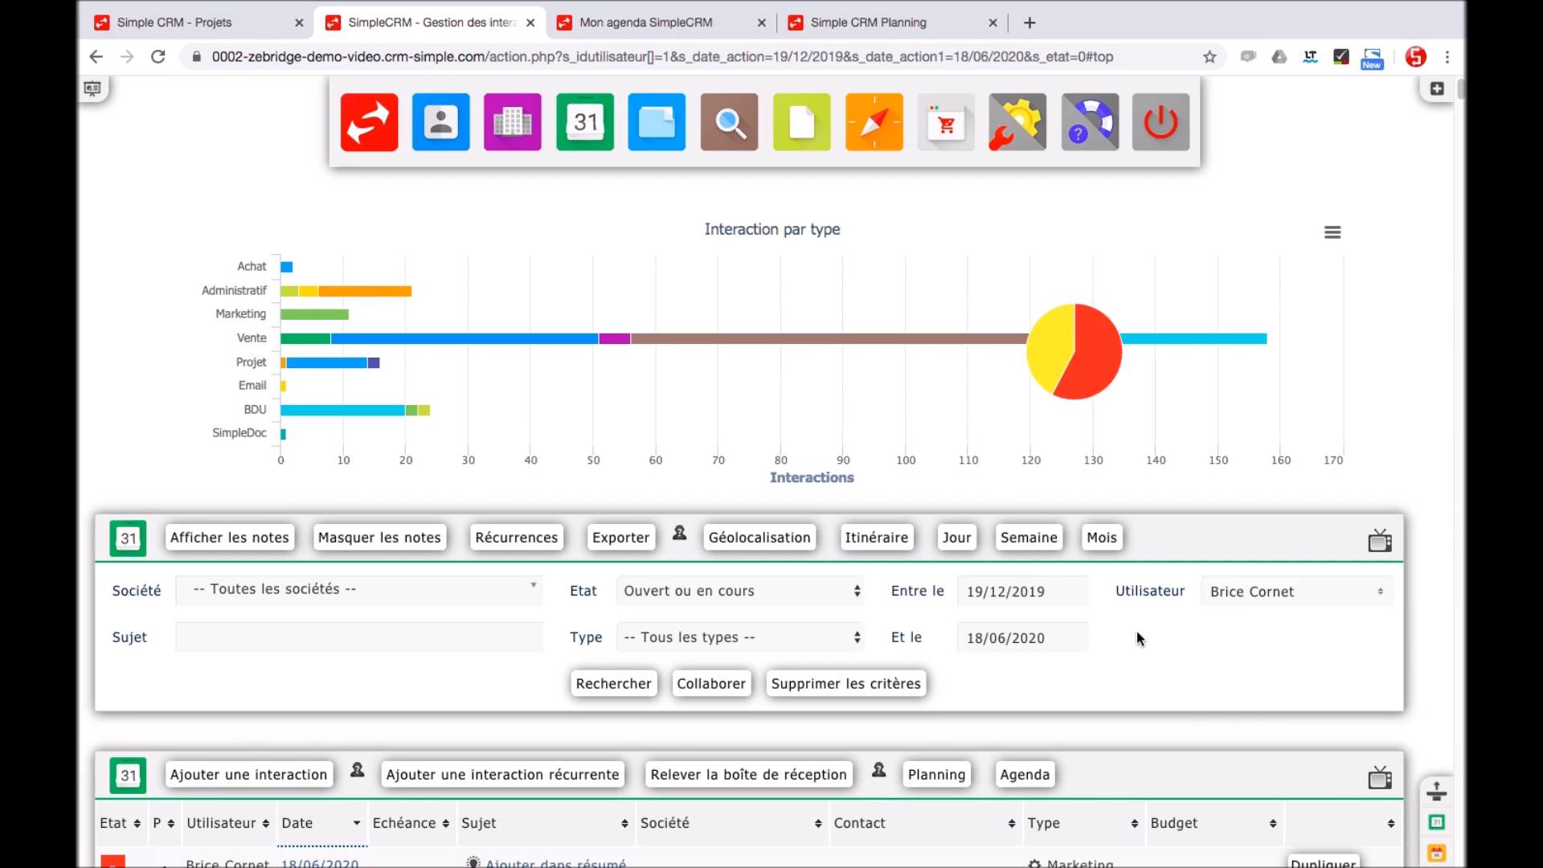
left_click(1010, 545)
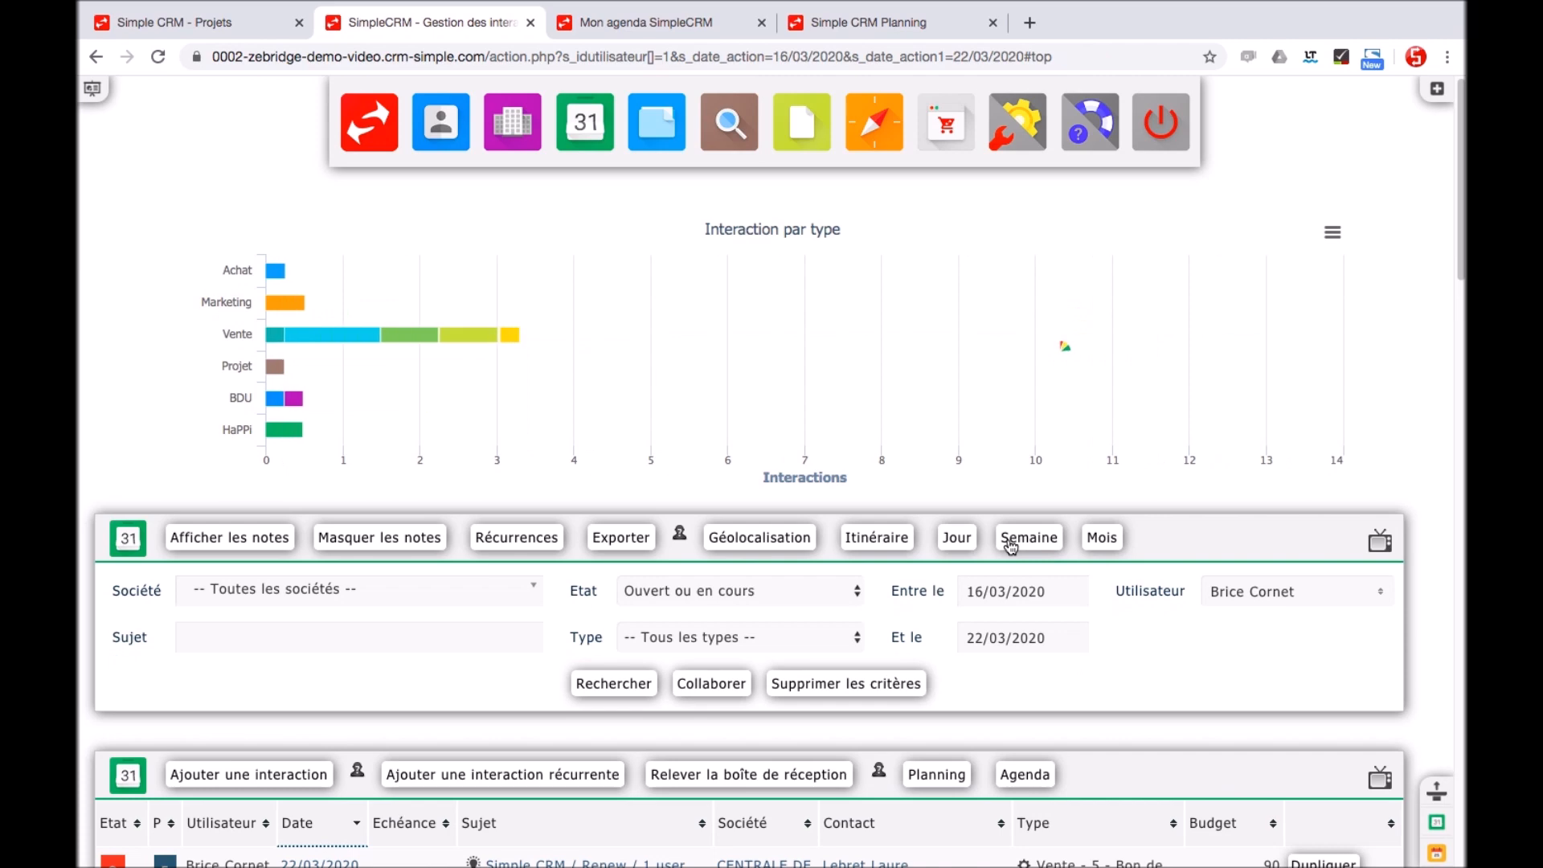
left_click(856, 552)
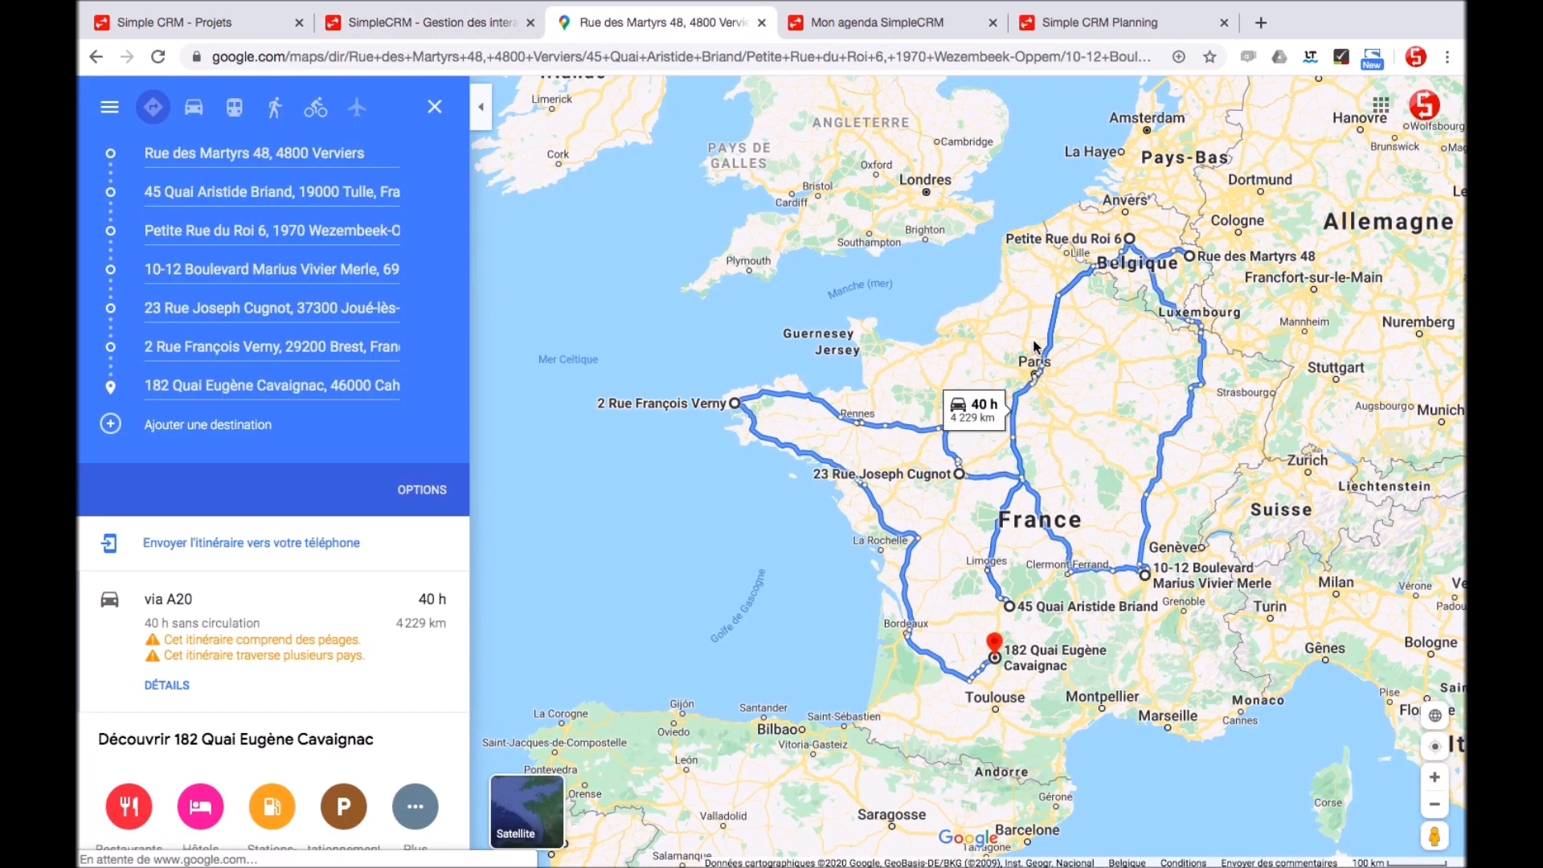
left_click(392, 22)
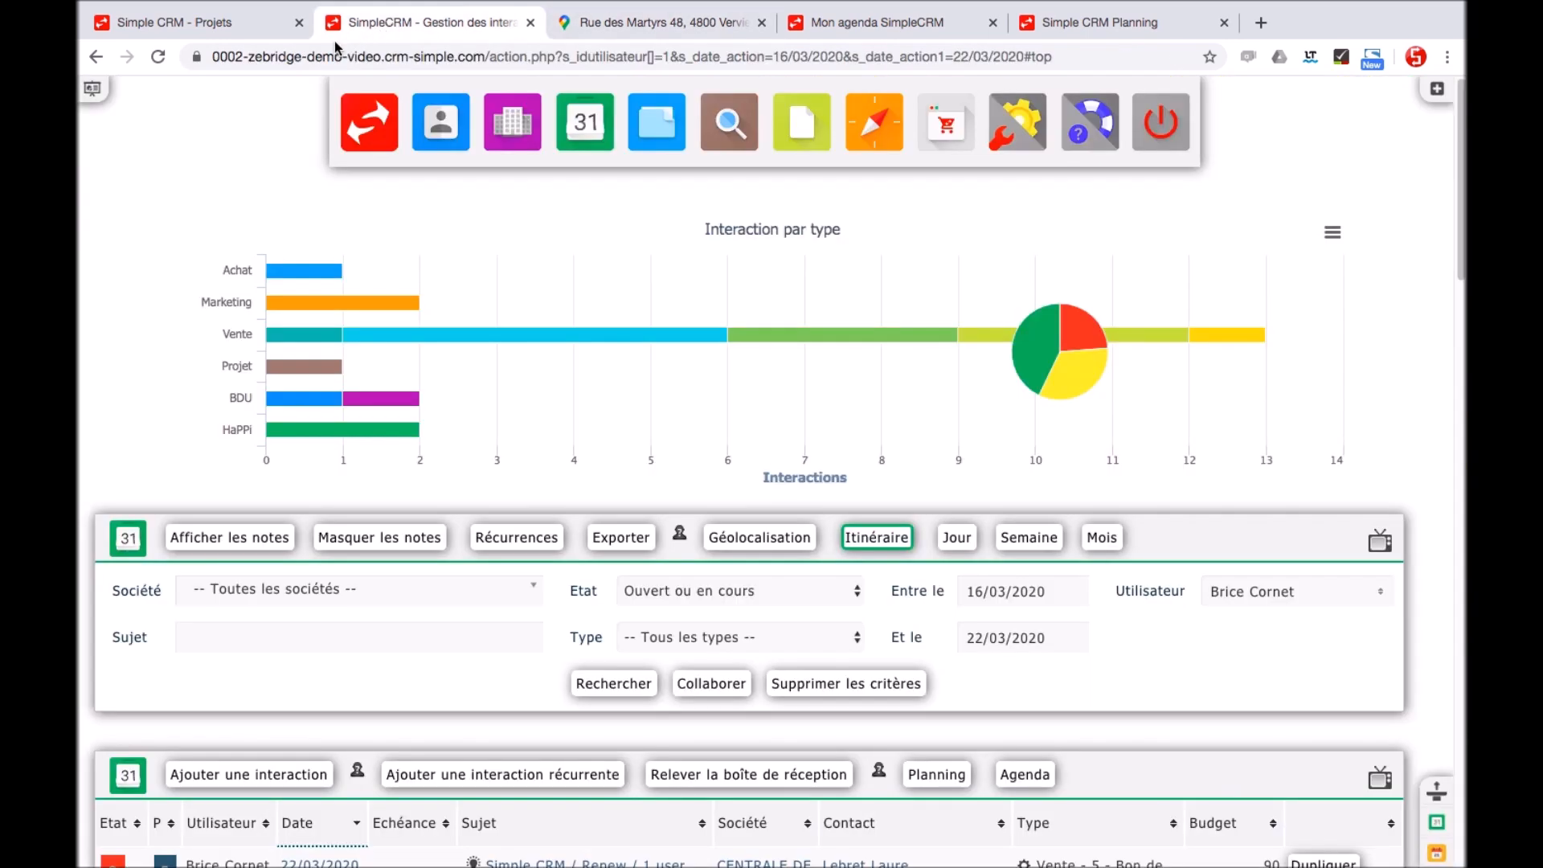
Open project 6 and visit its Utilisateurs, Interactions and Documents sections, then its details
left_click(653, 133)
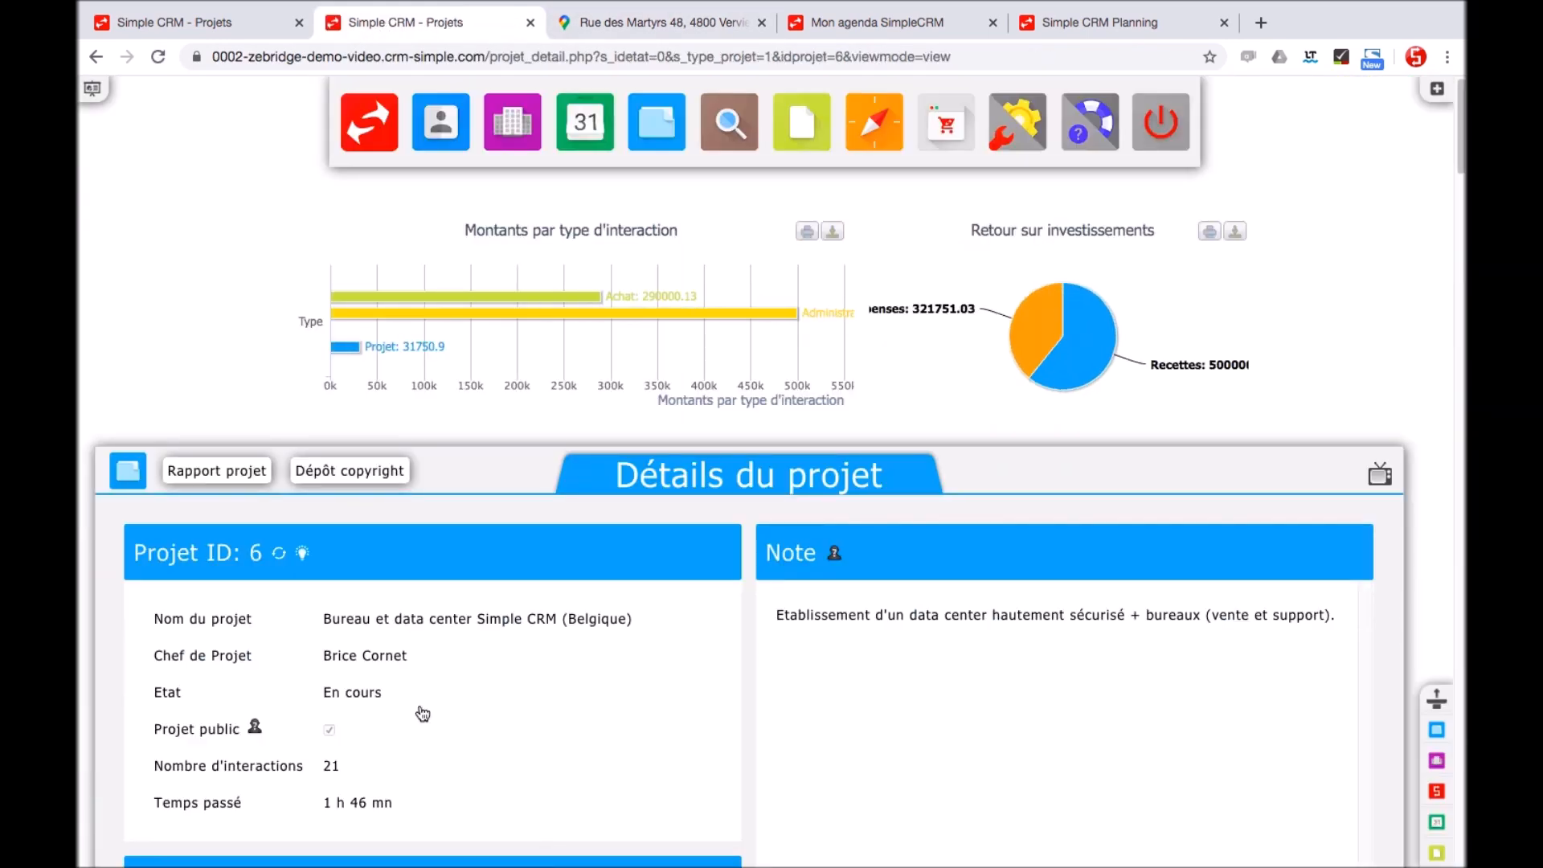
scroll(472, 713, "down", 15)
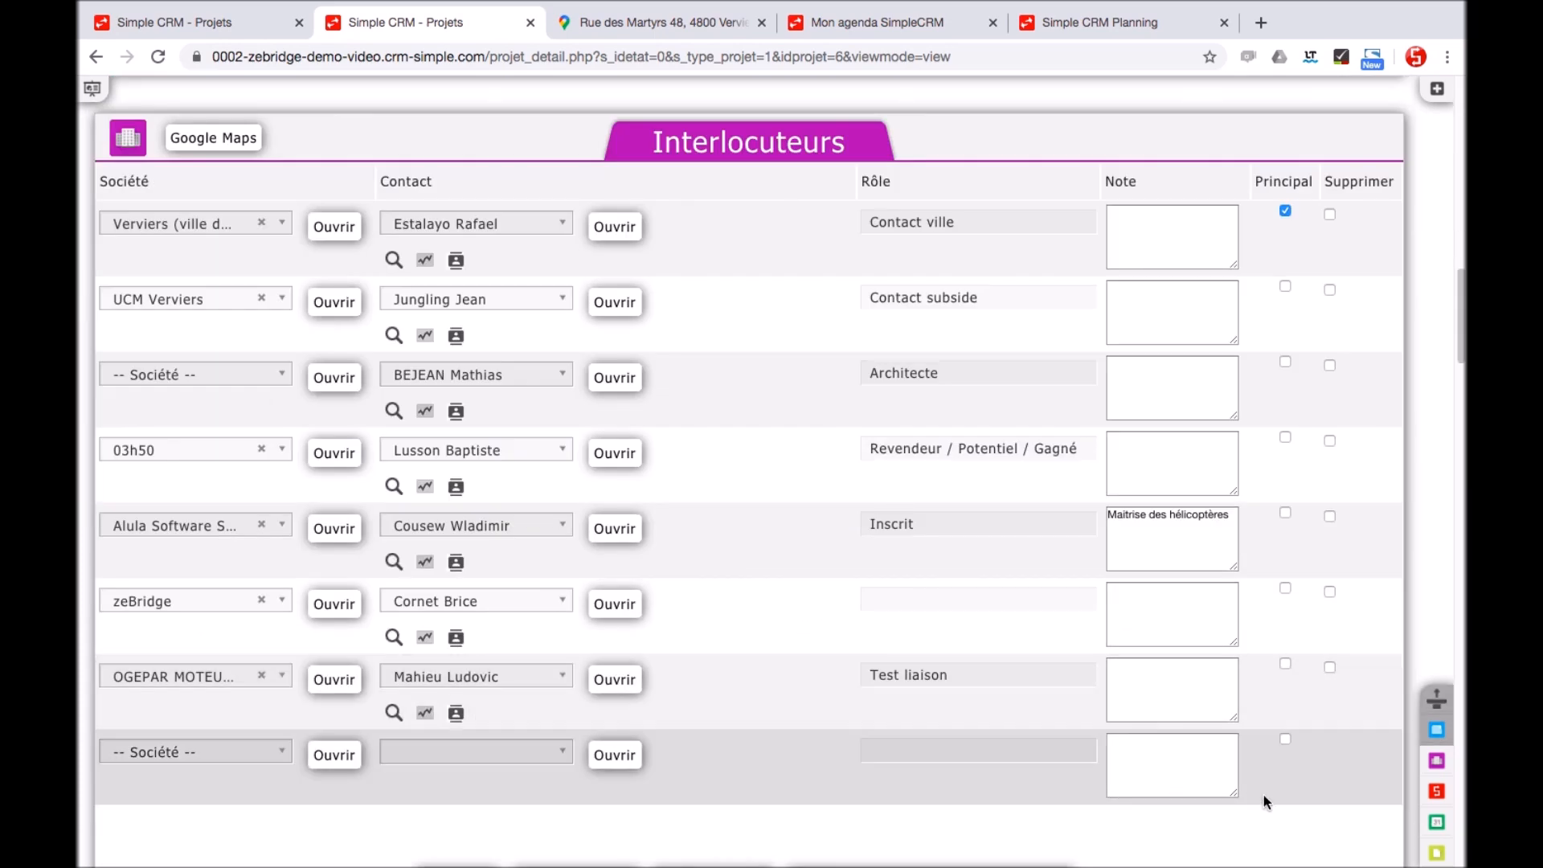
left_click(1436, 794)
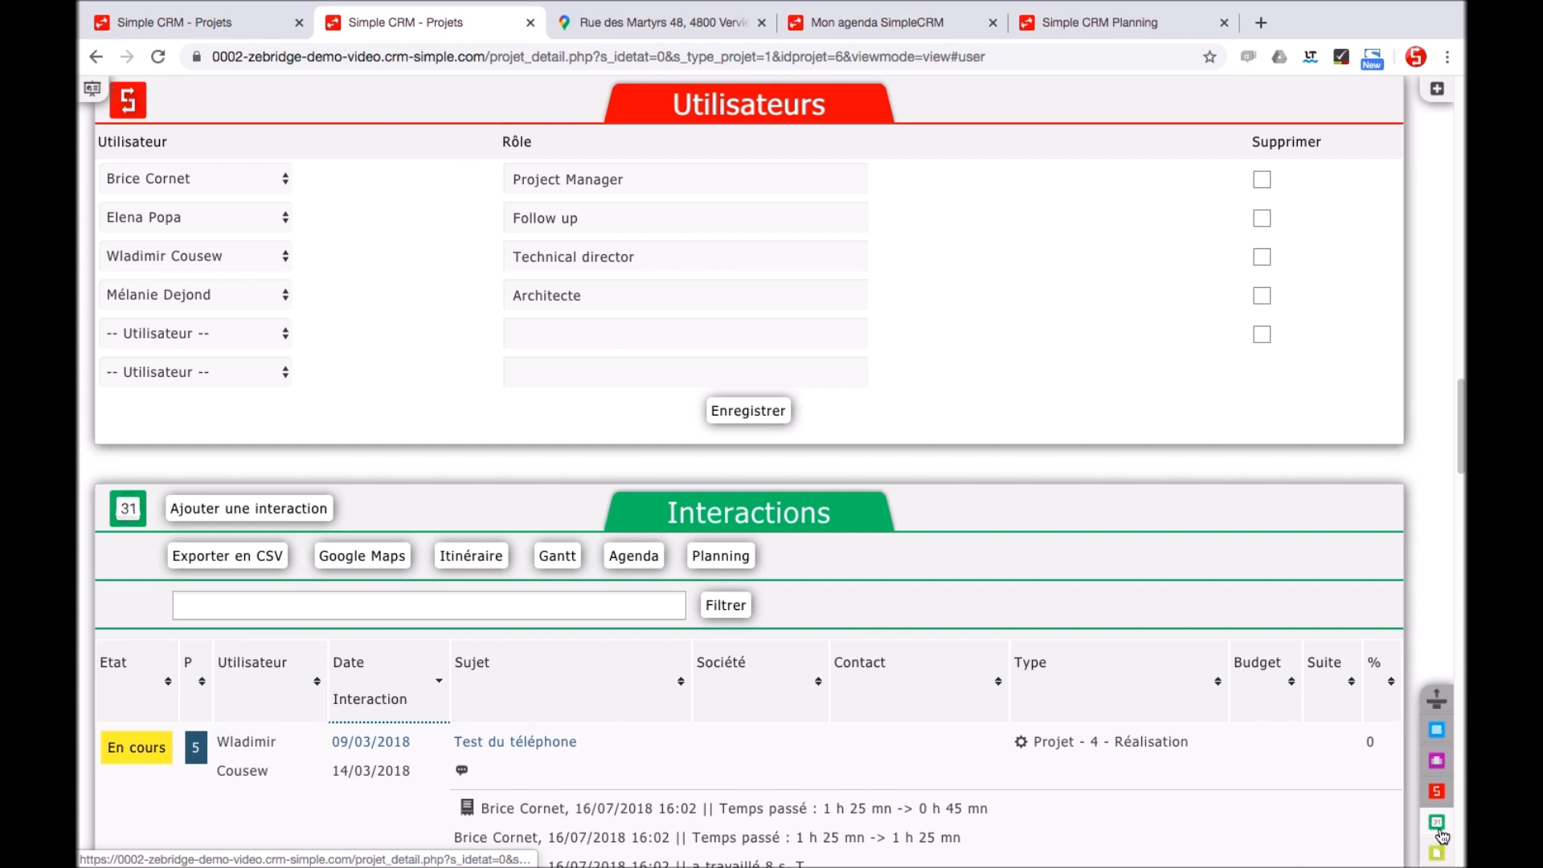
left_click(1437, 822)
left_click(1437, 854)
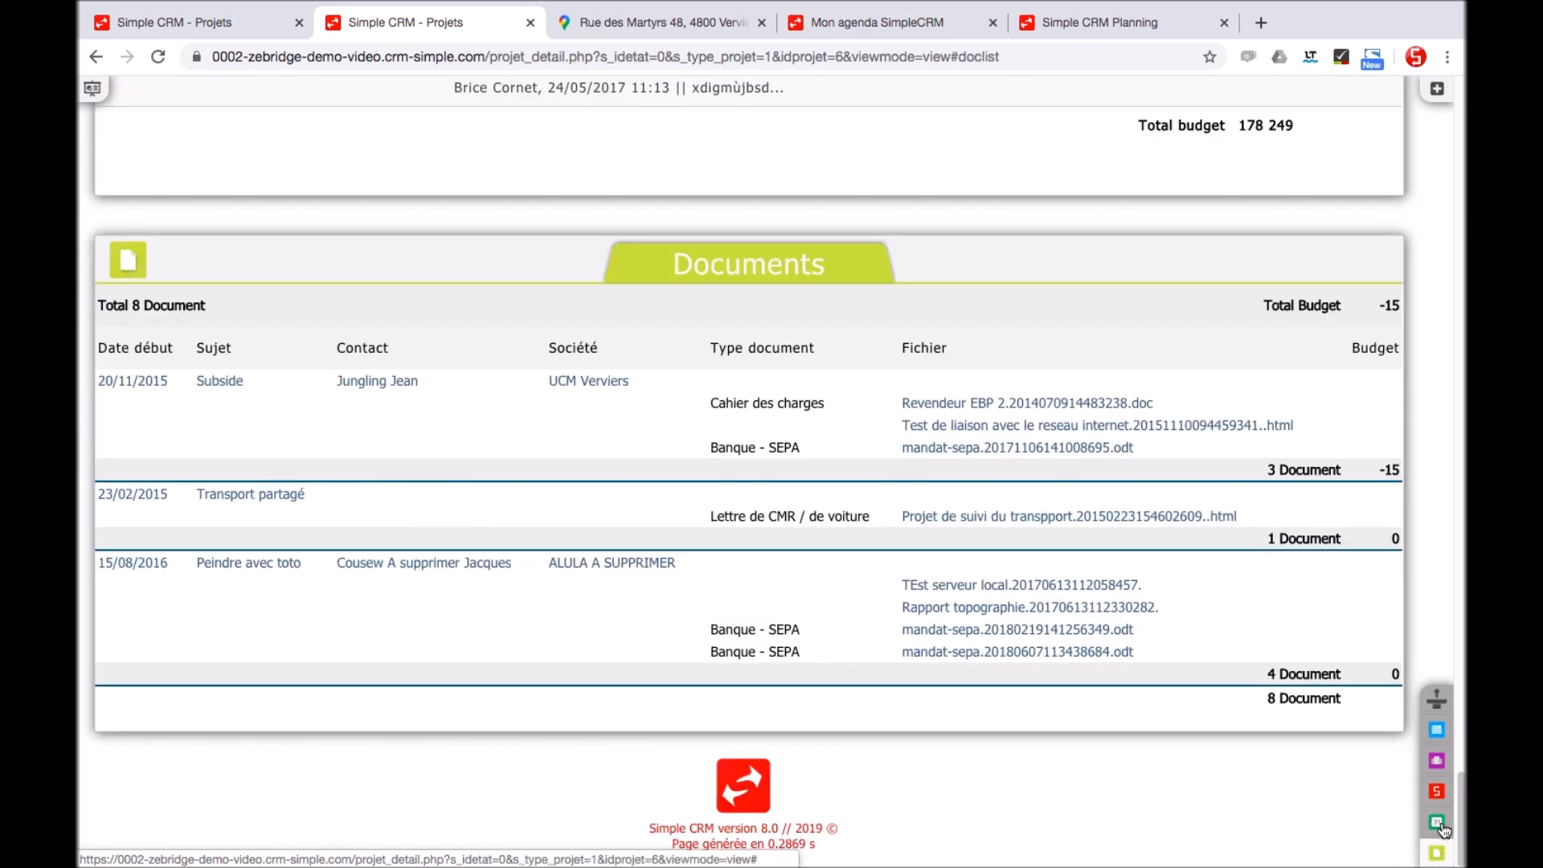
left_click(1438, 730)
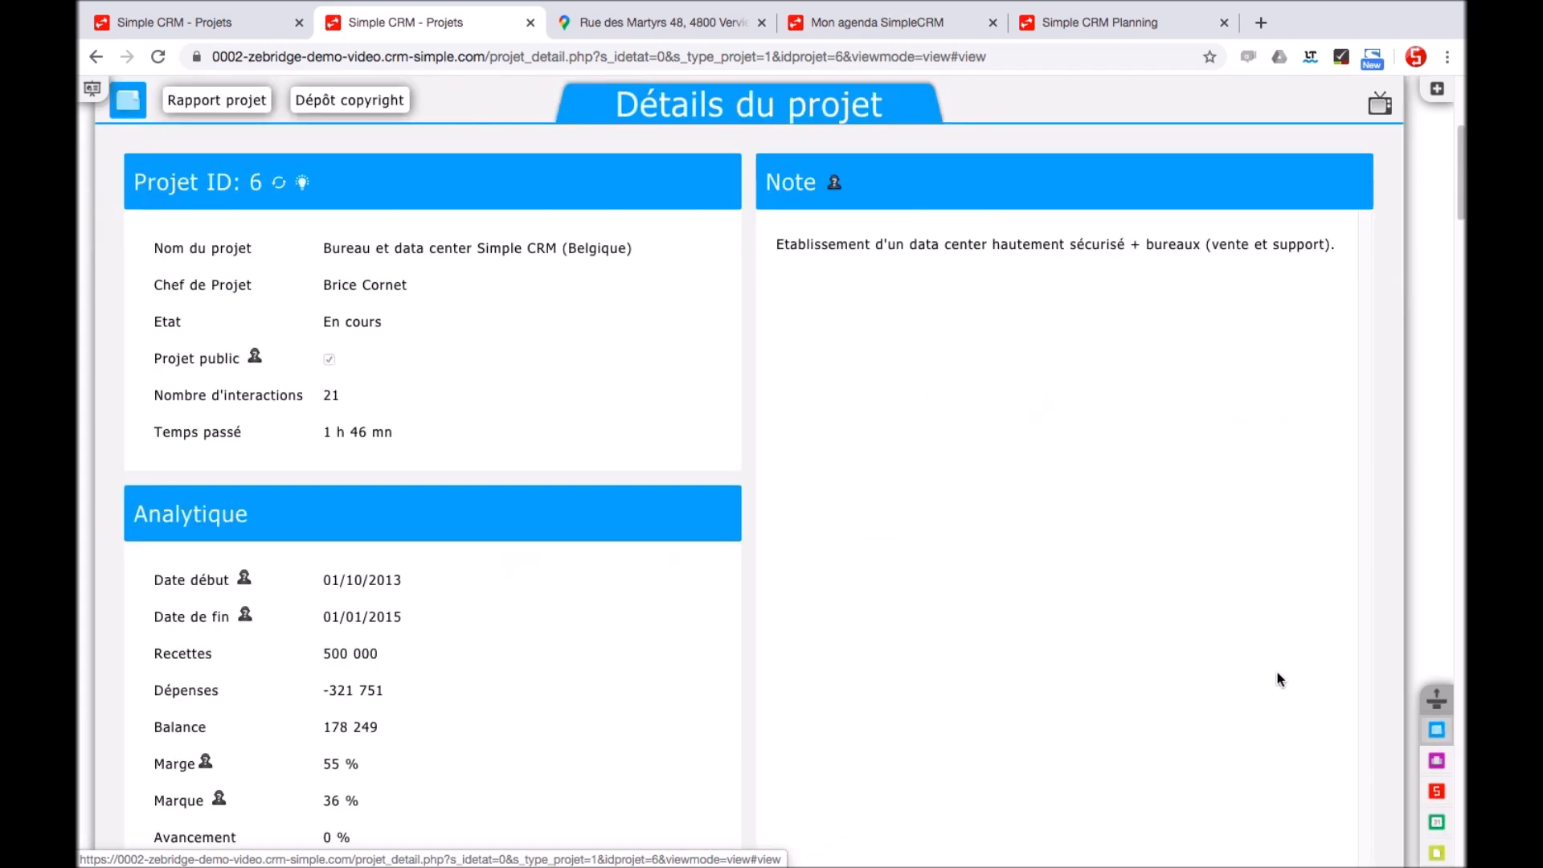
scroll(1255, 663, "up", 1)
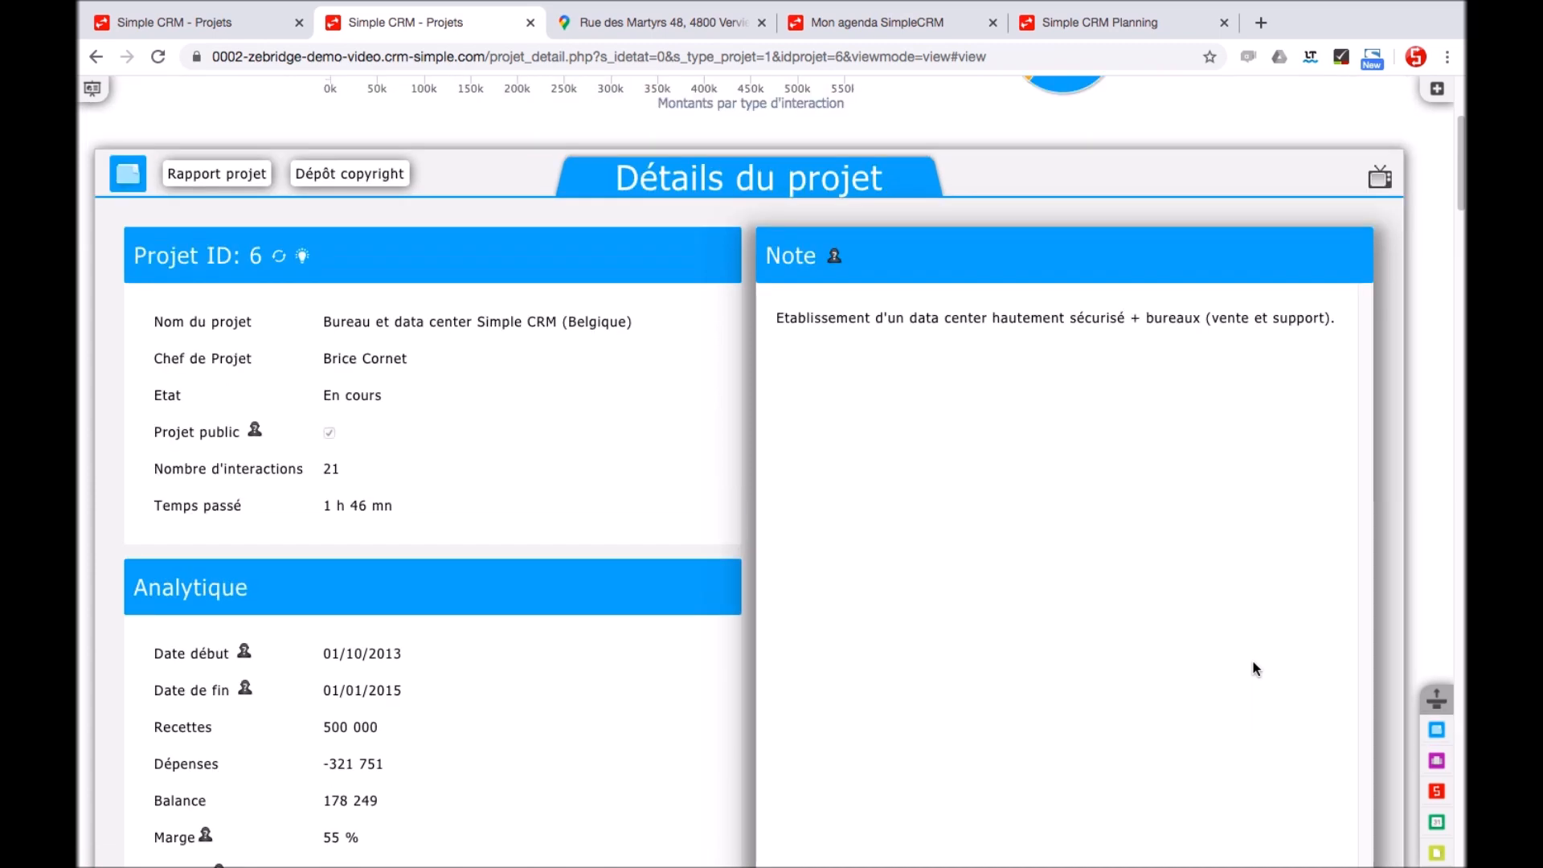
scroll(1255, 668, "up", 4)
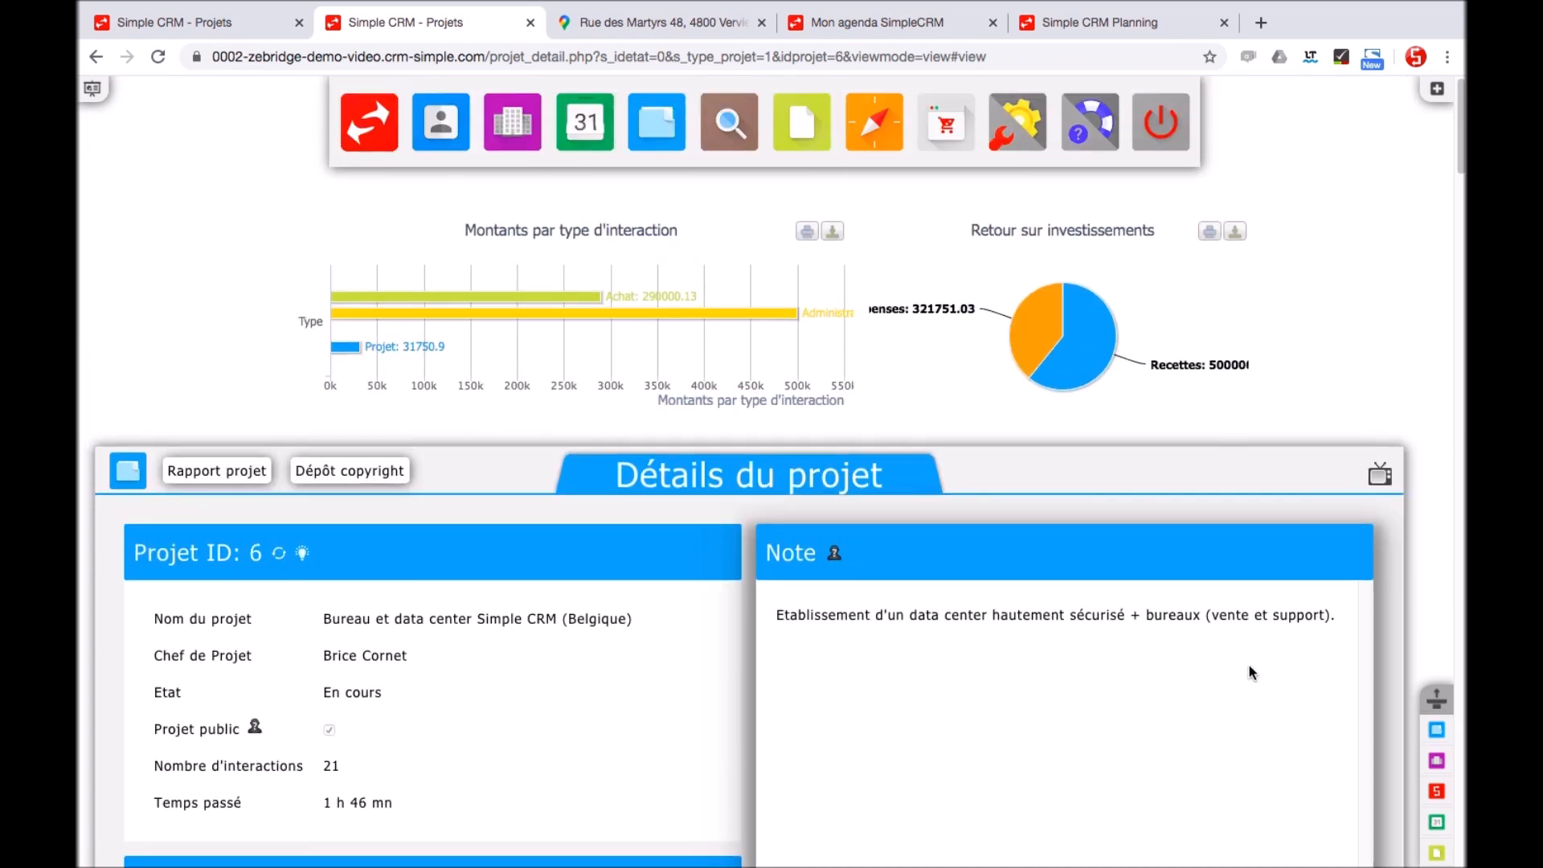
mouse_move(1033, 332)
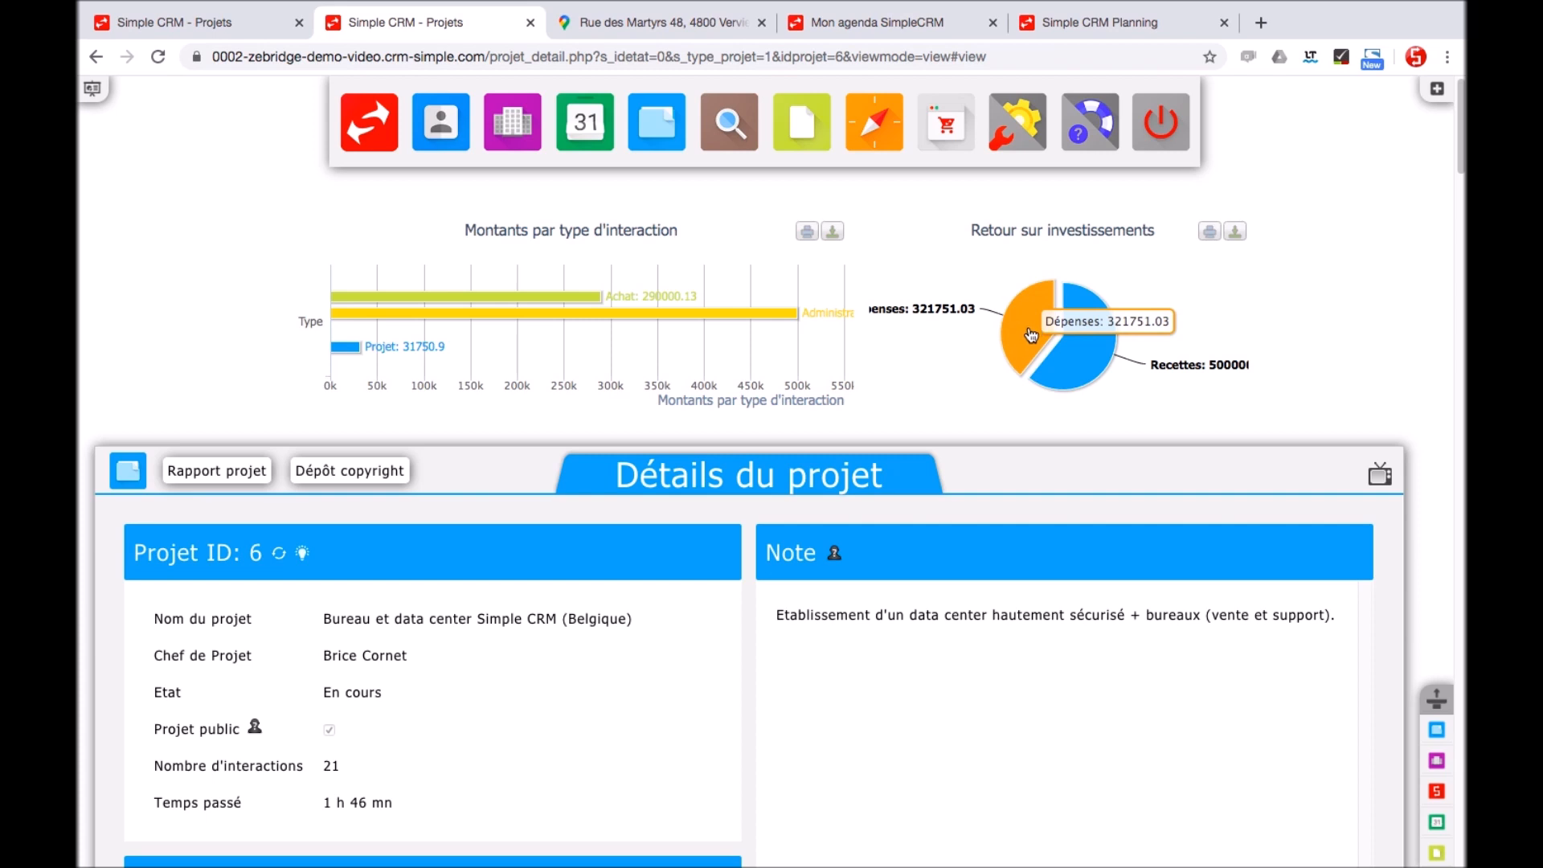
mouse_move(1085, 377)
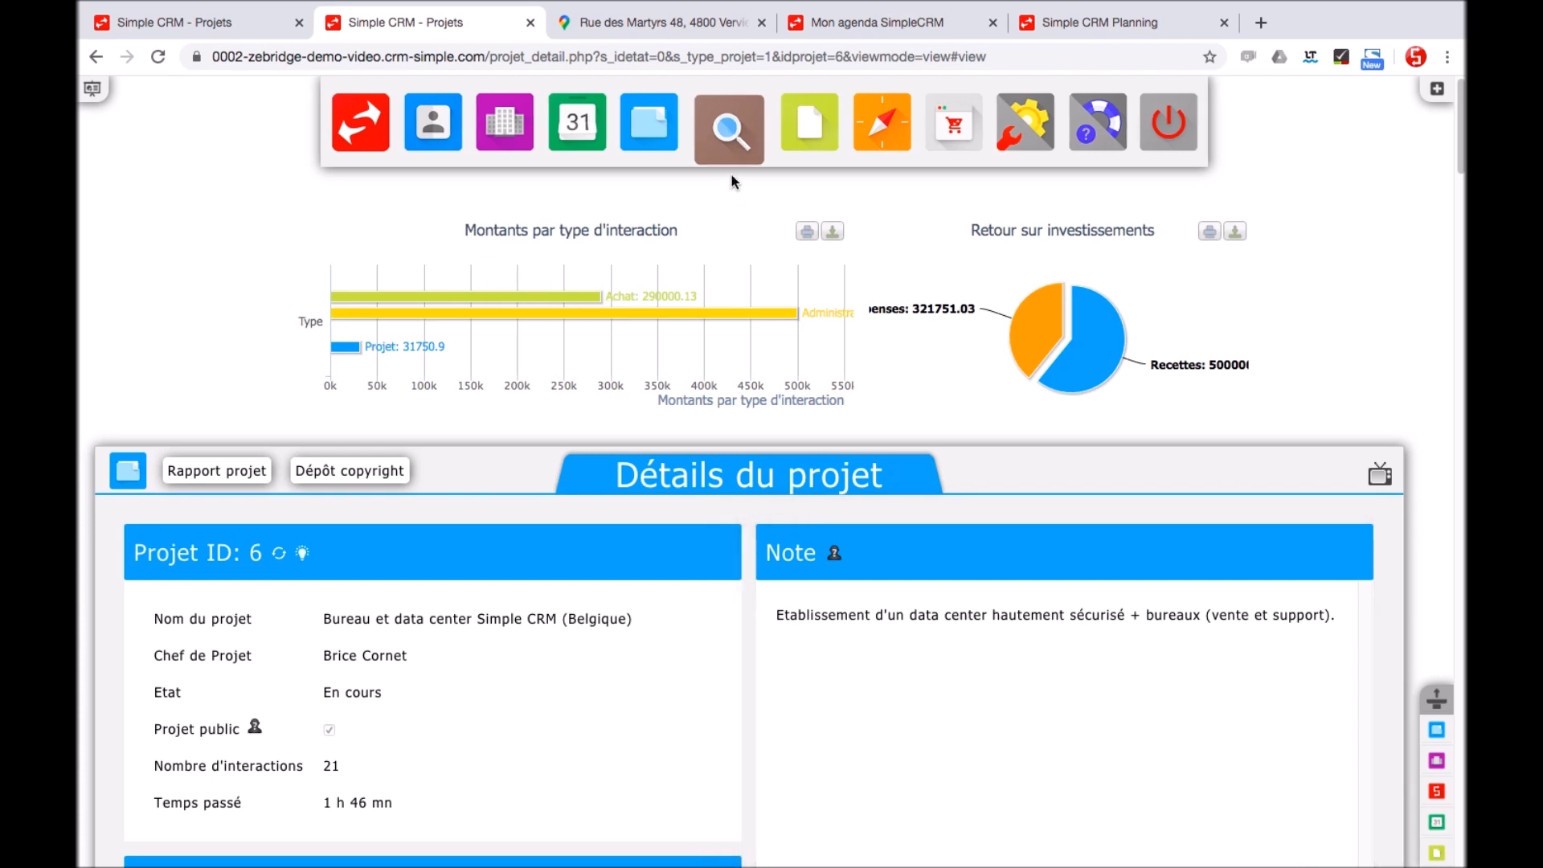
Run a web trends search for RGPD and scroll through the Lilo results
left_click(729, 122)
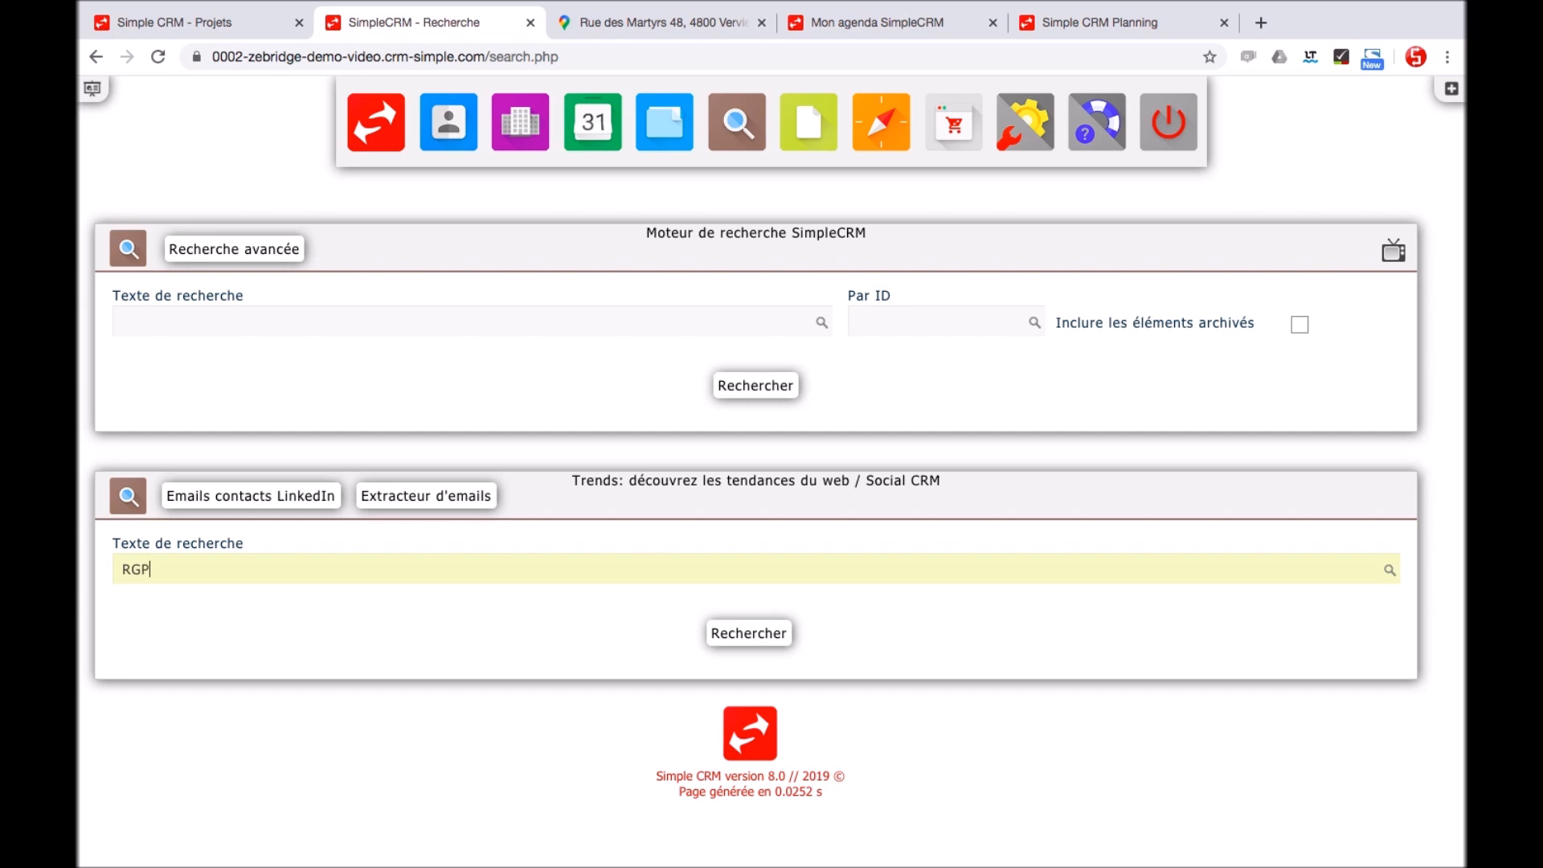
left_click(753, 638)
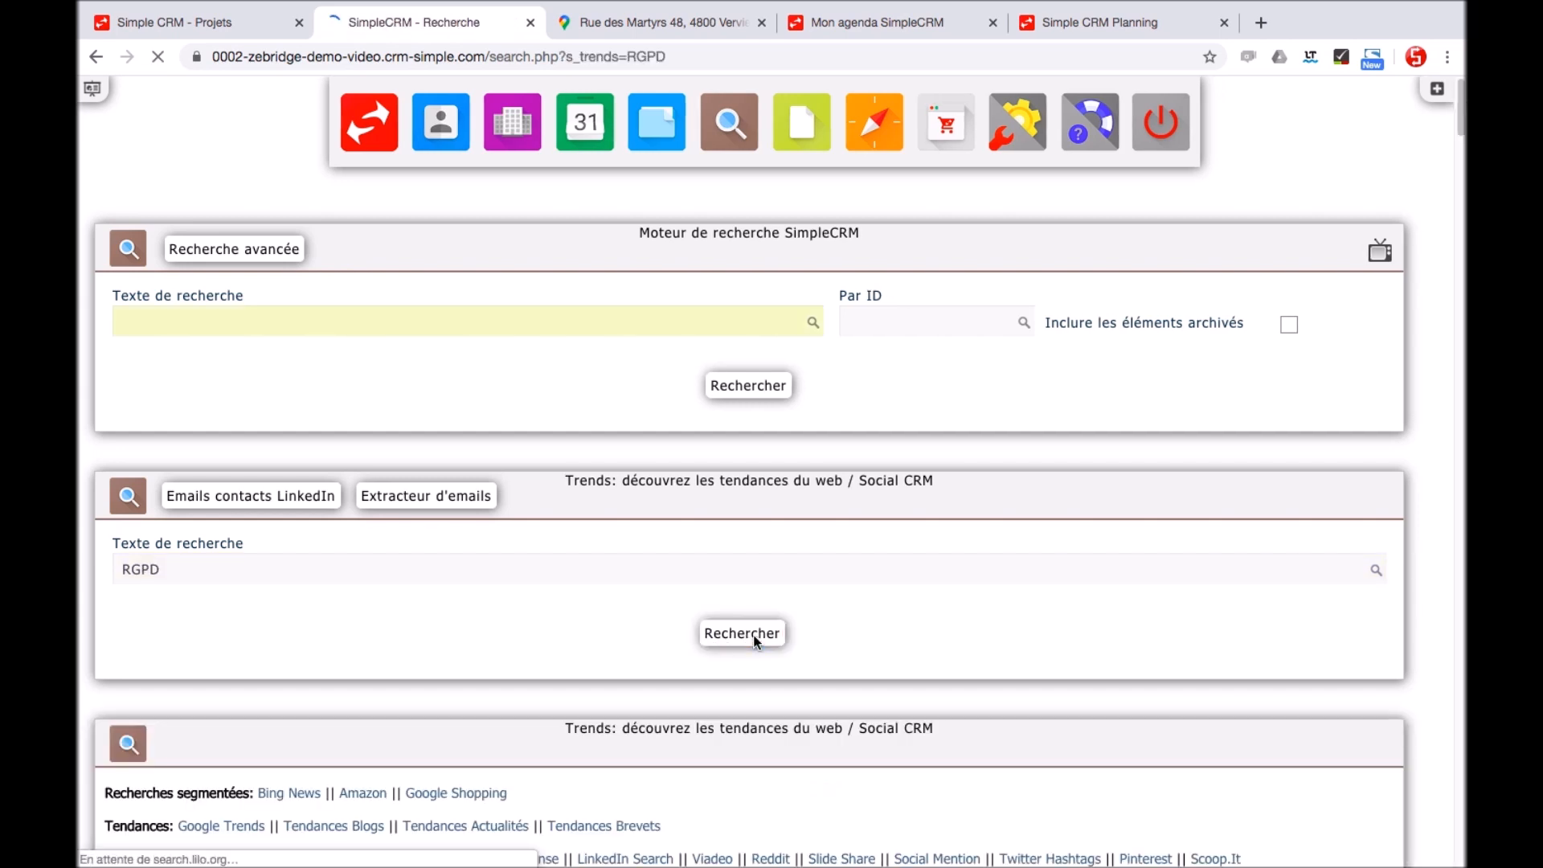
scroll(753, 638, "down", 4)
scroll(754, 638, "down", 3)
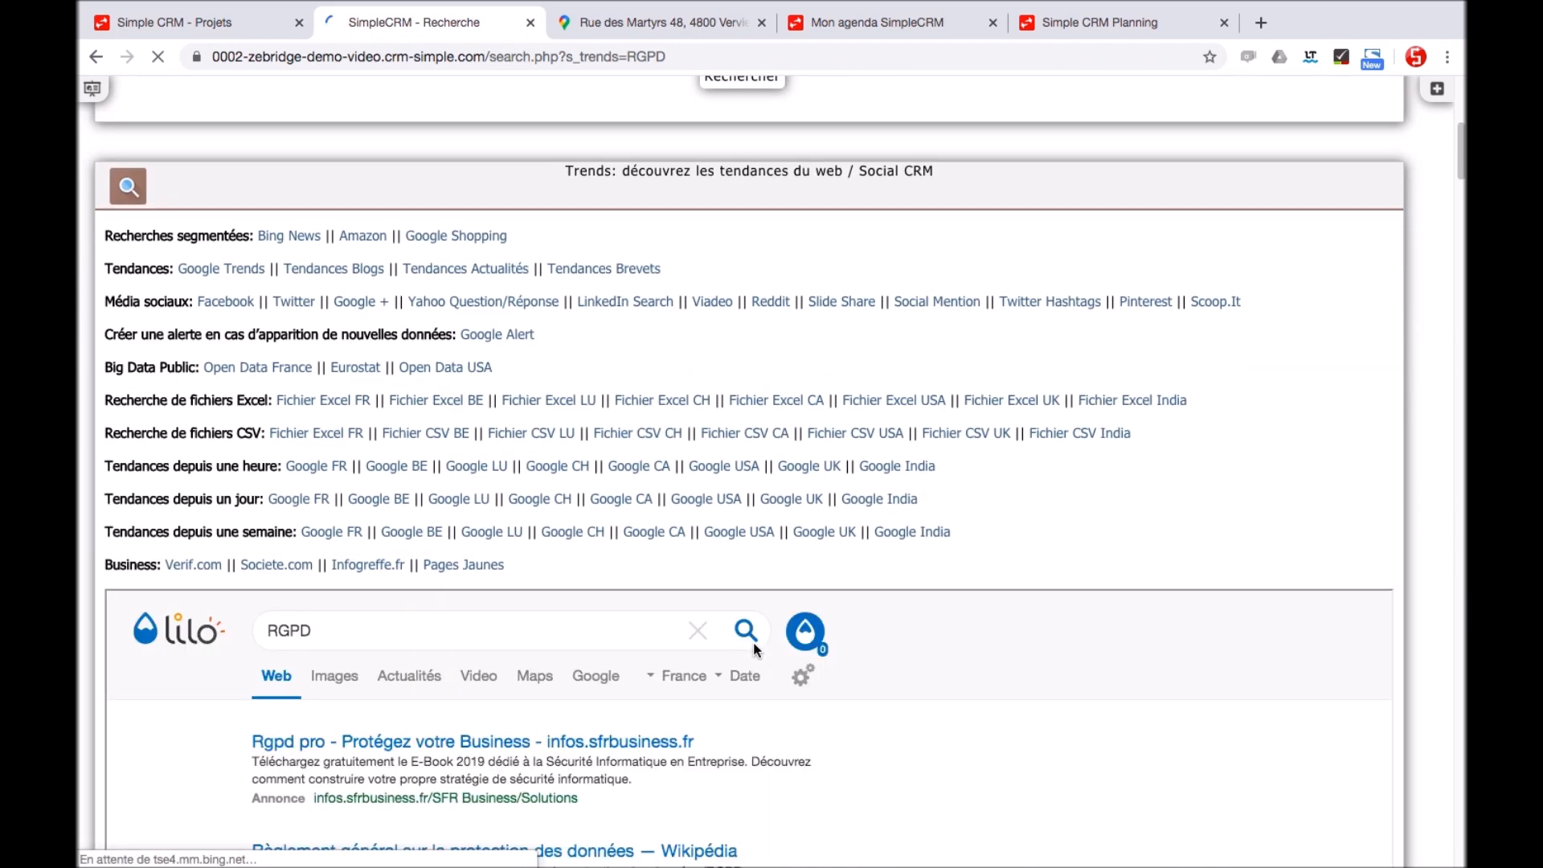
scroll(754, 643, "down", 3)
scroll(755, 649, "down", 6)
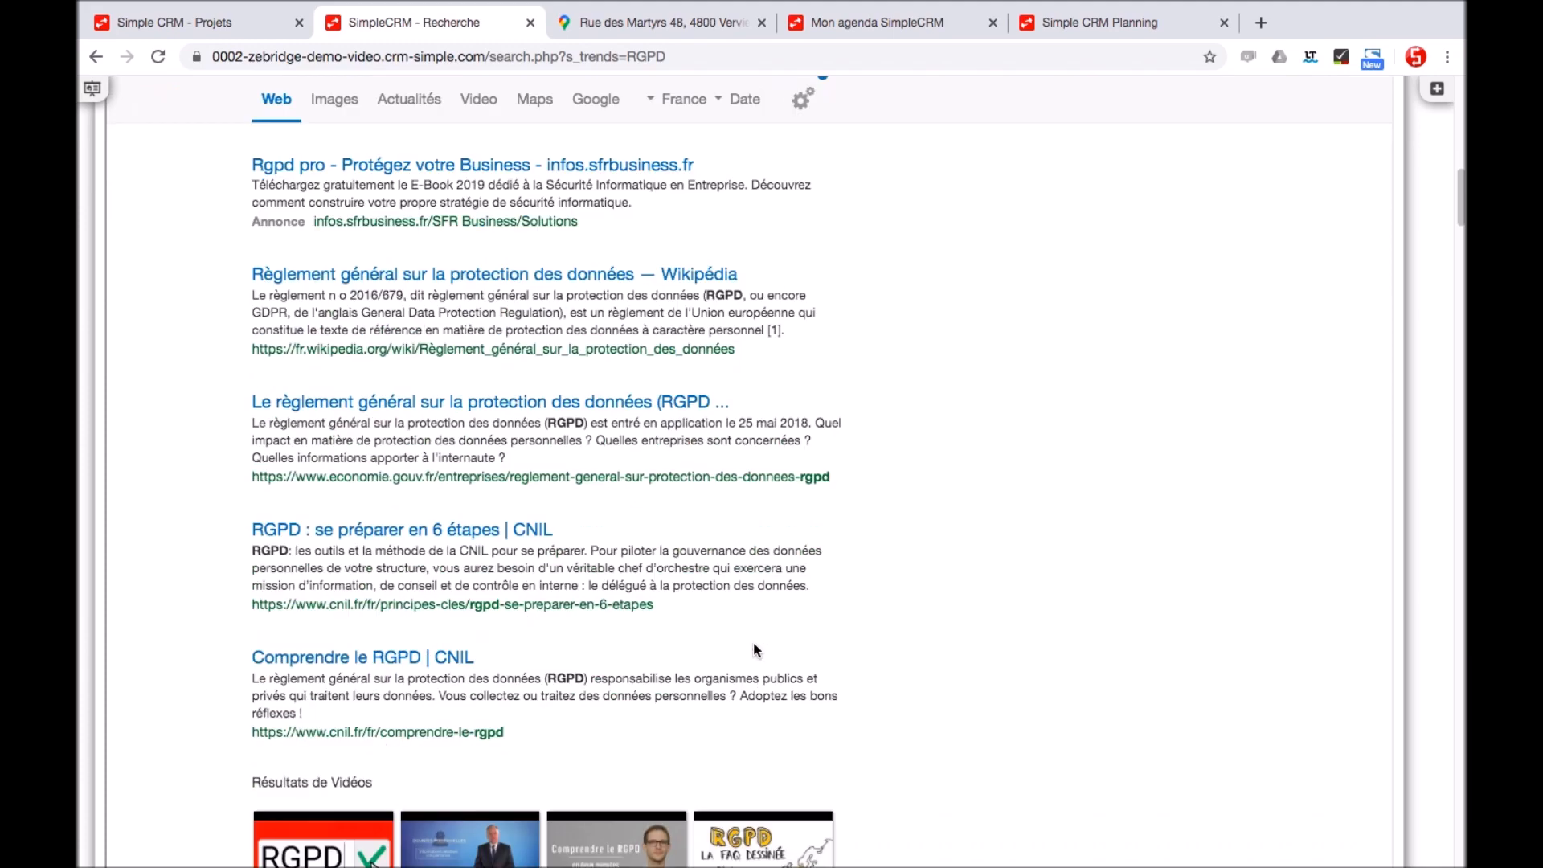
scroll(754, 642, "up", 12)
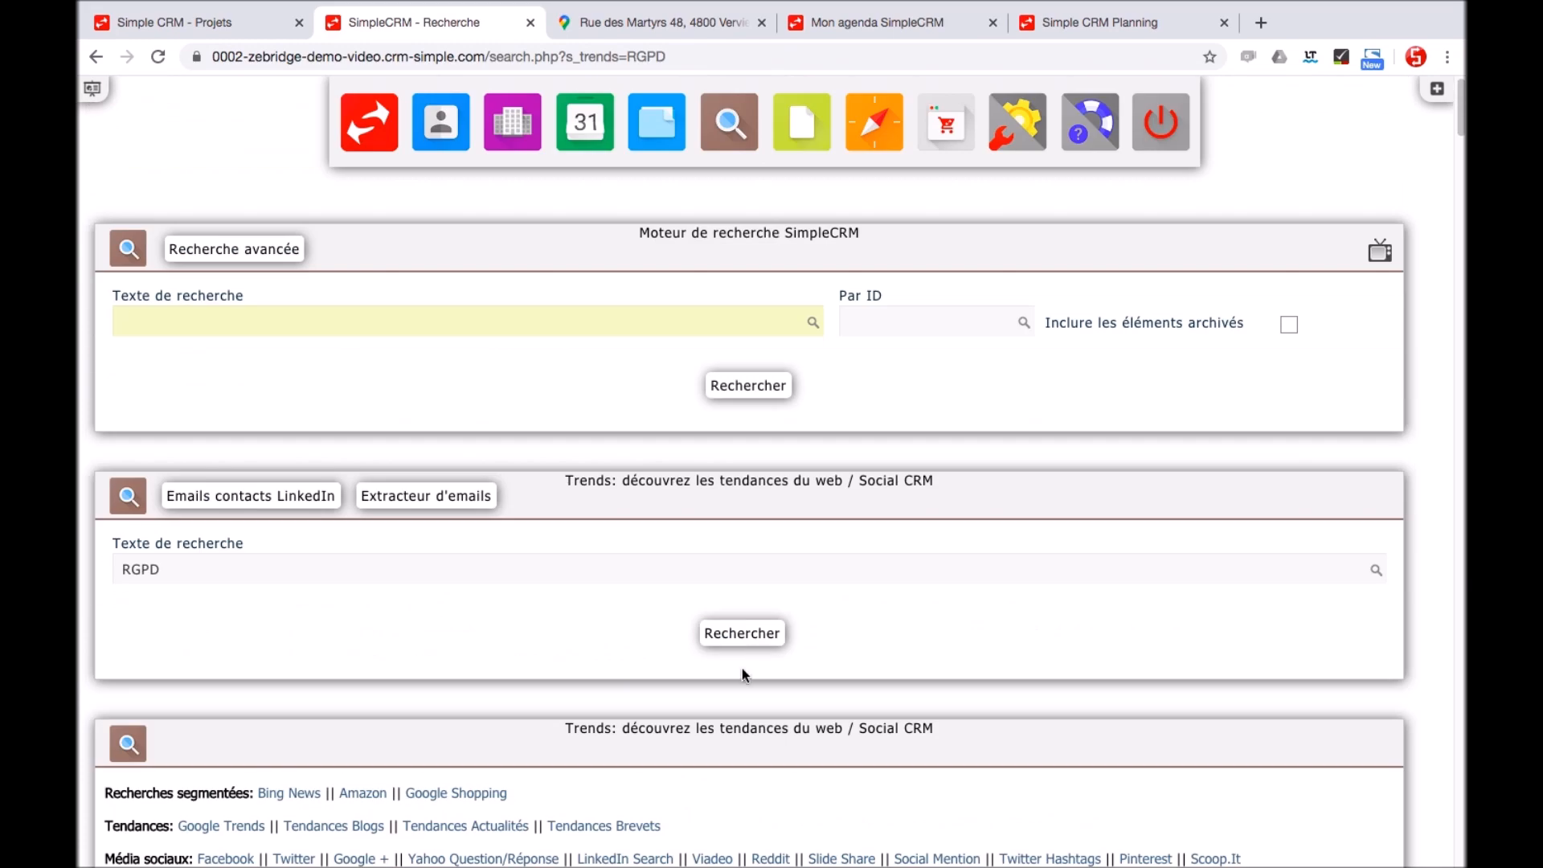
left_click(802, 122)
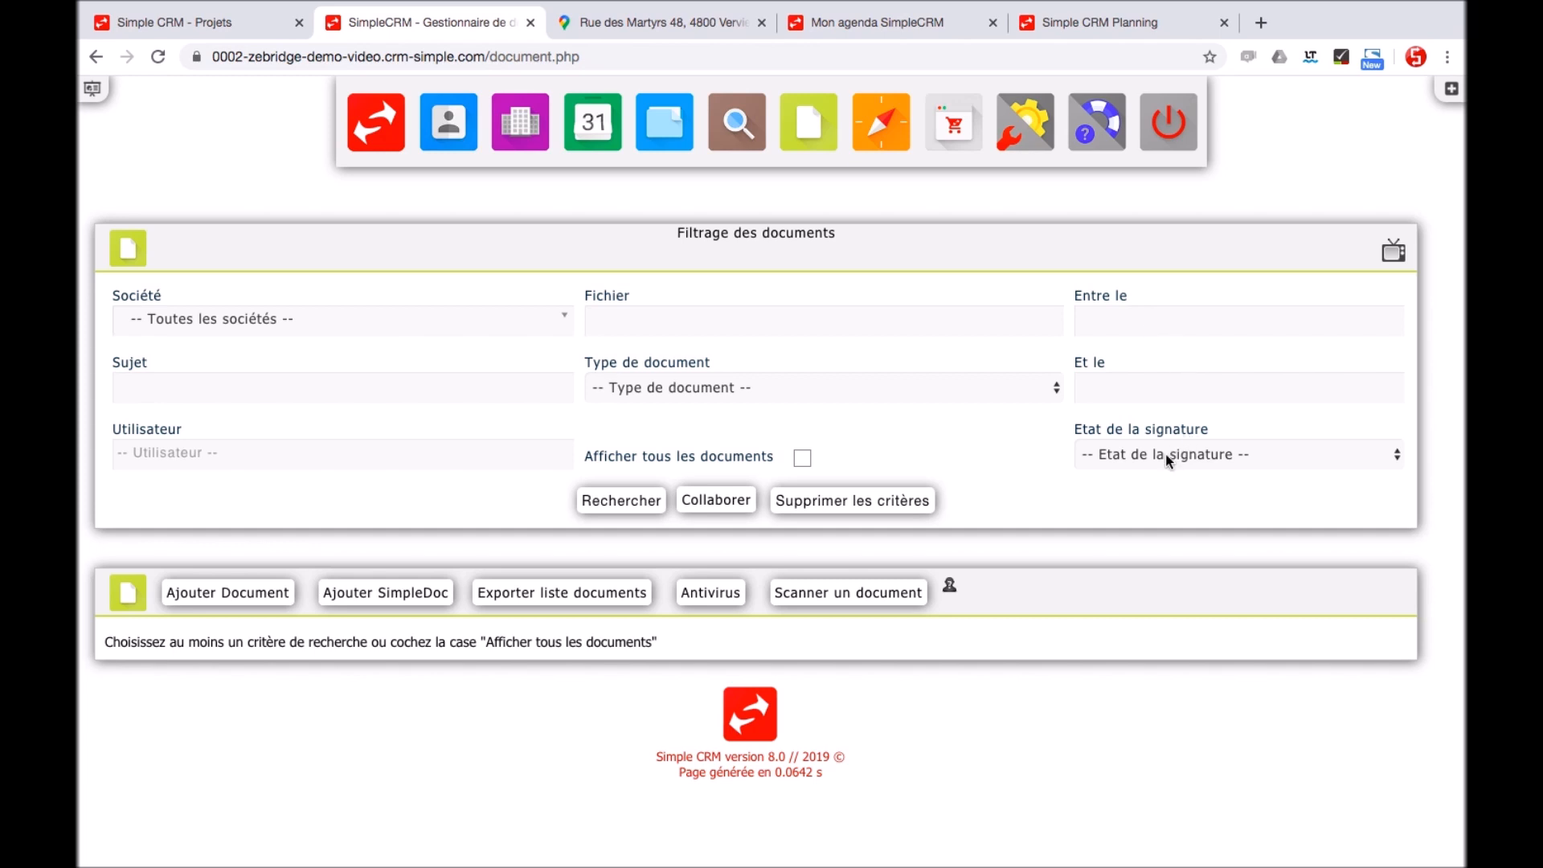
Filter documents to Achat - Facture Totale (308 items), then open the Centres d'intérêt page
left_click(1167, 457)
left_click(1168, 456)
left_click(884, 388)
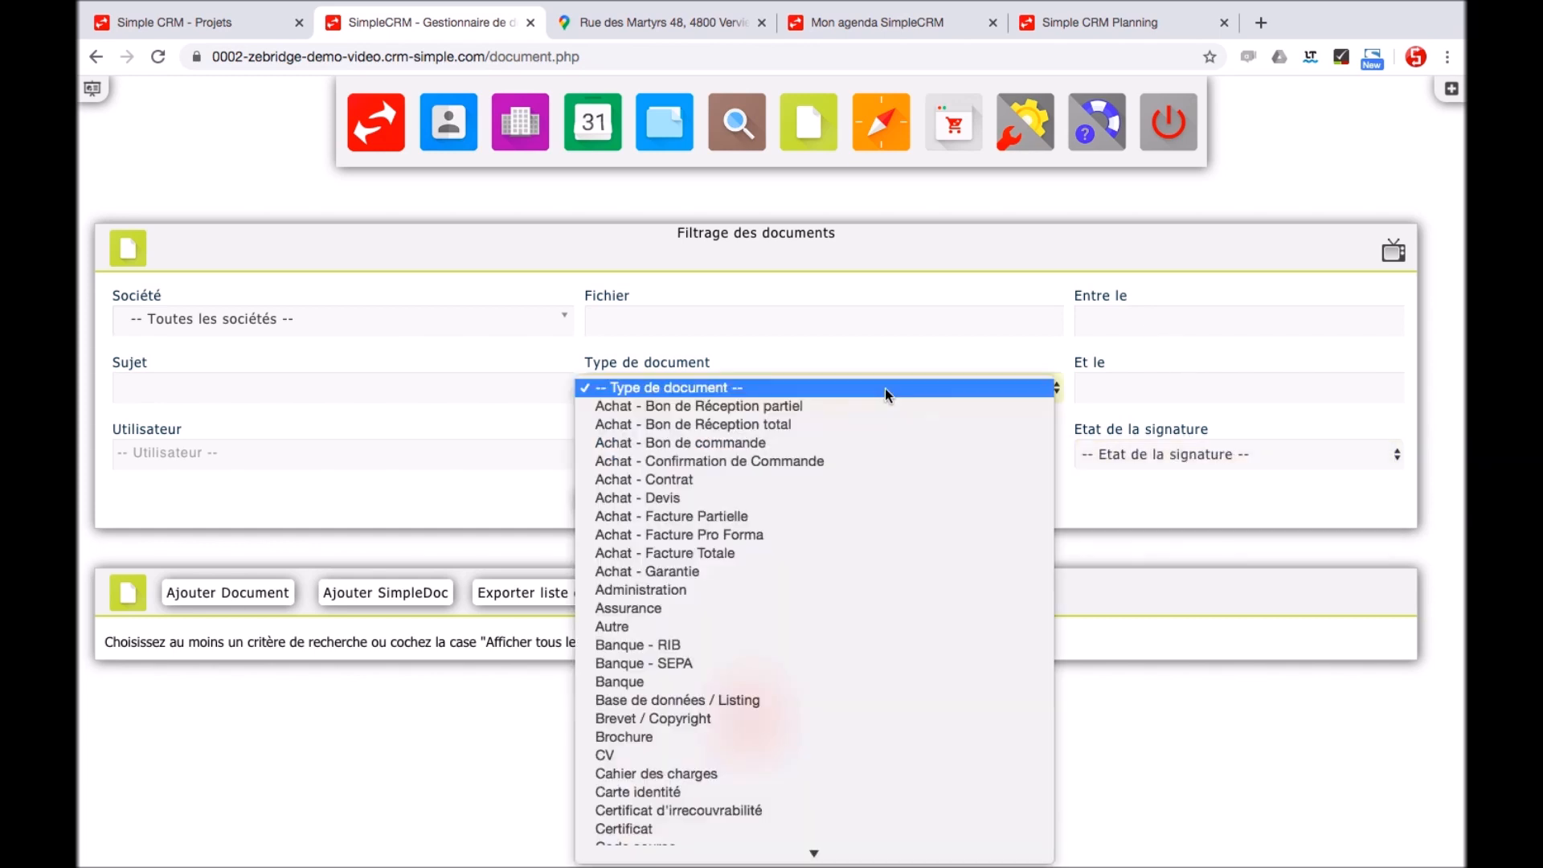
left_click(784, 553)
left_click(638, 501)
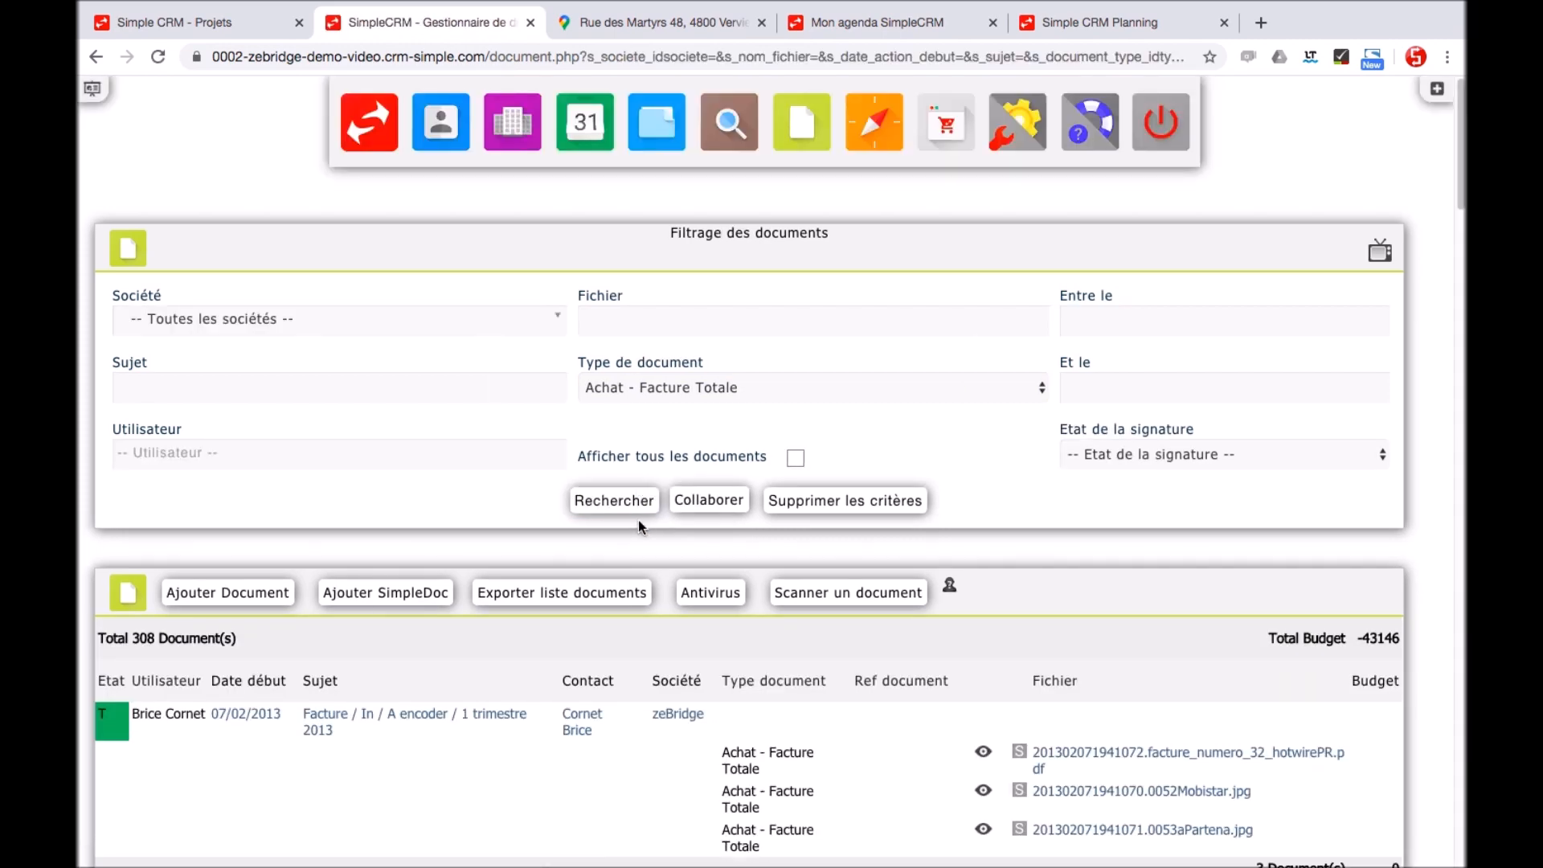
scroll(638, 519, "down", 10)
scroll(637, 527, "up", 10)
left_click(885, 159)
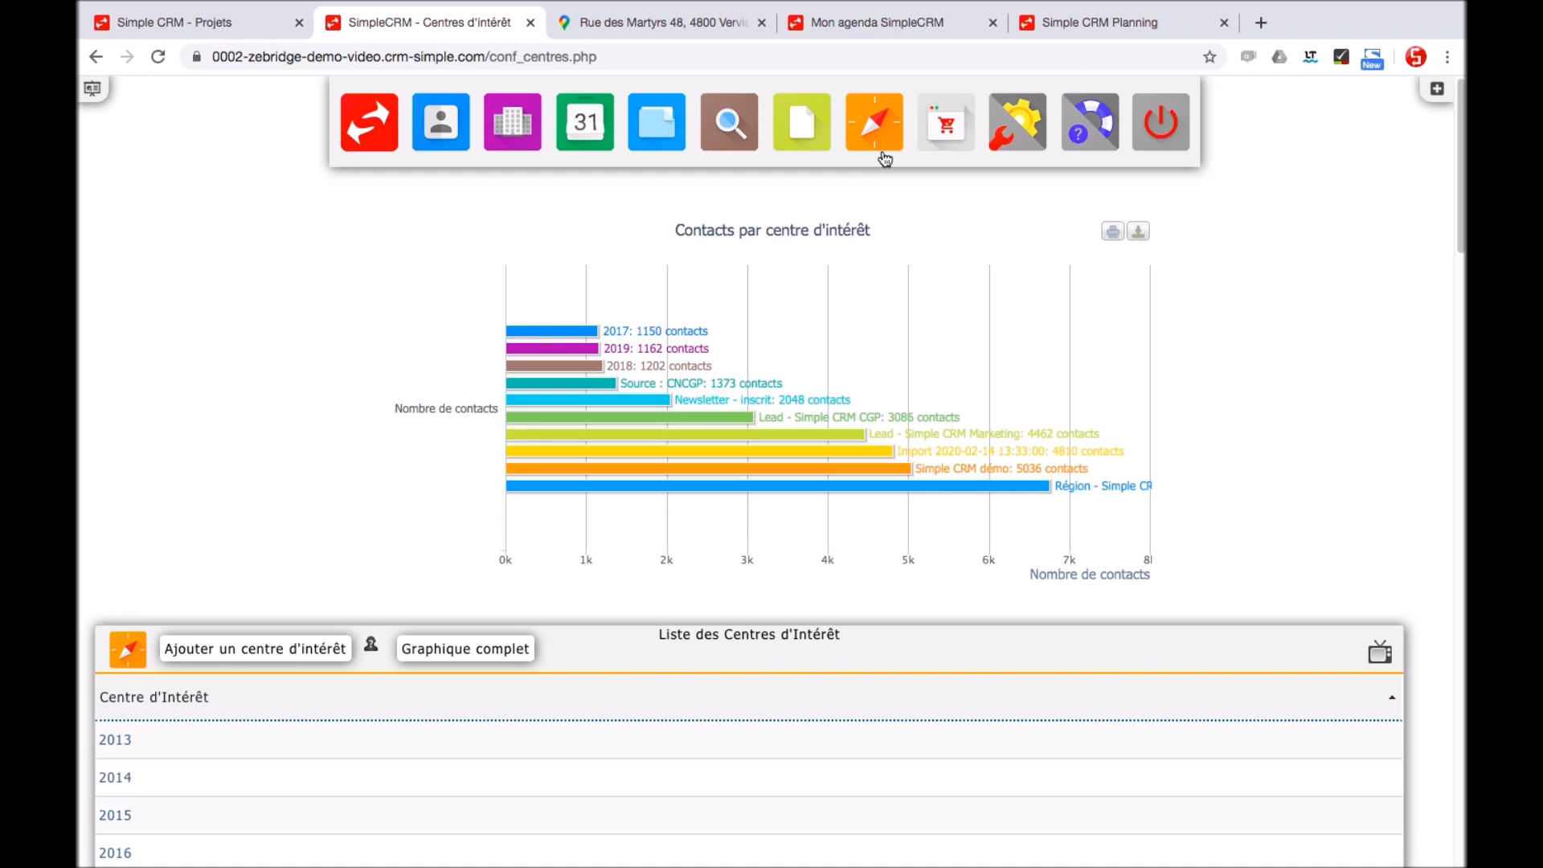
Add 'Produit' and 'Produit B' as new centres of interest, then scroll to the multi-criteria search
left_click(267, 643)
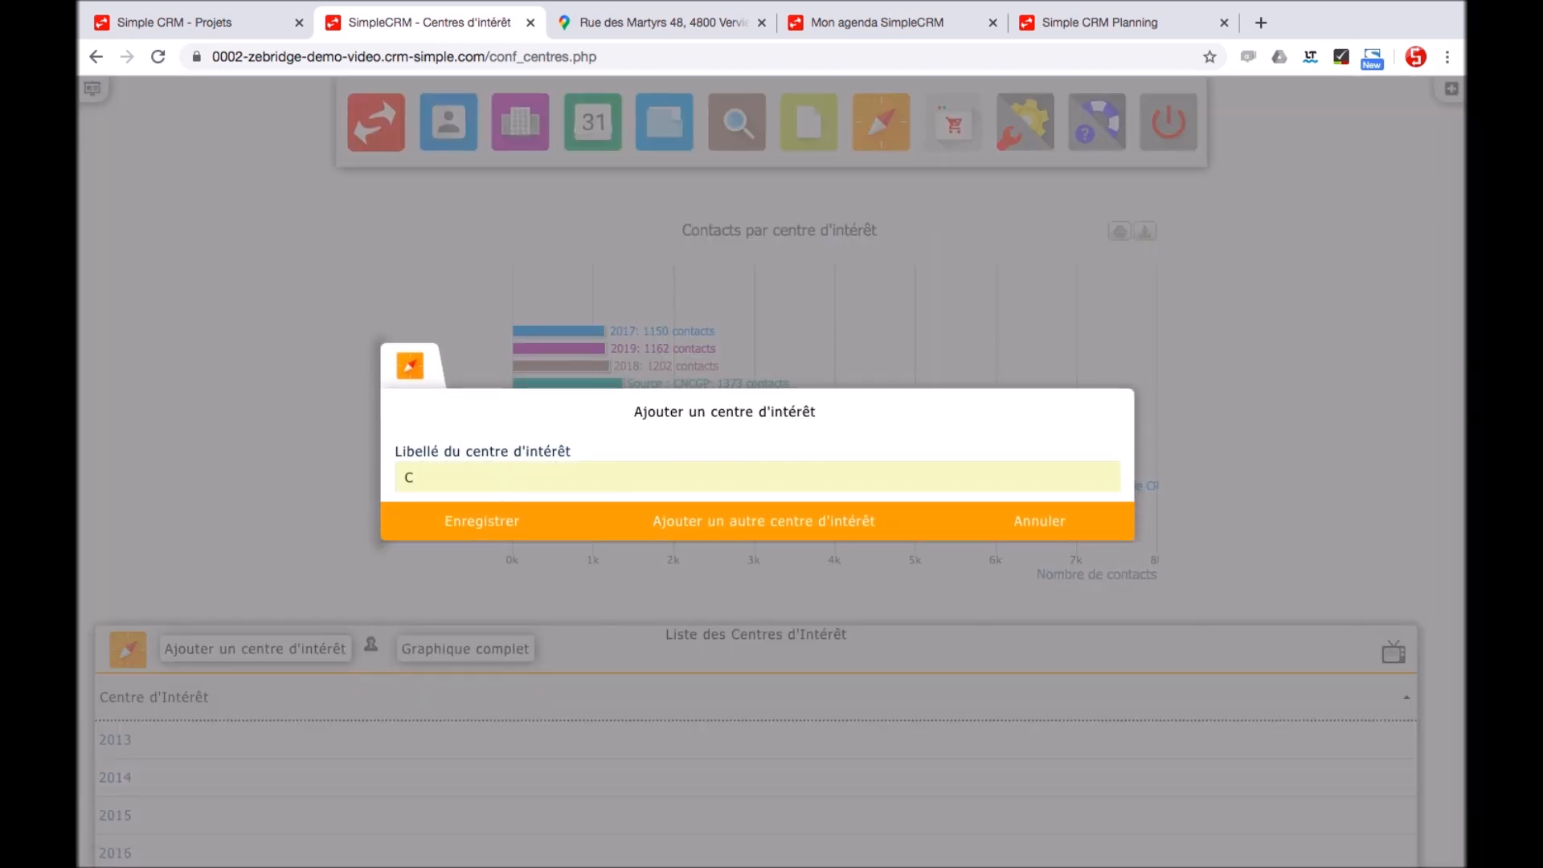
left_click(744, 534)
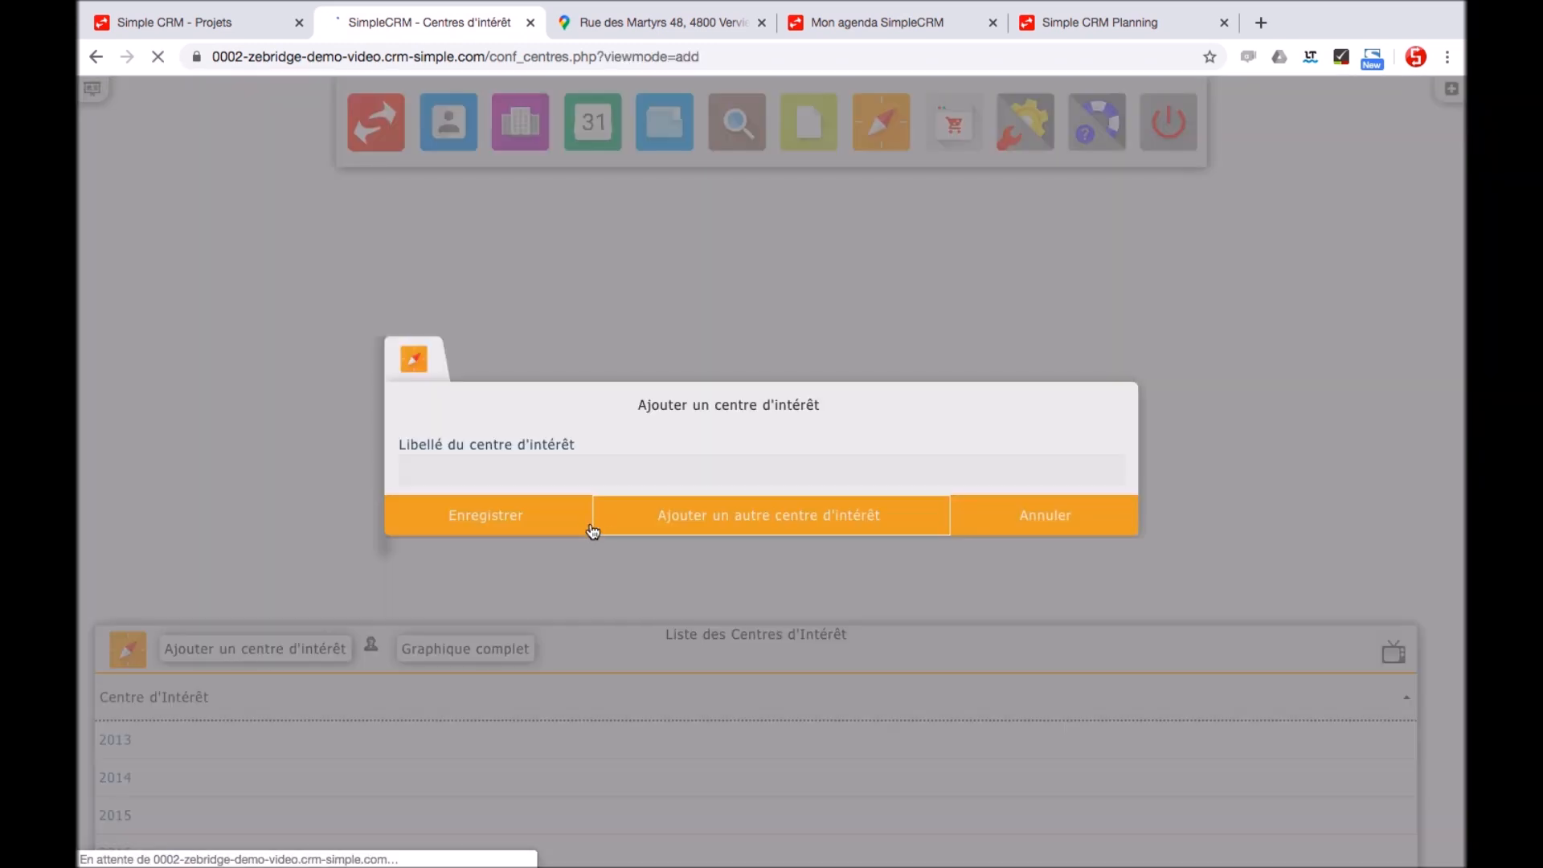
left_click(558, 485)
type("Produit A")
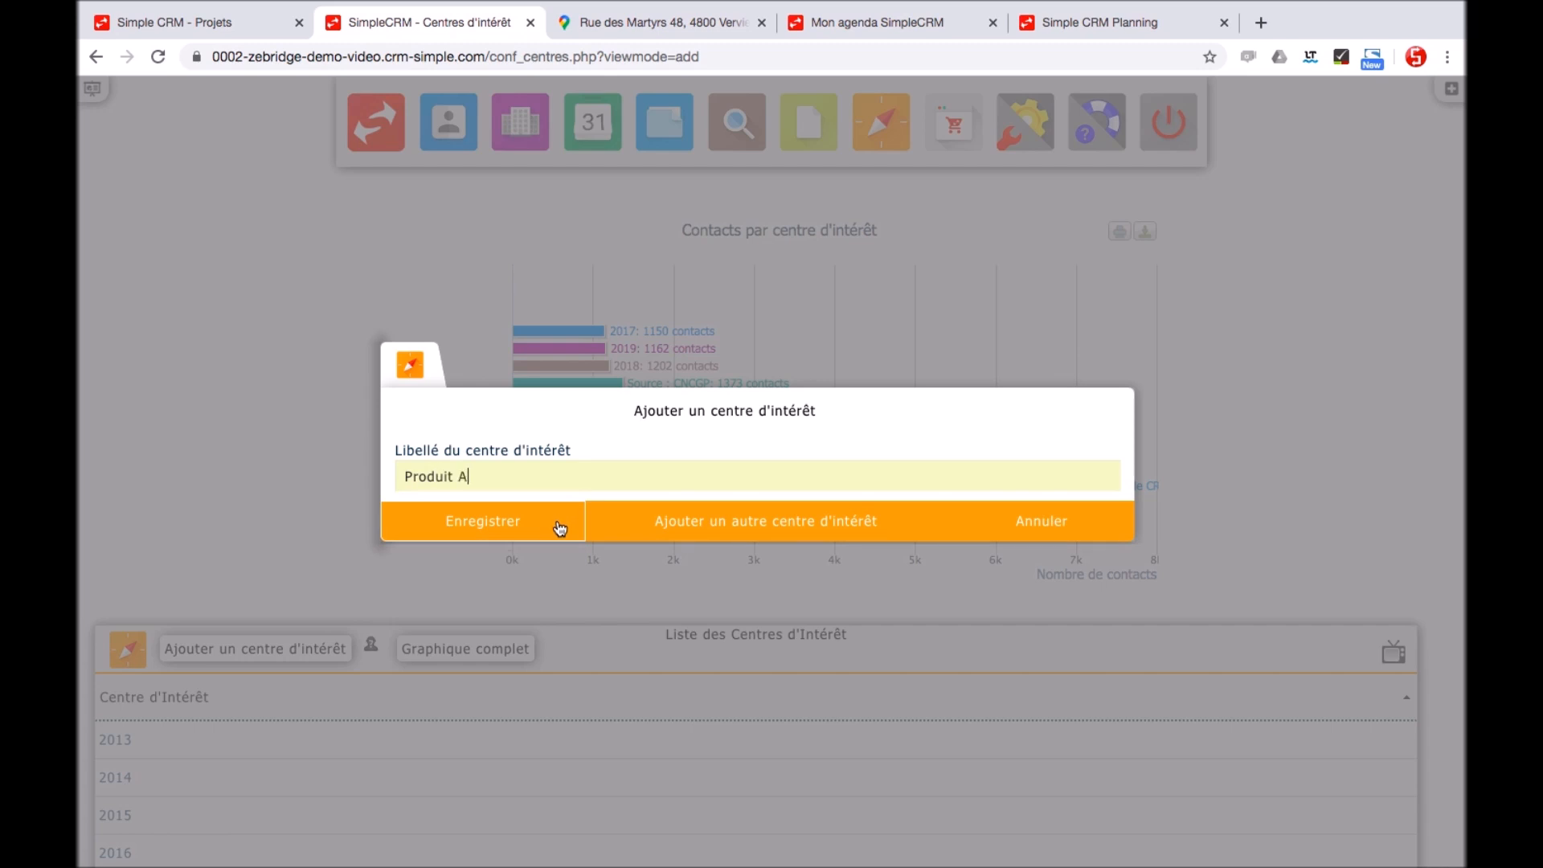
left_click(672, 528)
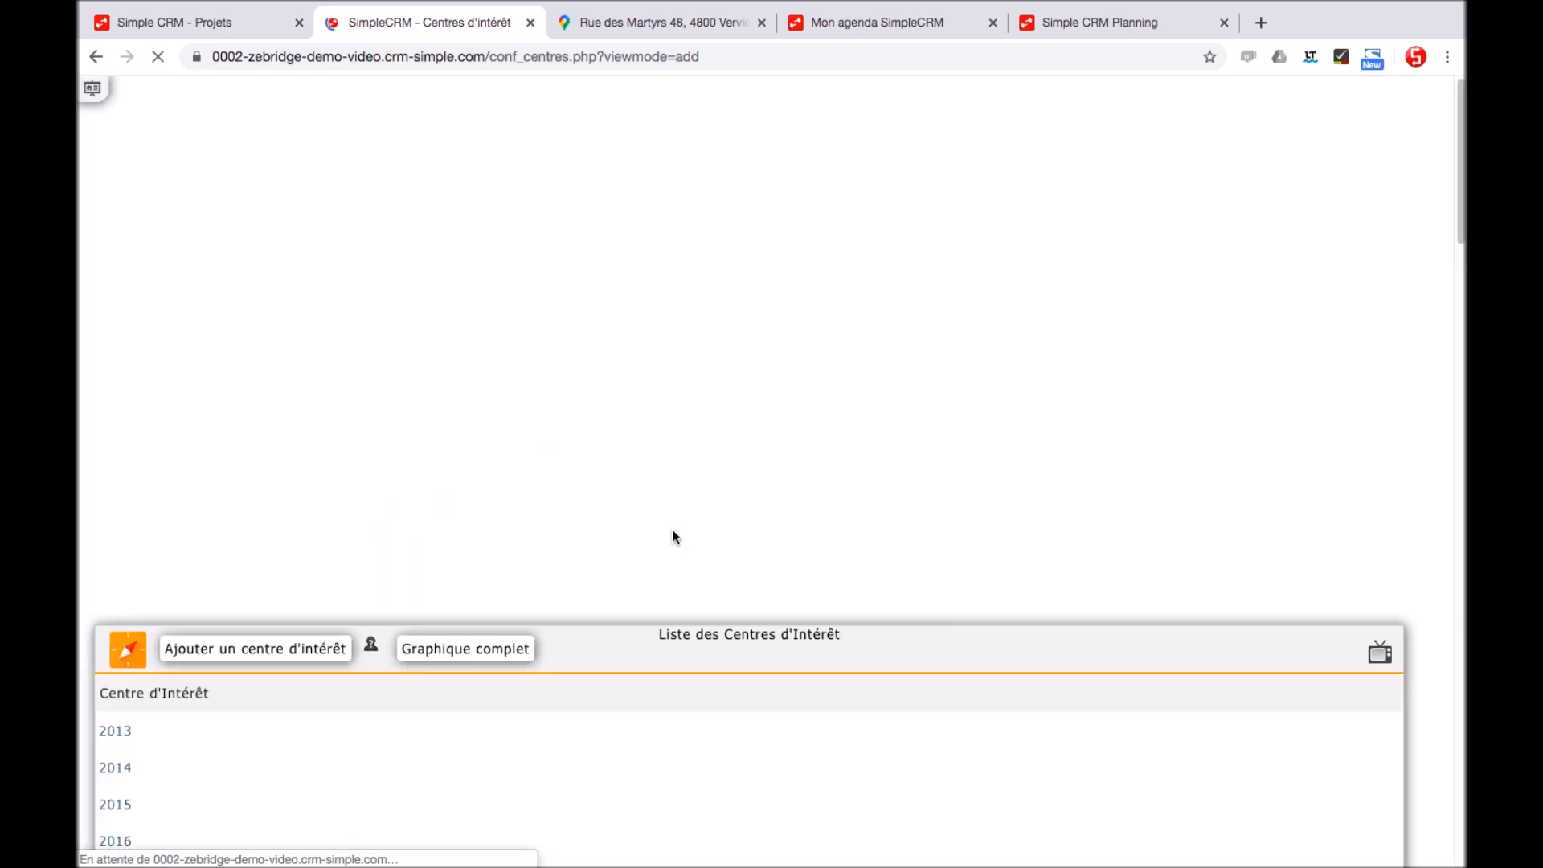
type("Produit B")
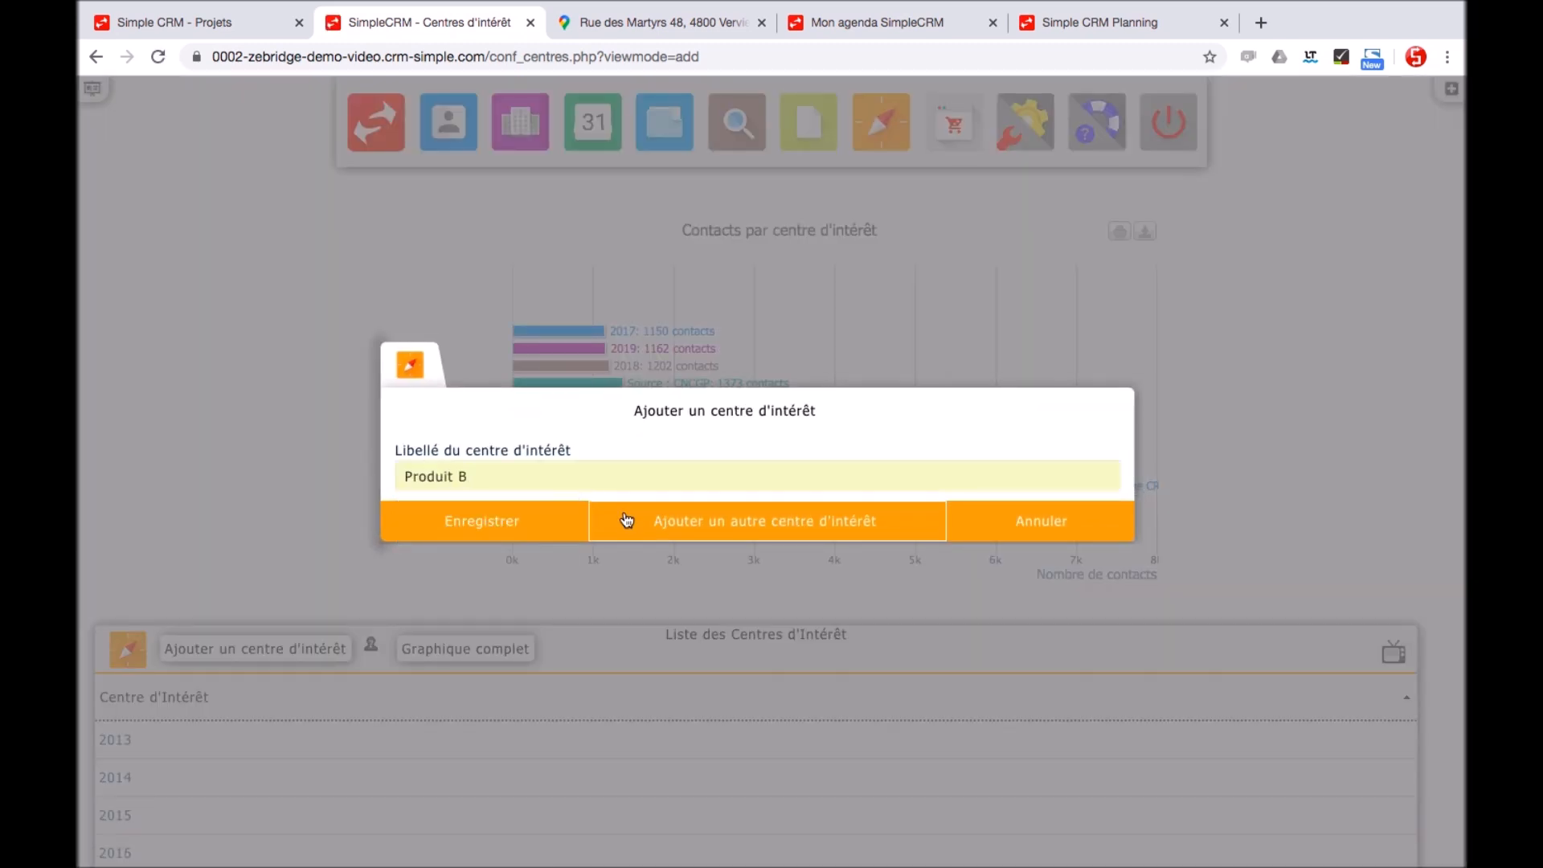
left_click(545, 526)
left_click_drag(1461, 337, 1462, 533)
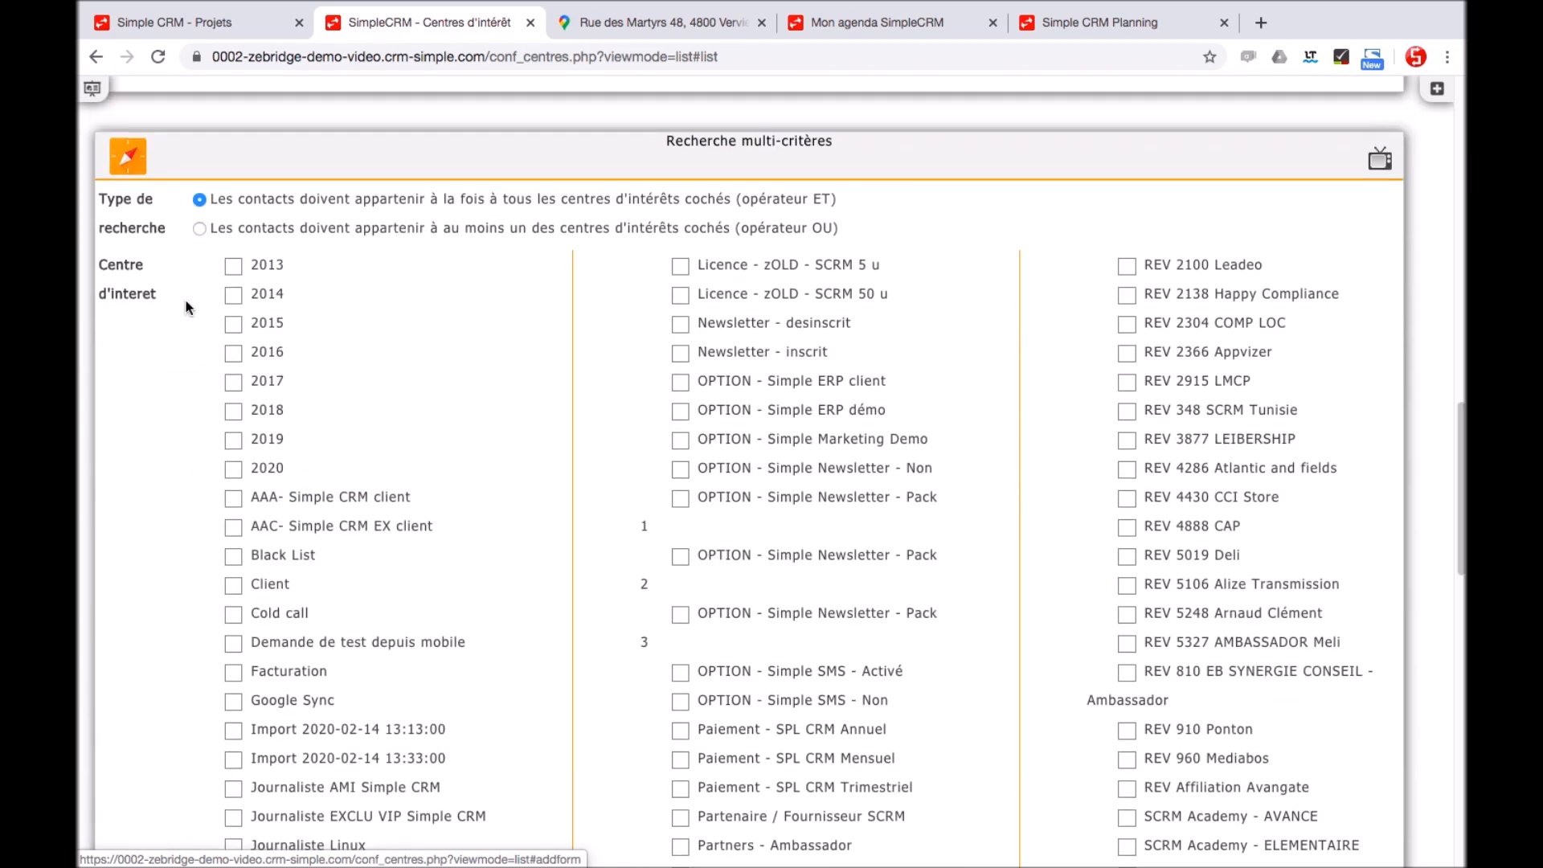
Search contacts matching the checked interests and start a prospecting campaign assigned to three users
scroll(482, 450, "down", 10)
left_click(730, 634)
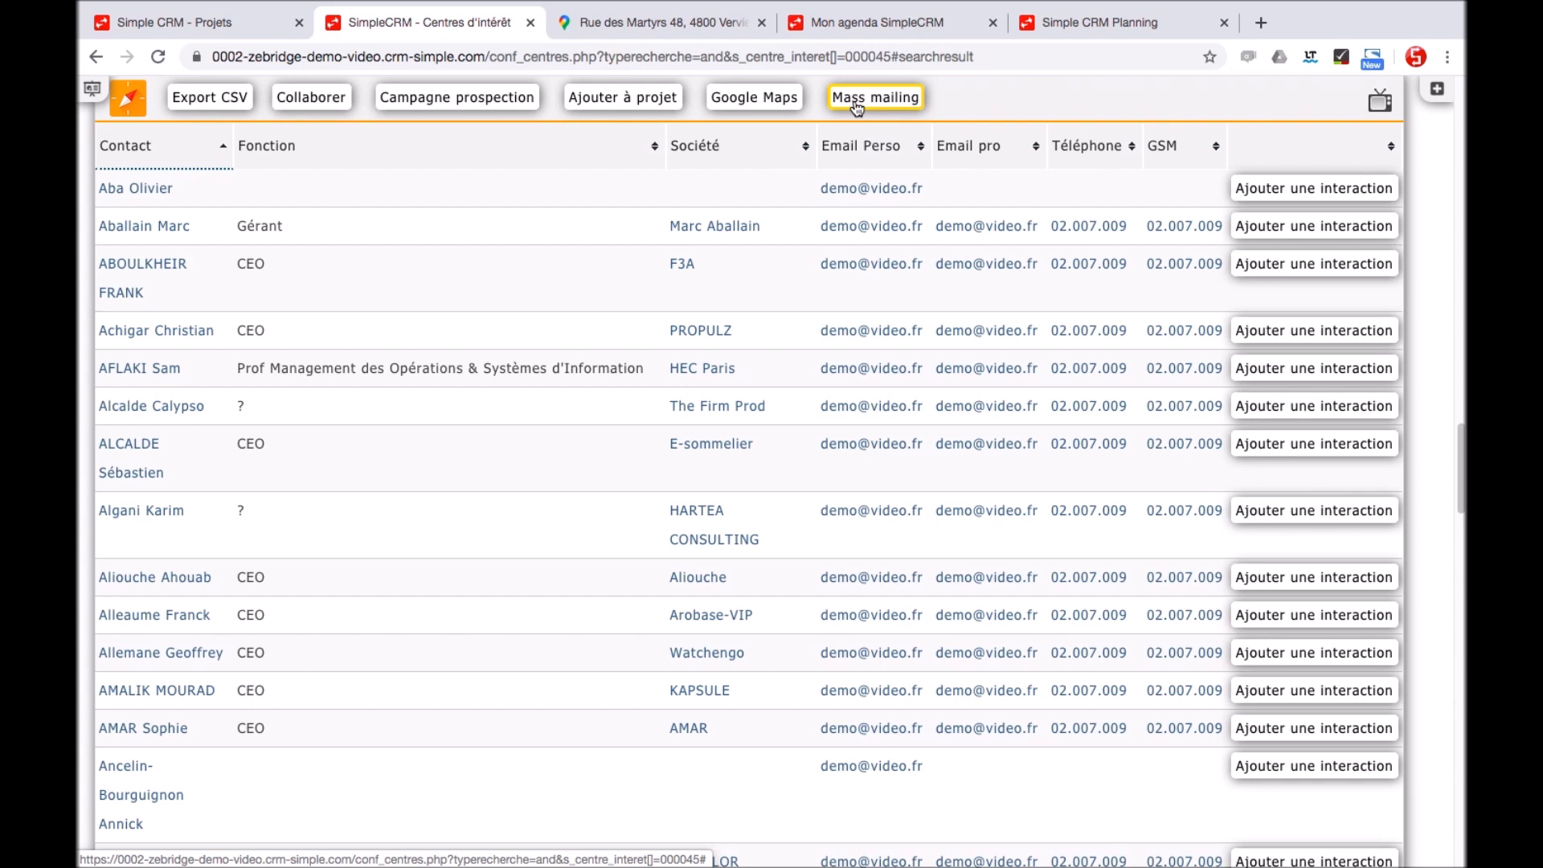
left_click(484, 100)
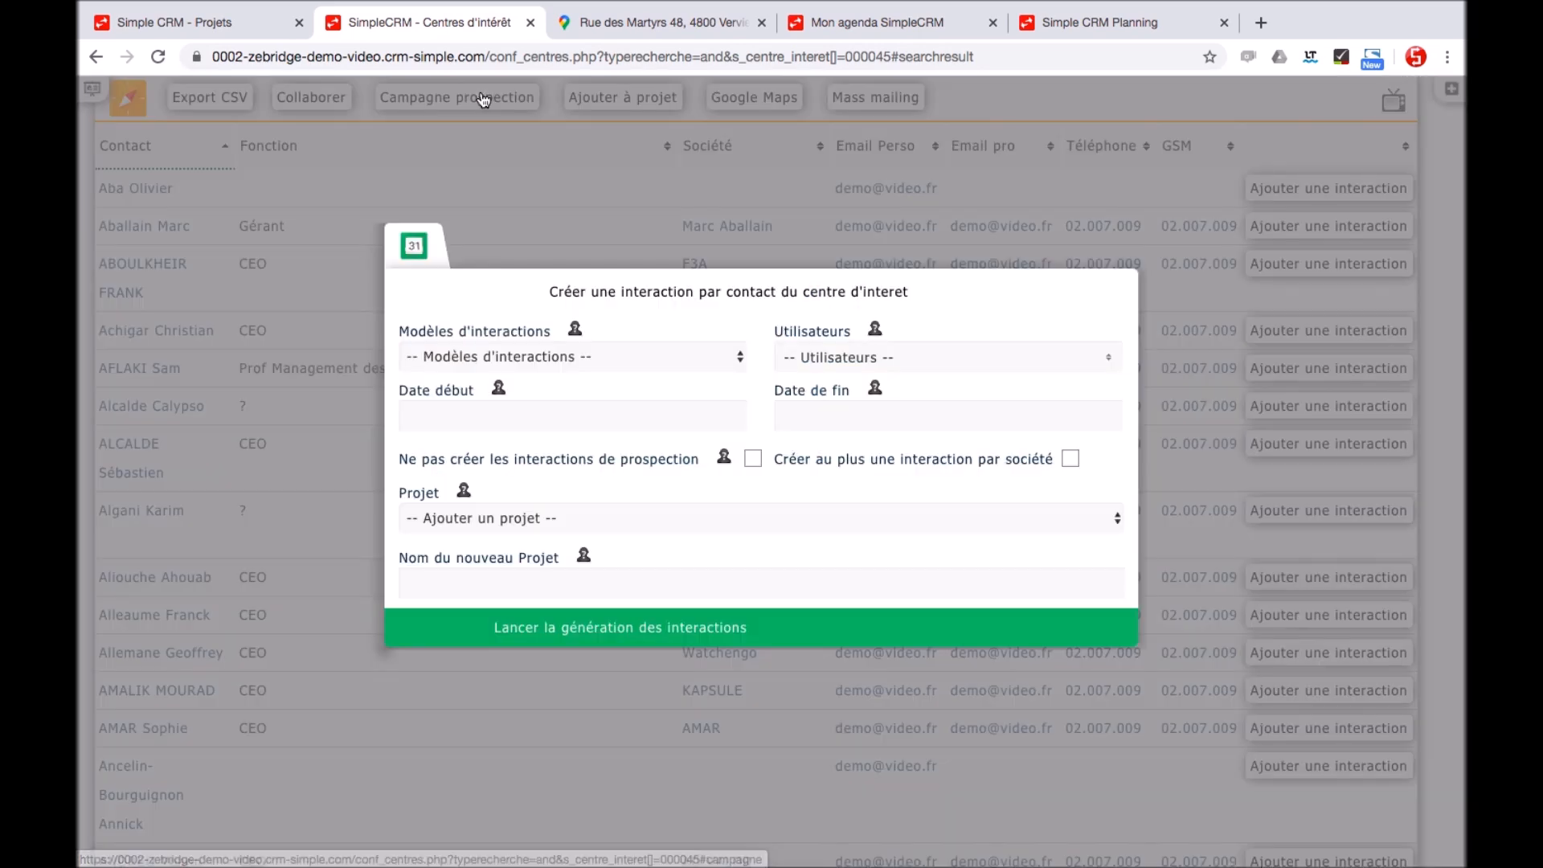
left_click(827, 366)
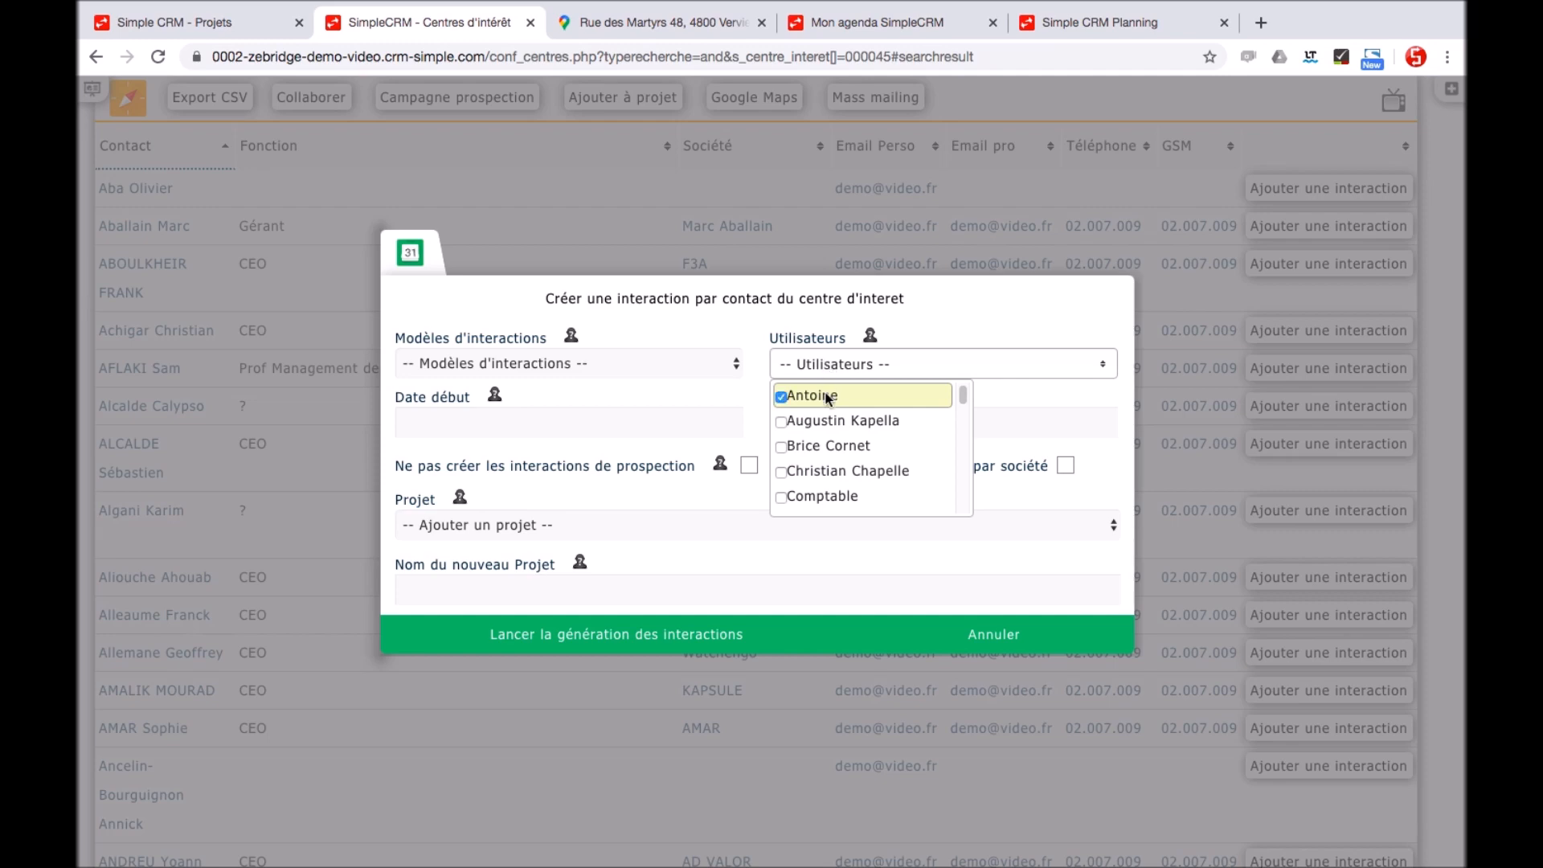
left_click(826, 397)
left_click(817, 419)
left_click(813, 446)
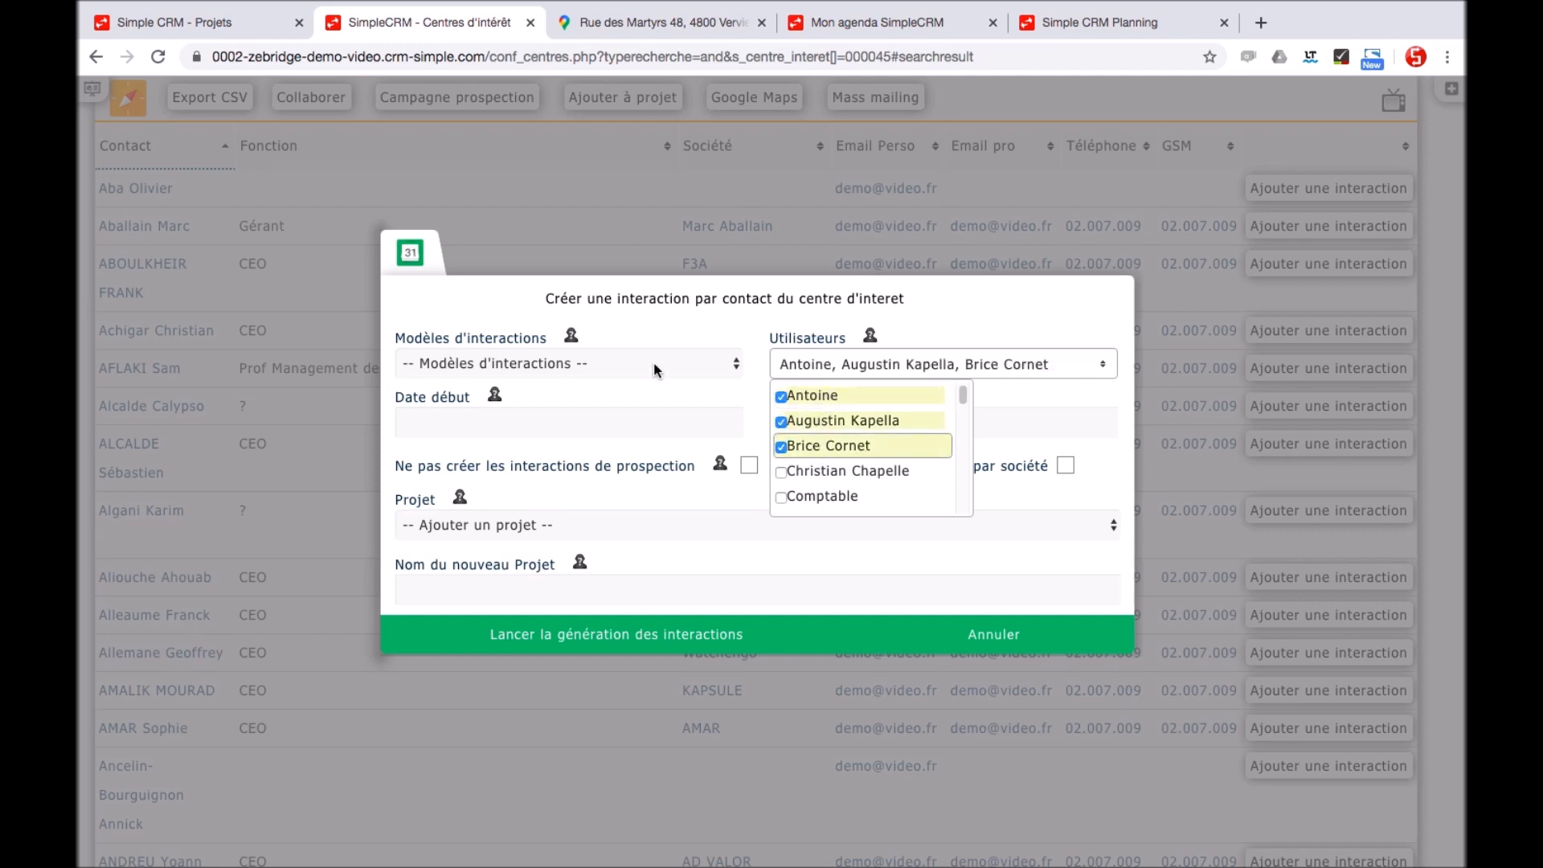
Use the phone prospecting template from 19/03/2020 to 31/03/2020 and generate project 'Campagne 2020'
left_click(653, 368)
left_click(644, 384)
left_click(545, 431)
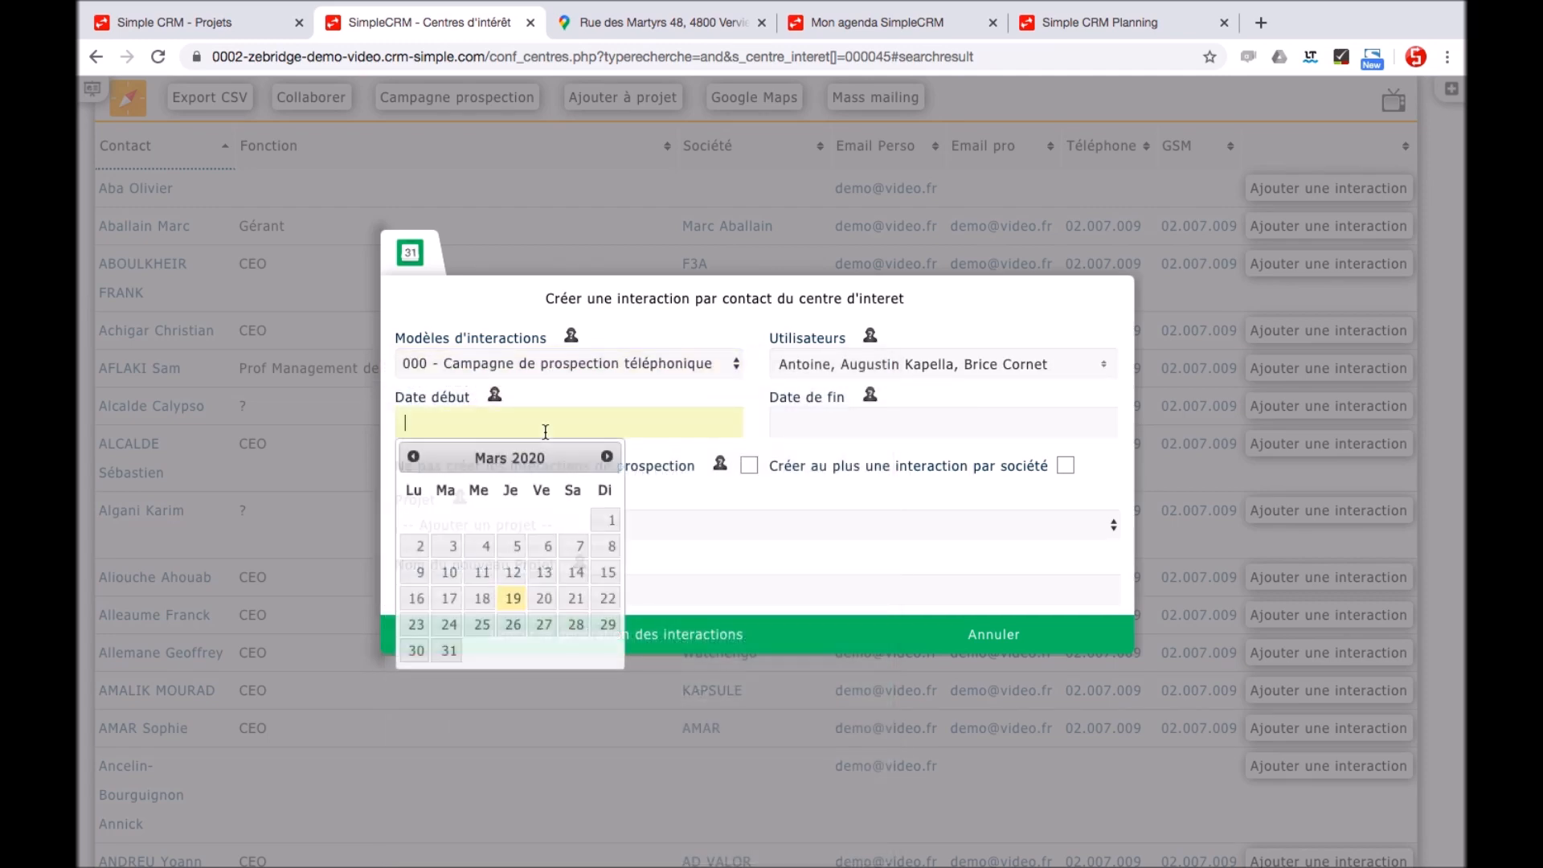
left_click(513, 598)
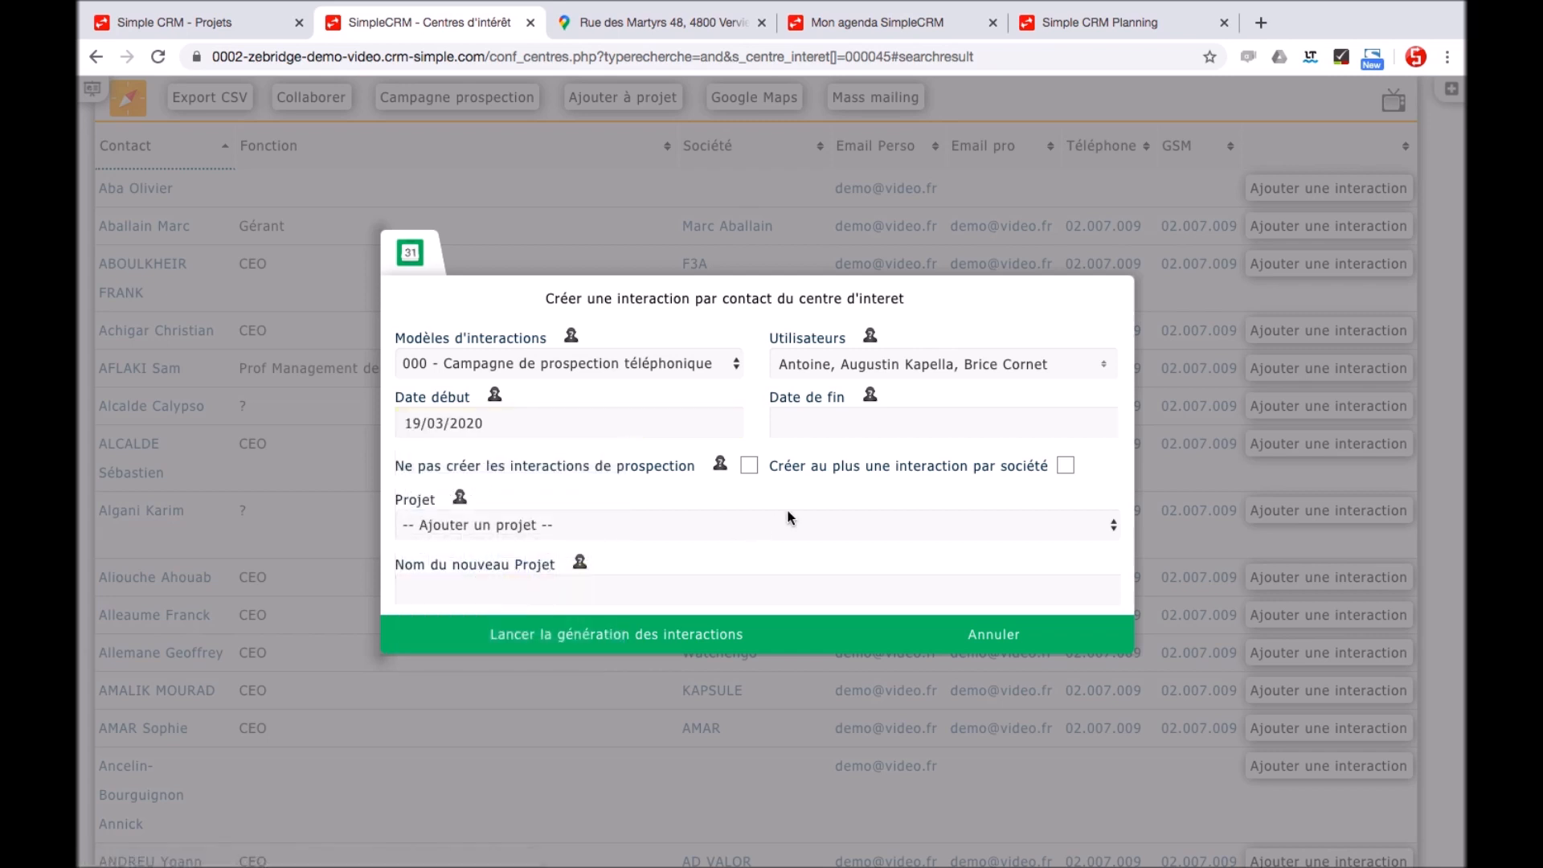
left_click(855, 424)
left_click(821, 646)
left_click(743, 582)
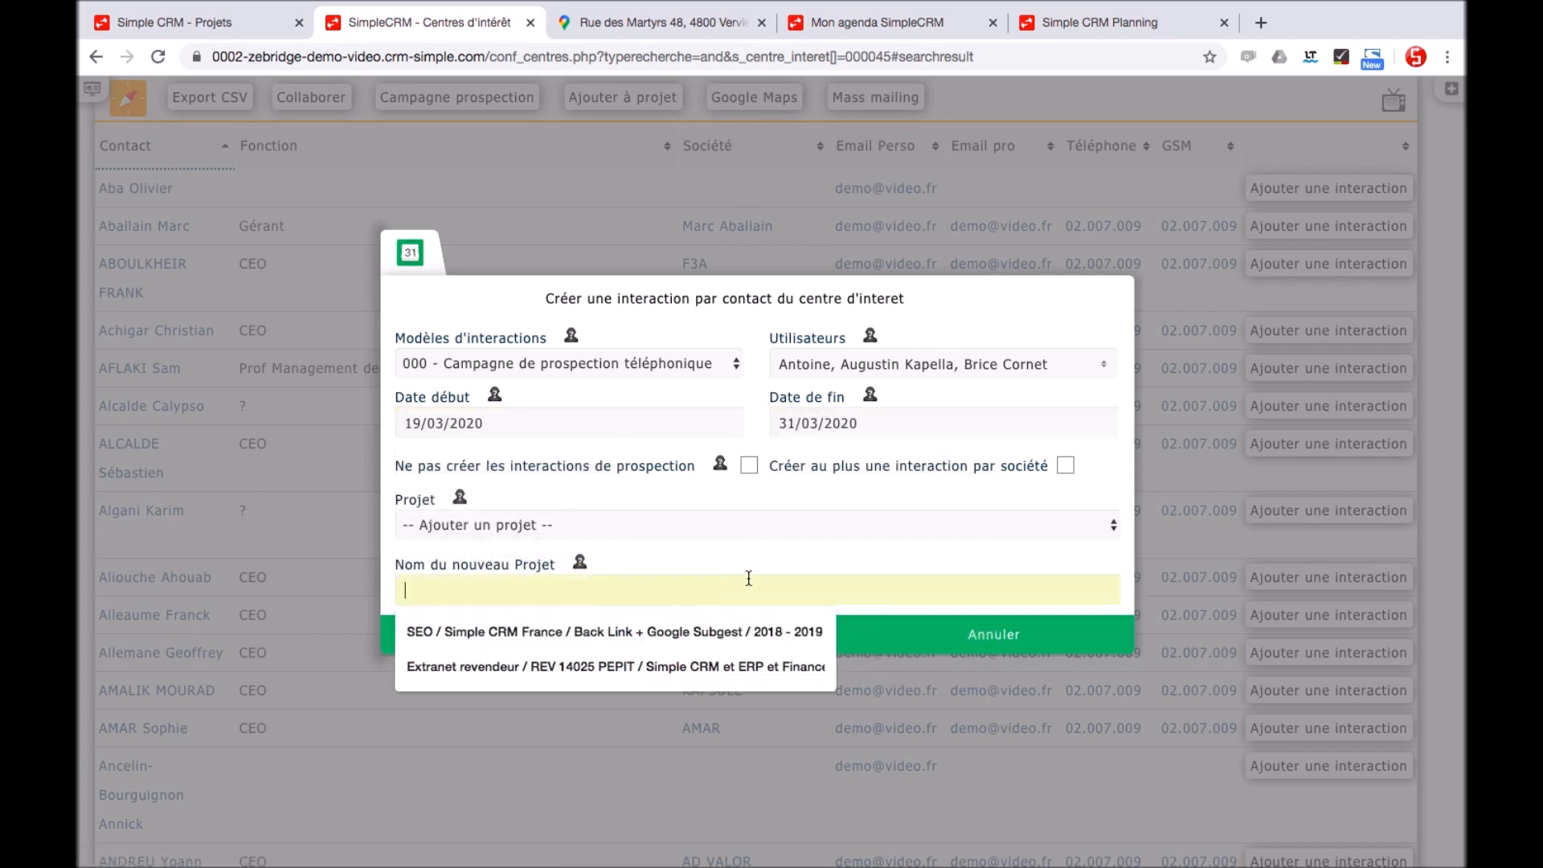
type("Campagne 2020")
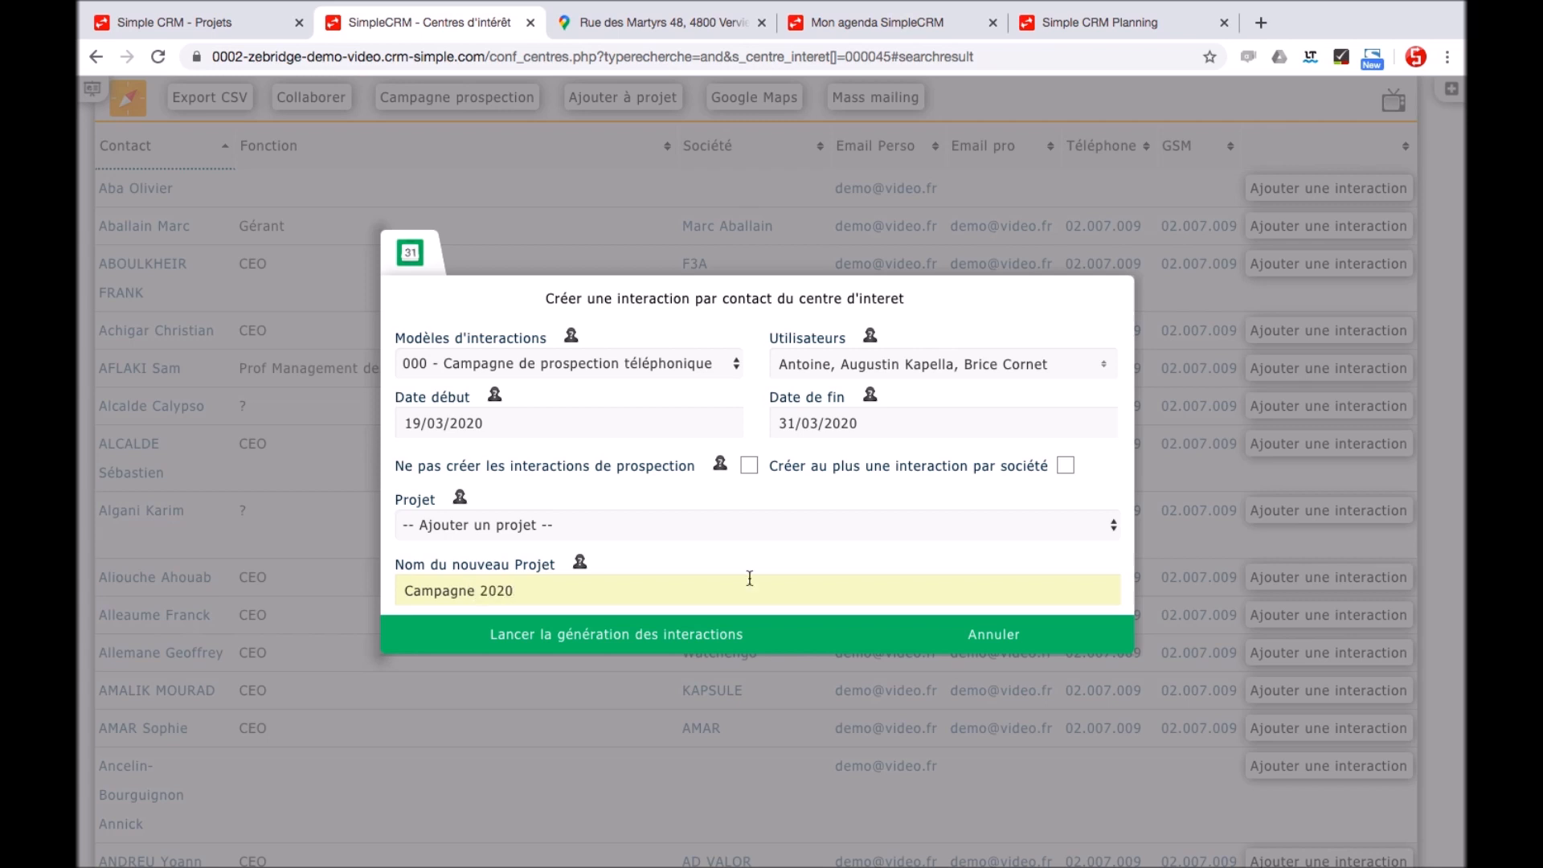
left_click(728, 629)
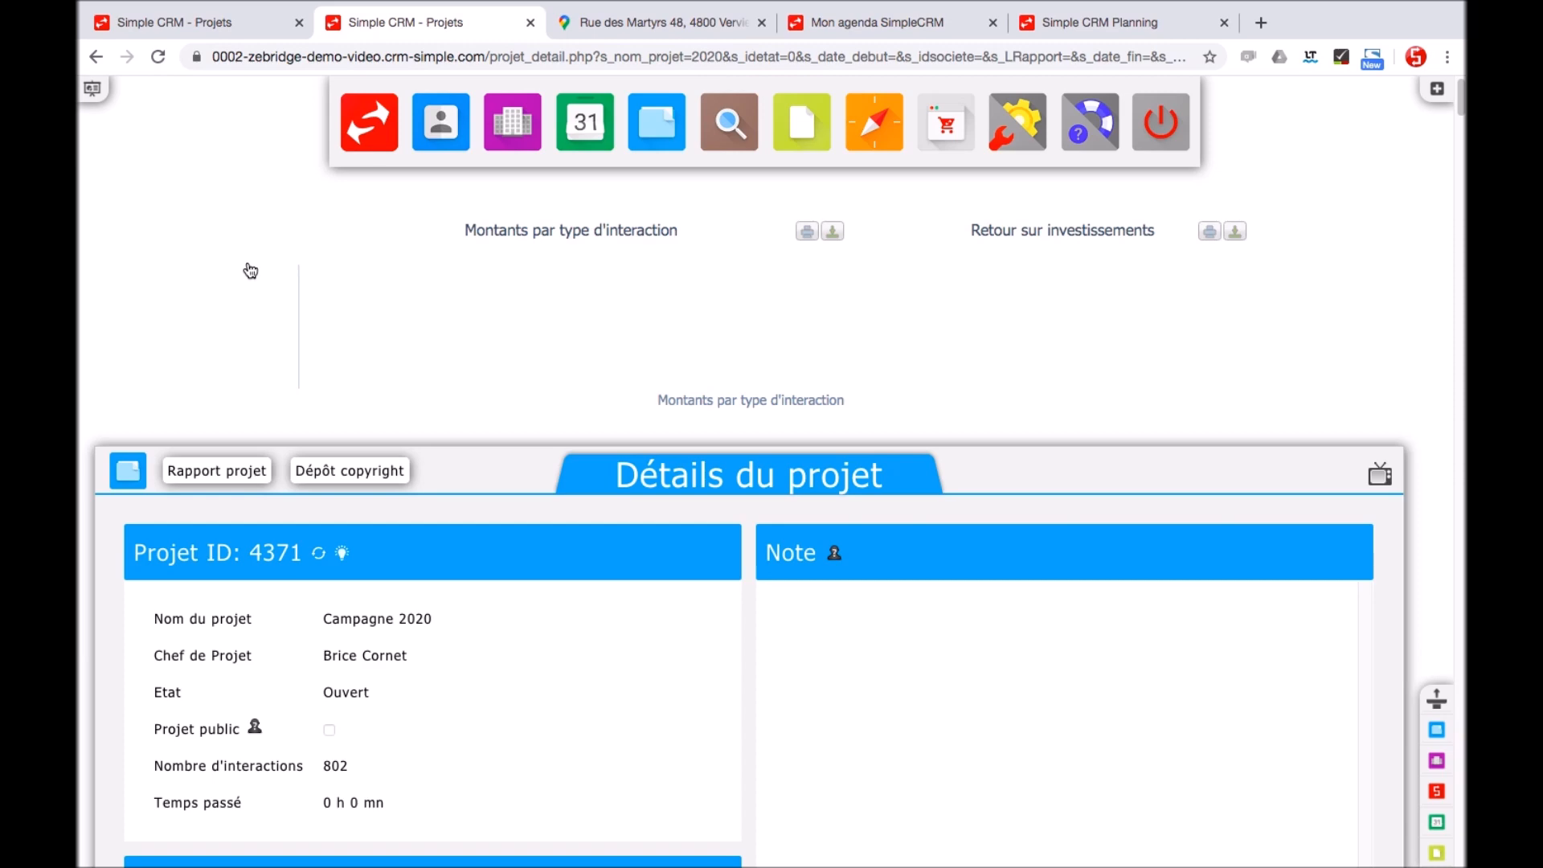
scroll(250, 270, "down", 20)
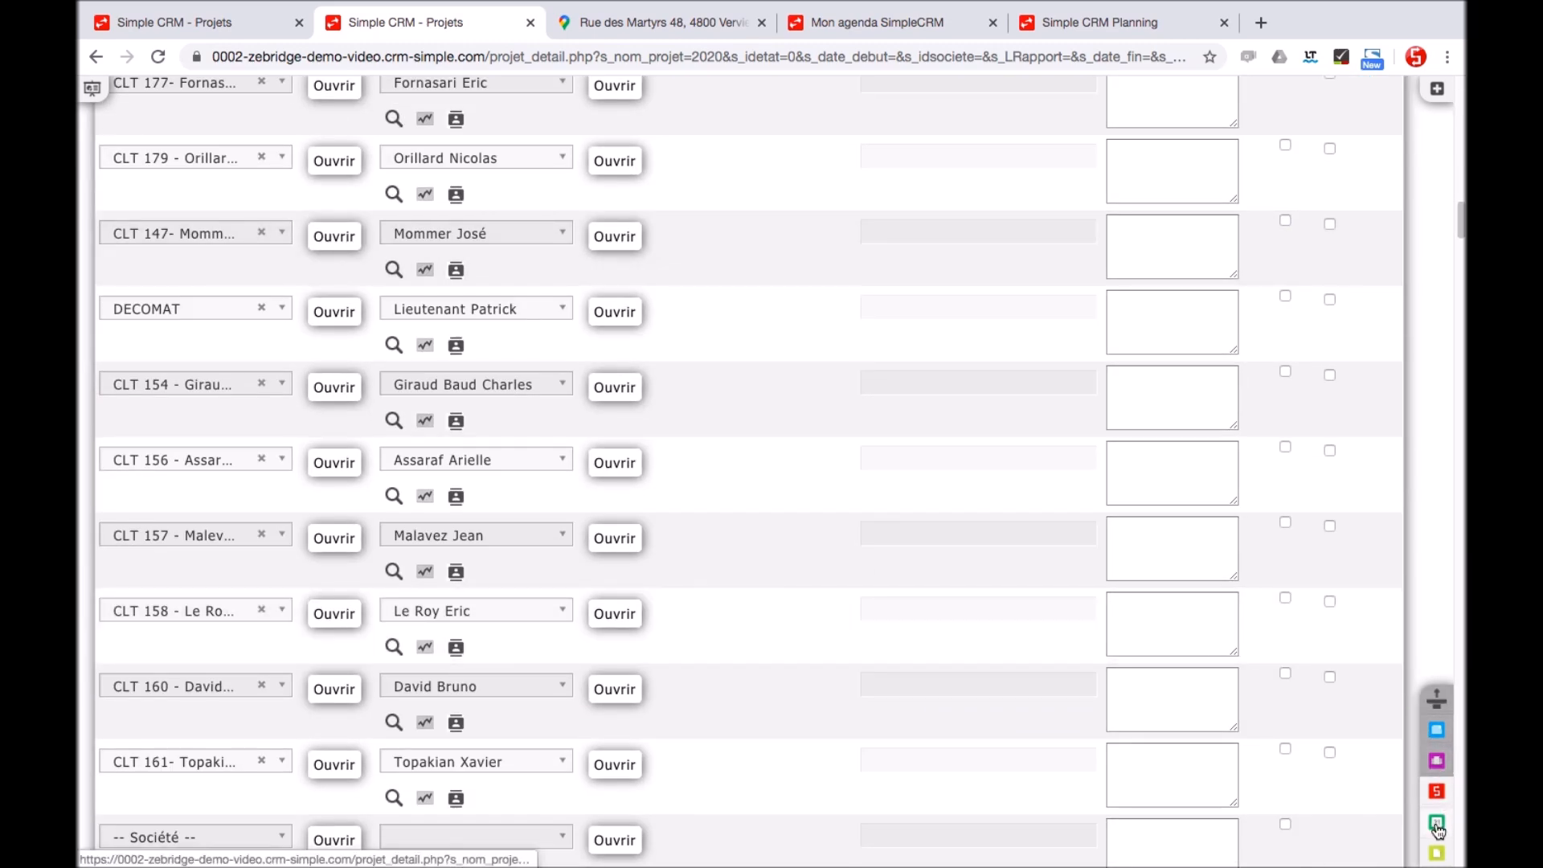
left_click(1438, 825)
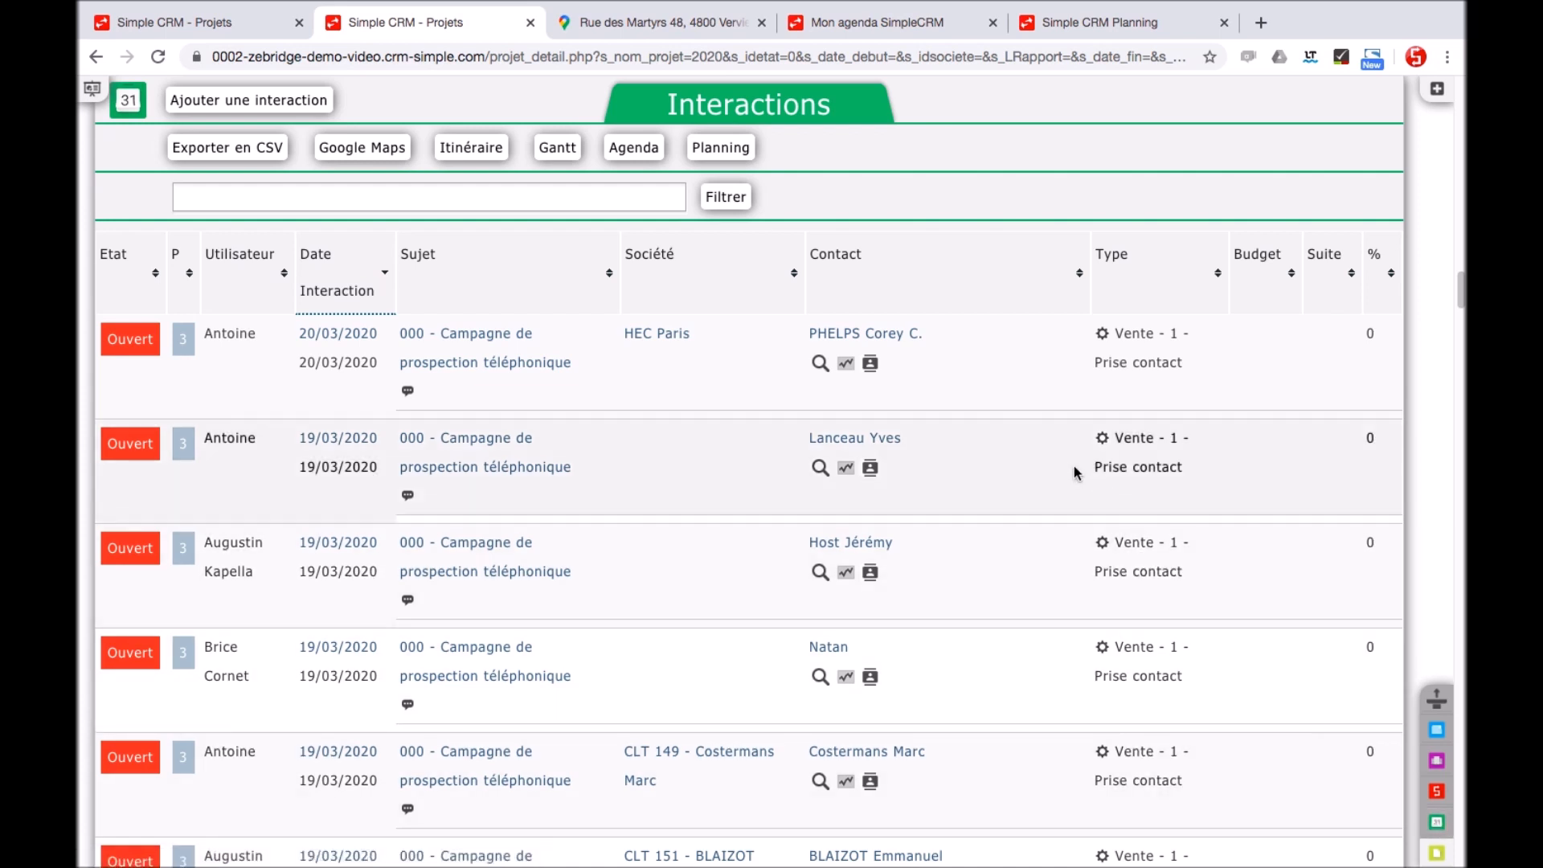
mouse_move(870, 363)
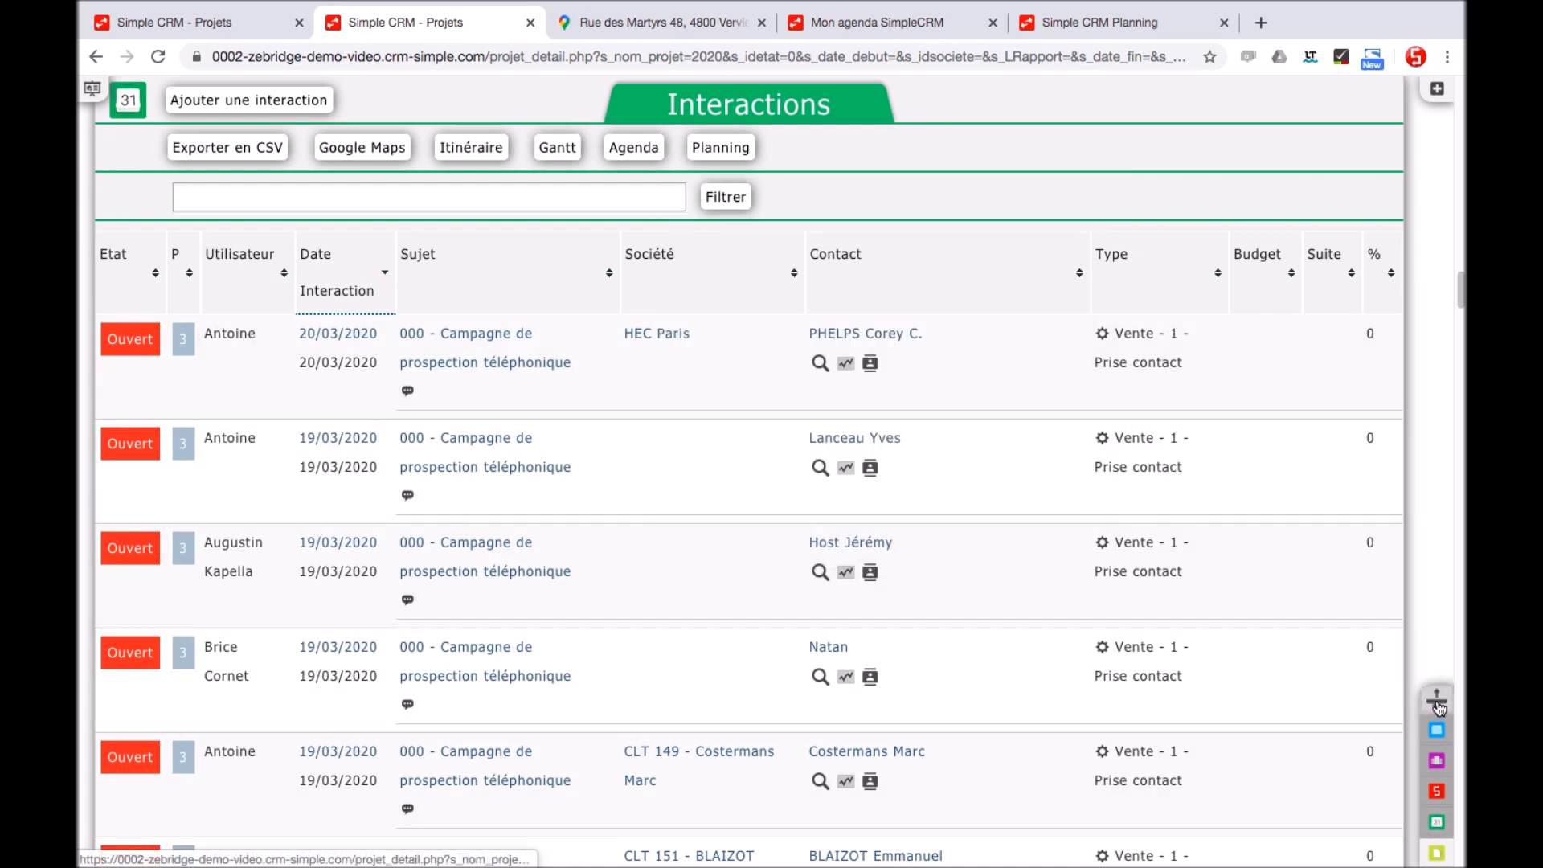
left_click(1437, 703)
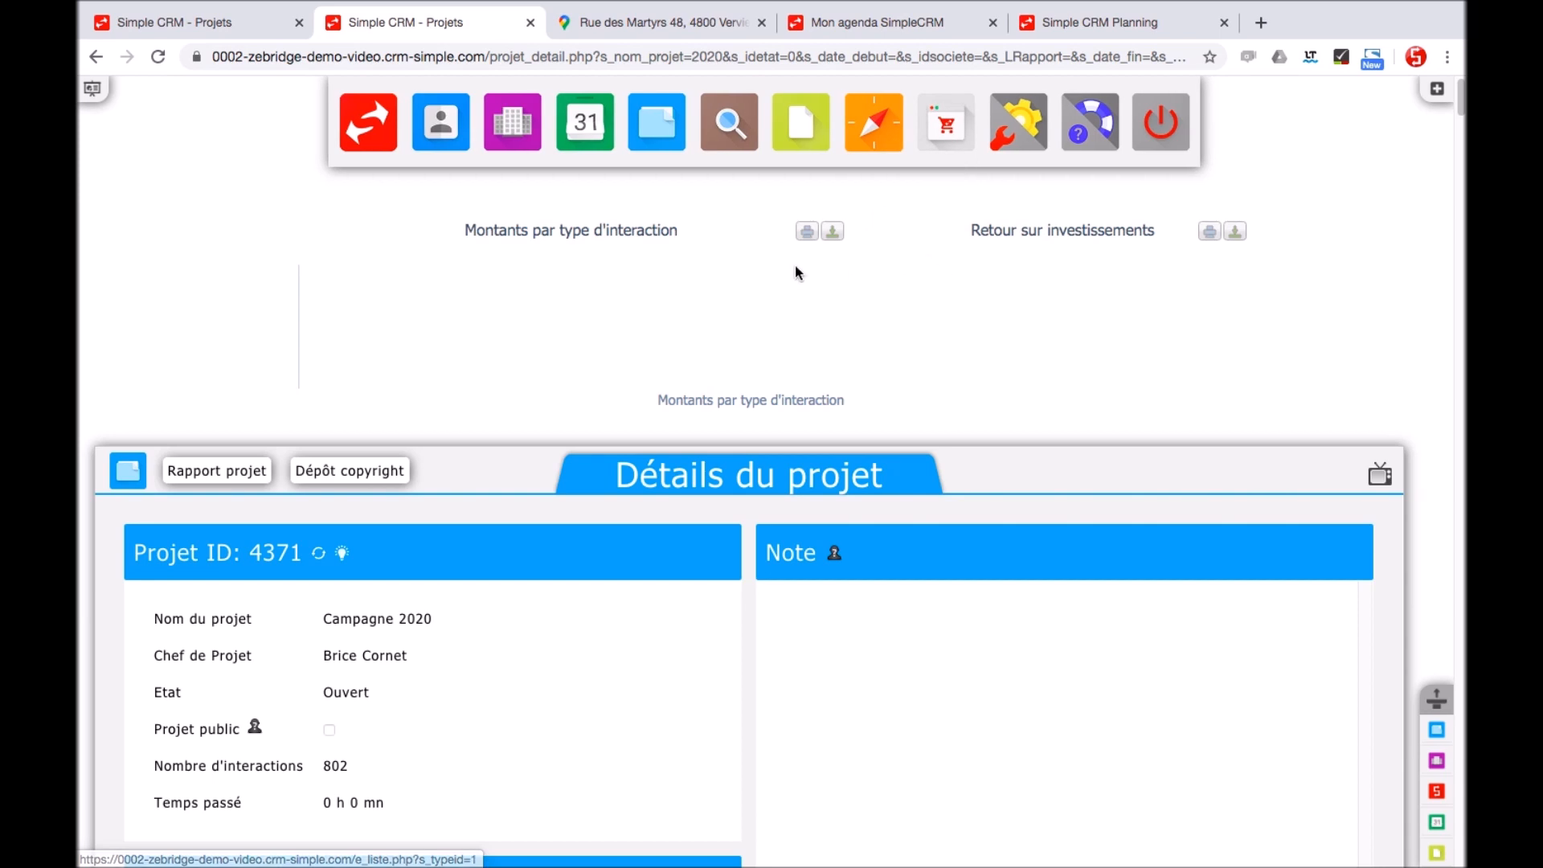
Filter the app catalogue by Entités, Prod., Outils, Marketing, Rapports and Big data mining, then choose Clients en sommeil
left_click(88, 99)
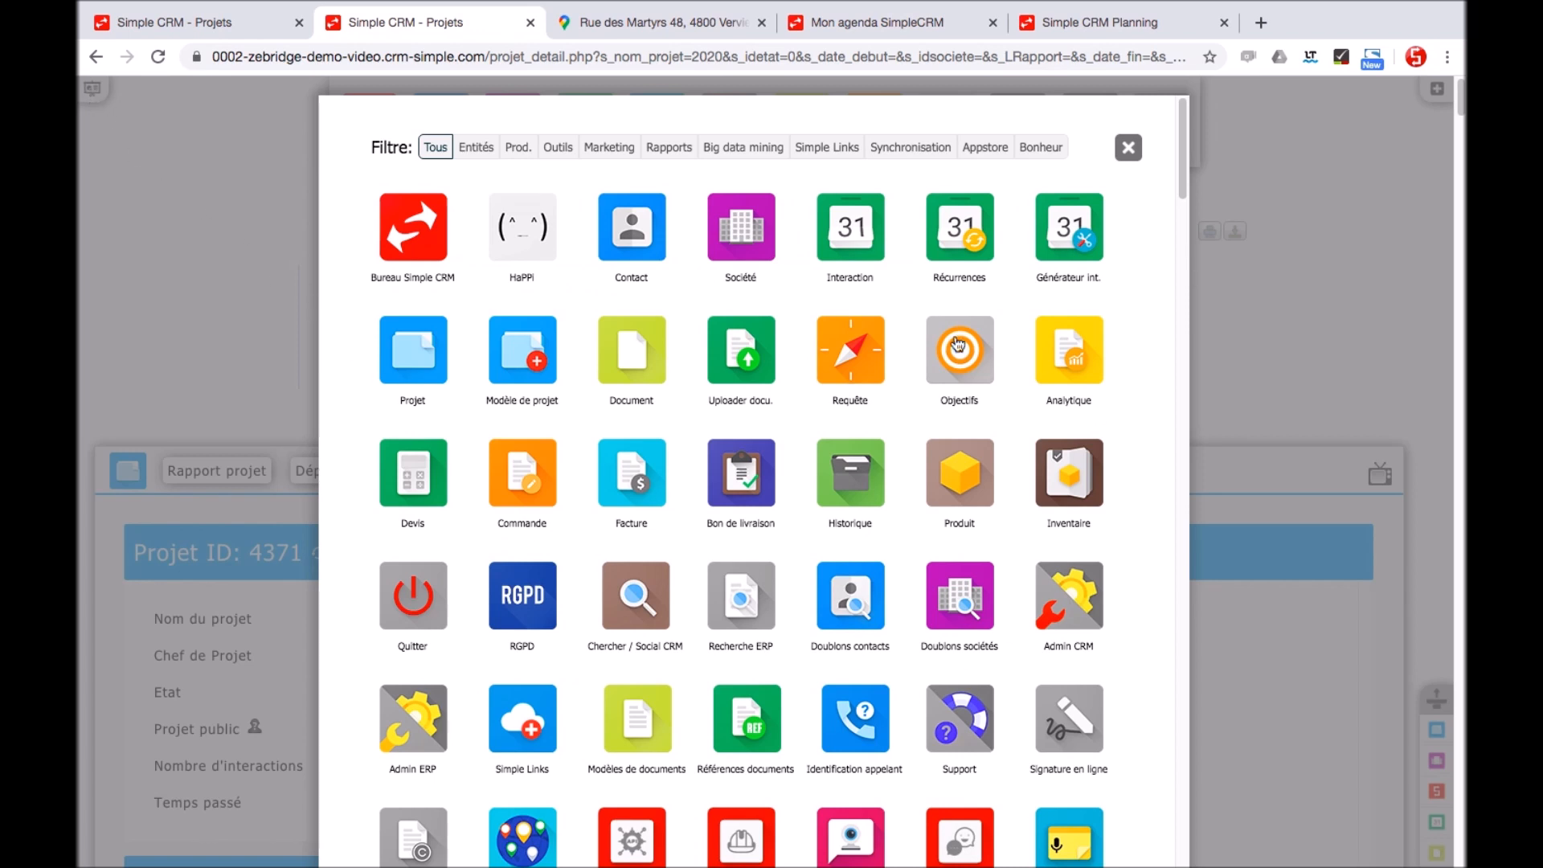
left_click(479, 155)
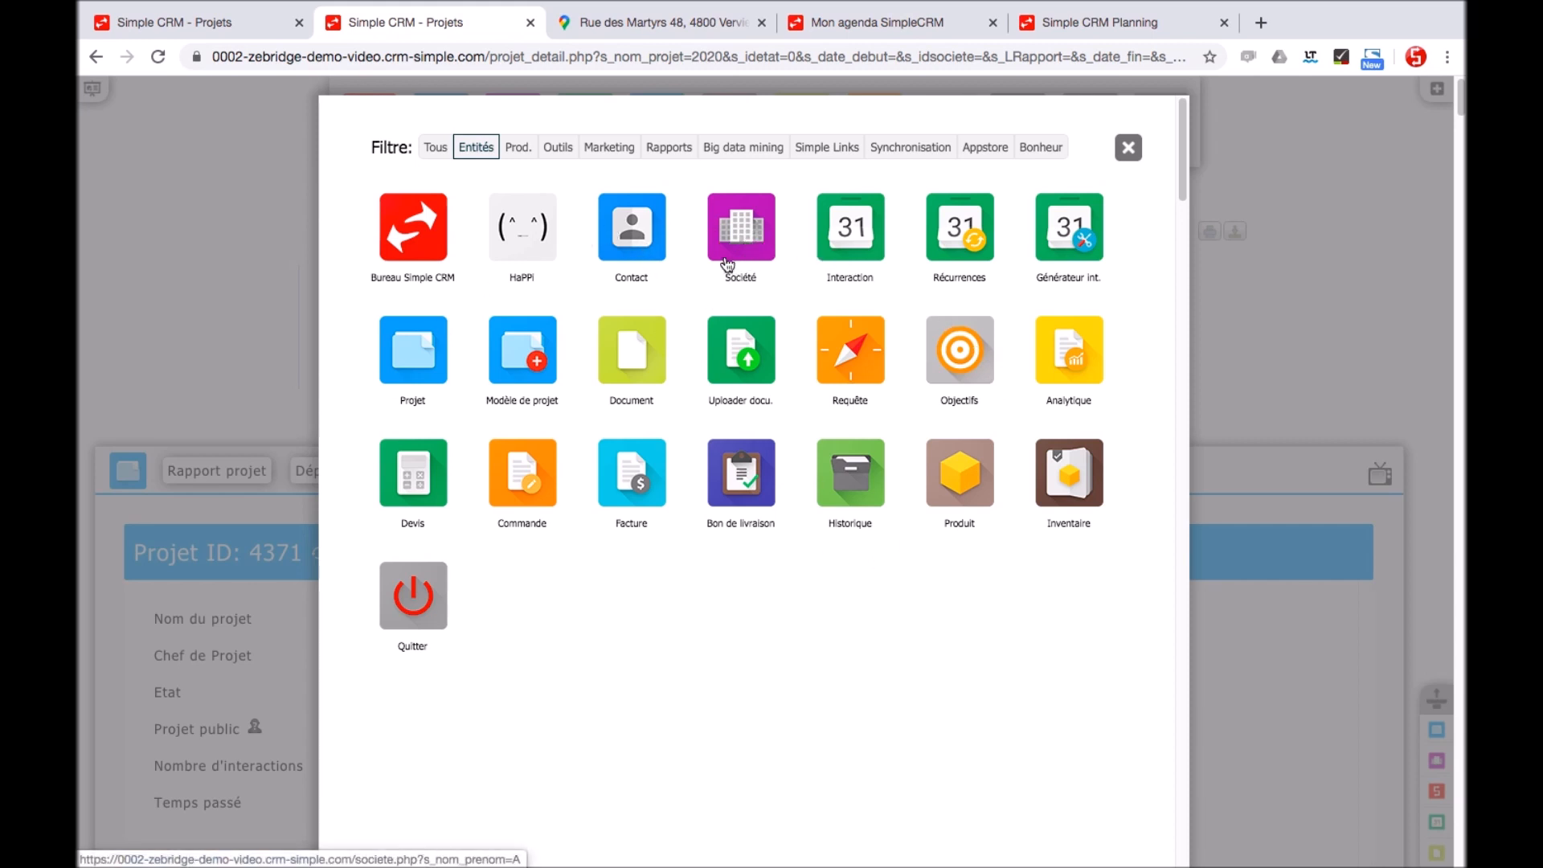
left_click(518, 148)
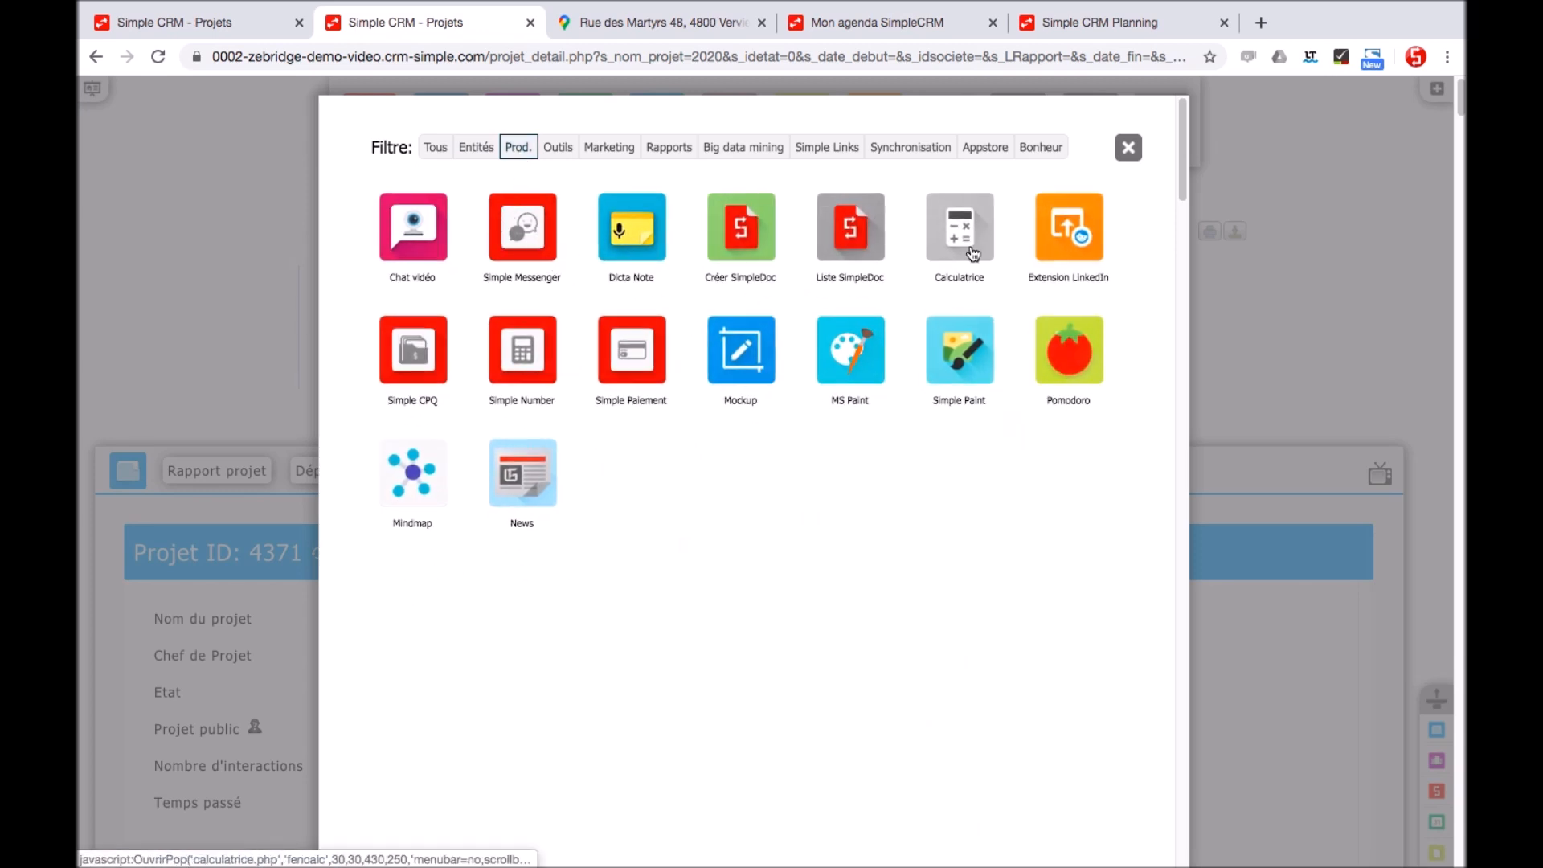
left_click(559, 149)
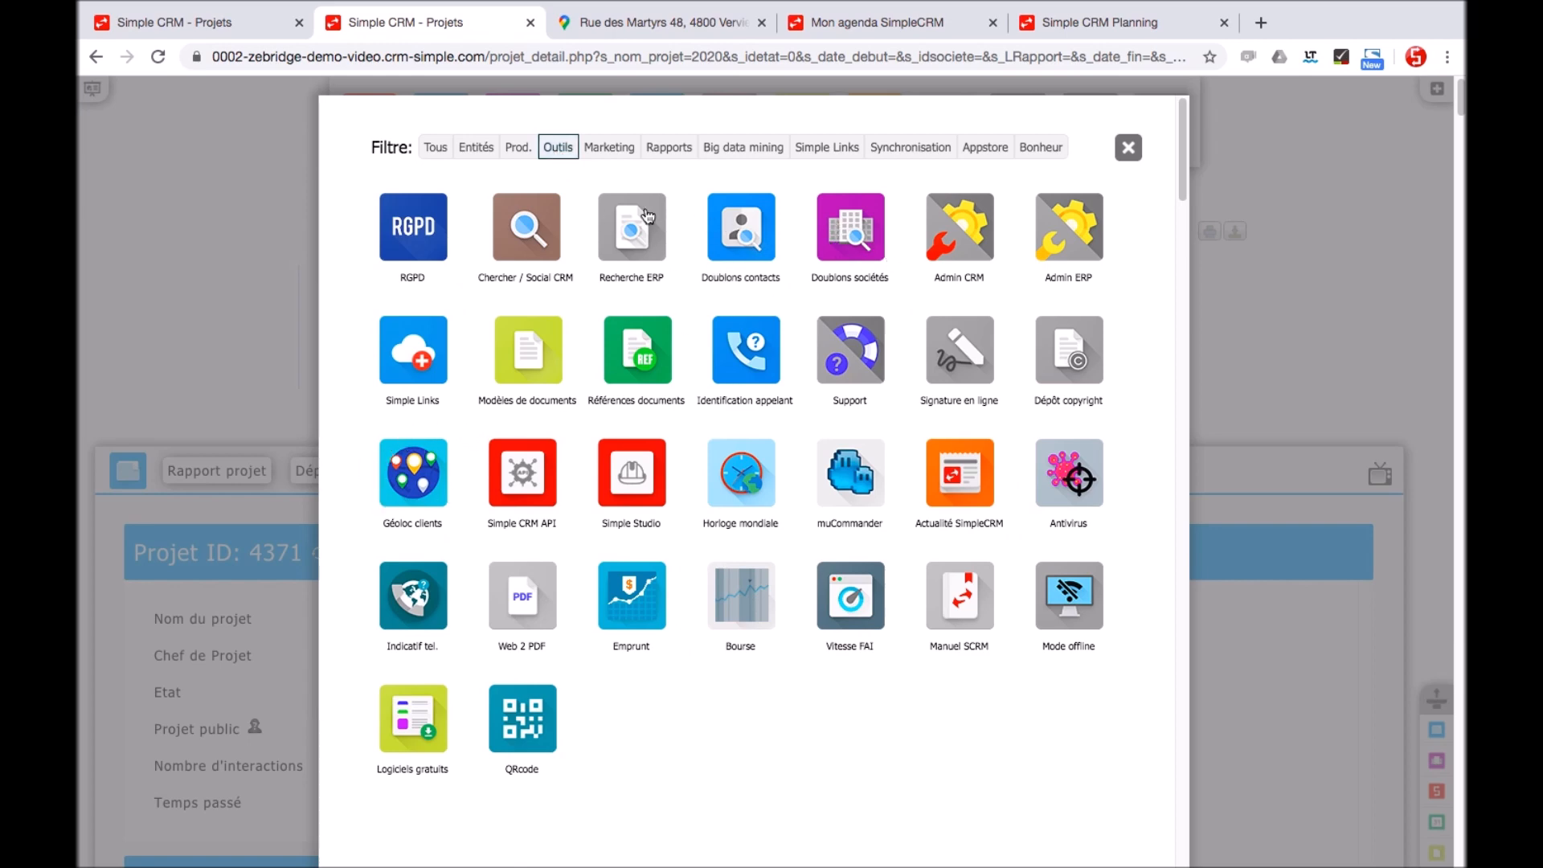
left_click(611, 151)
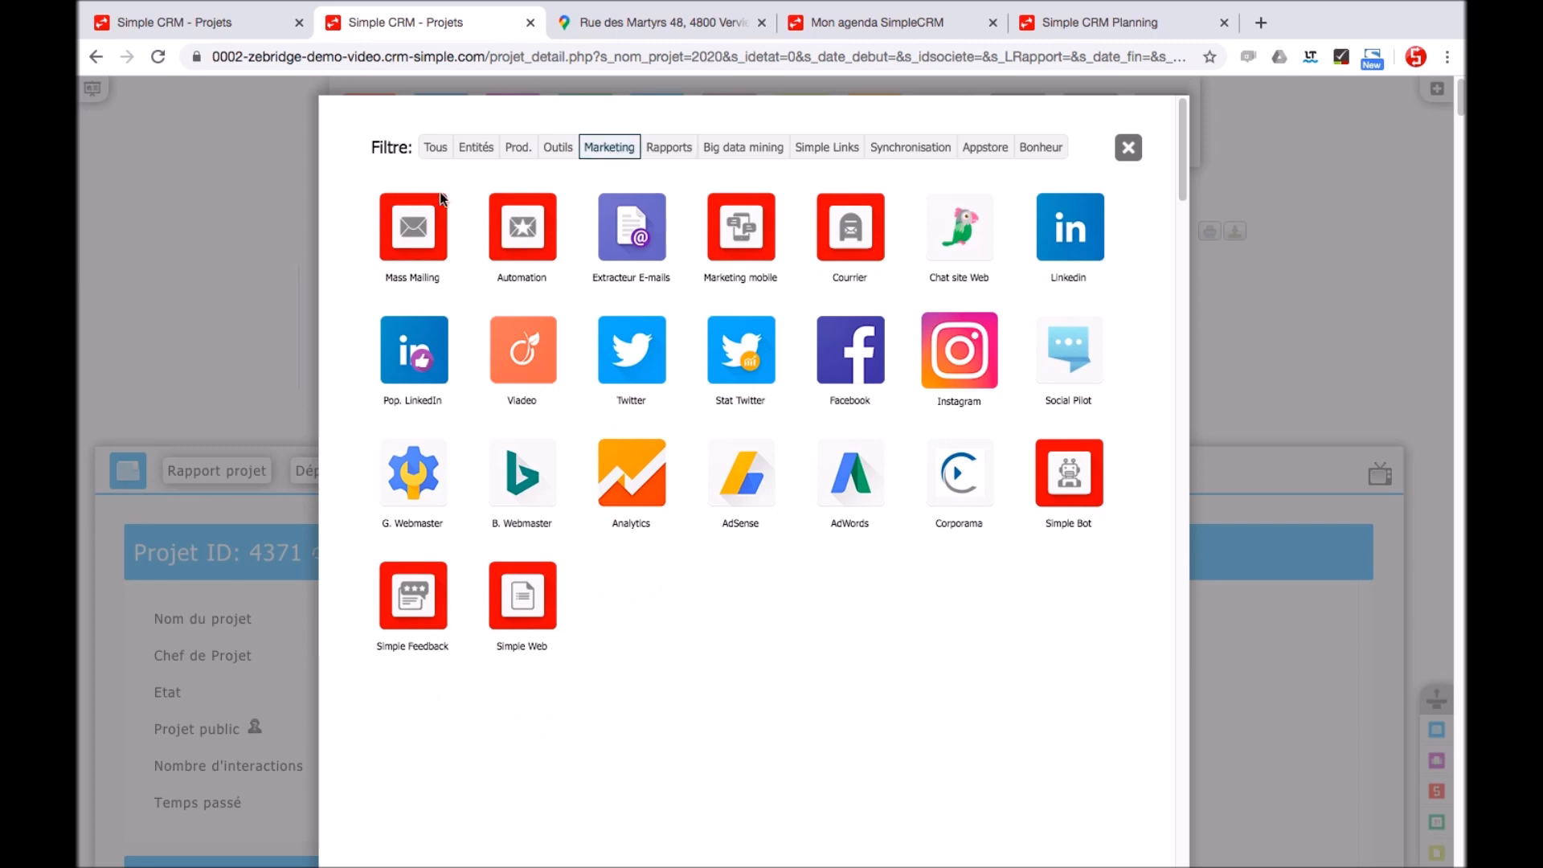
left_click(668, 148)
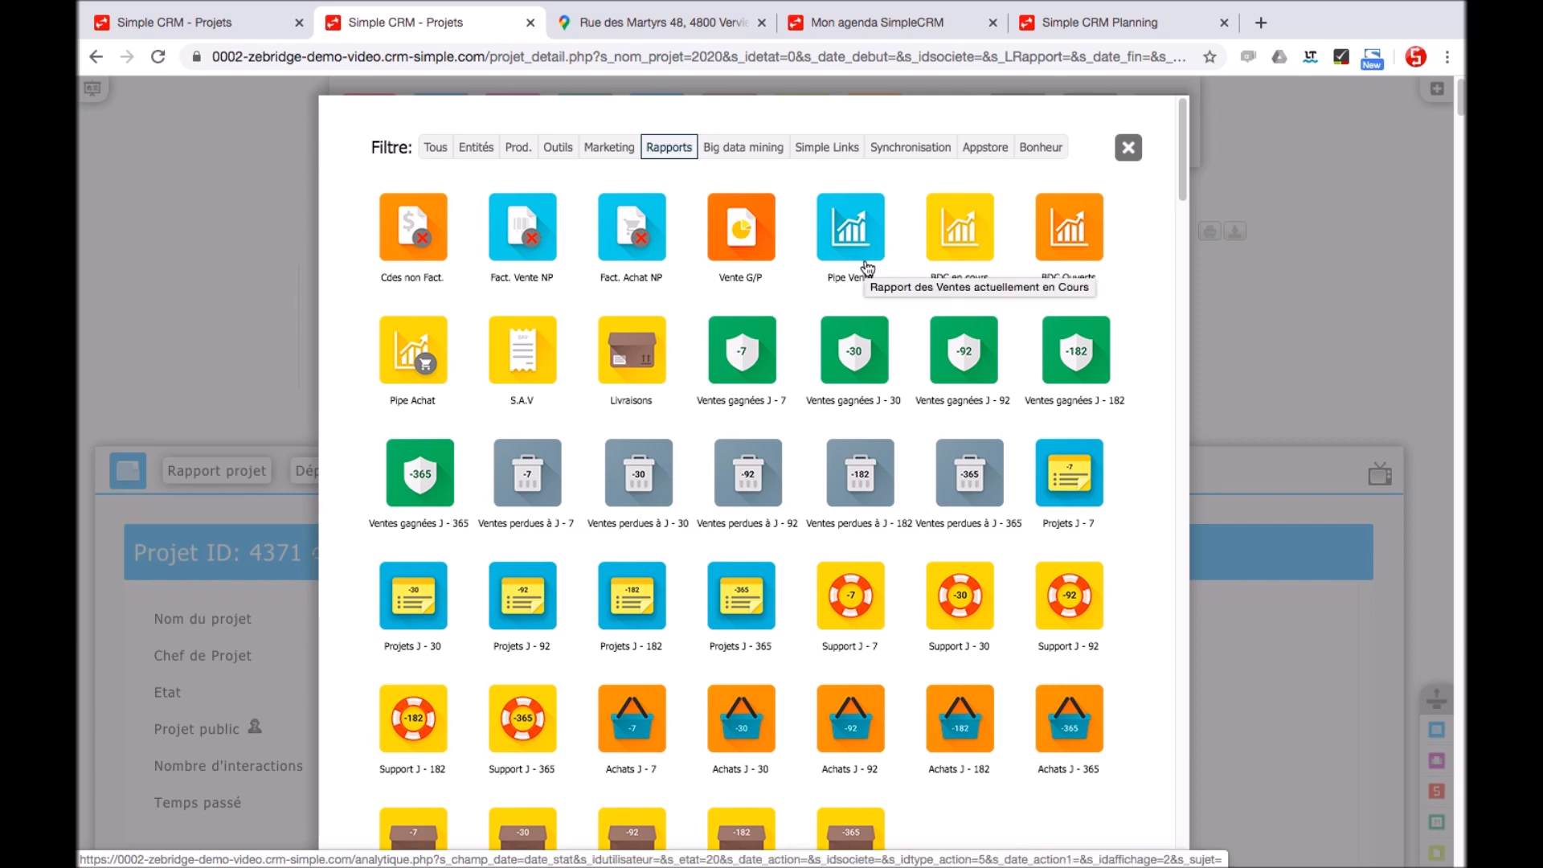
left_click(748, 149)
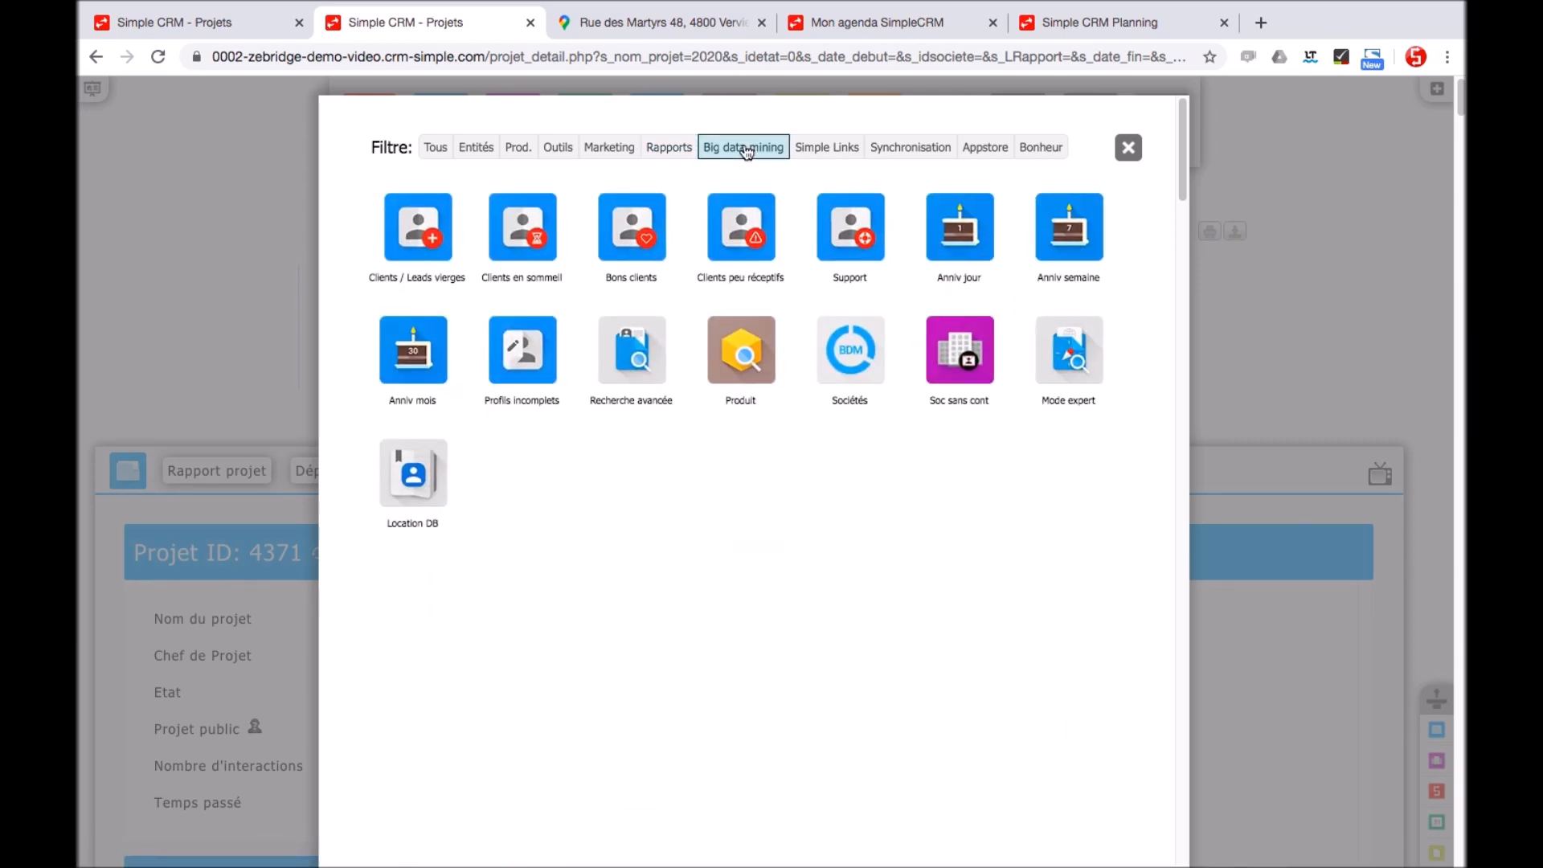
left_click(521, 231)
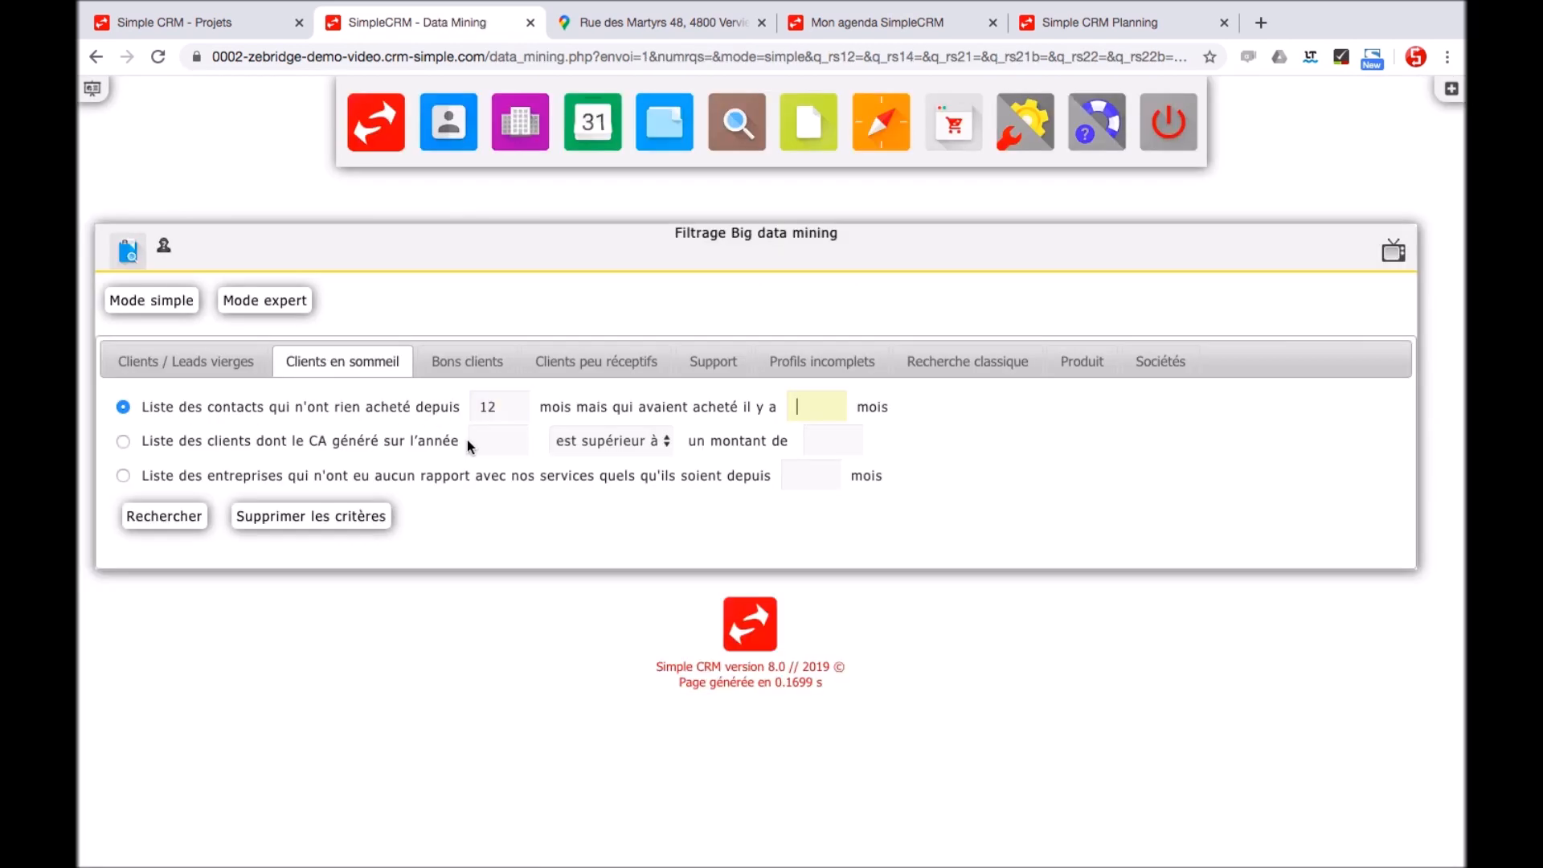
Search dormant clients with 12 and 24 months, returning 7 contacts, then bring up the app catalogue
left_click(152, 521)
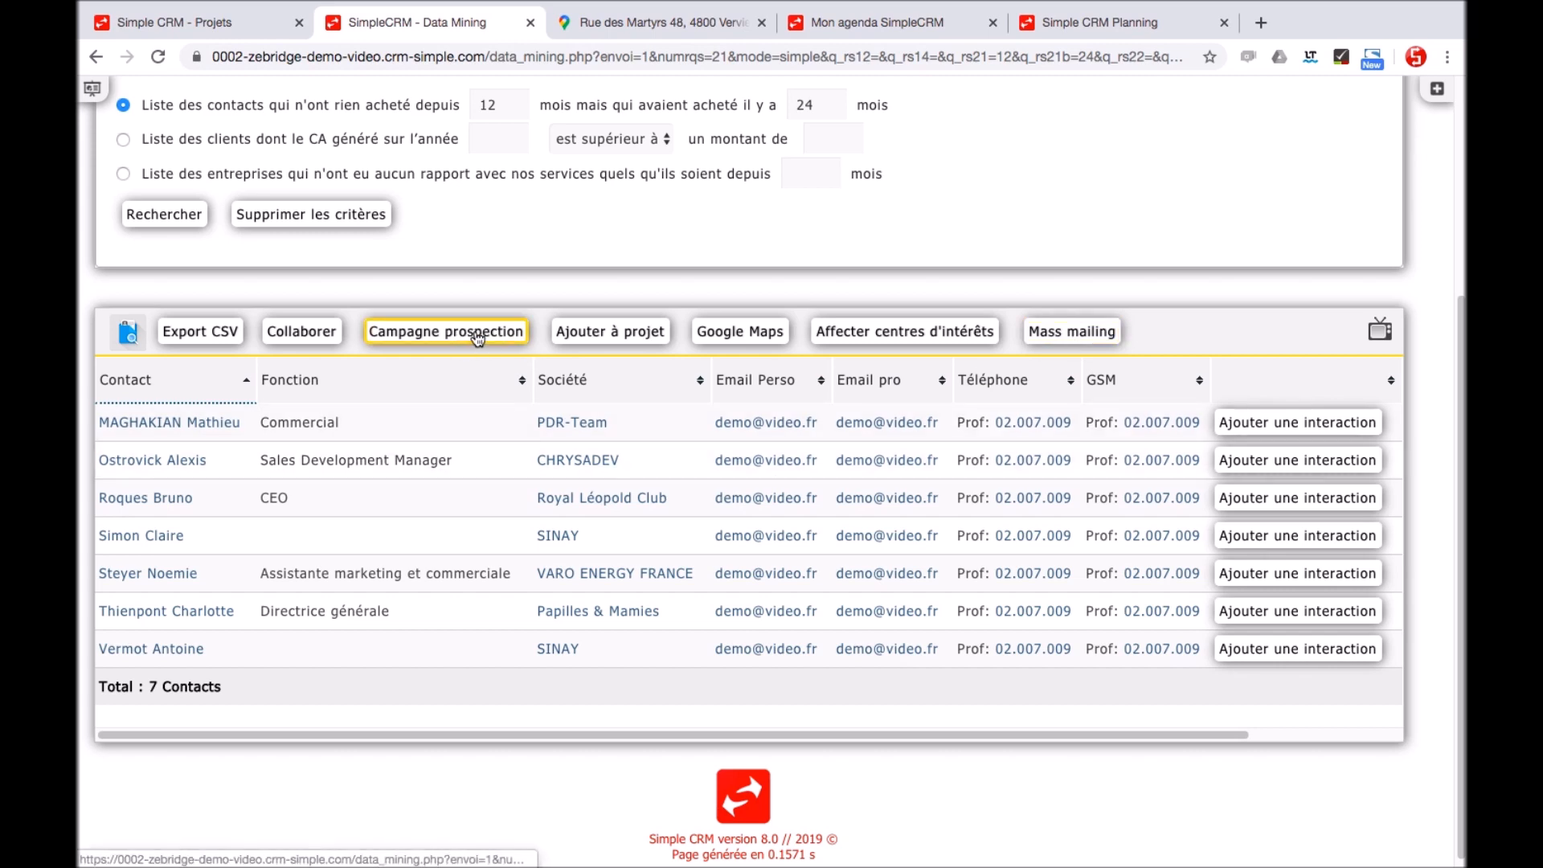
left_click(101, 97)
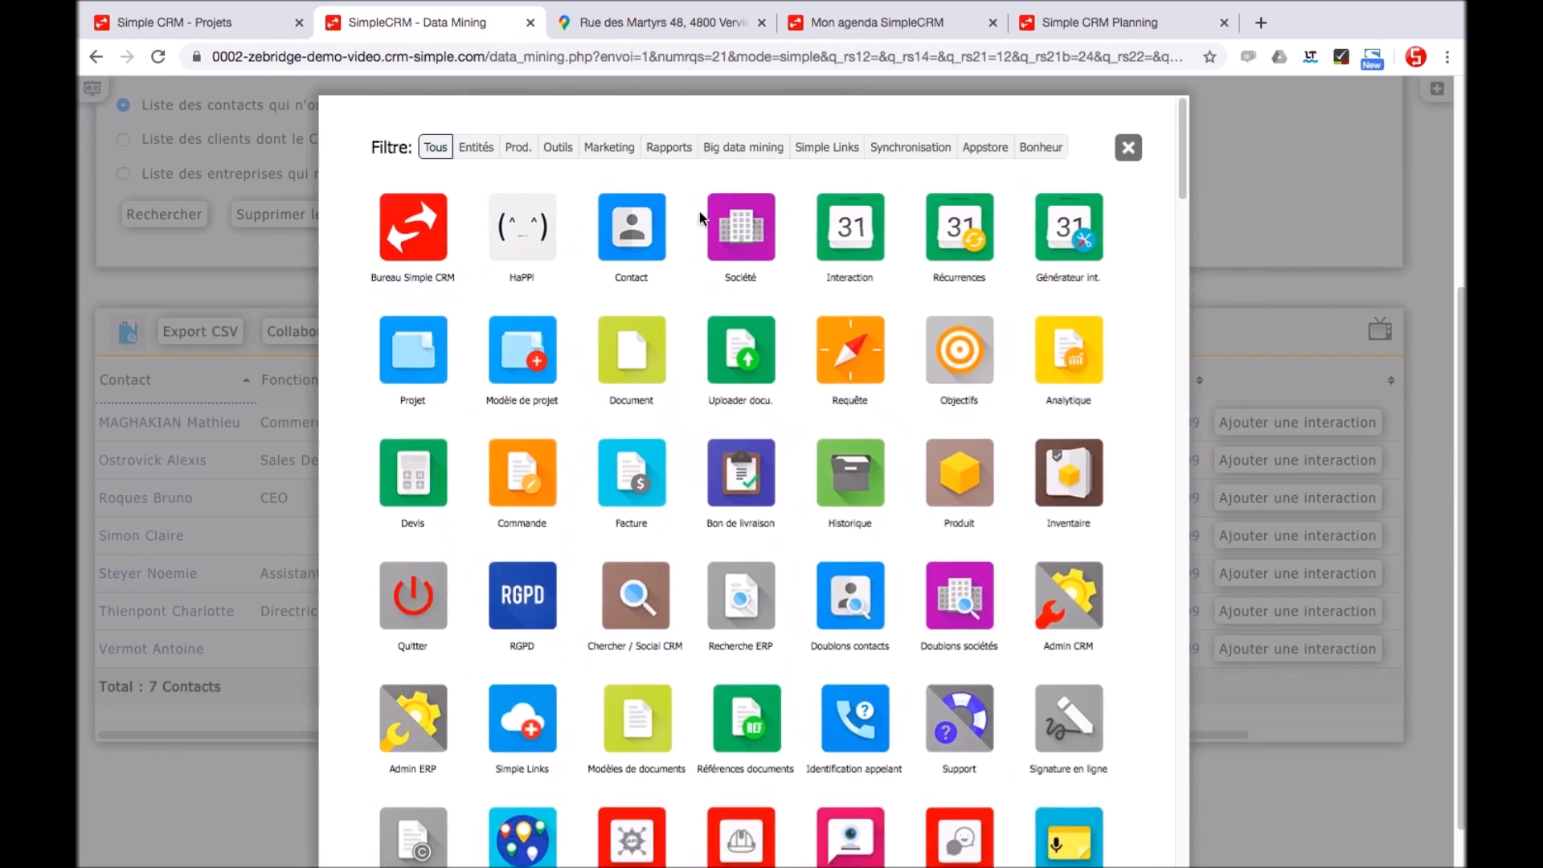
Browse the Simple Links, synchronisation, Appstore and Bonheur app filters, then close the catalogue
left_click(830, 150)
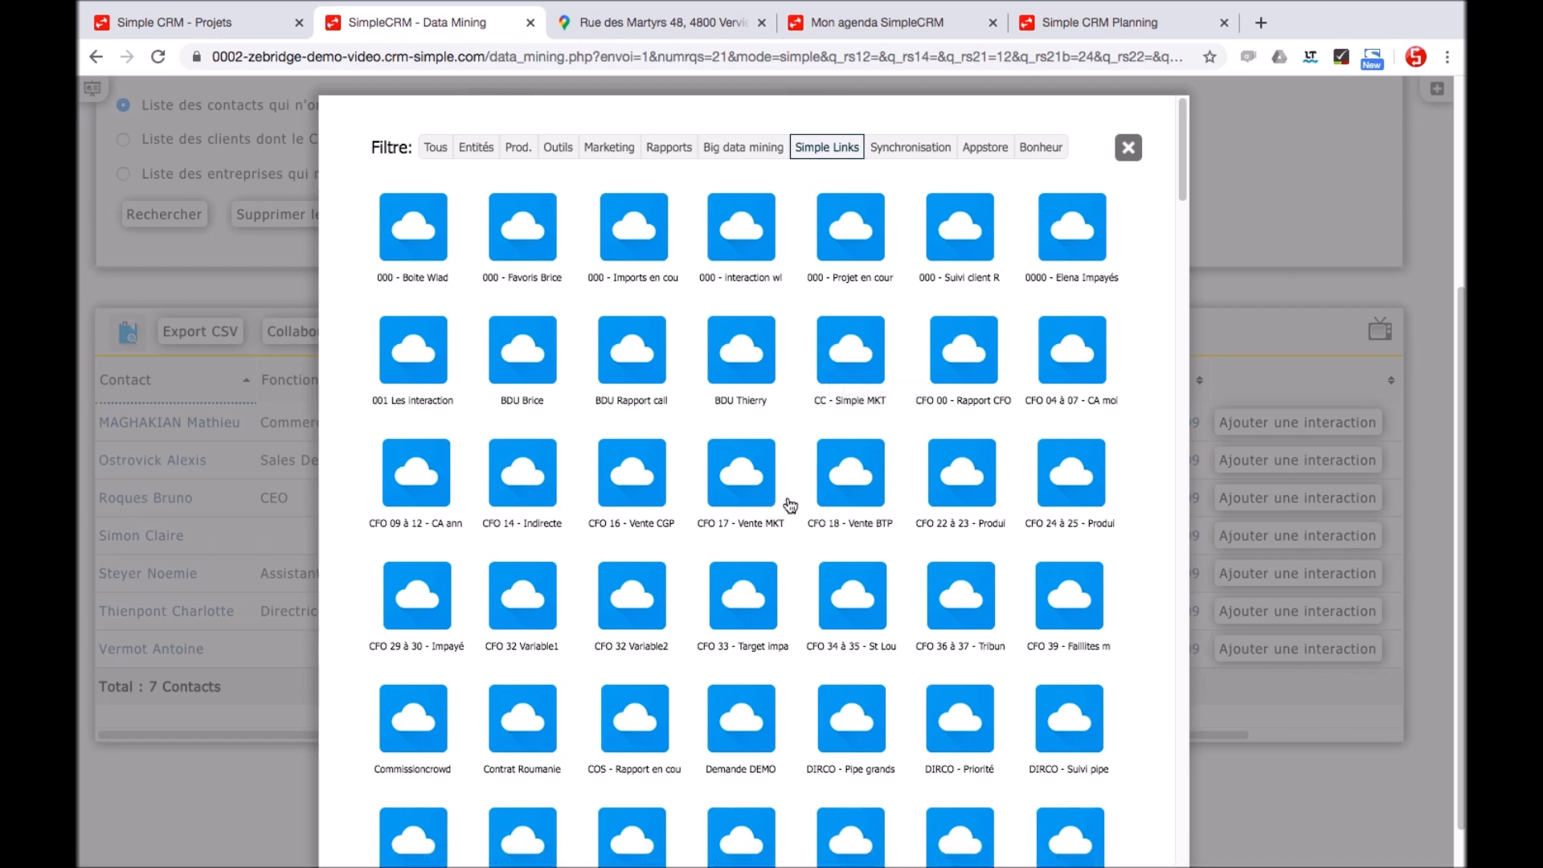
left_click(913, 150)
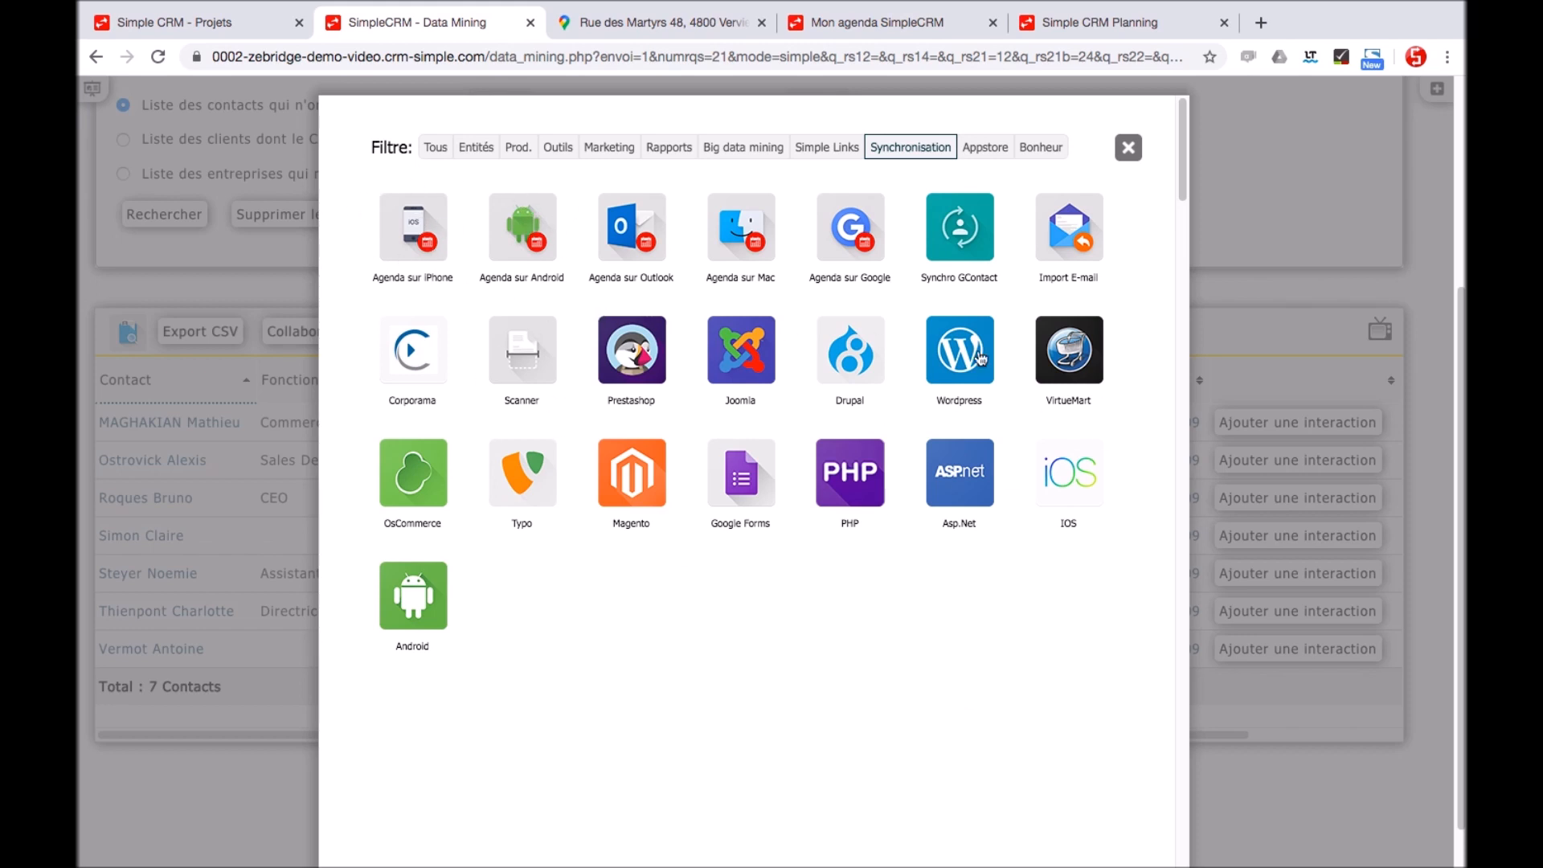
left_click(984, 148)
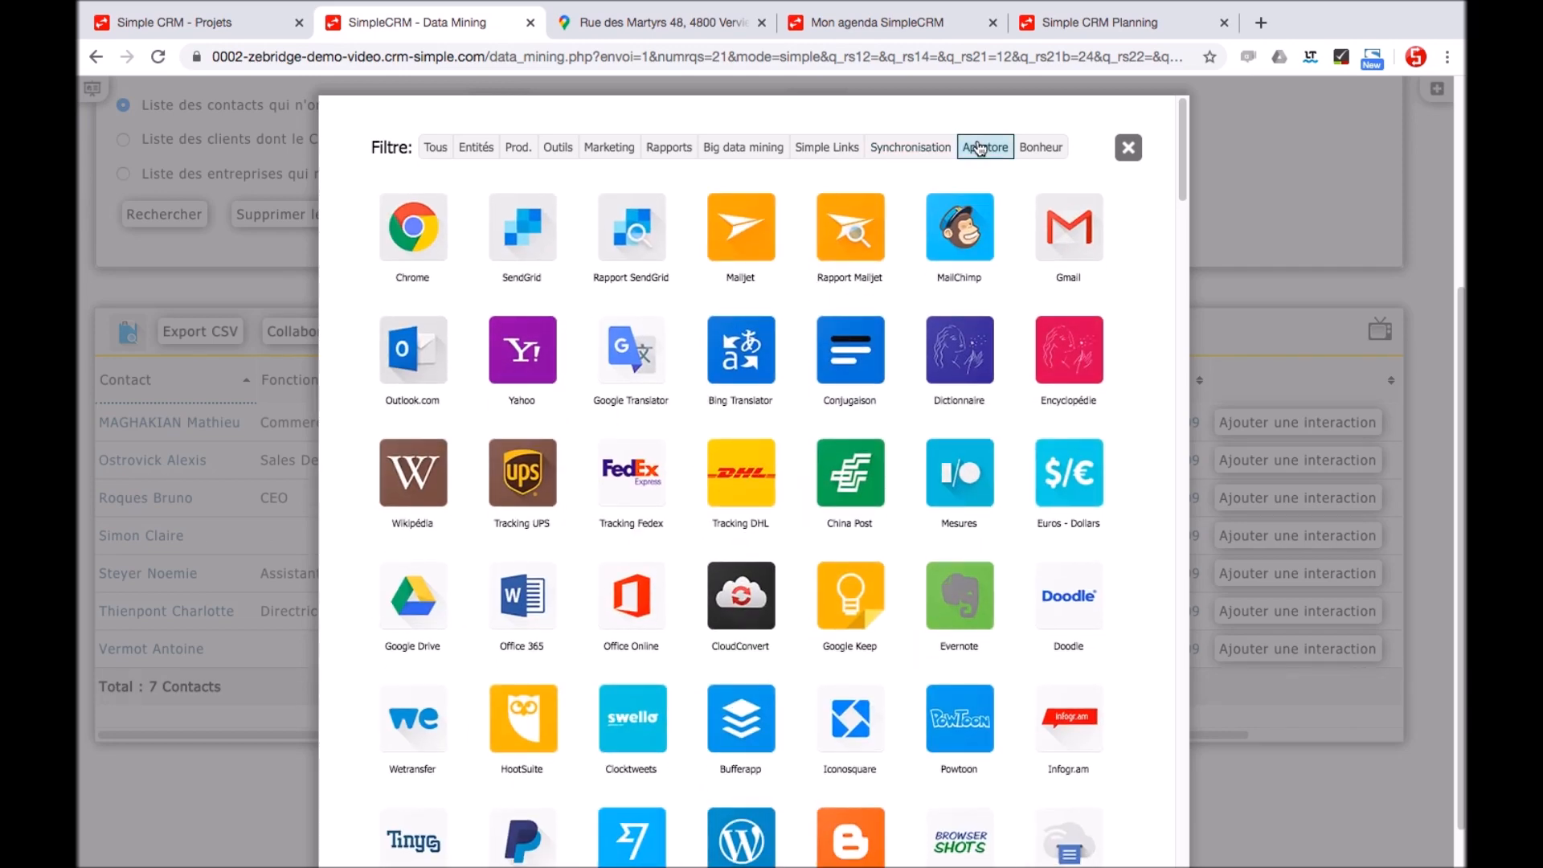
left_click(1056, 158)
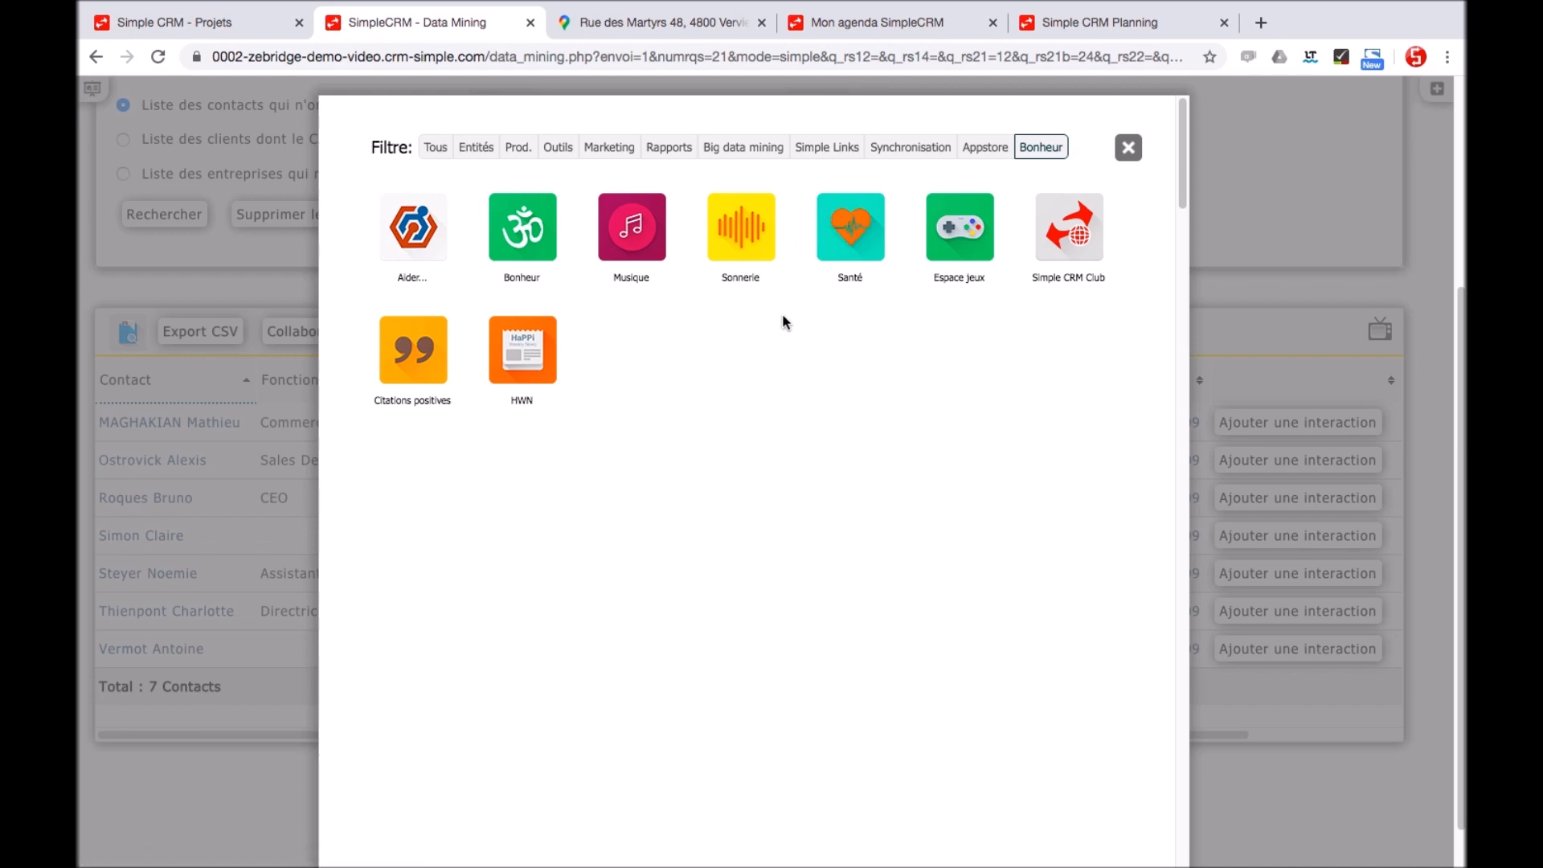
left_click(1129, 148)
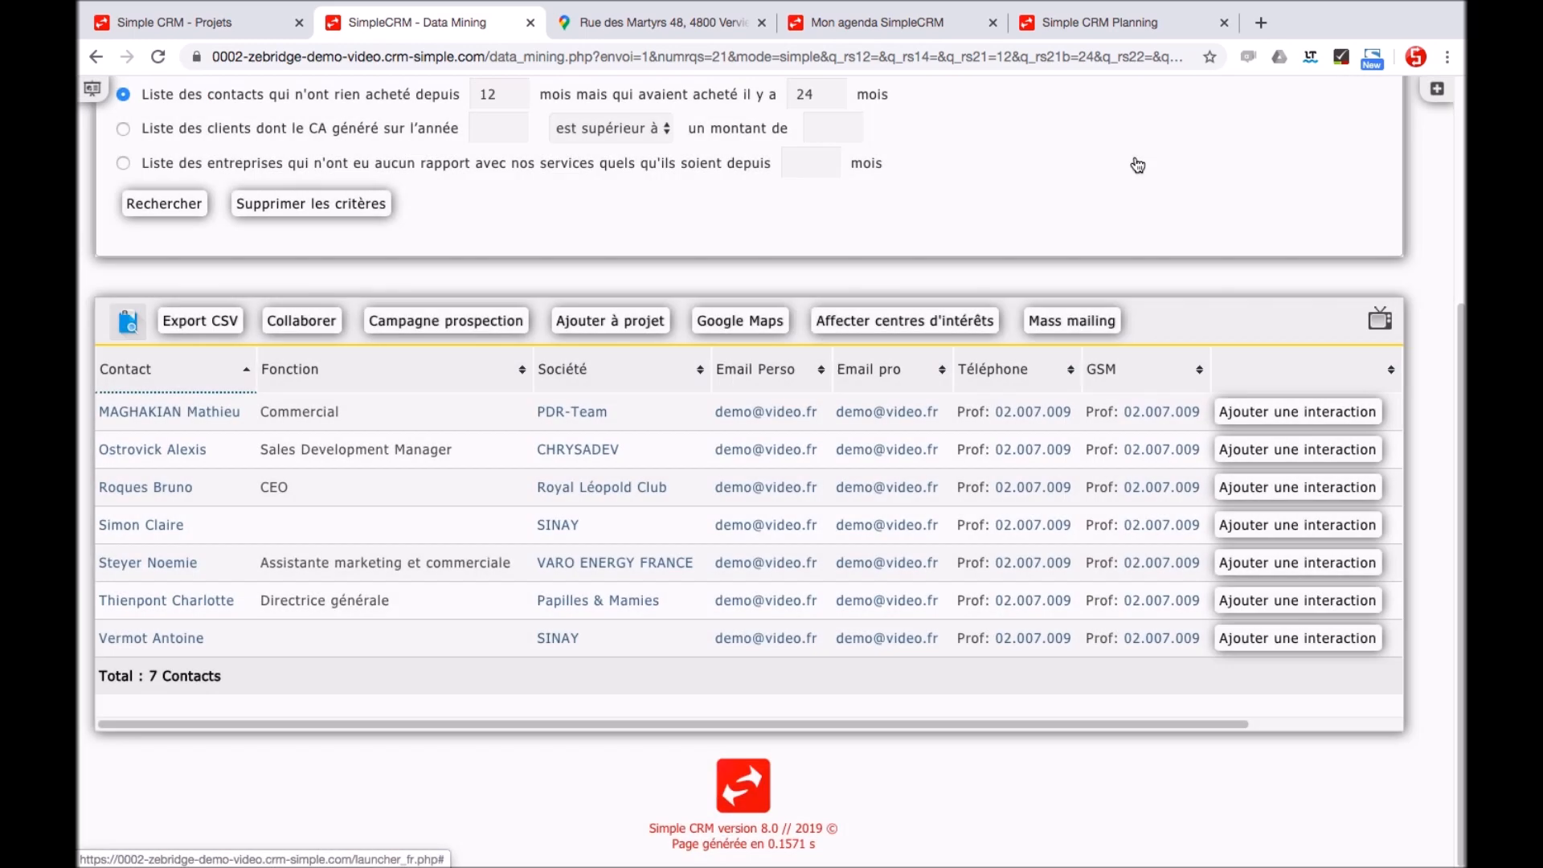
Scroll back to the top and go to the Simple ERP quotes module
left_click_drag(1458, 398, 1458, 169)
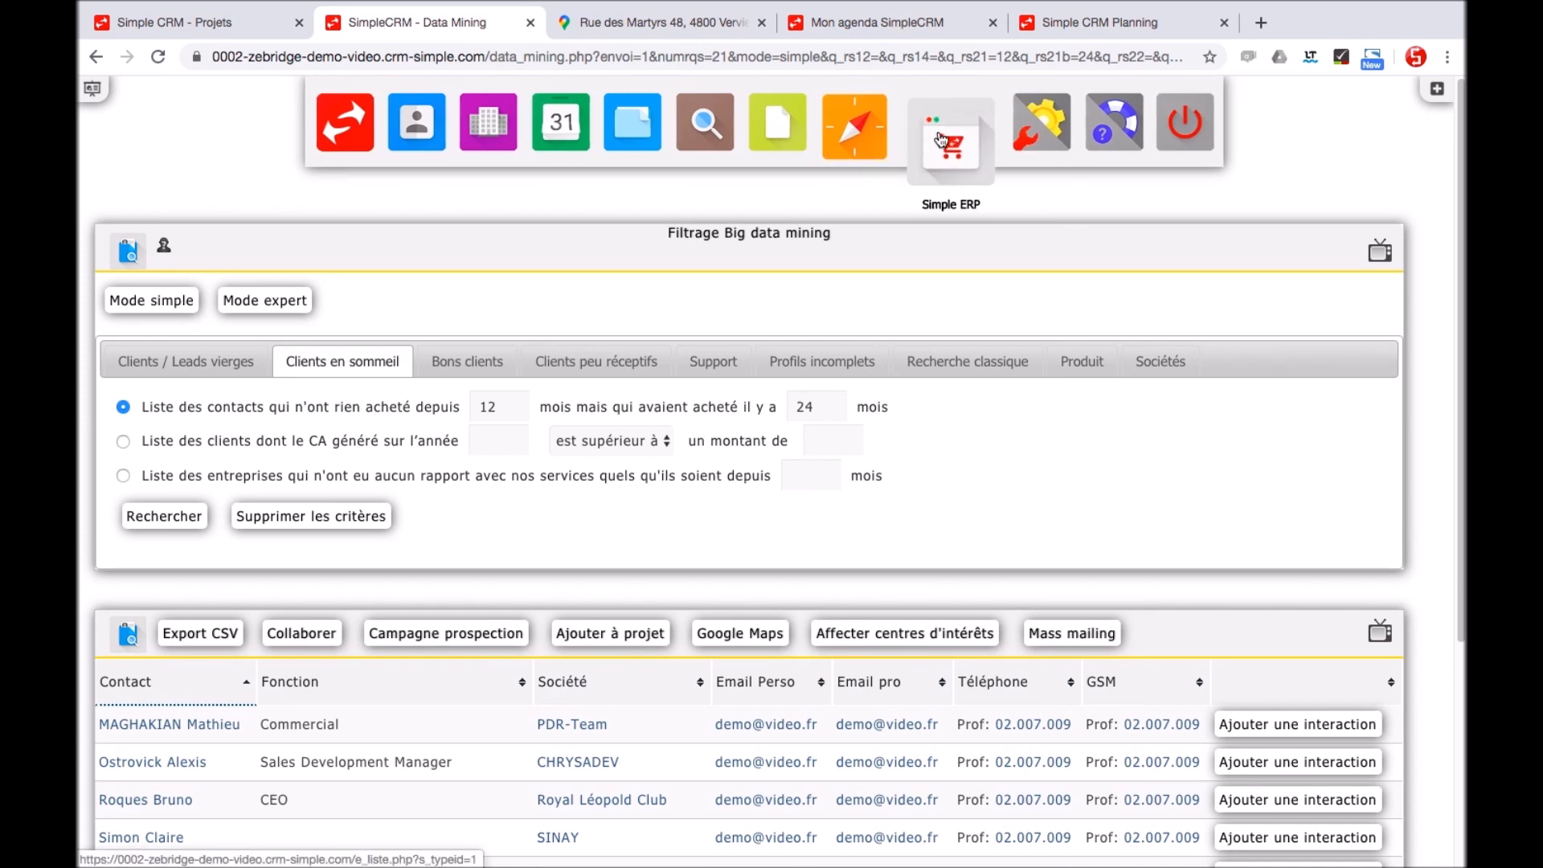
left_click(941, 138)
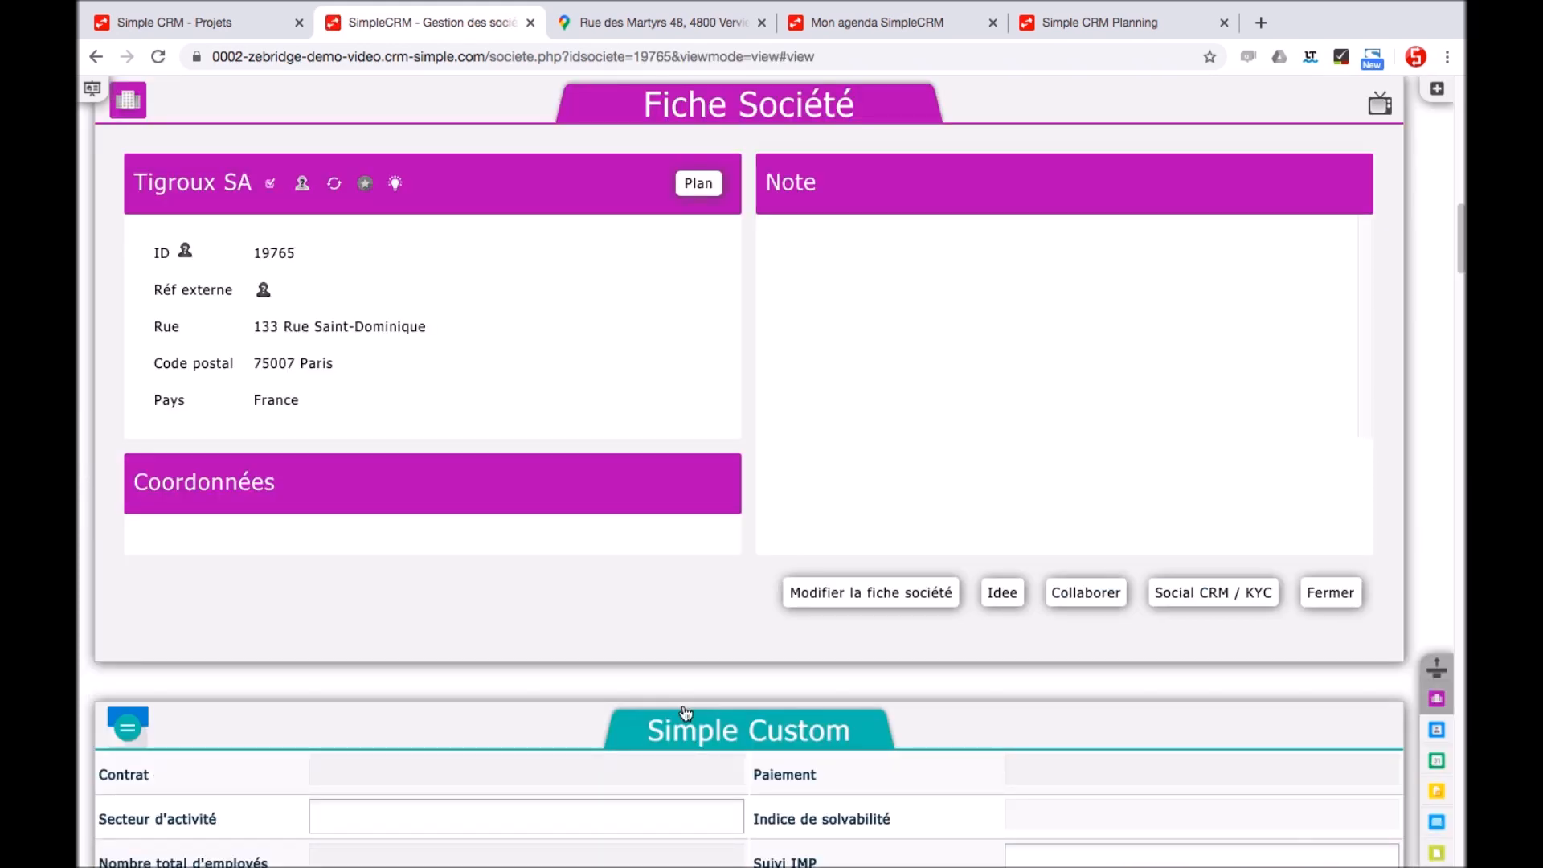
Start a quote from the '001 - Vente 40 licences' shortcut interaction
left_click(1436, 88)
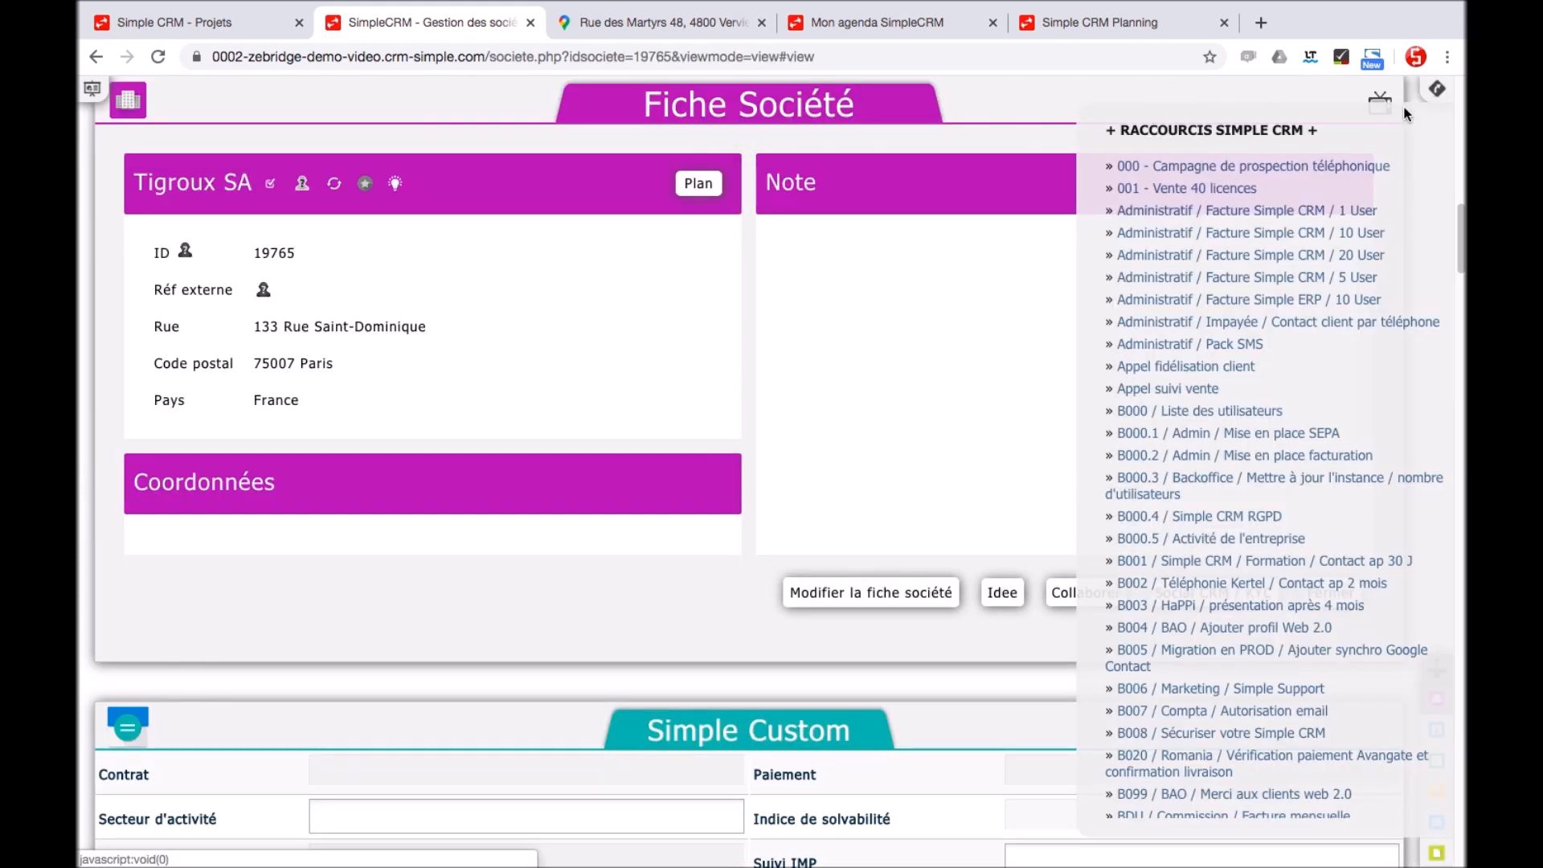
left_click(1213, 192)
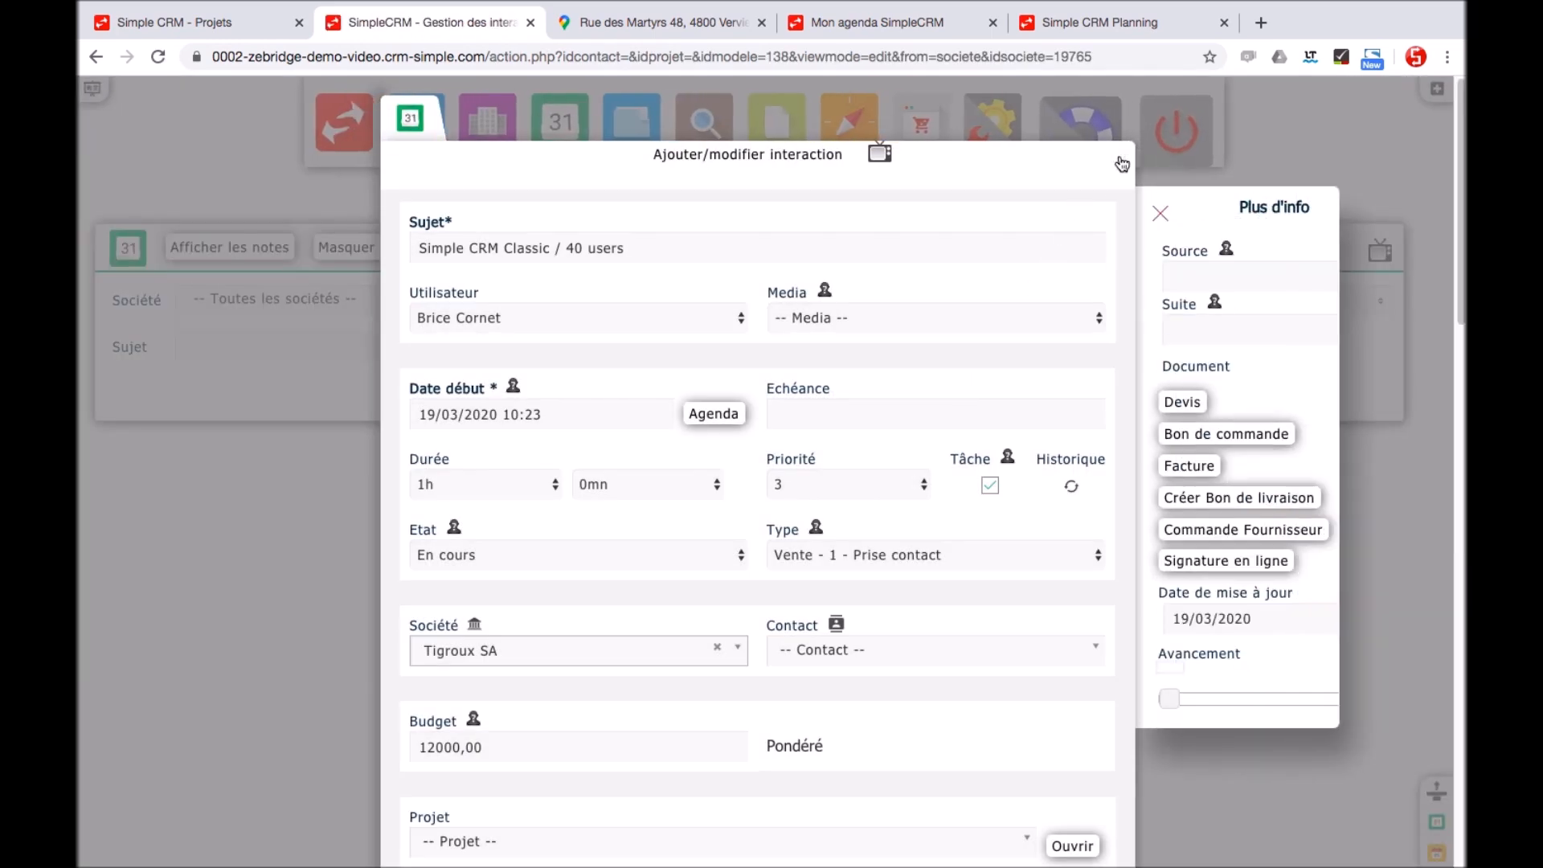
left_click(1182, 402)
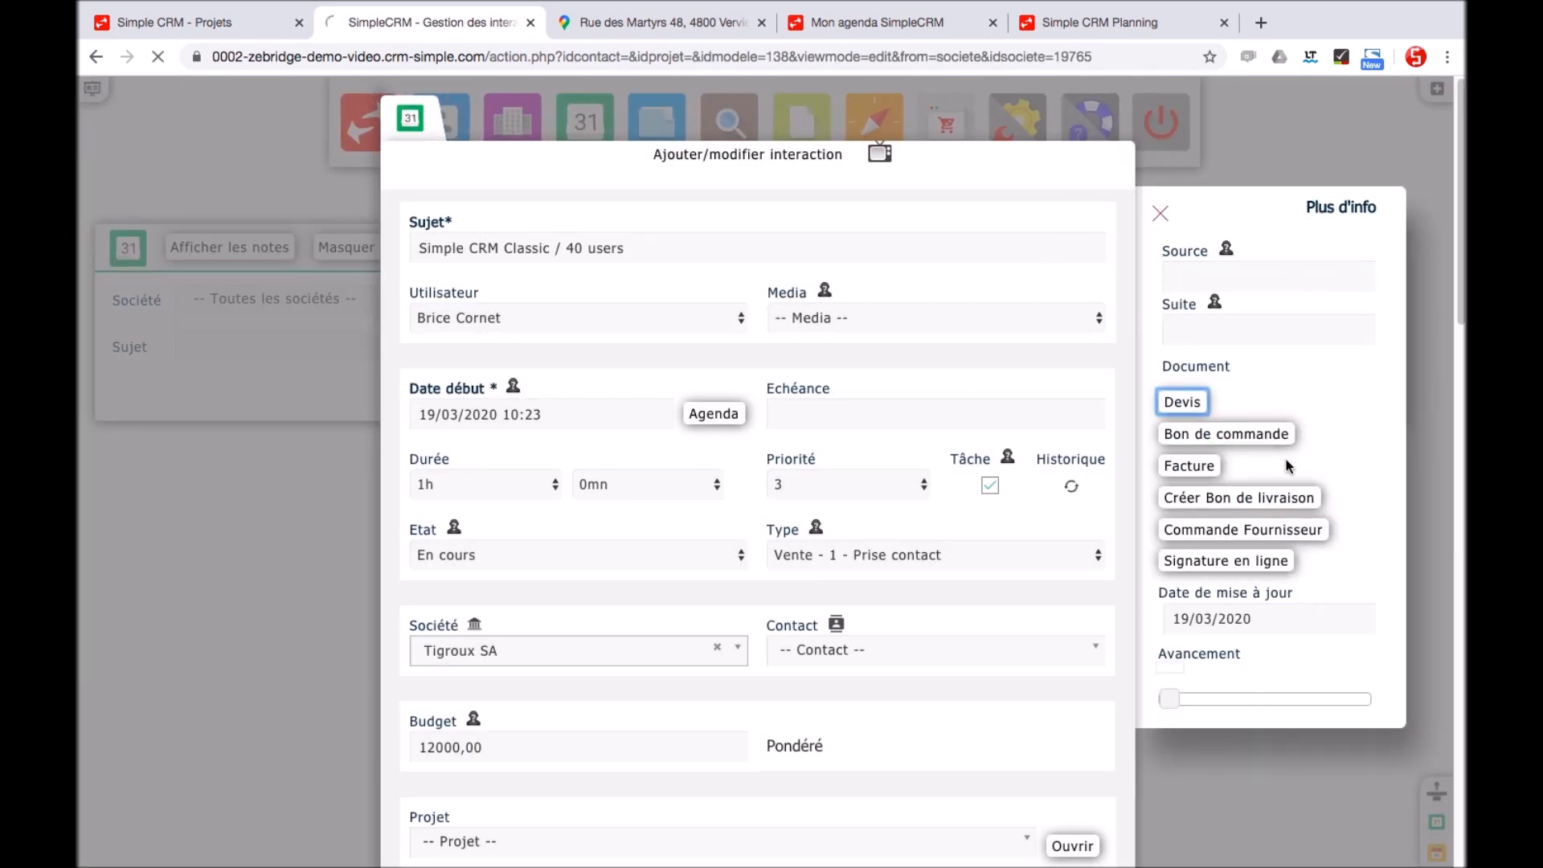
Set the first line to SIMPL-2020-FORMATIONS and generate the PDF with the Simple Group SA template
scroll(676, 361, "down", 20)
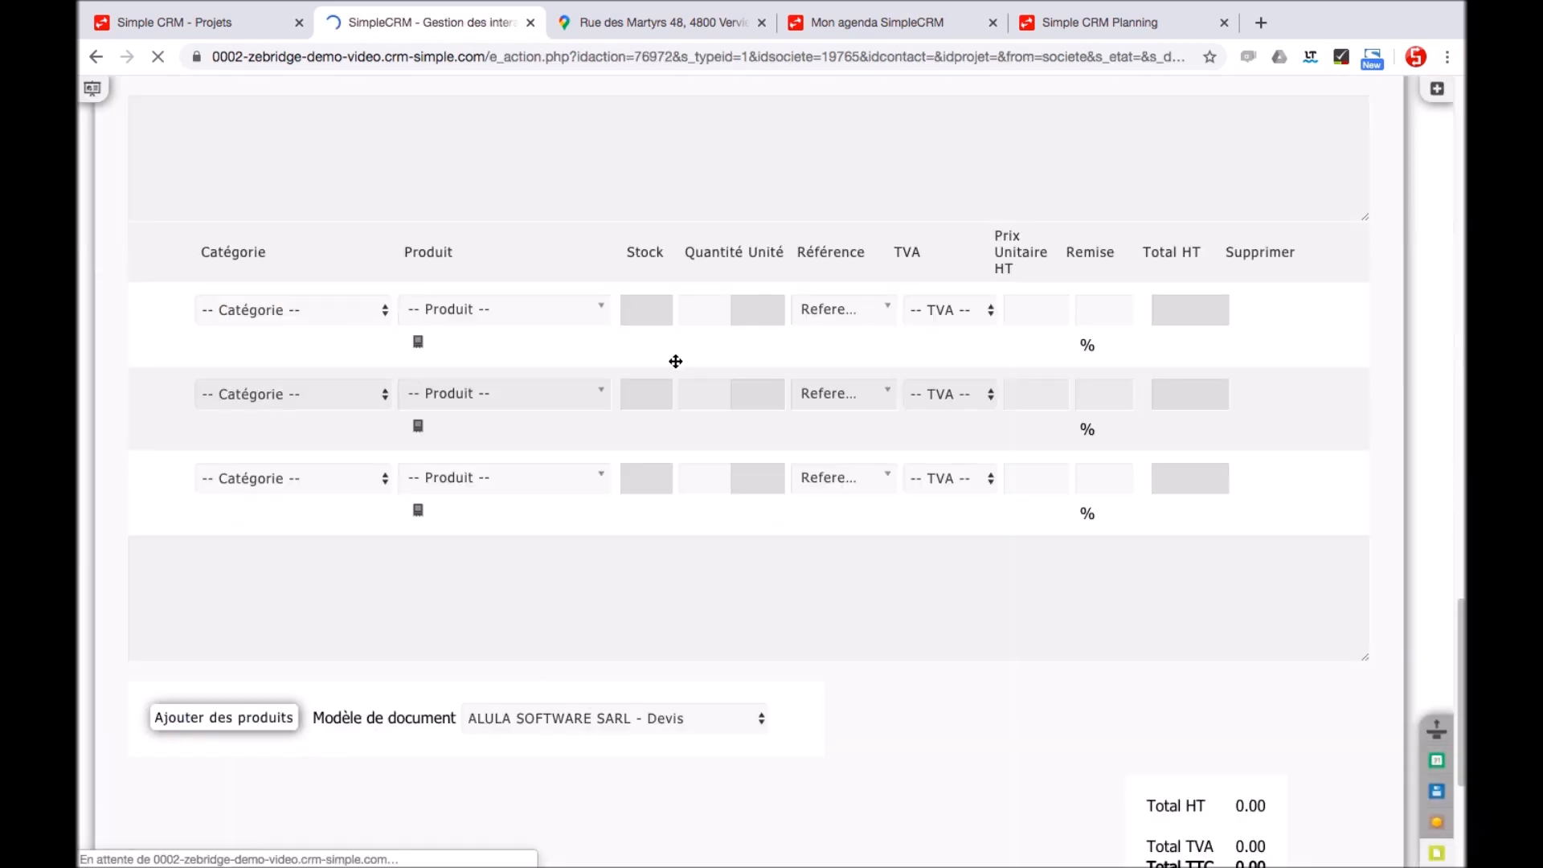
left_click(307, 190)
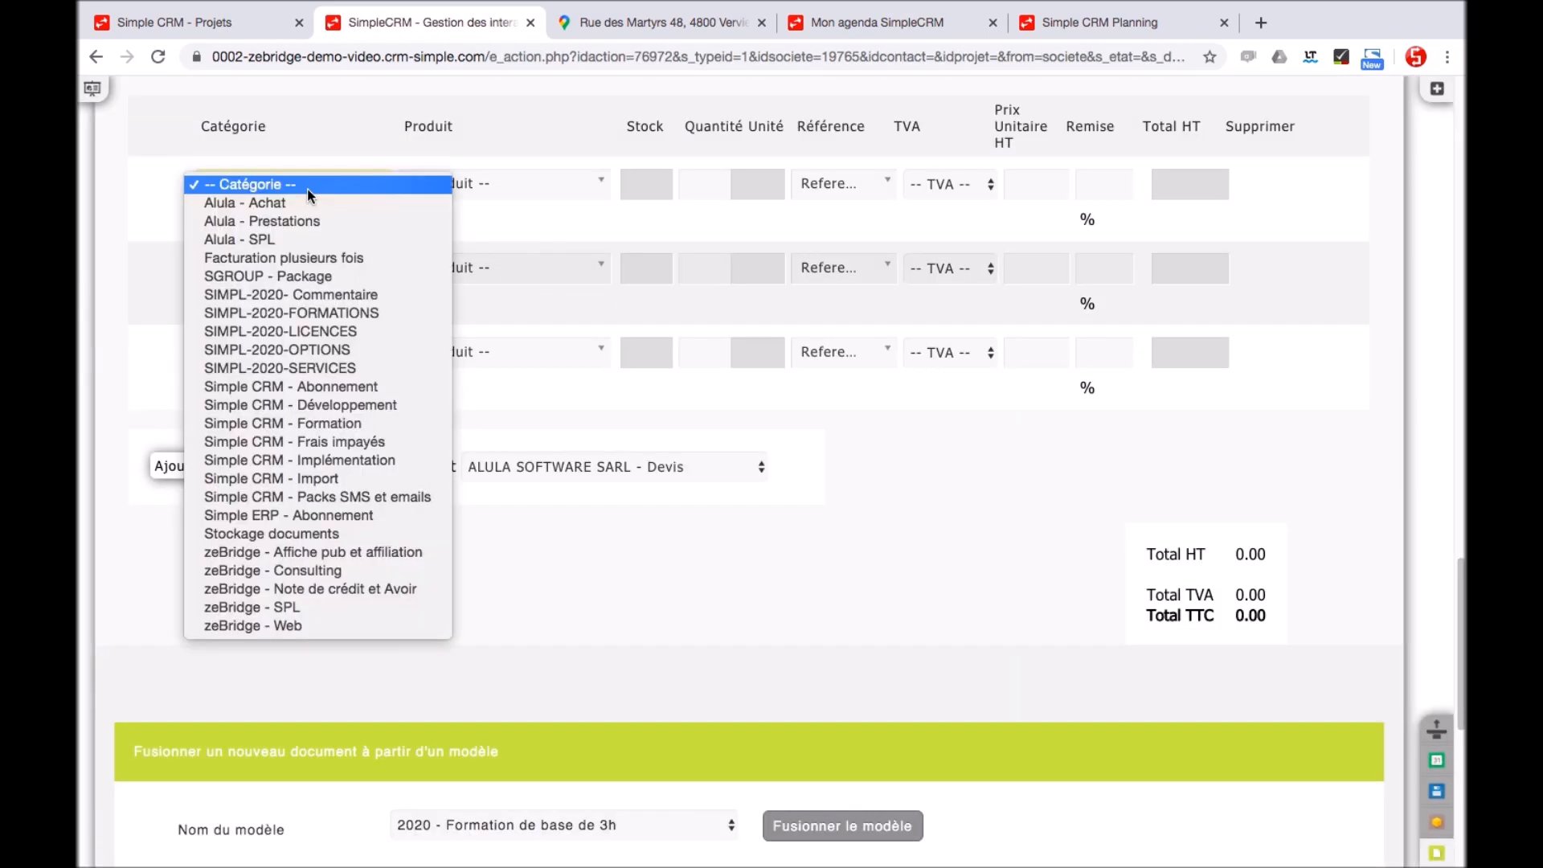
left_click(343, 319)
left_click(691, 467)
left_click(605, 523)
left_click(945, 587)
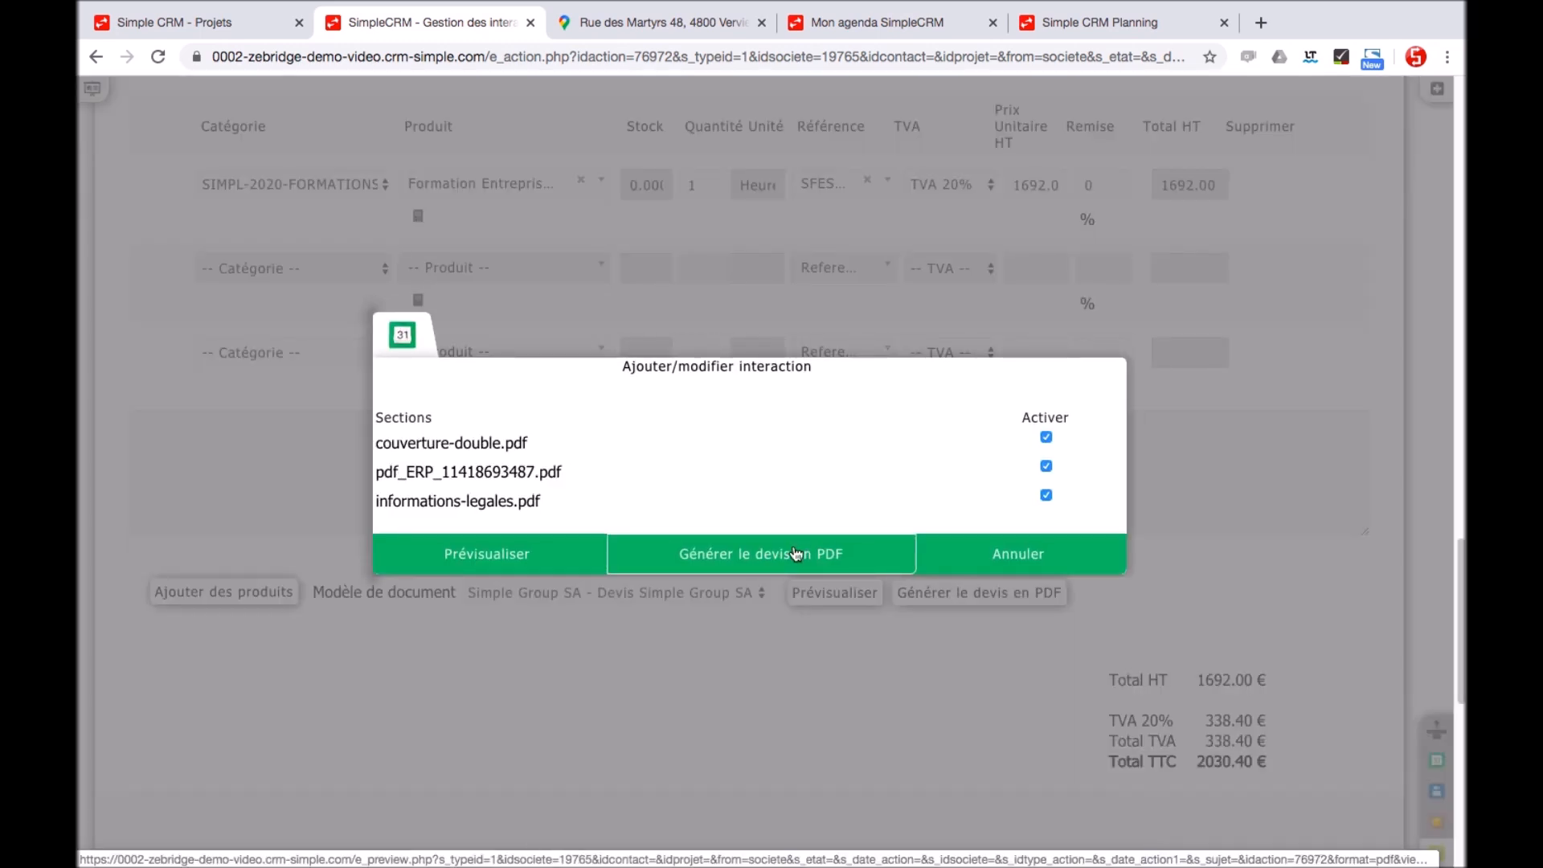
left_click(795, 554)
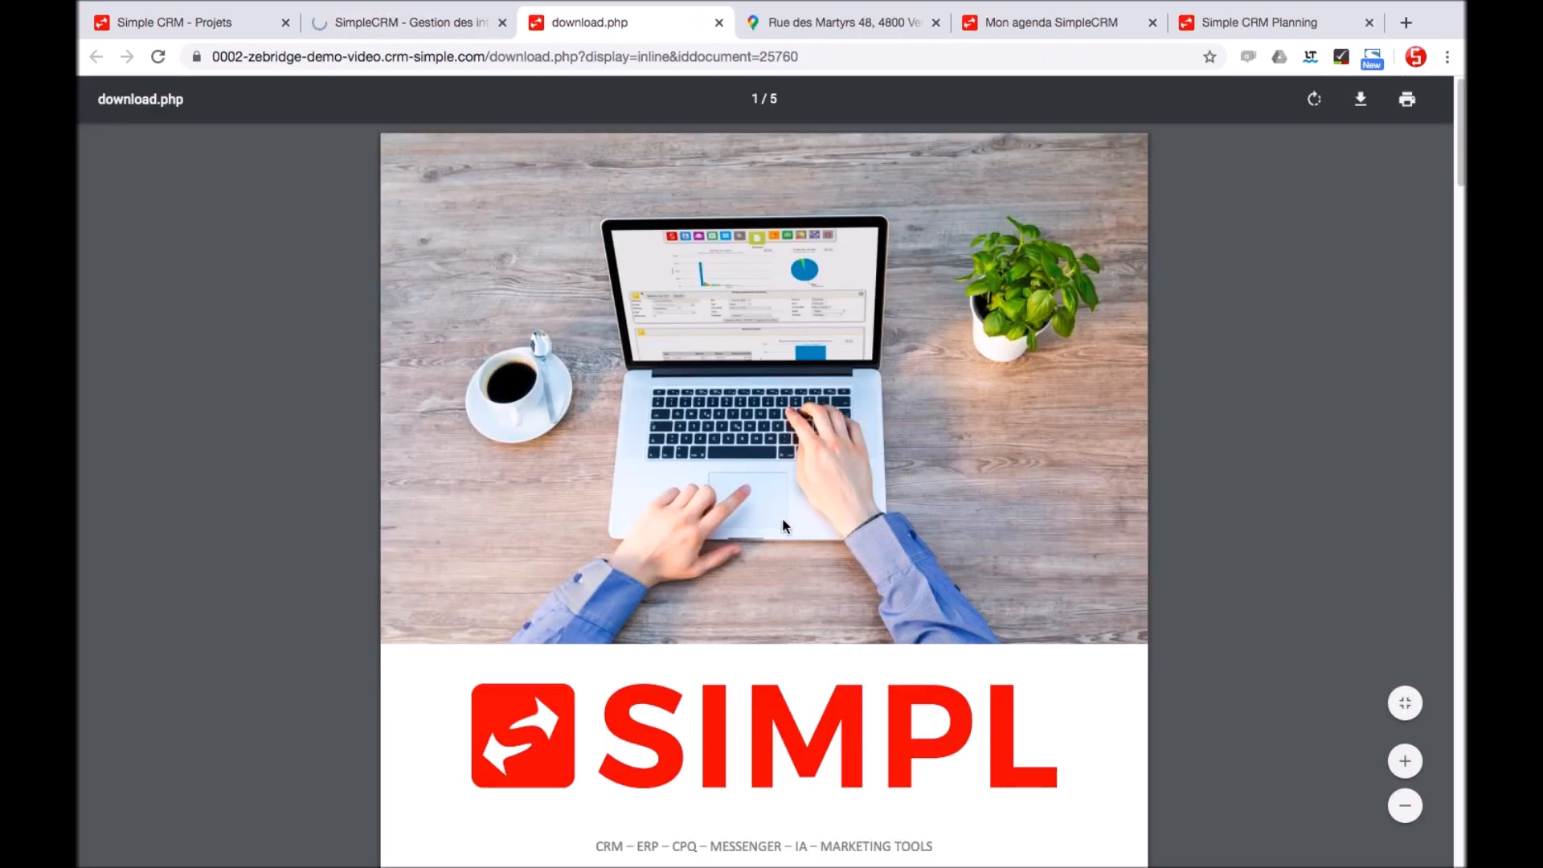
scroll(908, 365, "down", 1)
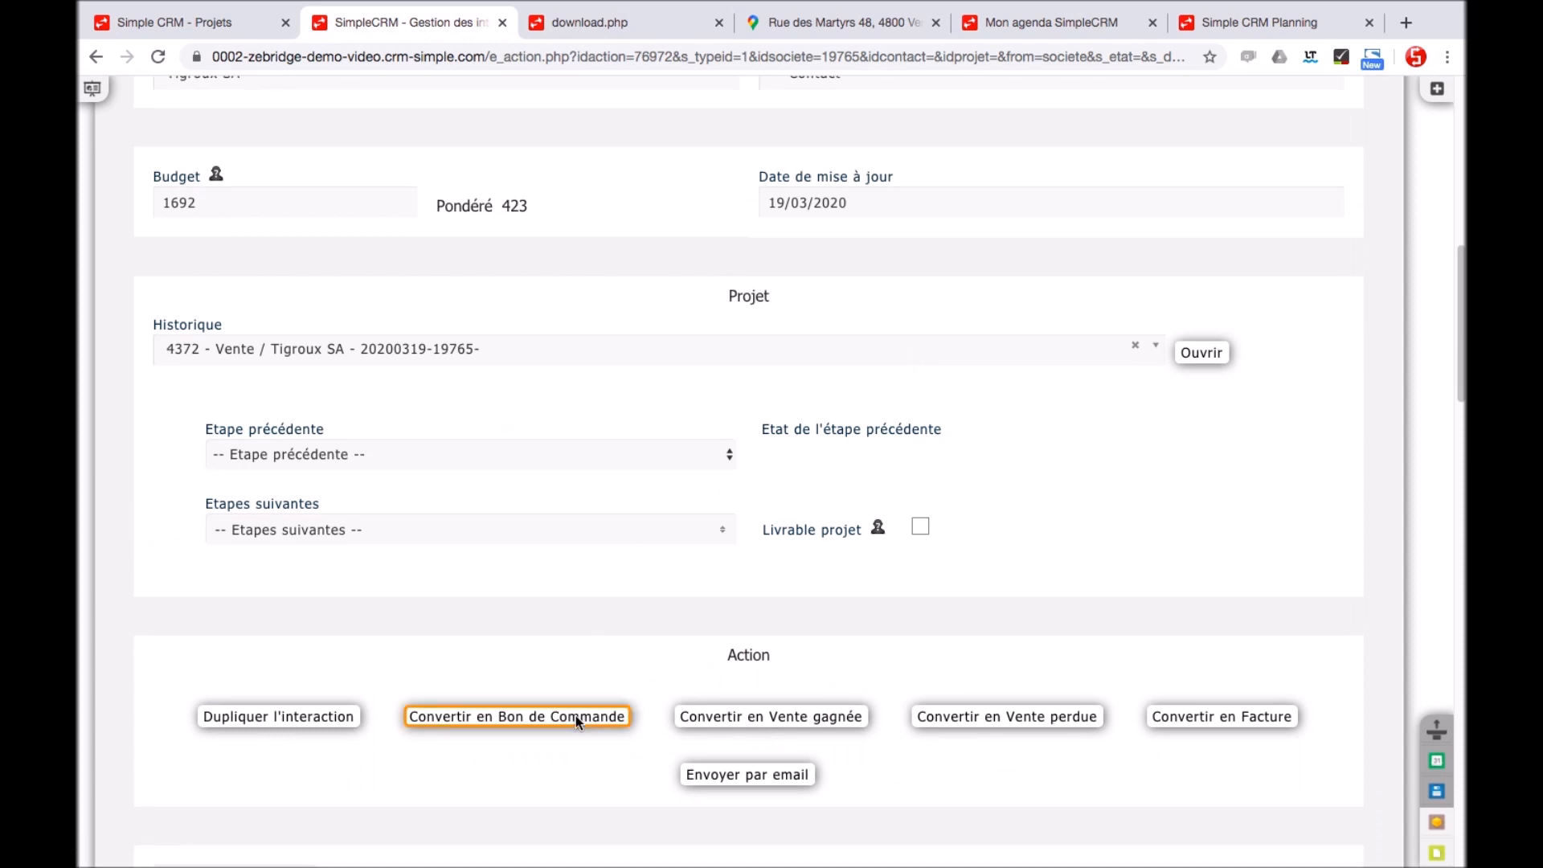
Convert the quote into purchase order BDC-2020-7291 and generate its PDF
left_click(575, 715)
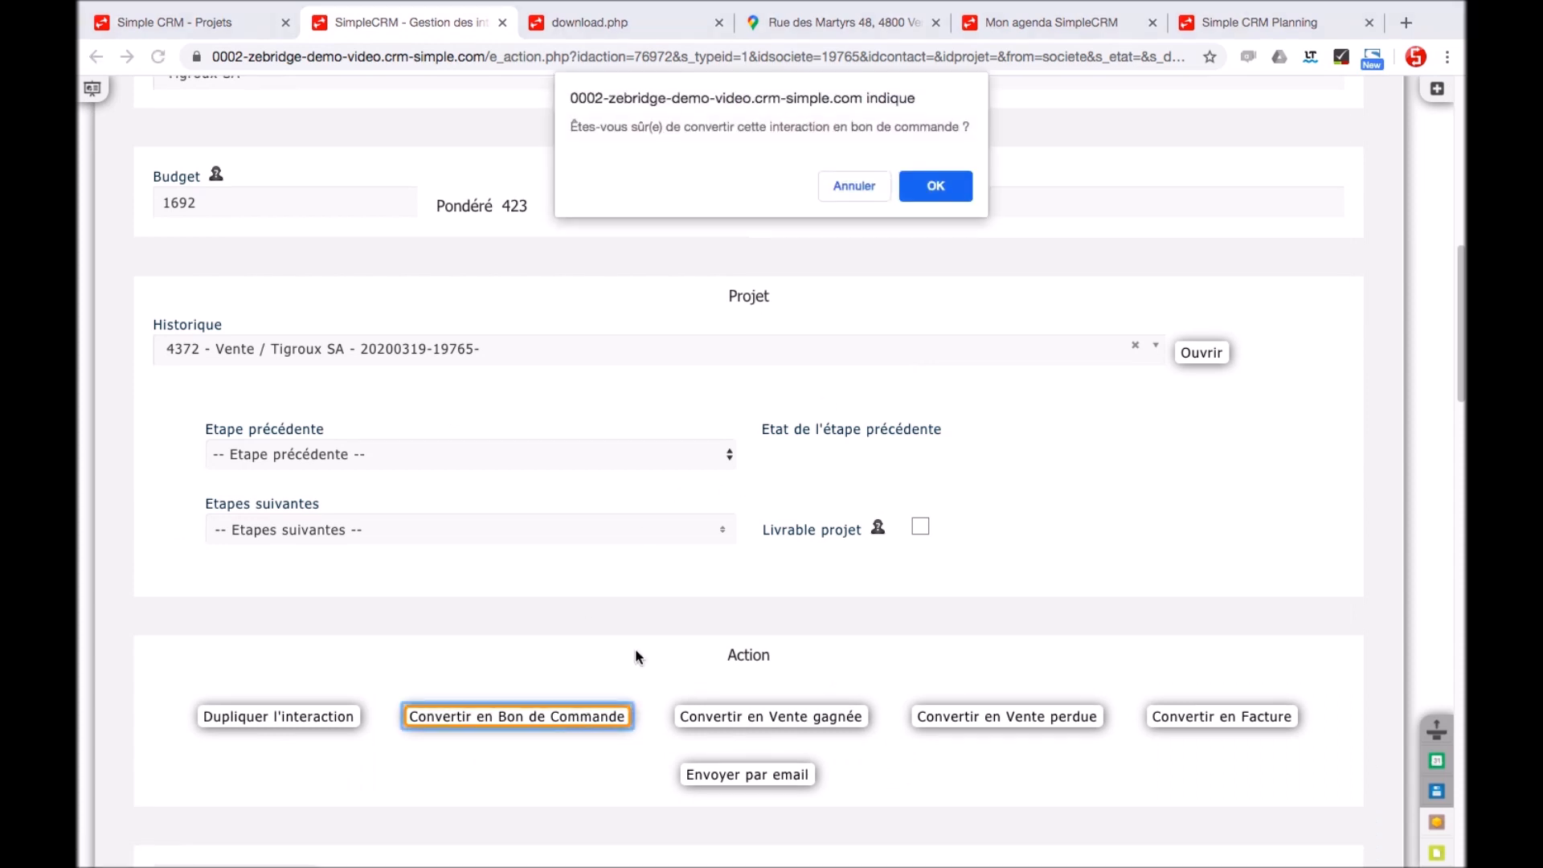
left_click(935, 189)
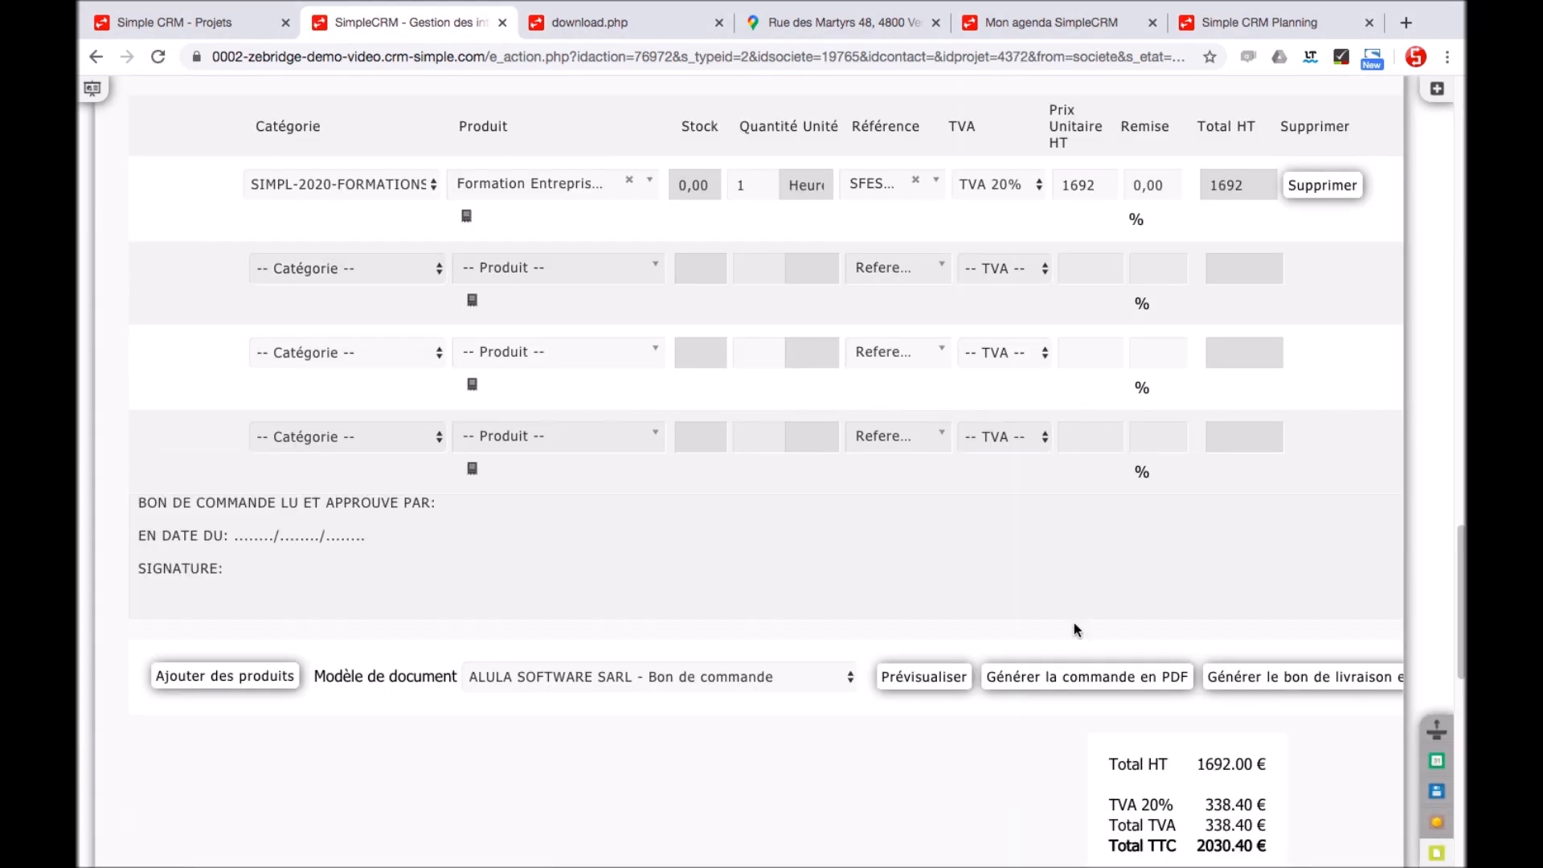
left_click(1069, 681)
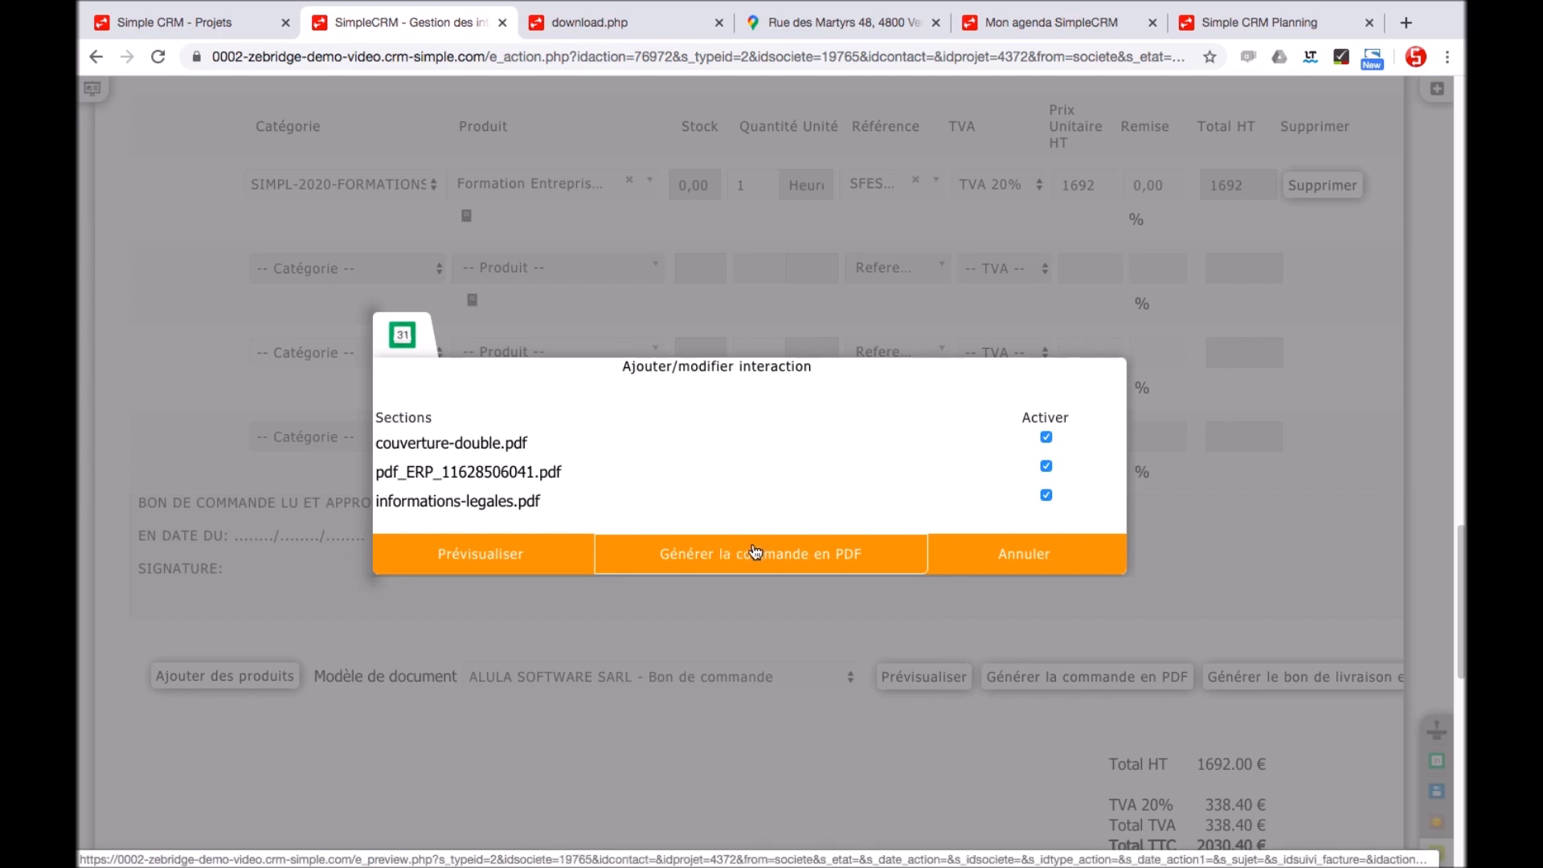
Convert the purchase order into an invoice and save it
left_click(1119, 364)
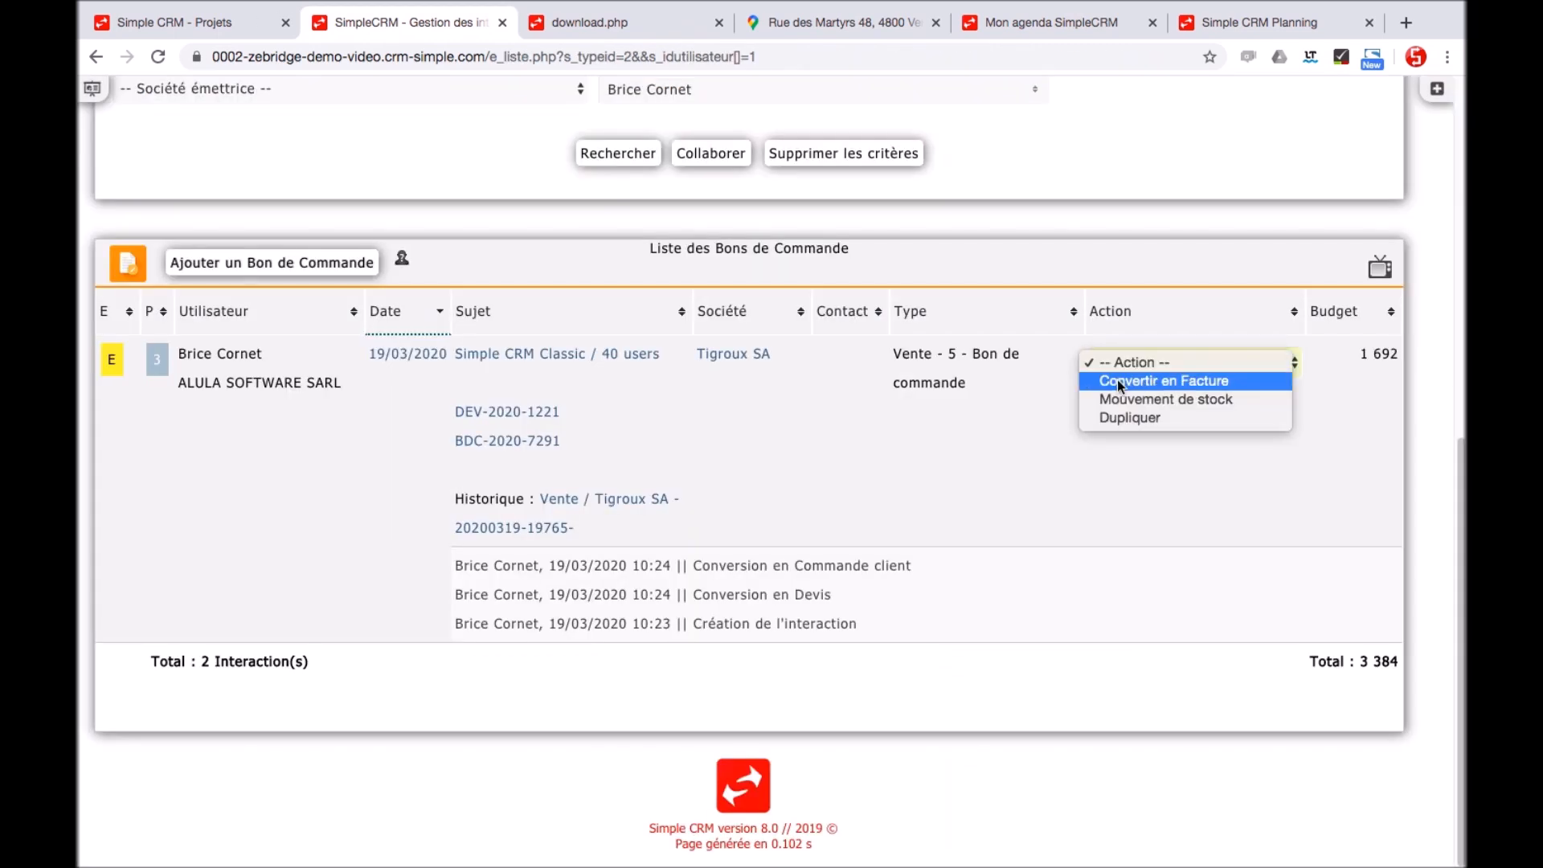
left_click(1119, 380)
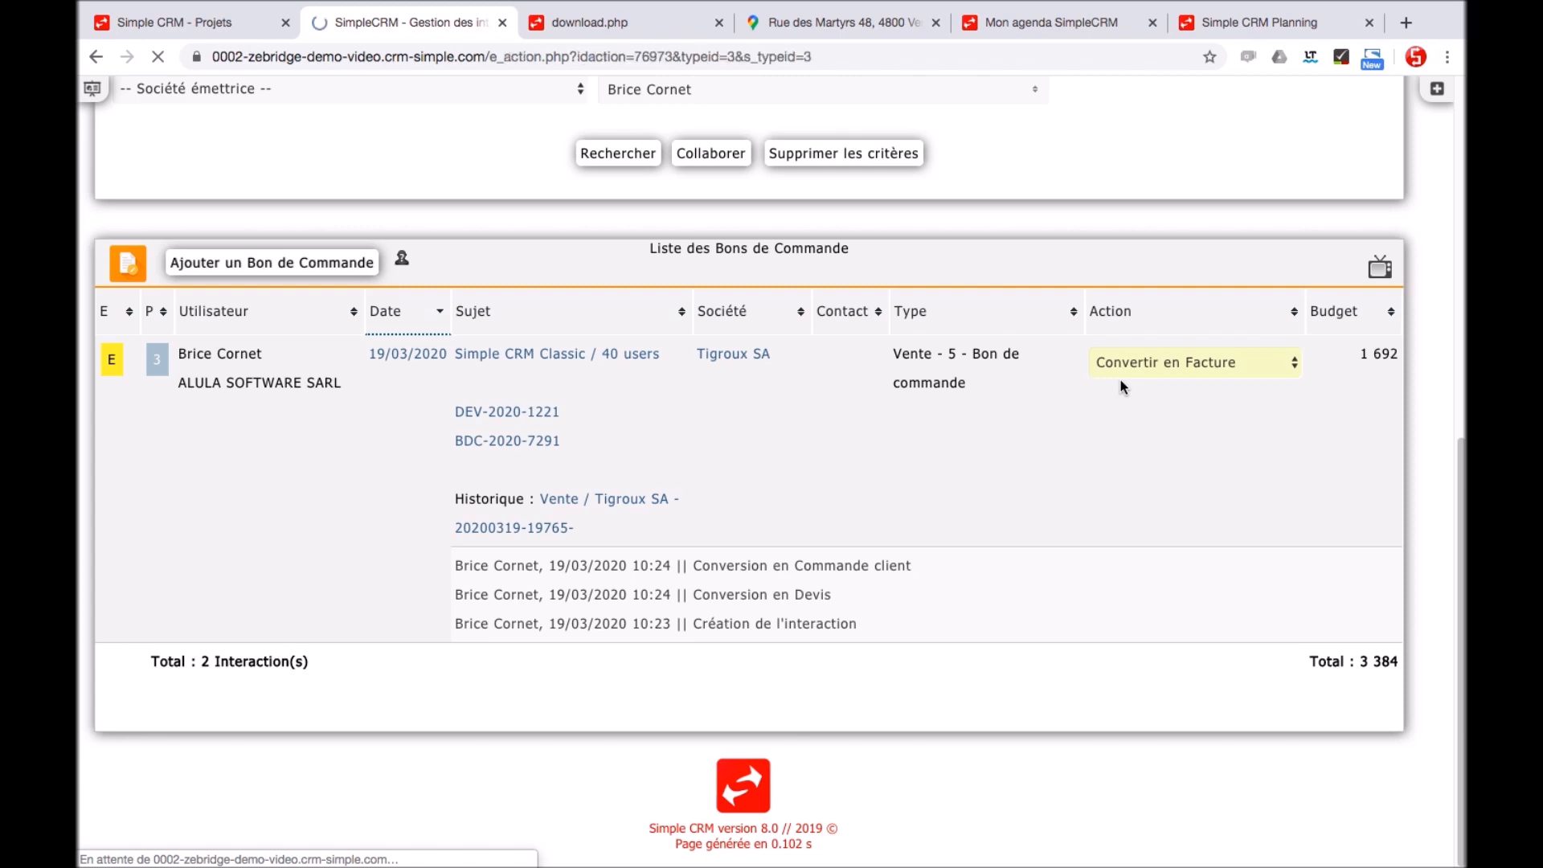
scroll(966, 431, "down", 15)
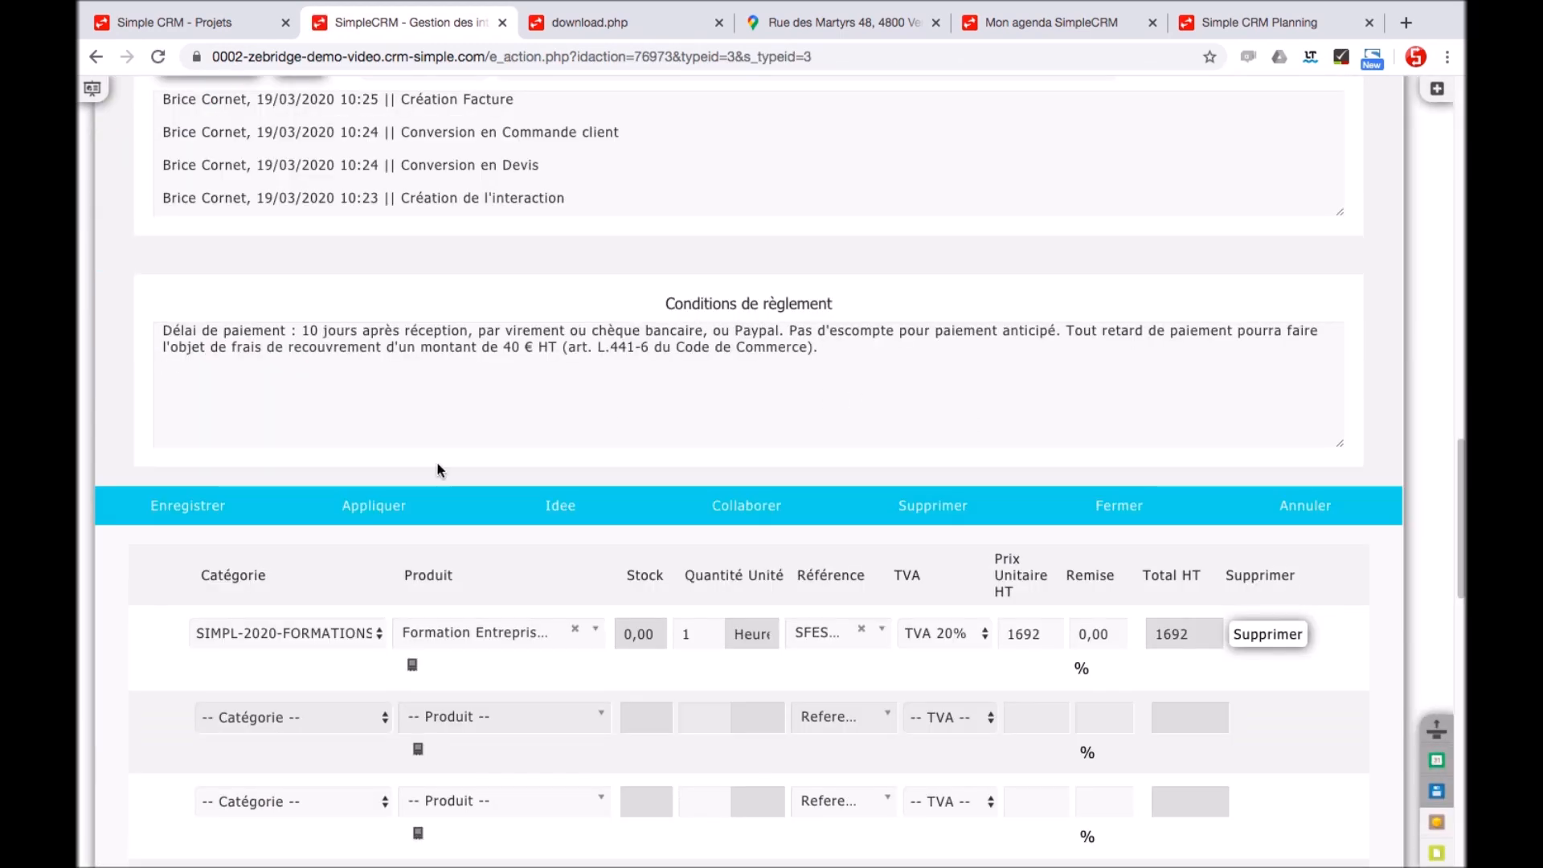
left_click(245, 505)
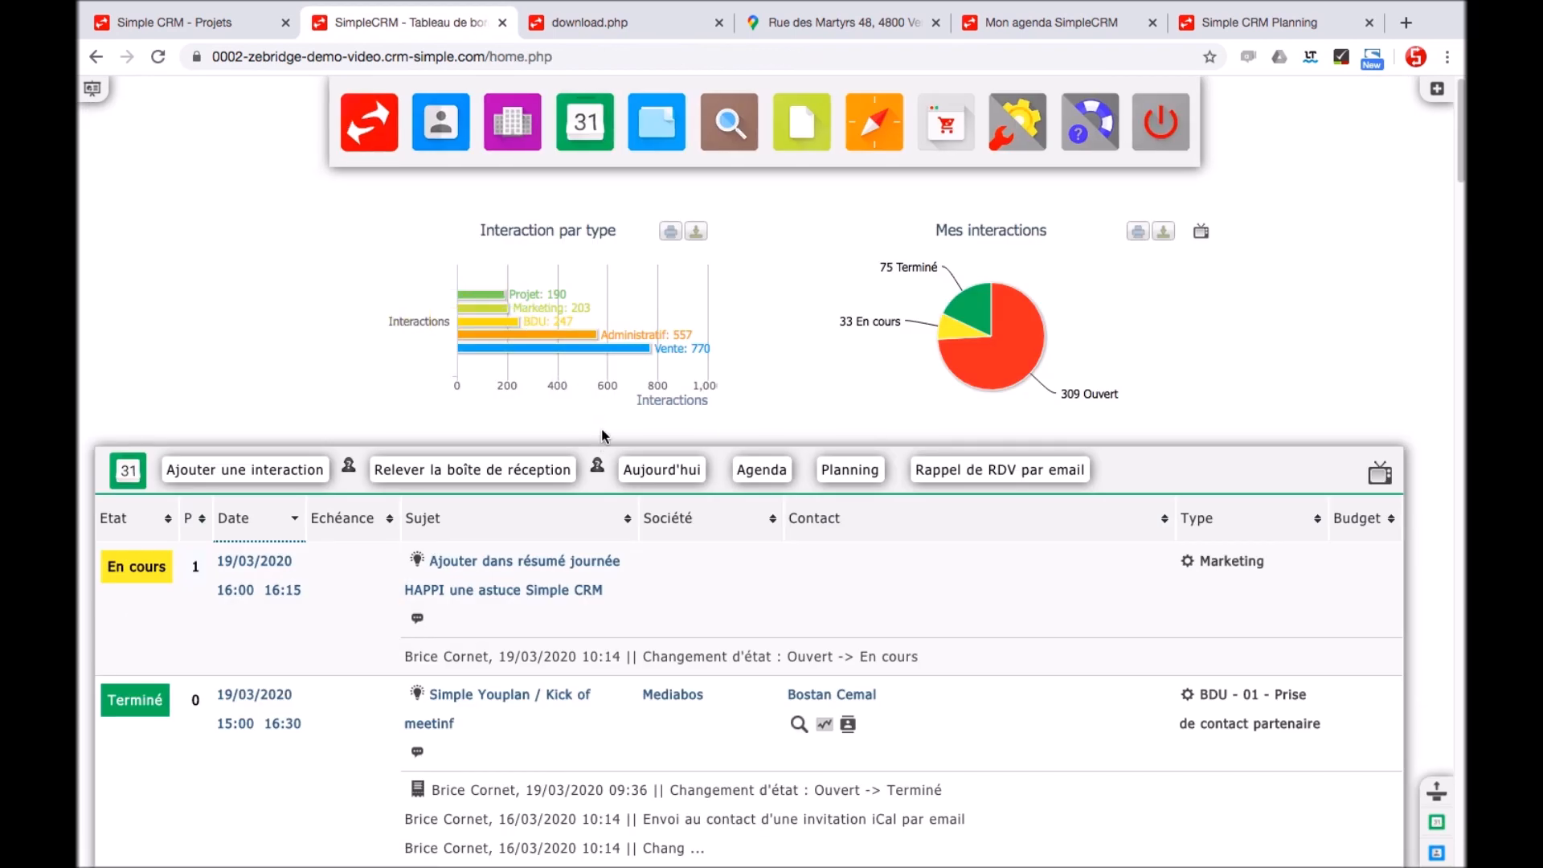
Open the dashboard explanation video, then the 'Comment utiliser Simple CRM ?' support site from the dashboard
mouse_move(598, 468)
left_click(1382, 476)
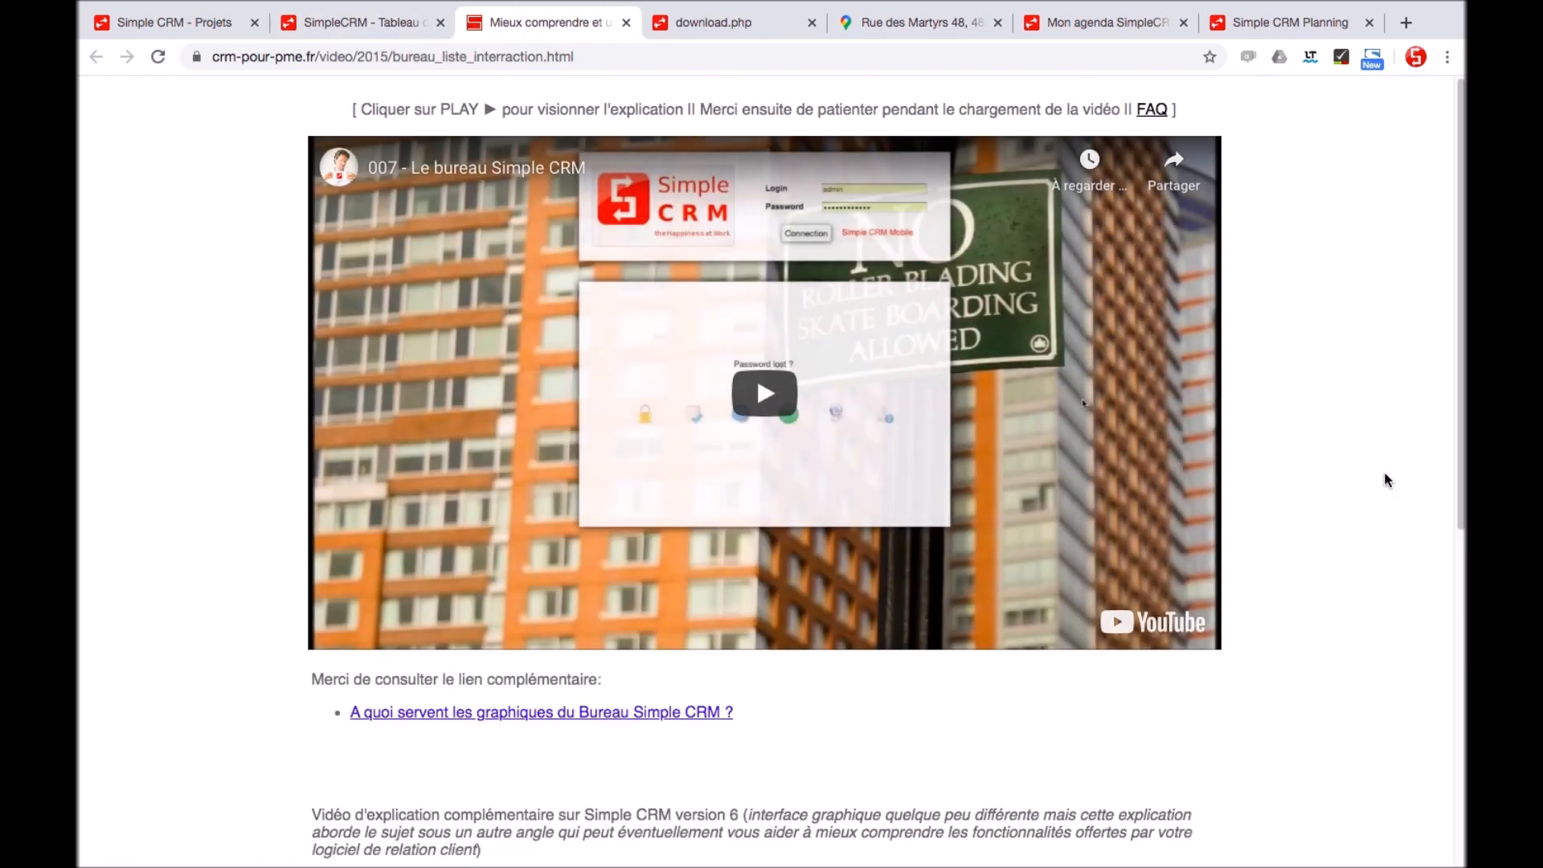
left_click(378, 28)
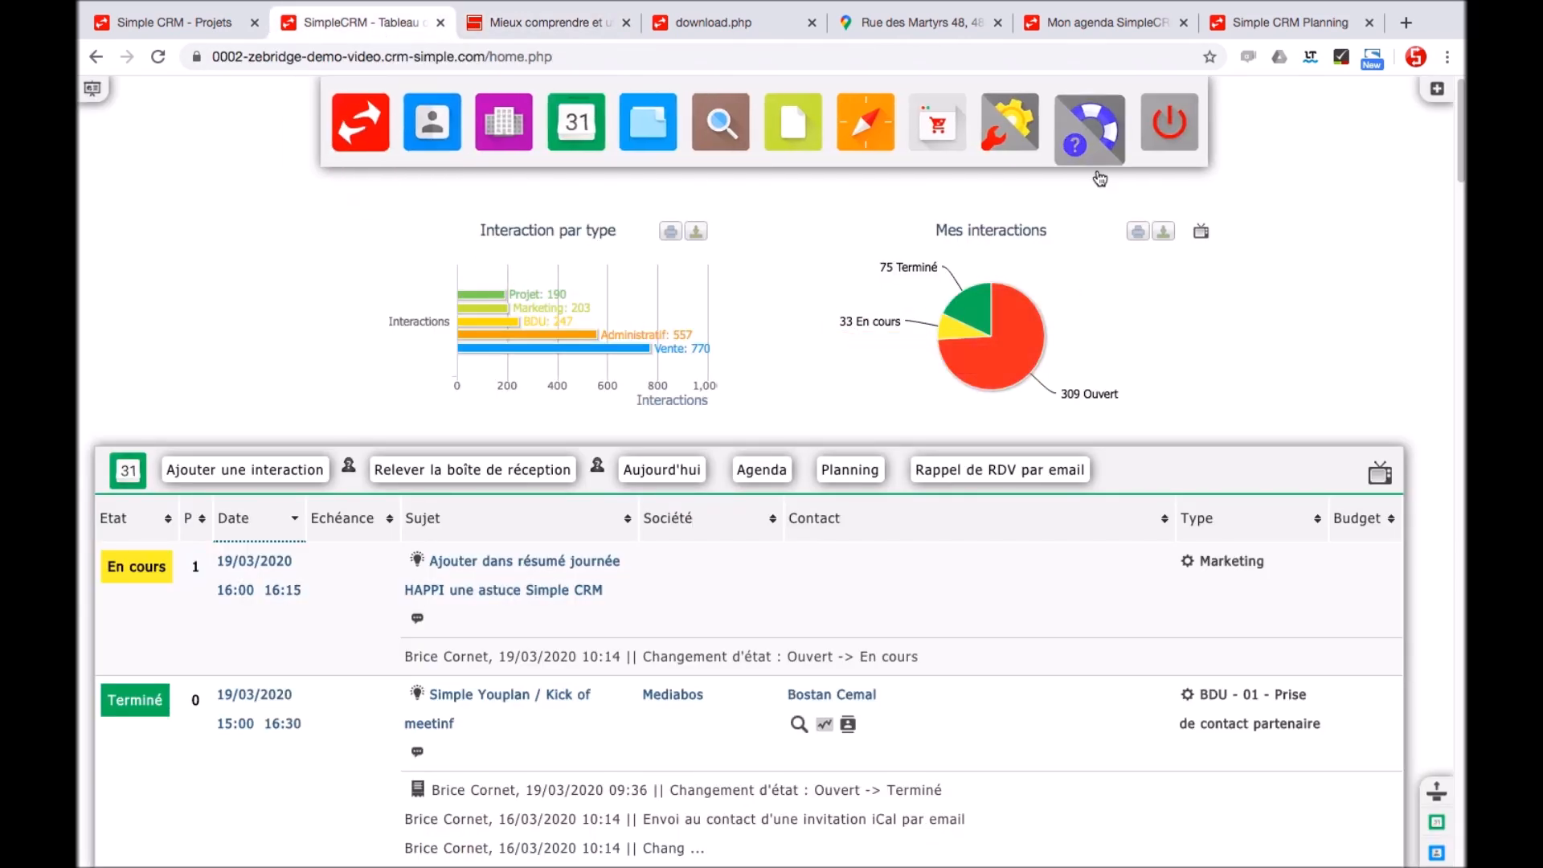
left_click(1099, 147)
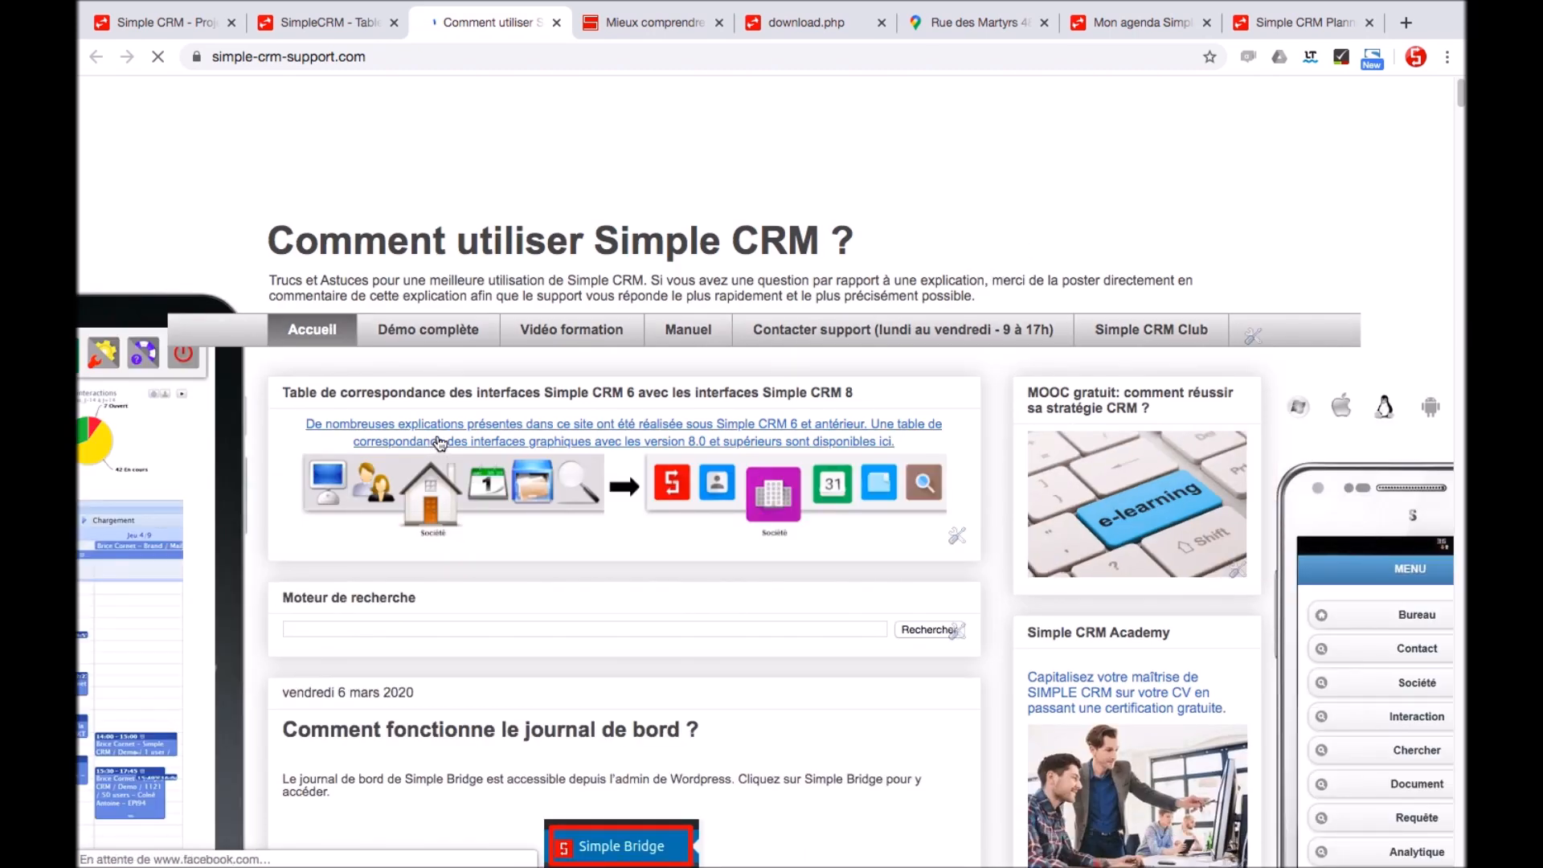
Scroll through the support site's Simple Bridge articles, then return to the CRM tab and log out
scroll(439, 443, "down", 10)
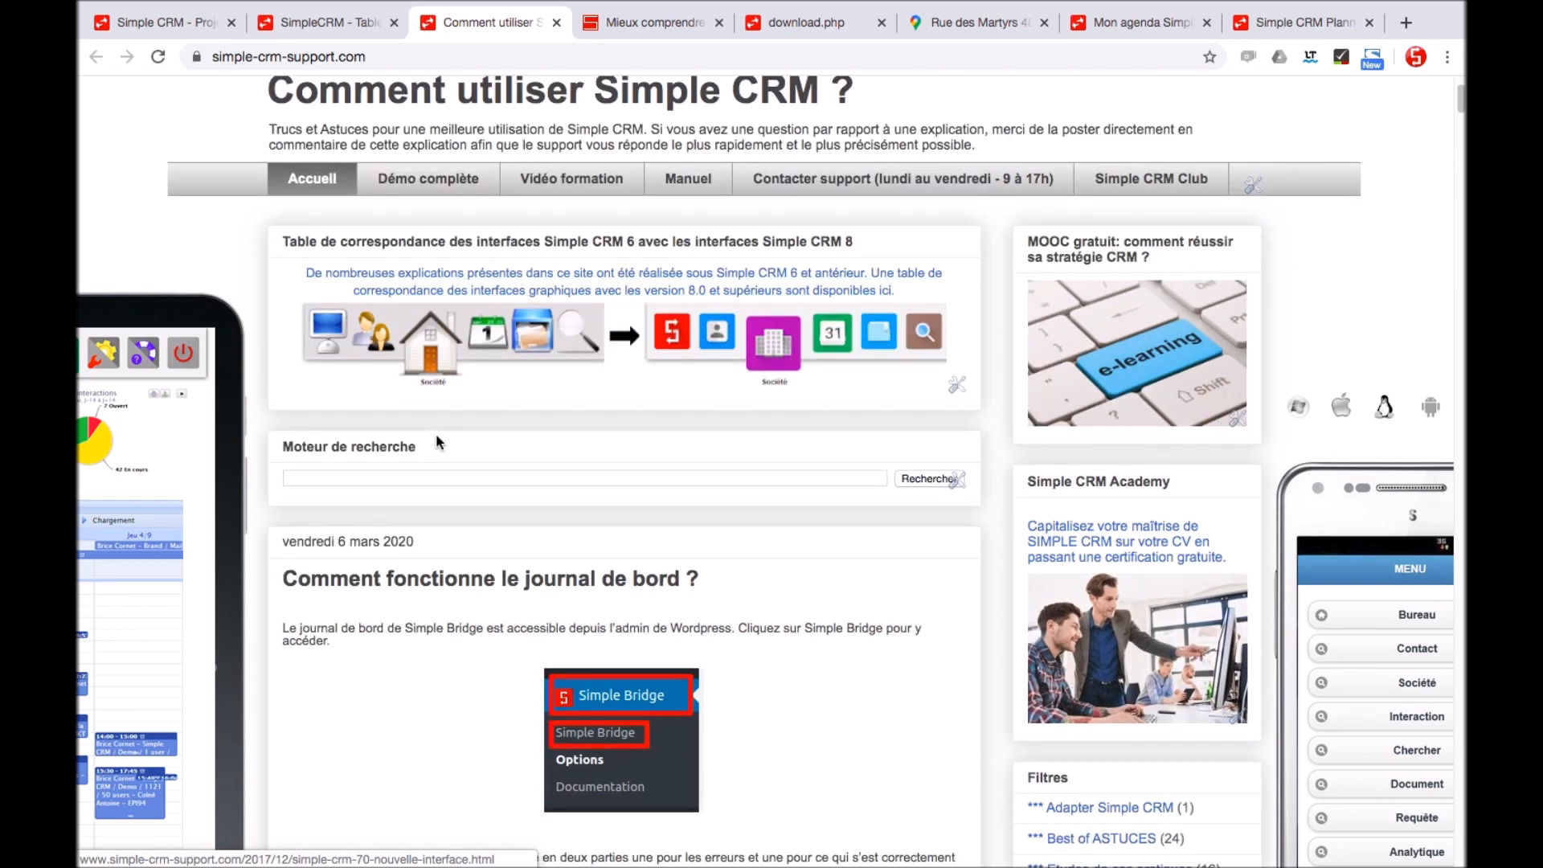
scroll(440, 443, "up", 2)
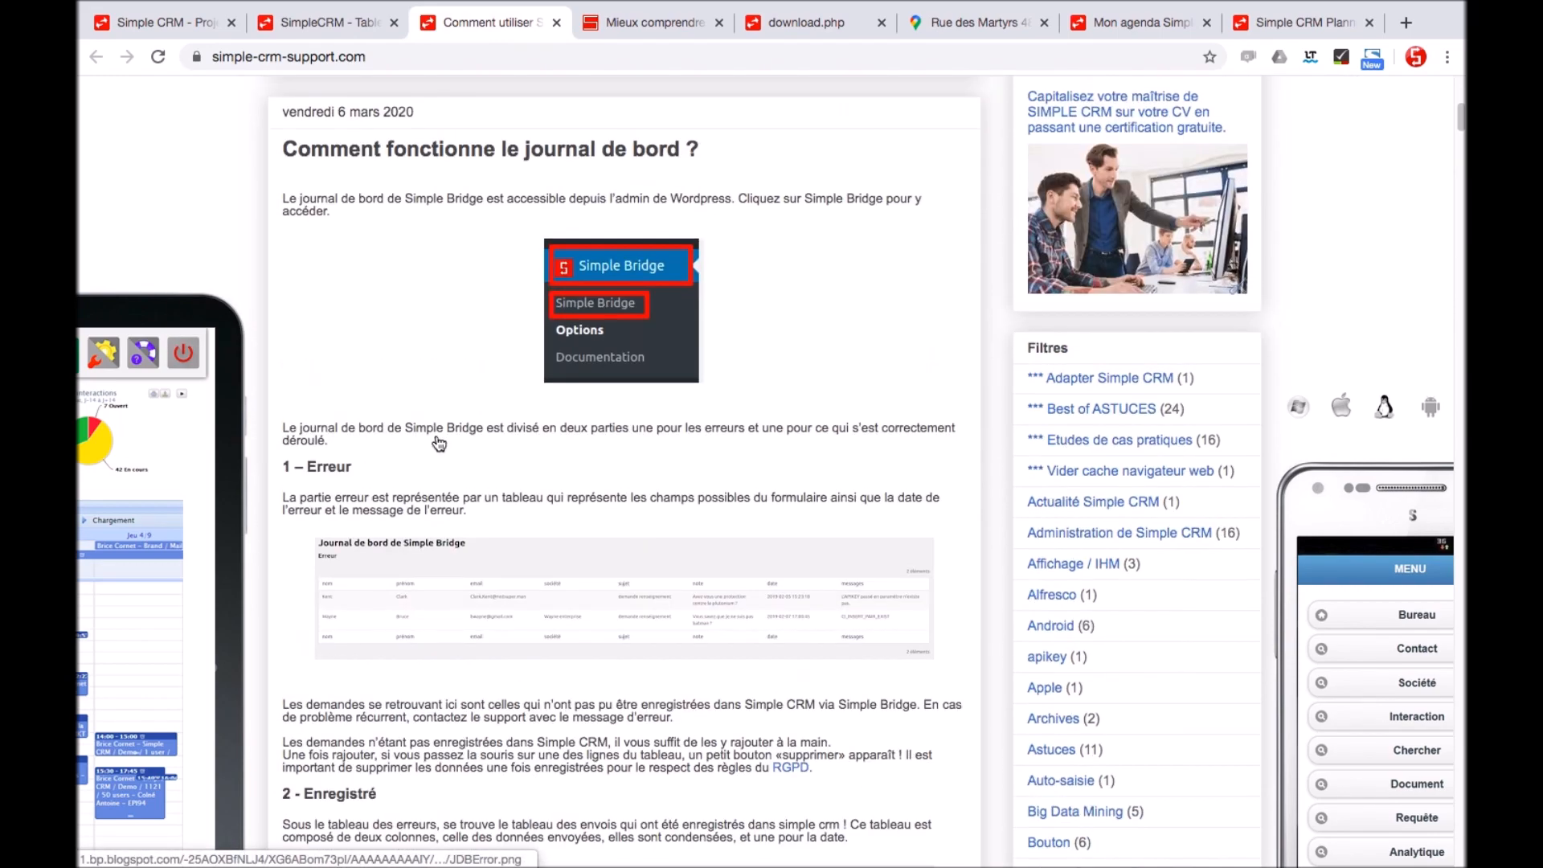
scroll(834, 494, "down", 12)
scroll(834, 494, "down", 20)
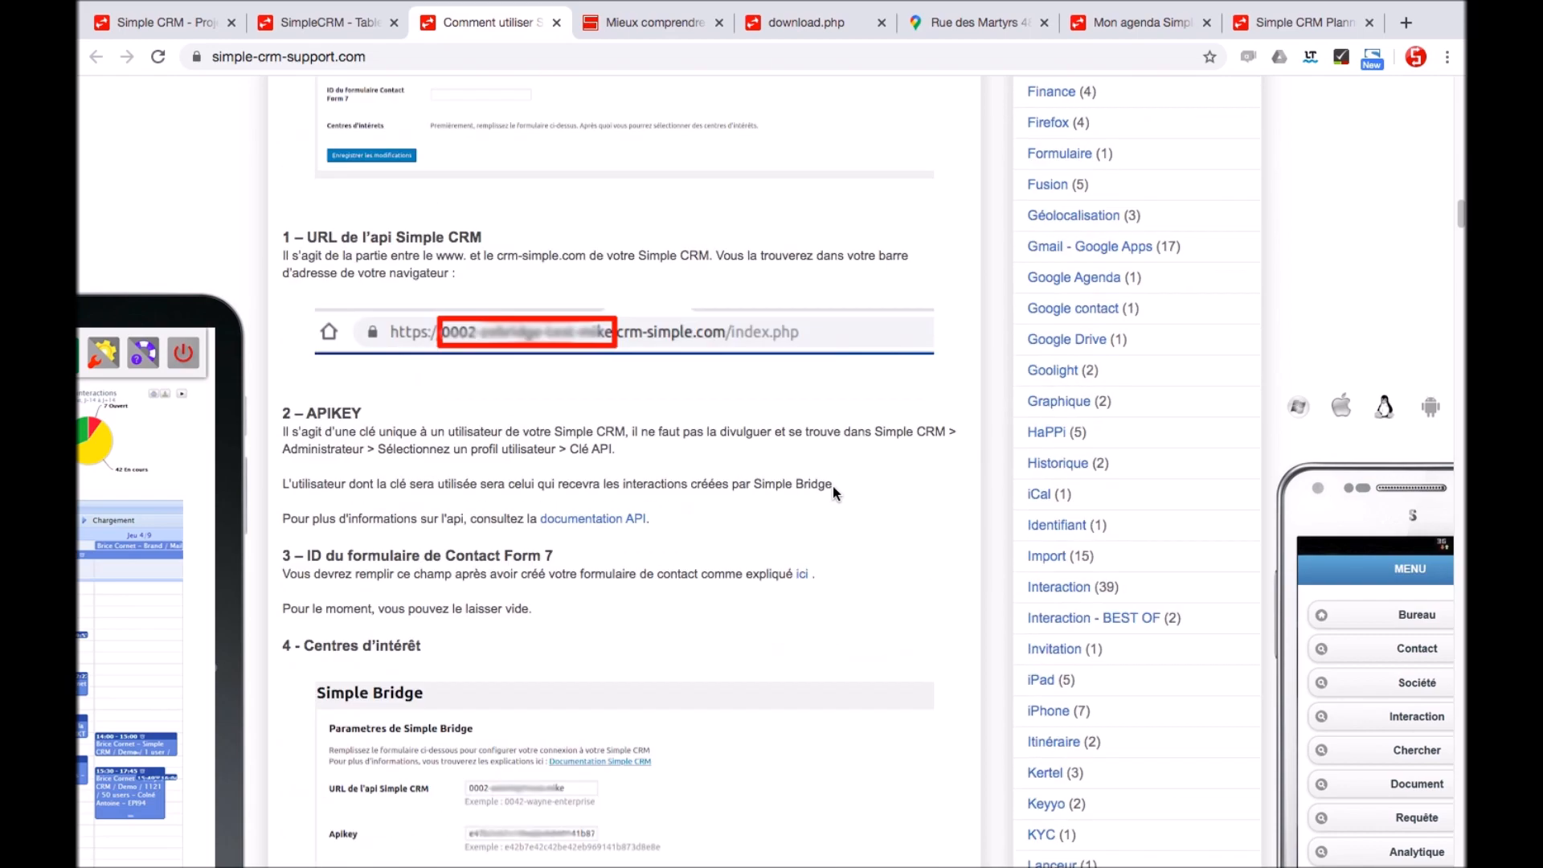
scroll(834, 493, "down", 10)
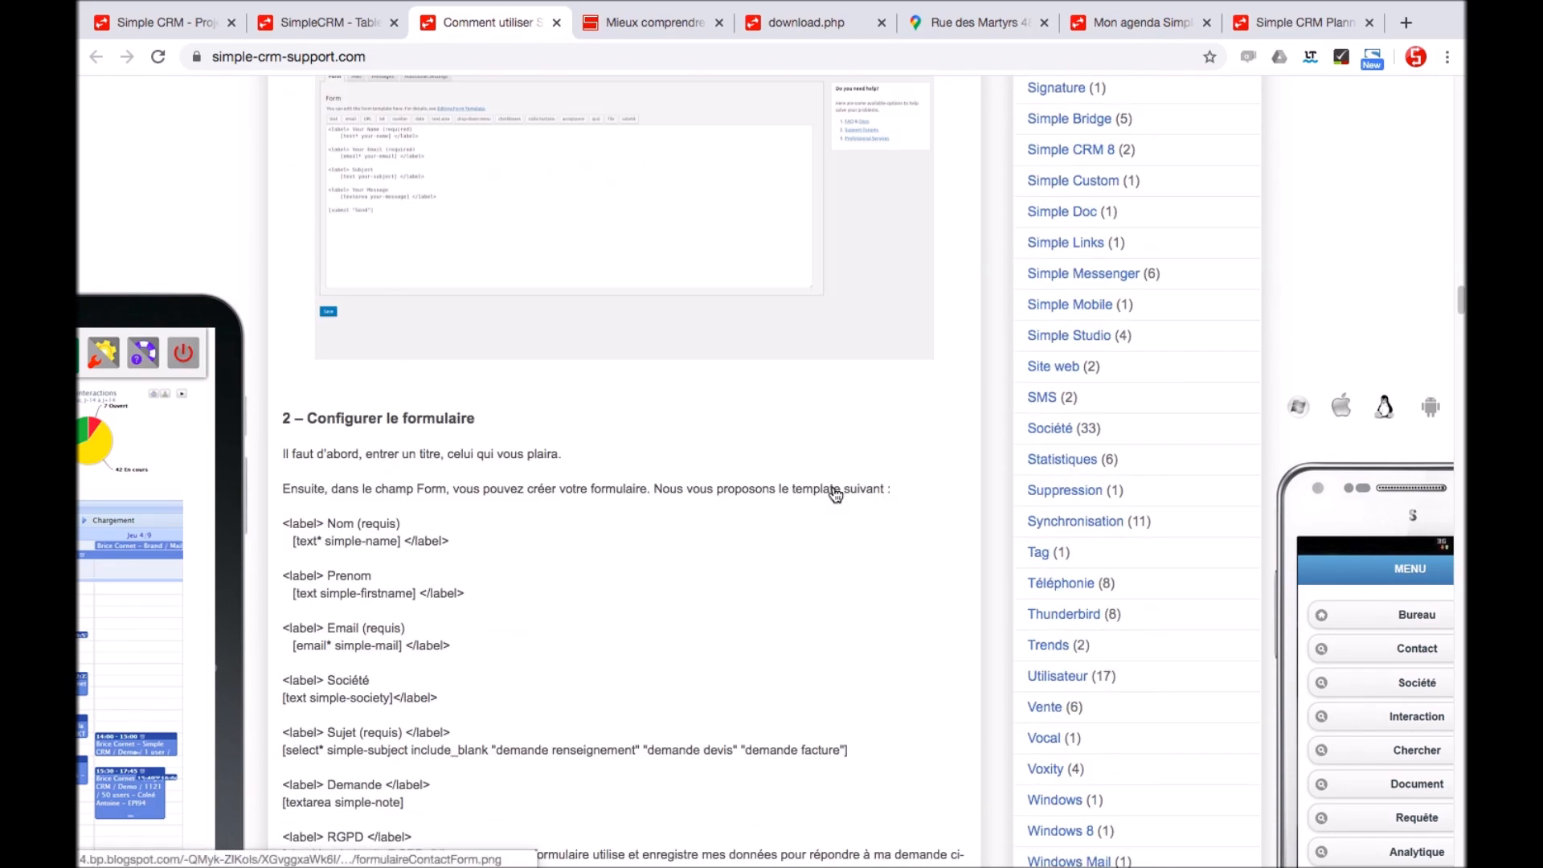
scroll(834, 494, "up", 20)
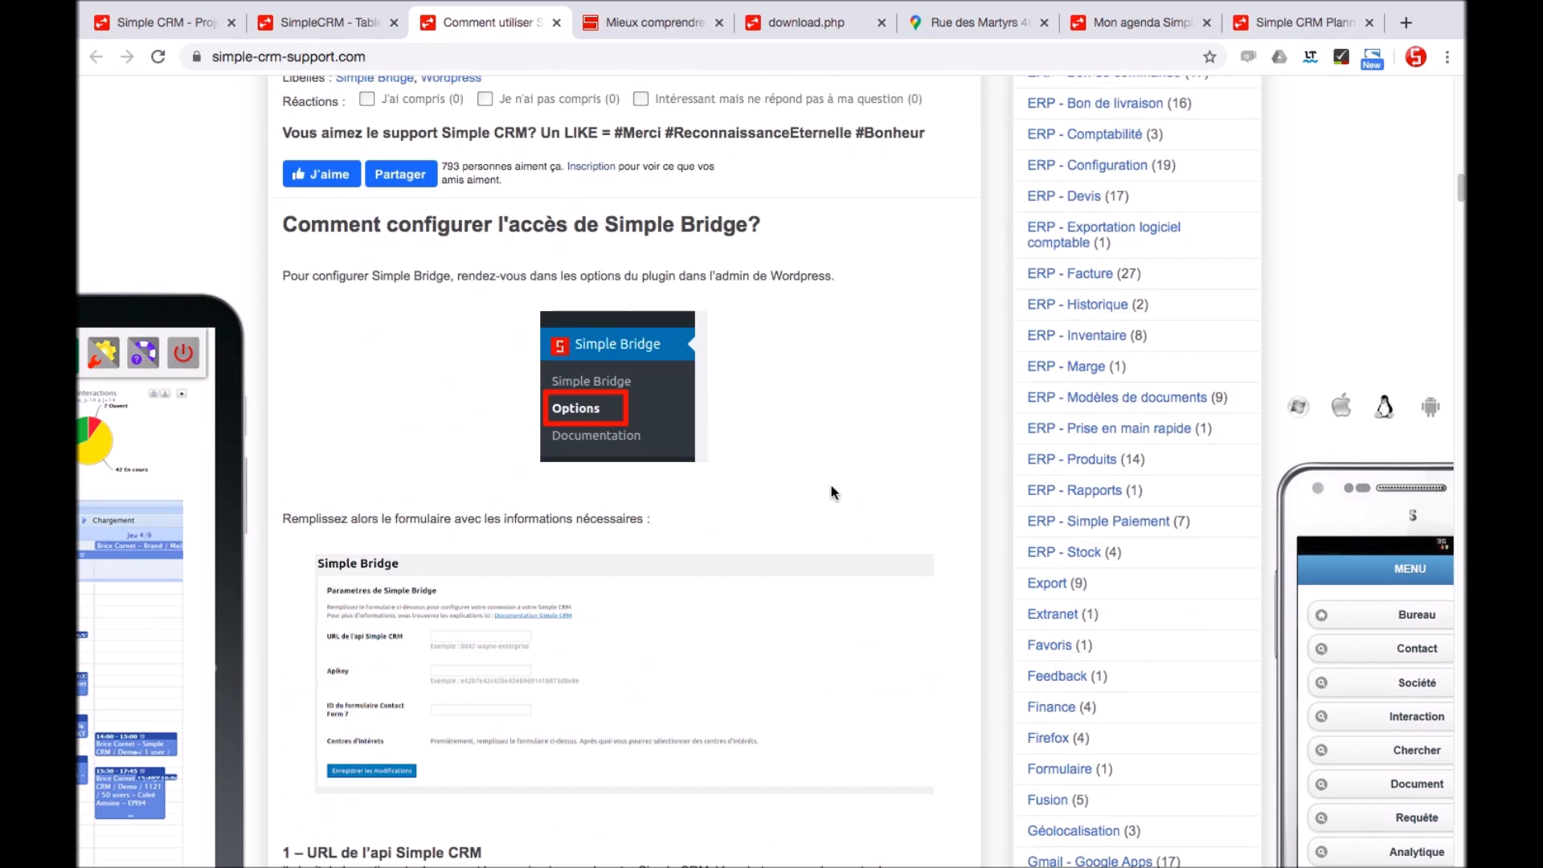
left_click(316, 19)
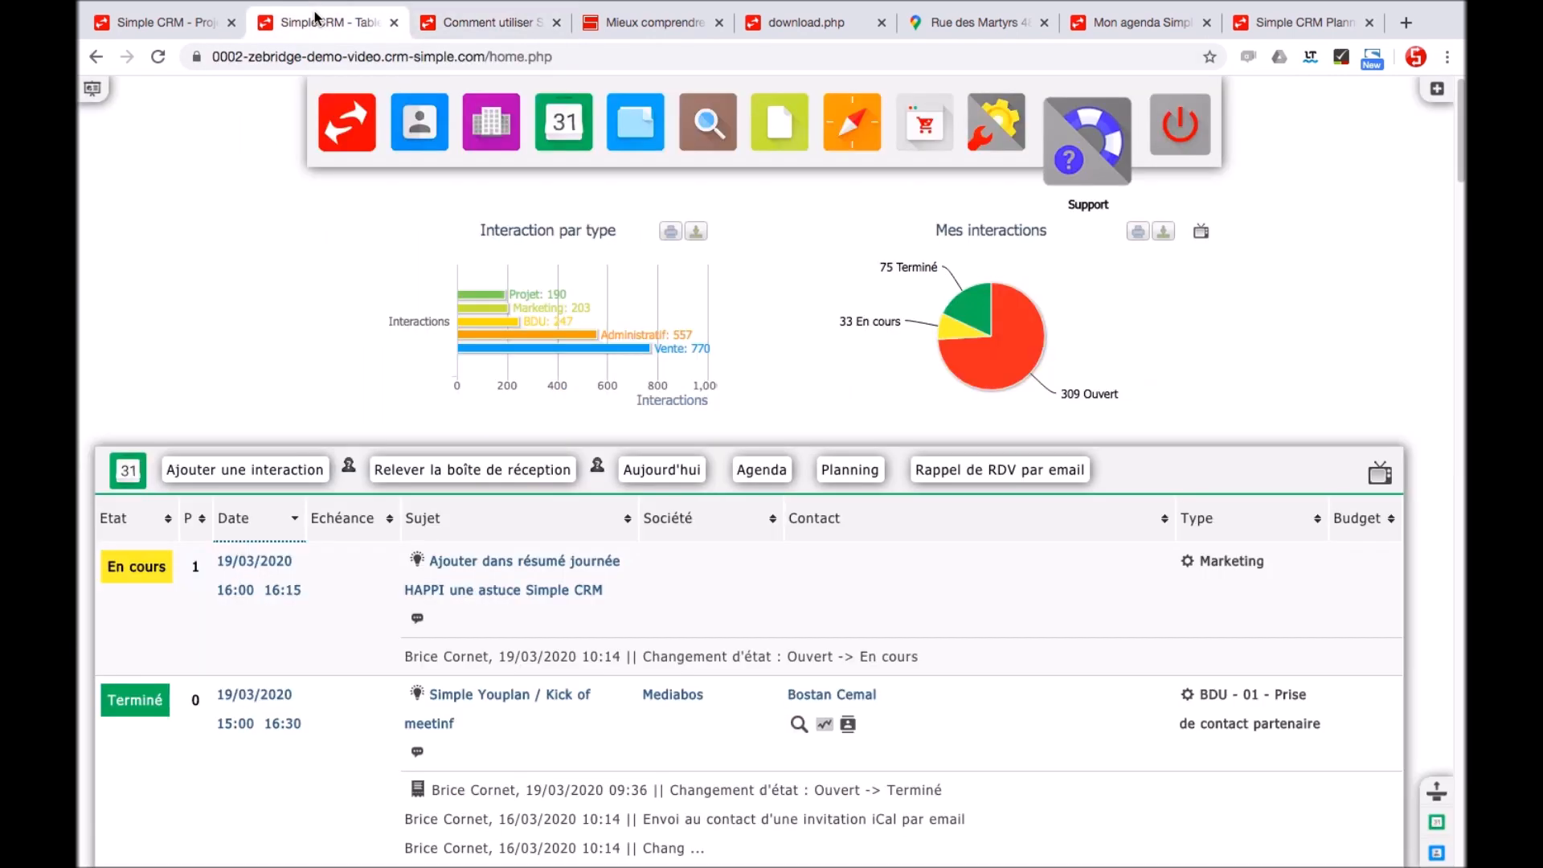
left_click(1171, 148)
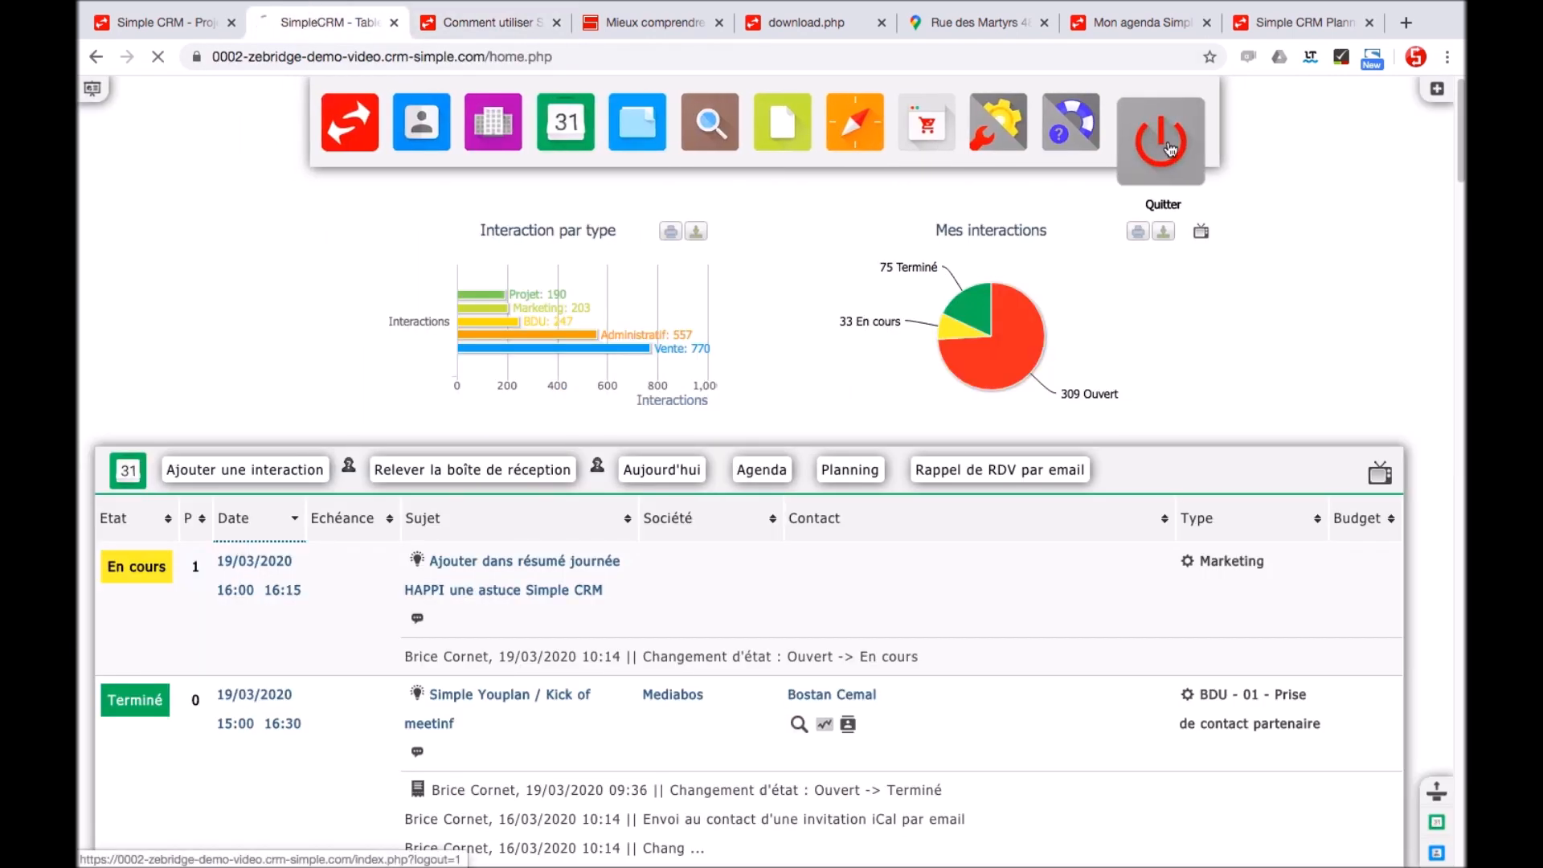